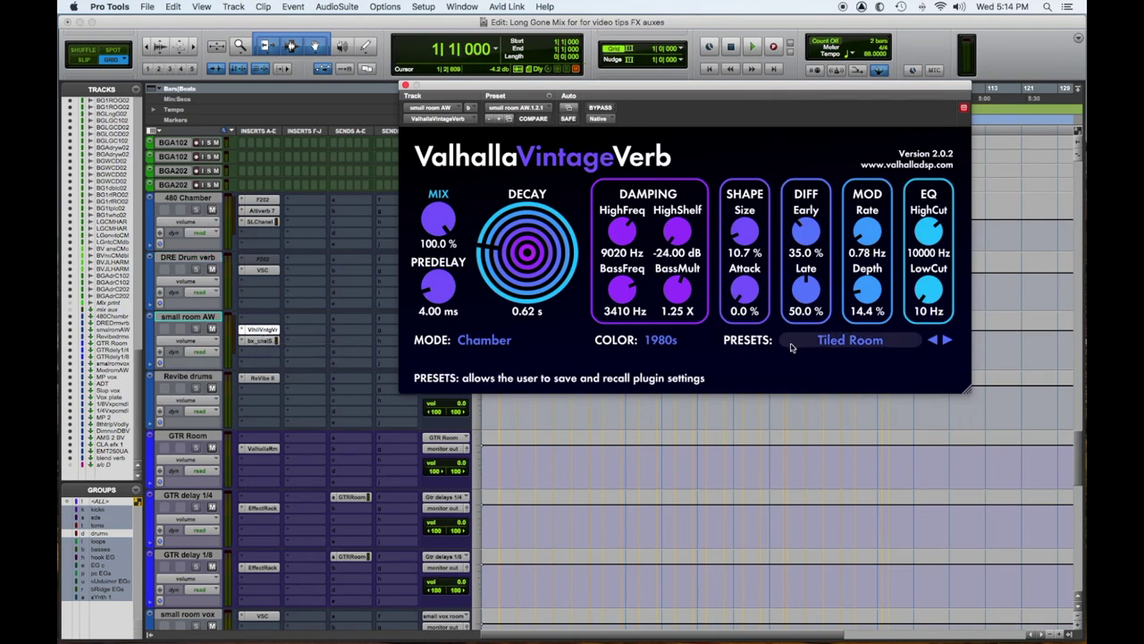
Inspect the reverb and delay plug-ins on the Revibe drums, GTR Room, GTR delay 1/4 and GTR delay 1/8 tracks.
{"action": "left_click", "coordinate": [263, 379]}
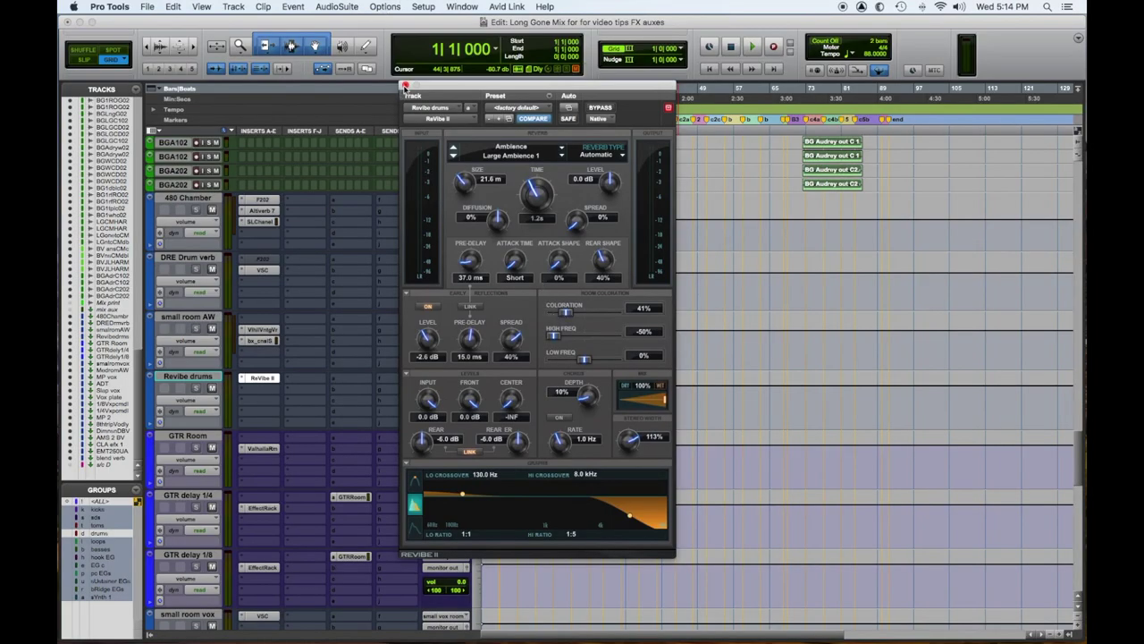
{"action": "left_click", "coordinate": [404, 85]}
{"action": "scroll", "coordinate": [315, 355], "scroll_direction": "down", "scroll_amount": 3}
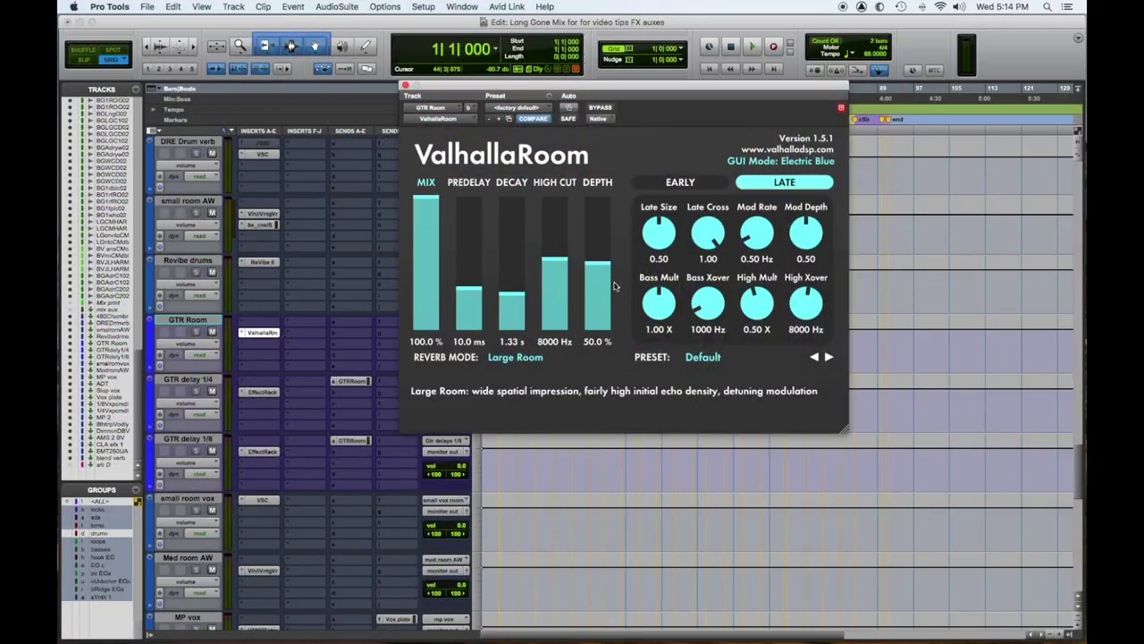
{"action": "left_click", "coordinate": [267, 400]}
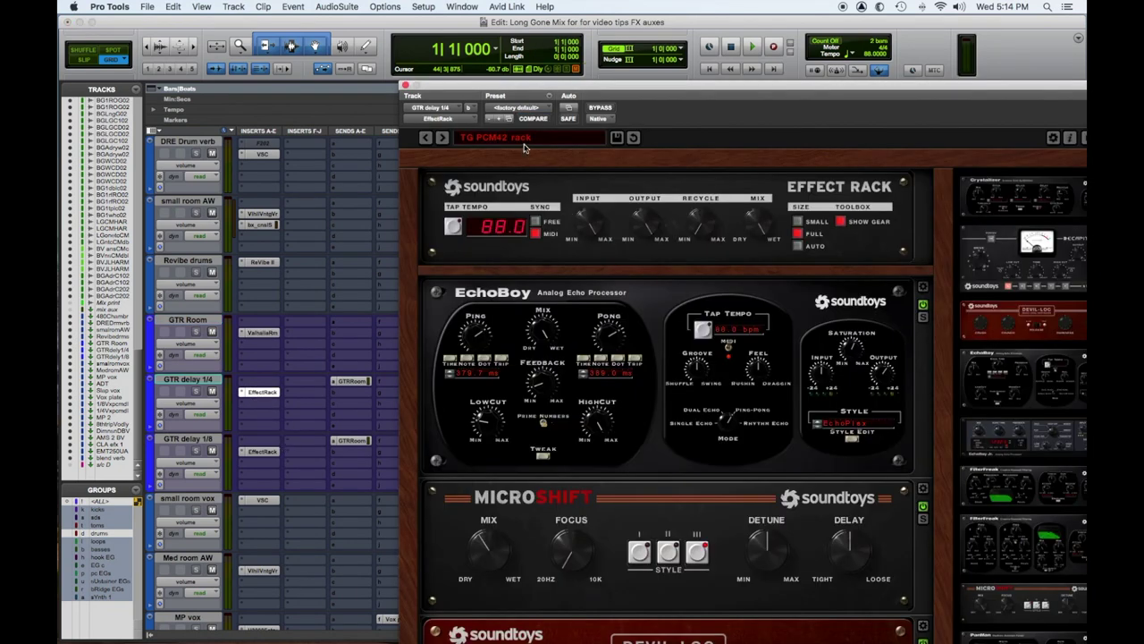
{"action": "left_click", "coordinate": [264, 452]}
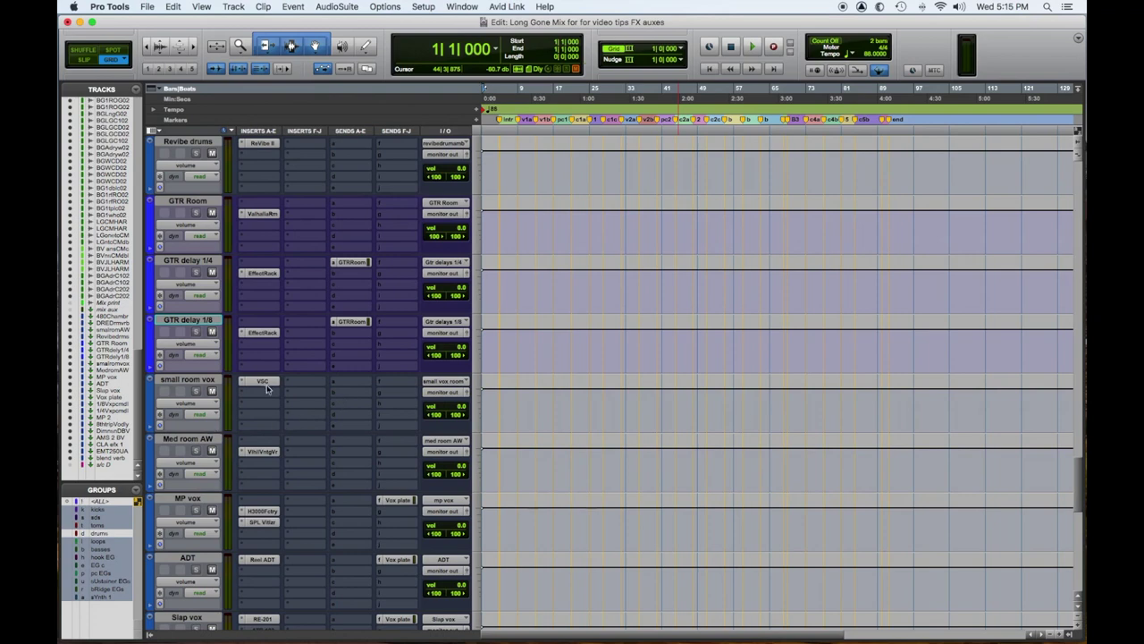
Review the effect plug-ins inserted on the small room vox, Med room AW, MP vox and ADT tracks.
{"action": "left_click", "coordinate": [260, 381]}
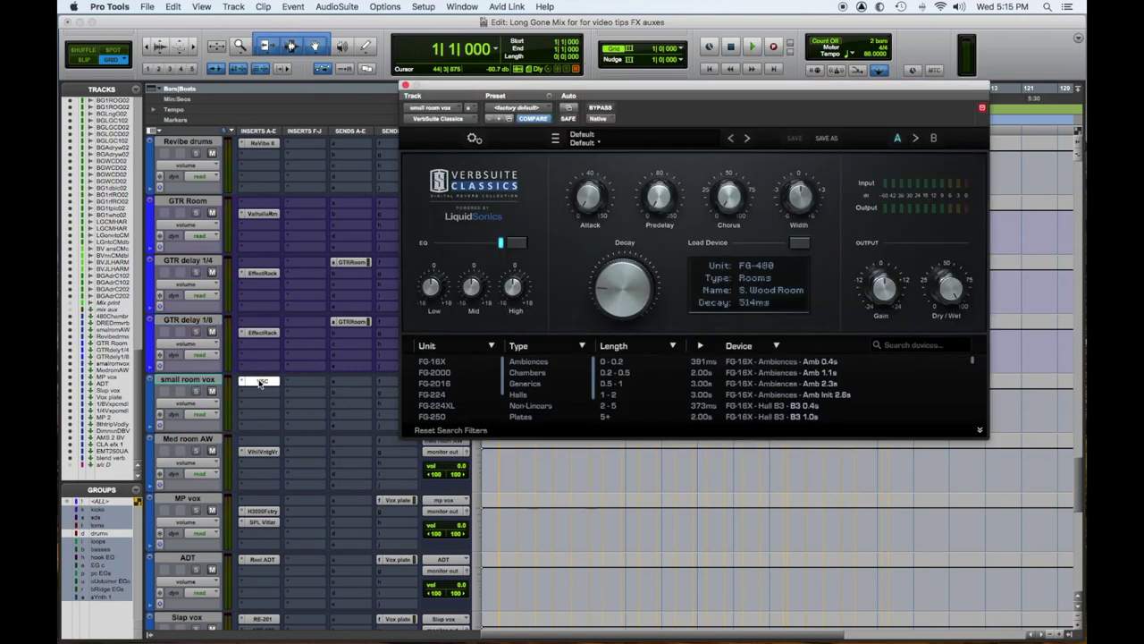
{"action": "left_click", "coordinate": [265, 452]}
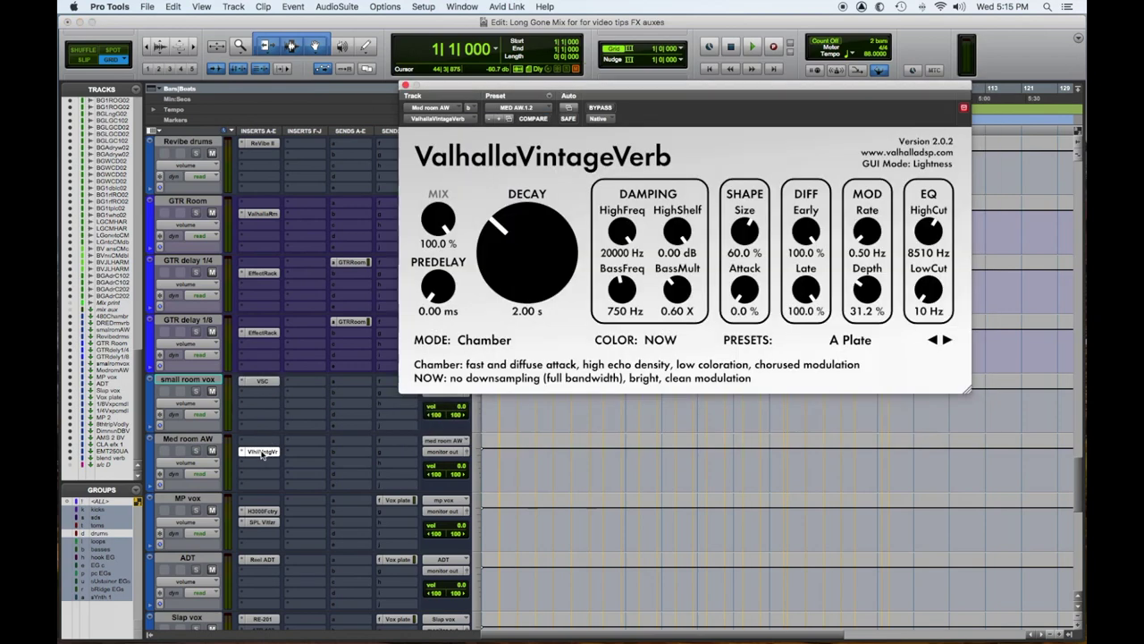
{"action": "scroll", "coordinate": [360, 456], "scroll_direction": "down", "scroll_amount": 2}
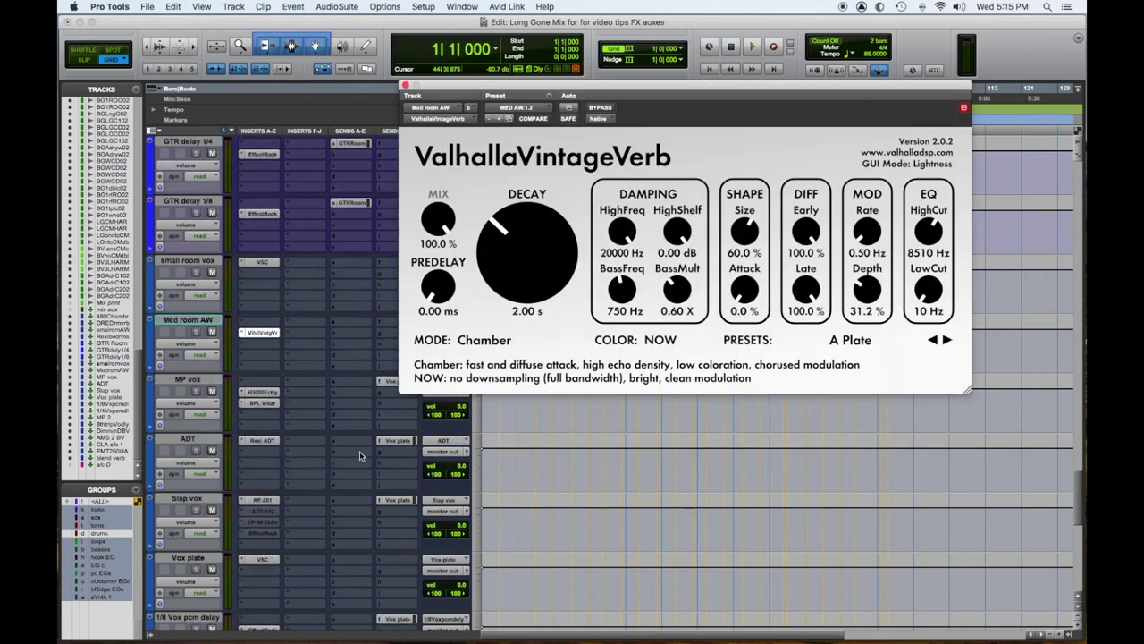
{"action": "left_click", "coordinate": [265, 393]}
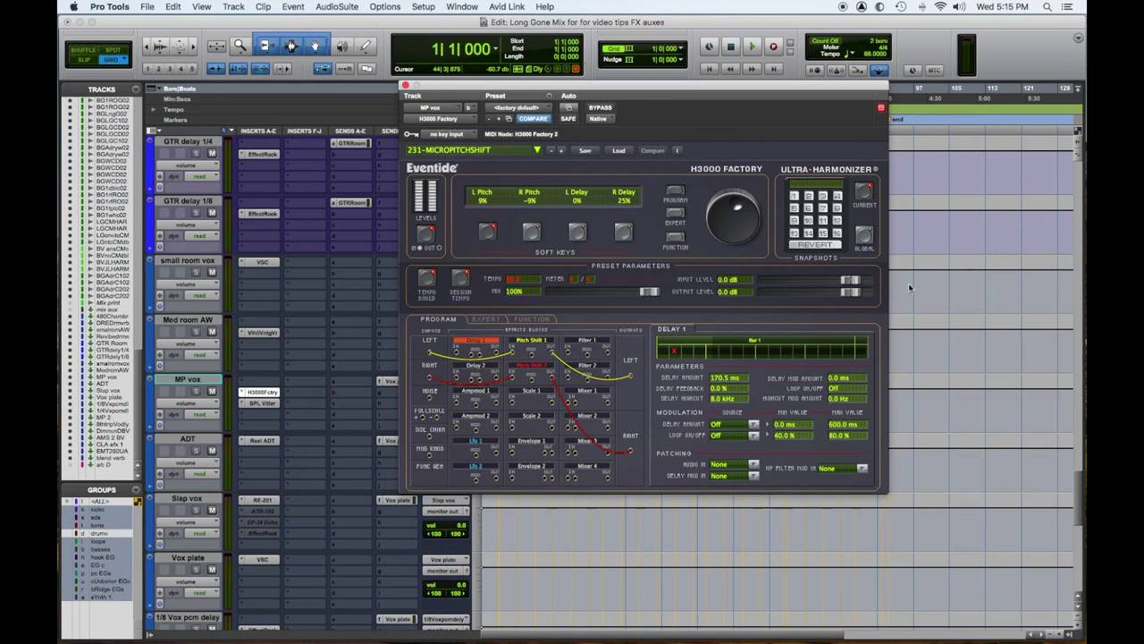
{"action": "left_click", "coordinate": [405, 84]}
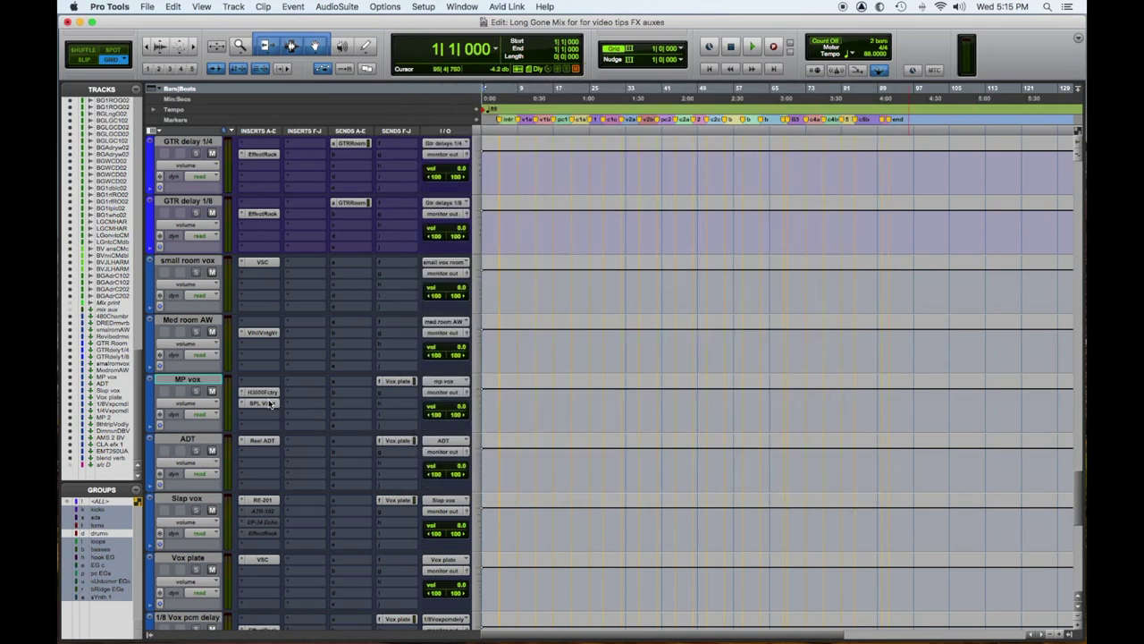
{"action": "left_click", "coordinate": [270, 404]}
{"action": "left_click", "coordinate": [264, 440]}
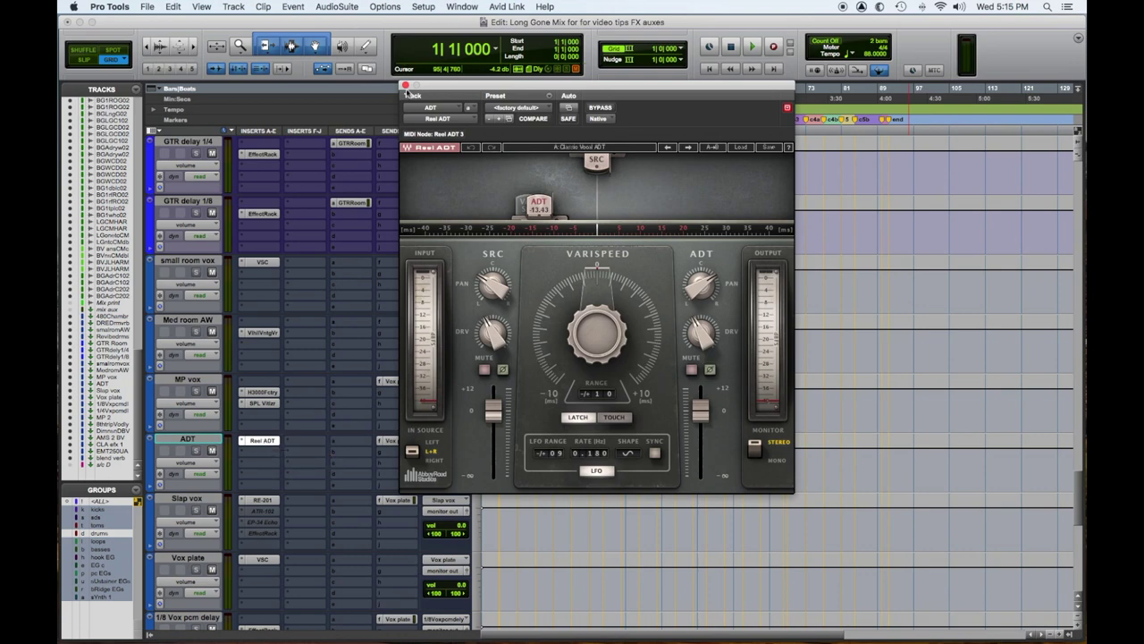
{"action": "left_click", "coordinate": [405, 85]}
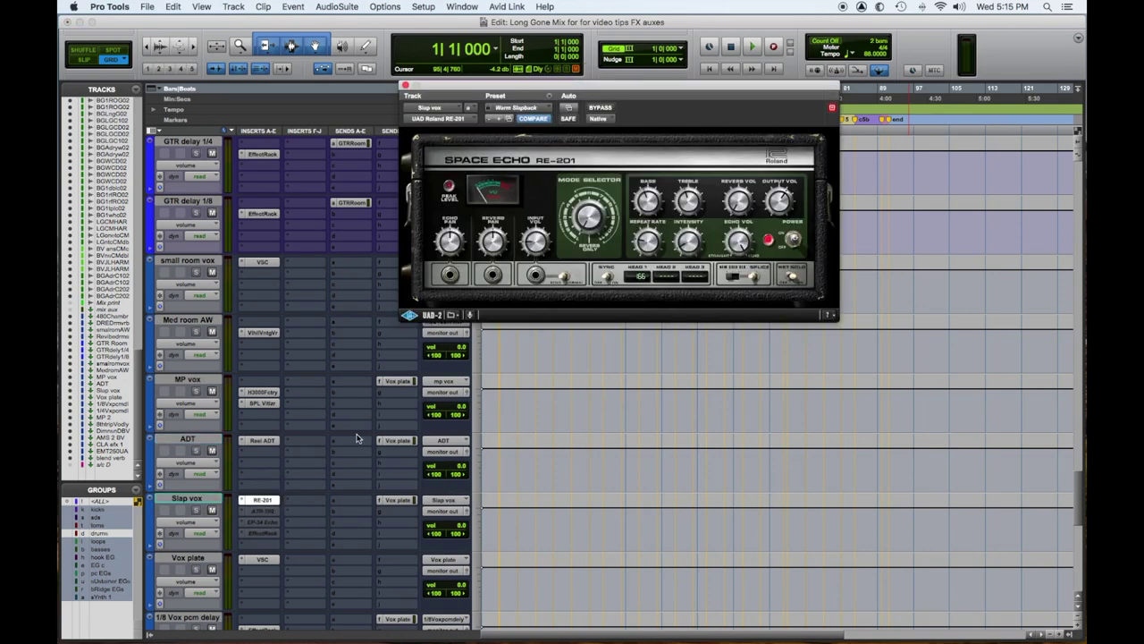
Examine the inserts on the Slap vox, Vox plate and 1/8 Vox pcm delay tracks.
{"action": "scroll", "coordinate": [355, 438], "scroll_direction": "down", "scroll_amount": 2}
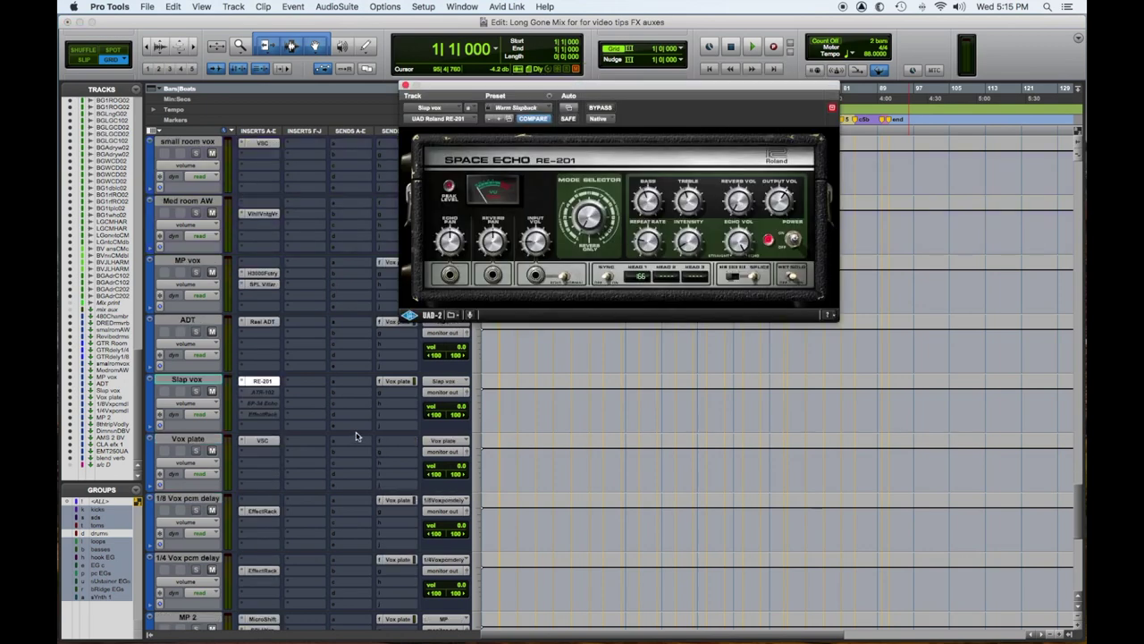
{"action": "left_click", "coordinate": [264, 440]}
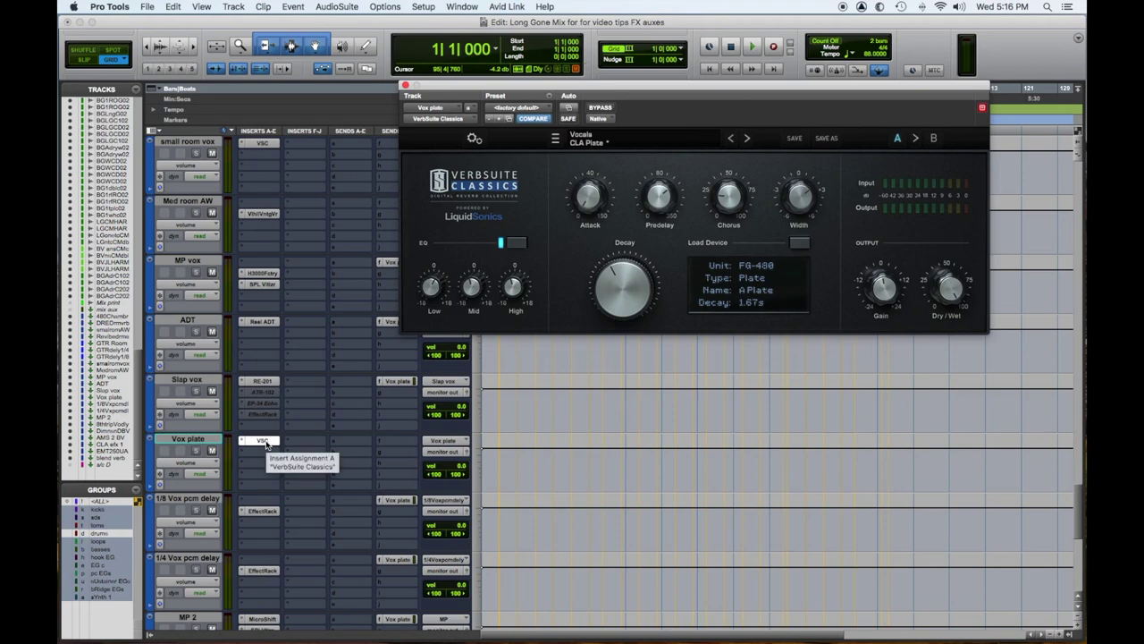
{"action": "left_click", "coordinate": [577, 403]}
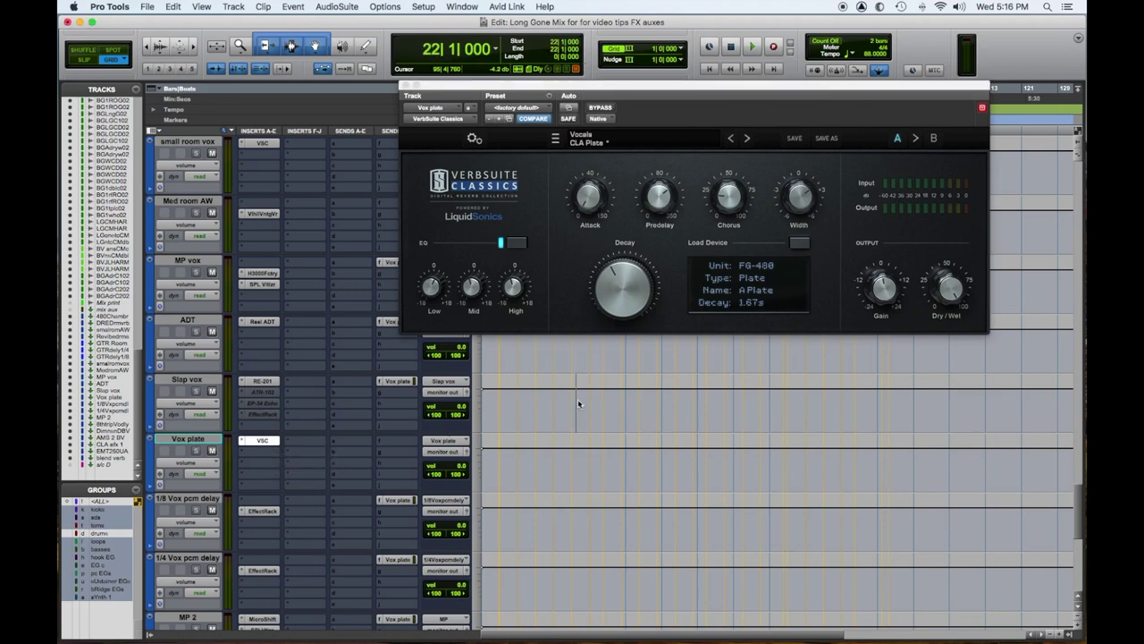
{"action": "key", "text": "super+w"}
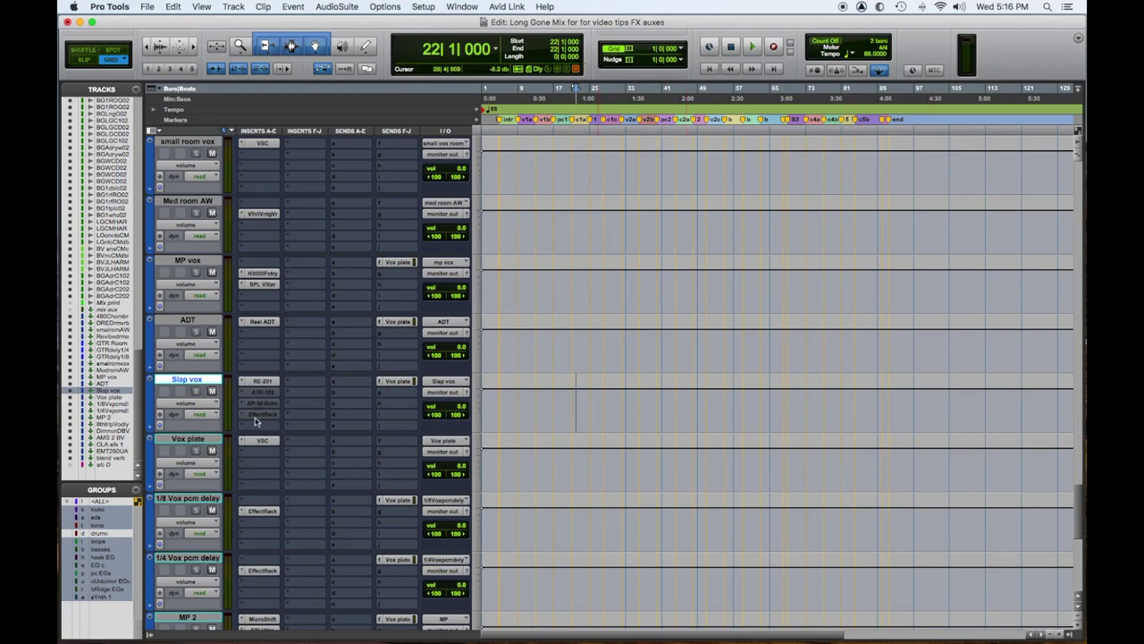
{"action": "left_click", "coordinate": [261, 440]}
{"action": "left_click", "coordinate": [263, 511]}
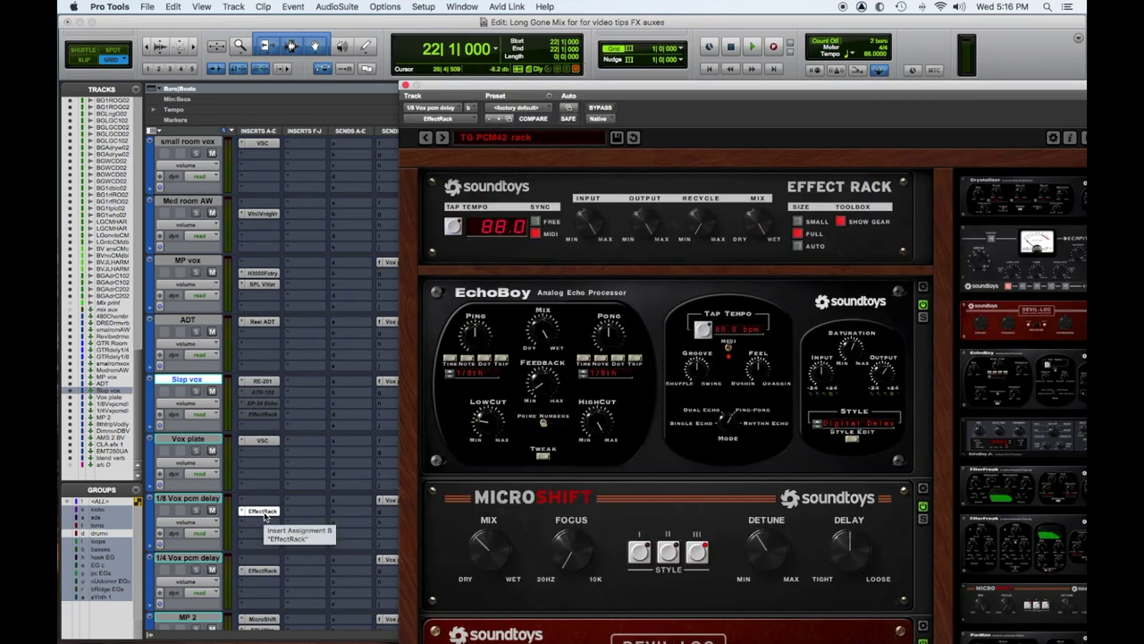
Look through the plug-ins on the MP 2, Dimension D BV, AMS 2 BV, CLA efx 1, EMT250 UAD and blend verb tracks.
{"action": "scroll", "coordinate": [264, 515], "scroll_direction": "down", "scroll_amount": 5}
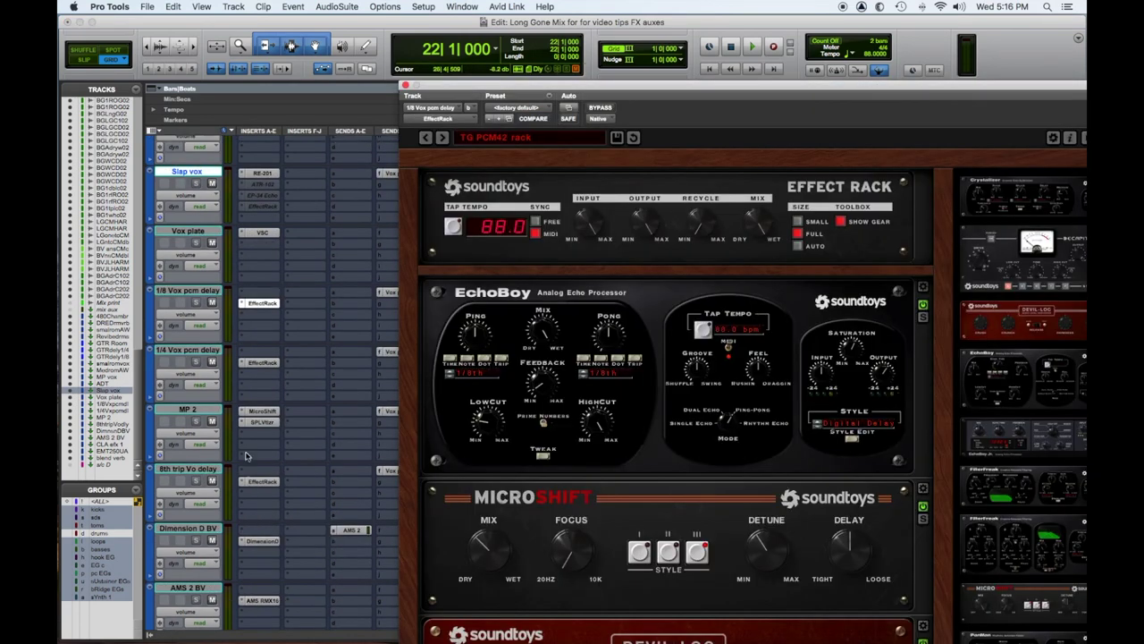
{"action": "left_click", "coordinate": [263, 411]}
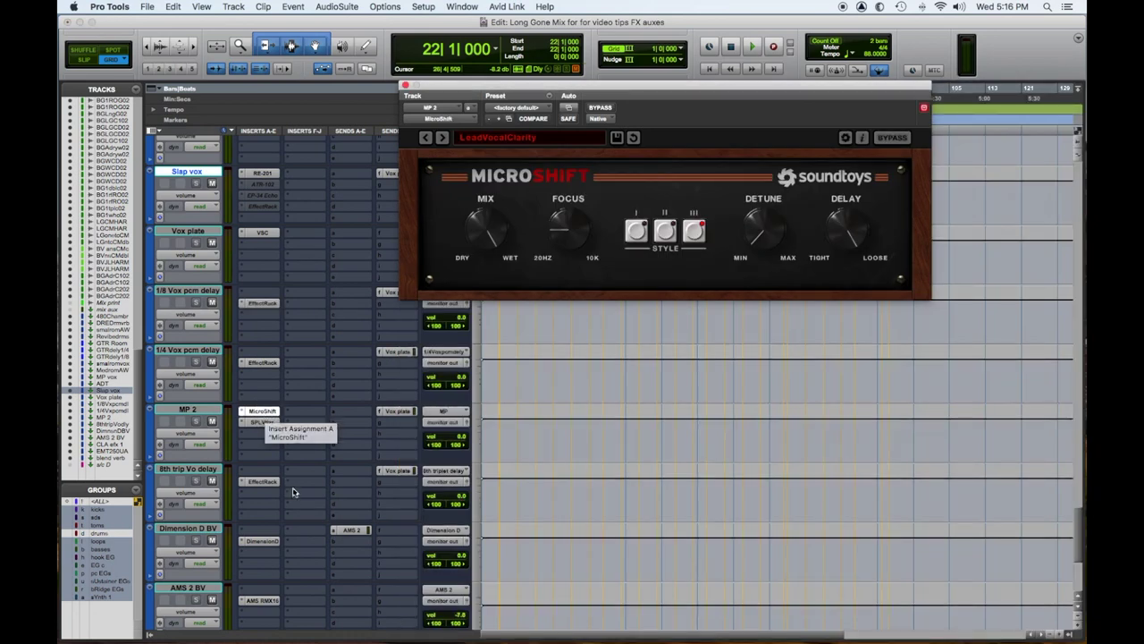
{"action": "scroll", "coordinate": [263, 491], "scroll_direction": "down", "scroll_amount": 3}
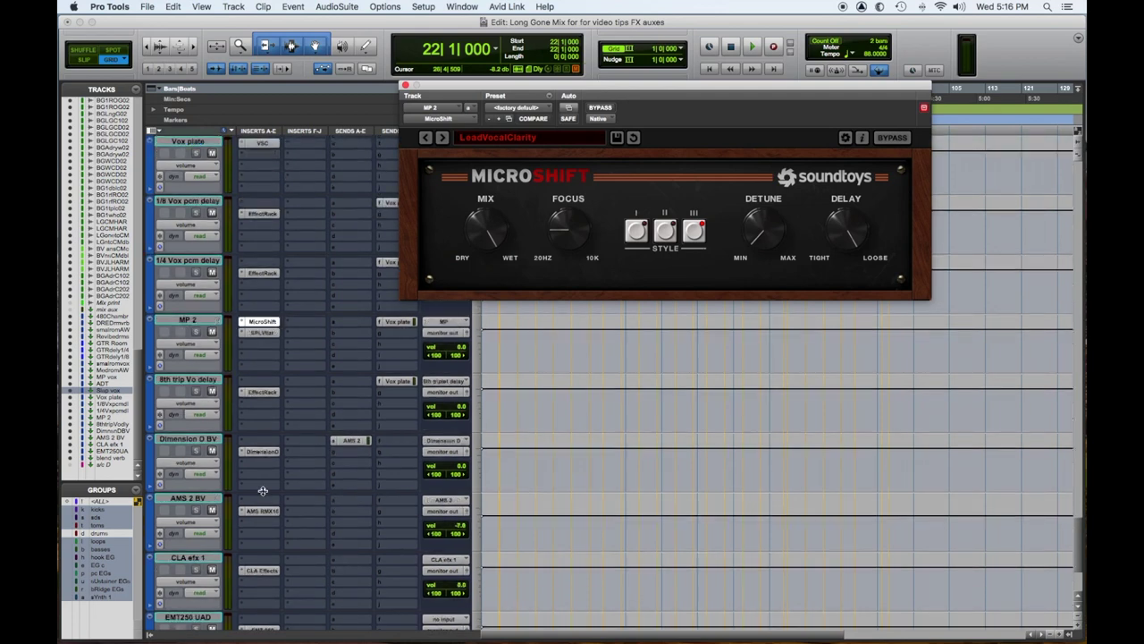
{"action": "left_click", "coordinate": [262, 453]}
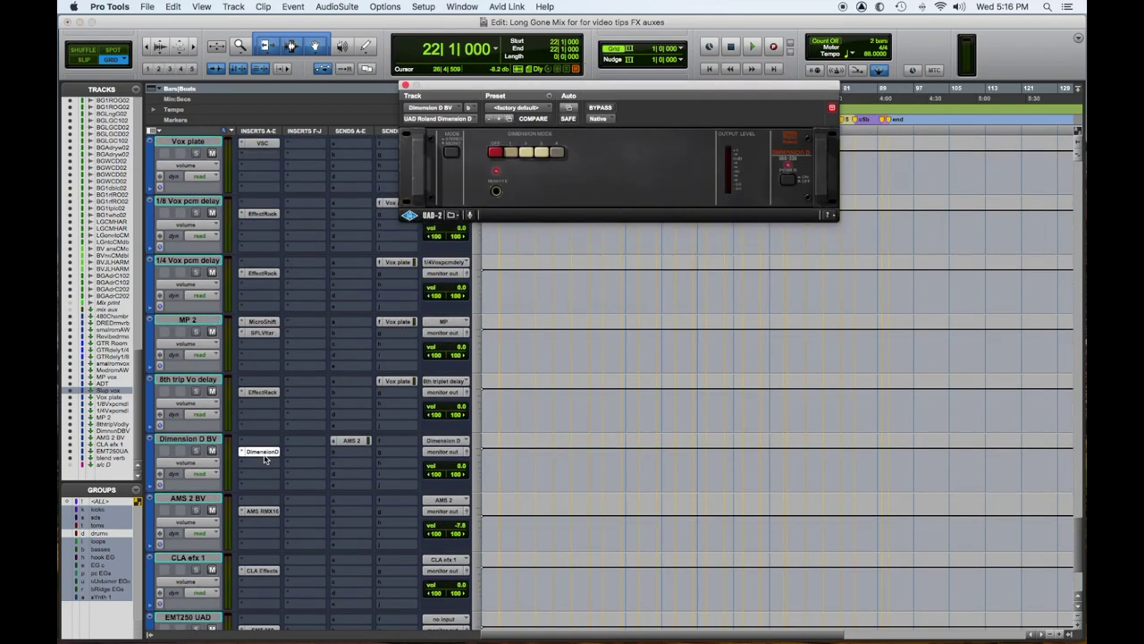
{"action": "left_click", "coordinate": [262, 512]}
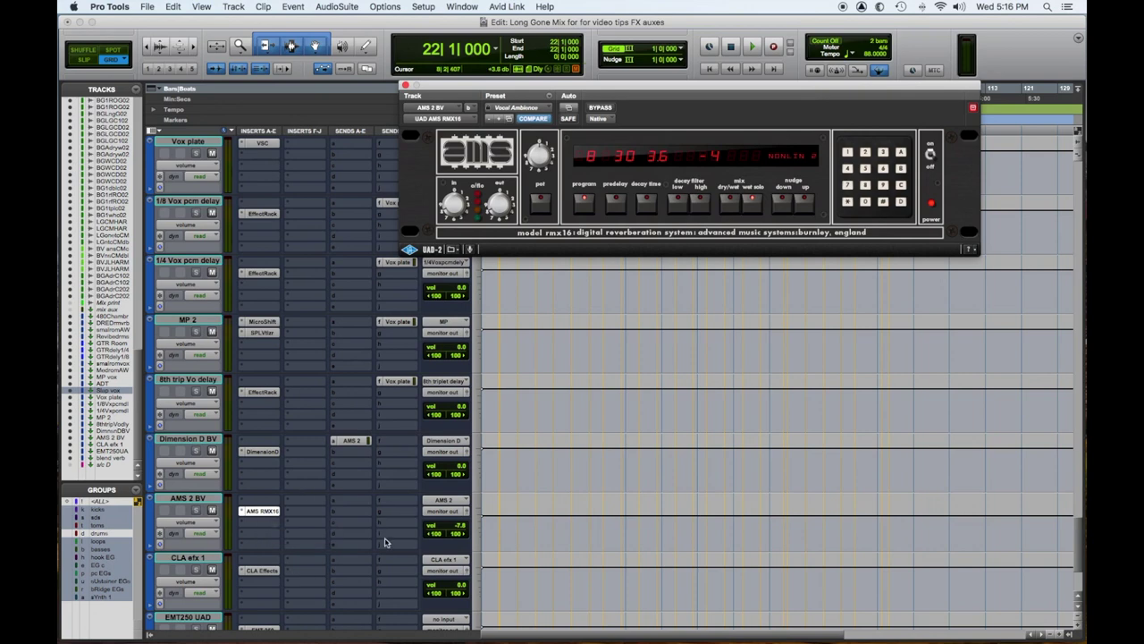
{"action": "scroll", "coordinate": [386, 540], "scroll_direction": "down", "scroll_amount": 3}
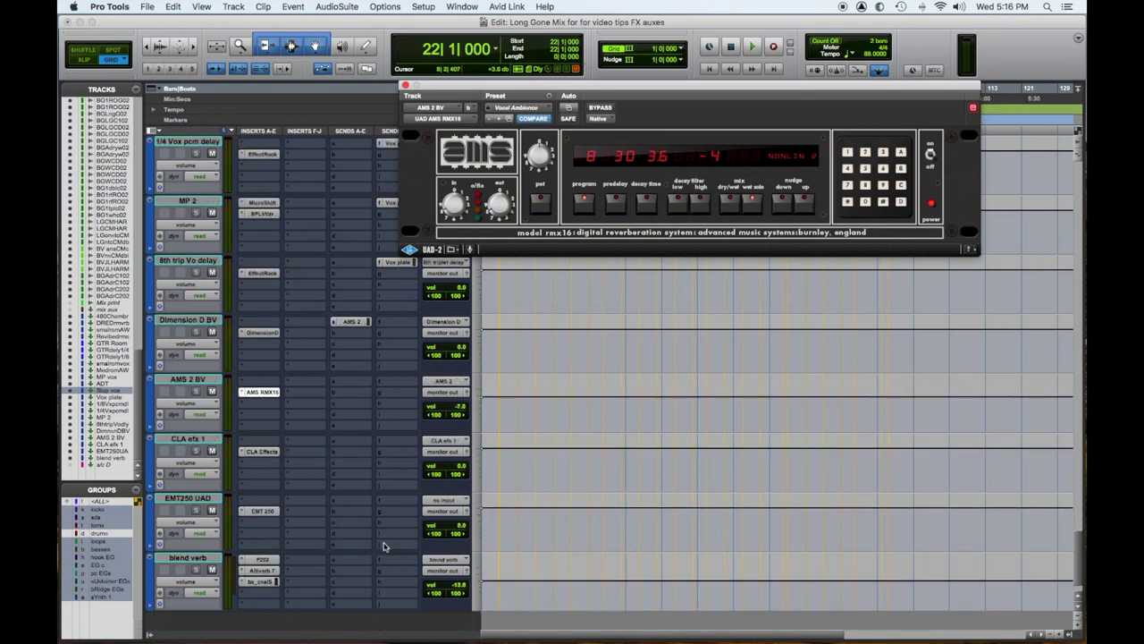
{"action": "left_click", "coordinate": [260, 453]}
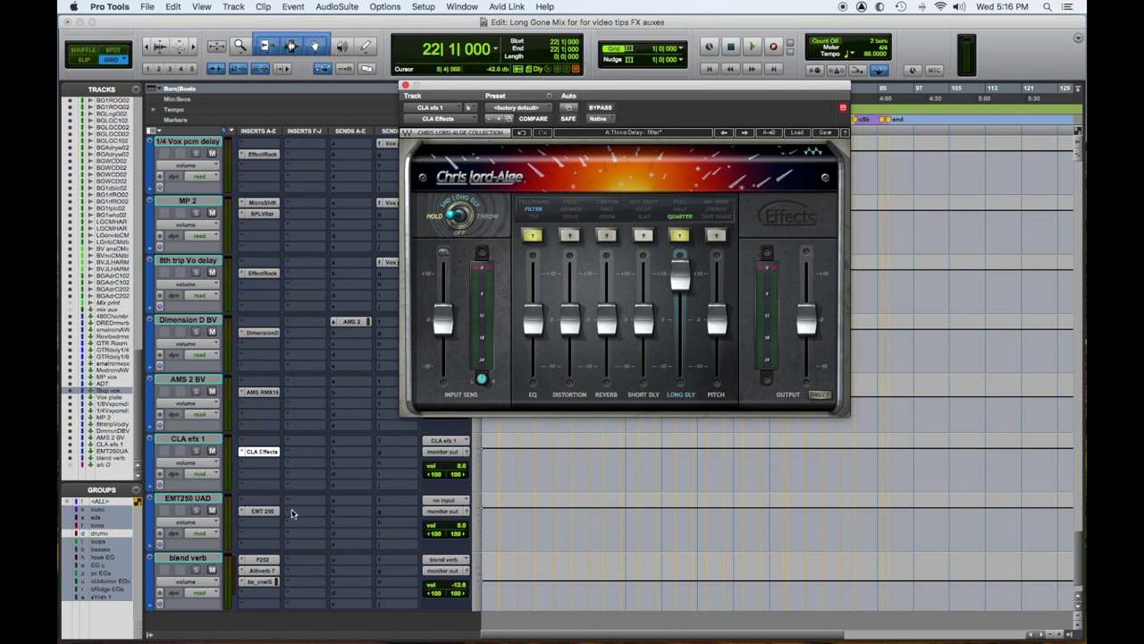
{"action": "left_click", "coordinate": [261, 511]}
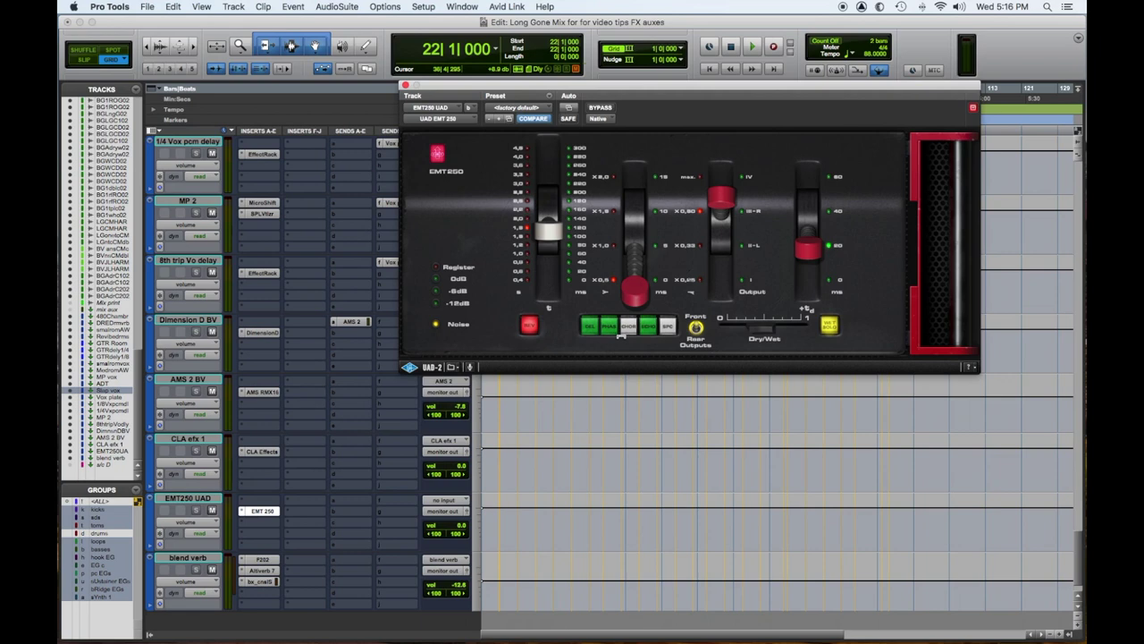
{"action": "left_click", "coordinate": [265, 571]}
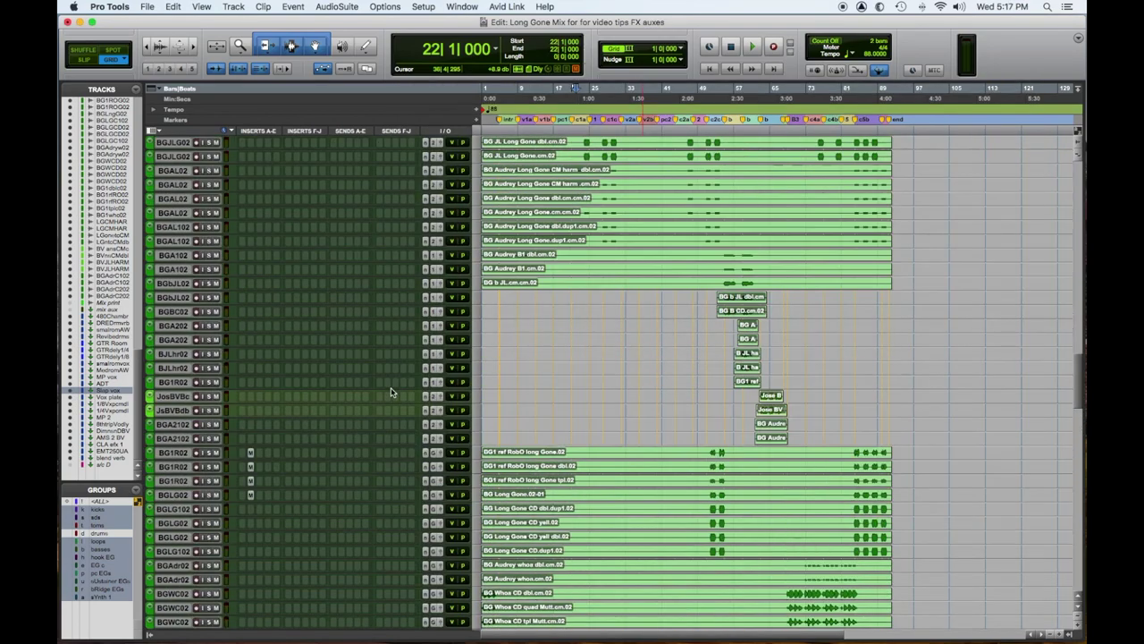
Unmute the LV track's small room AW send and set its level a little below 0 dB during playback.
{"action": "scroll", "coordinate": [390, 392], "scroll_direction": "down", "scroll_amount": 15}
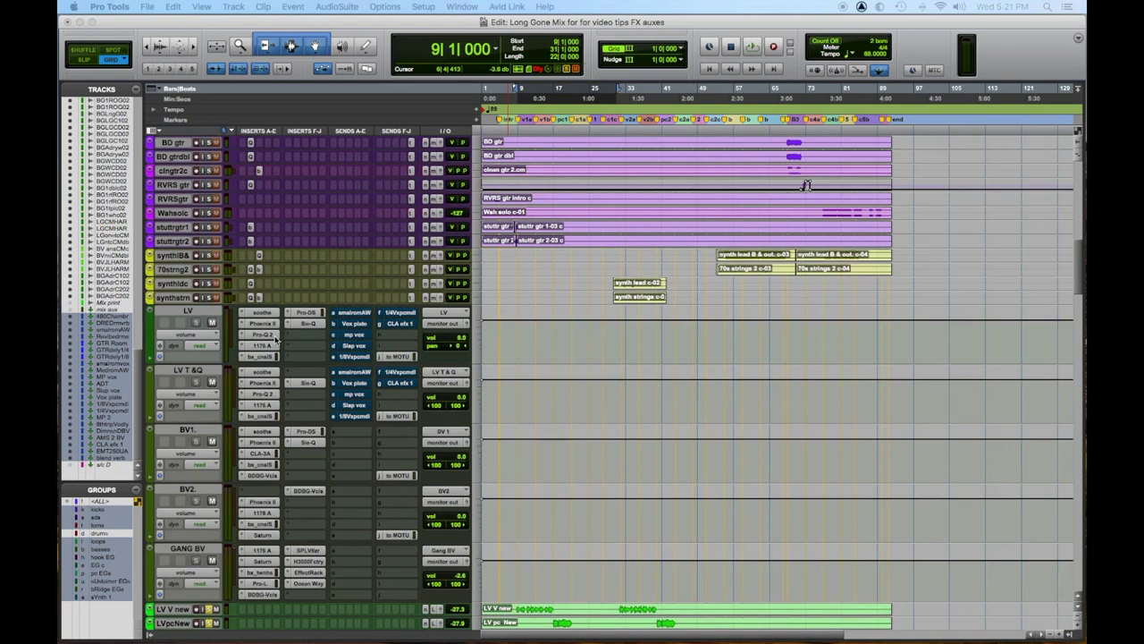
{"action": "scroll", "coordinate": [276, 338], "scroll_direction": "down", "scroll_amount": 3}
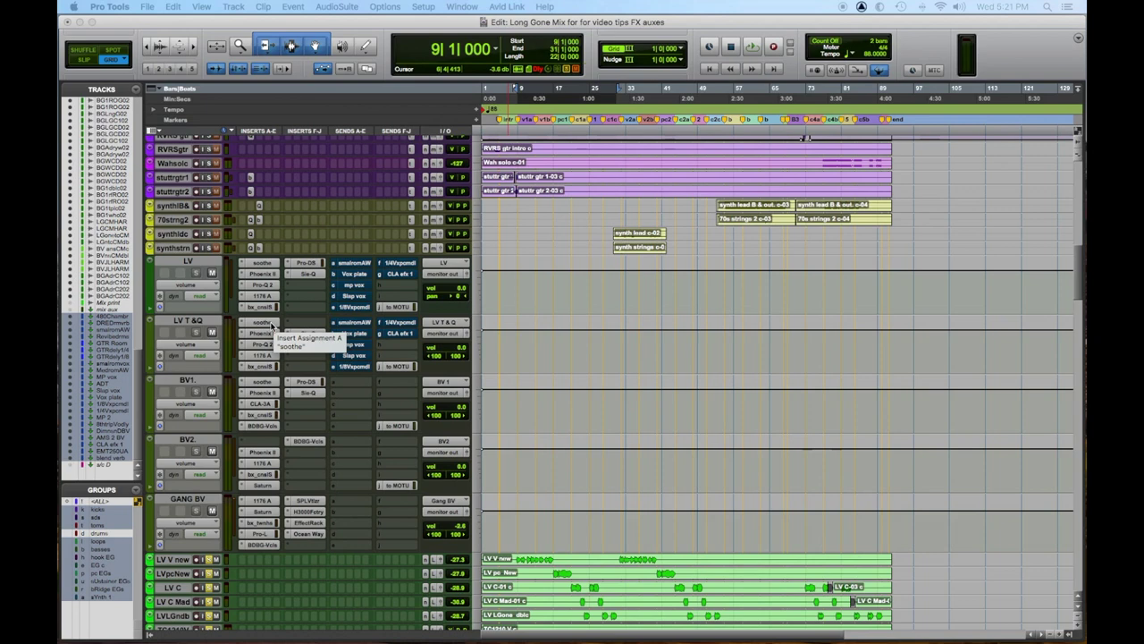
{"action": "key", "text": "space"}
{"action": "left_click", "coordinate": [355, 264]}
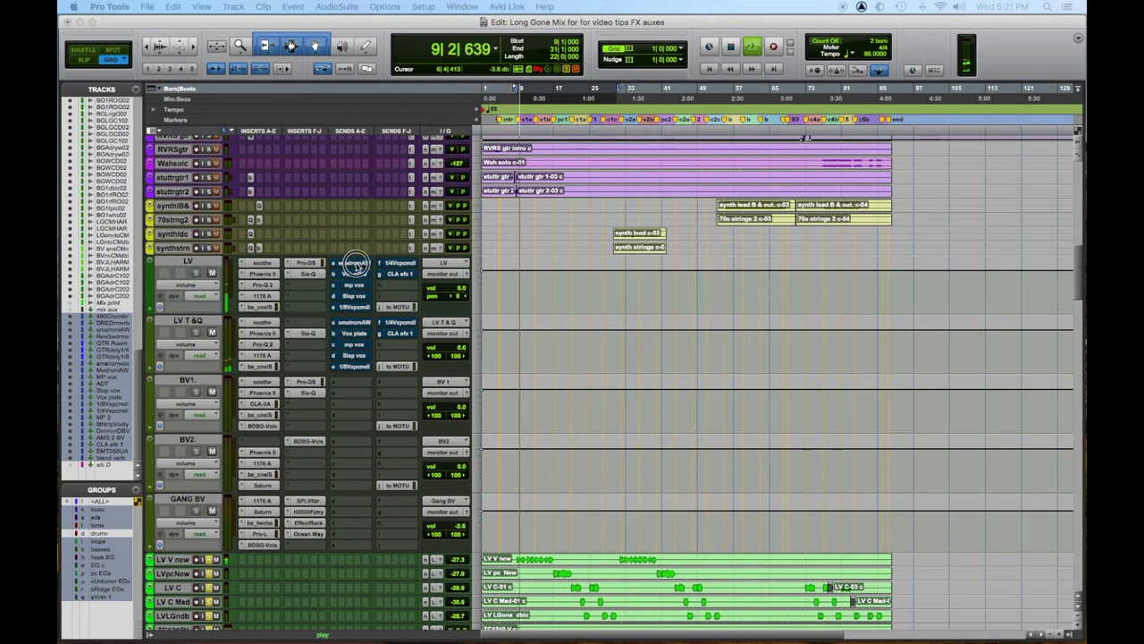
{"action": "left_click", "coordinate": [258, 170]}
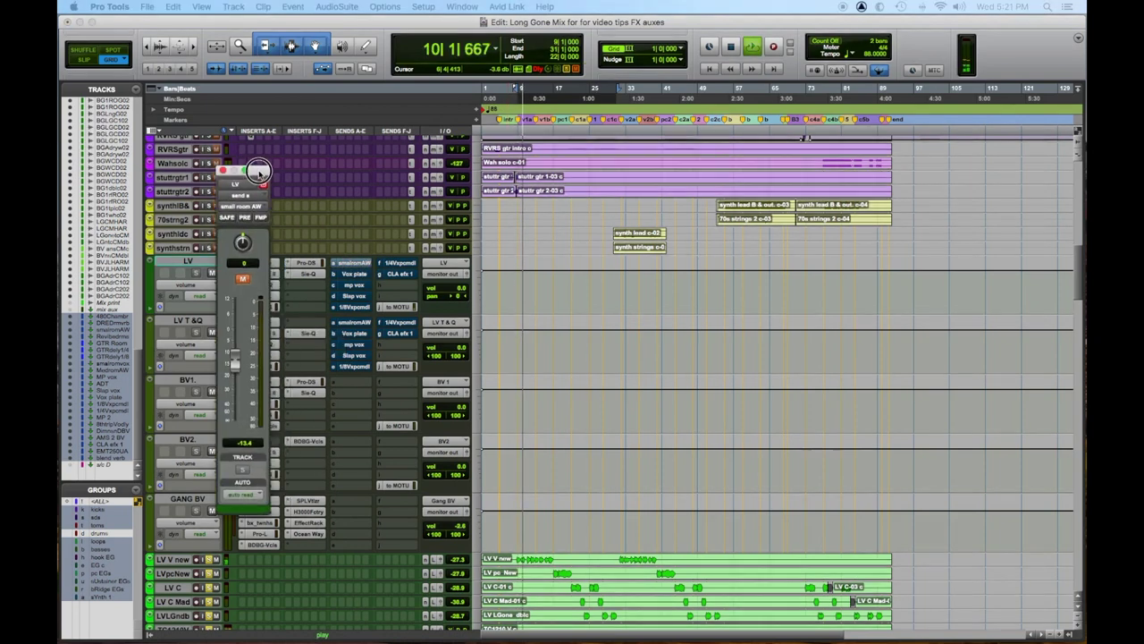
{"action": "left_click_drag", "start_coordinate": [258, 170], "coordinate": [685, 113]}
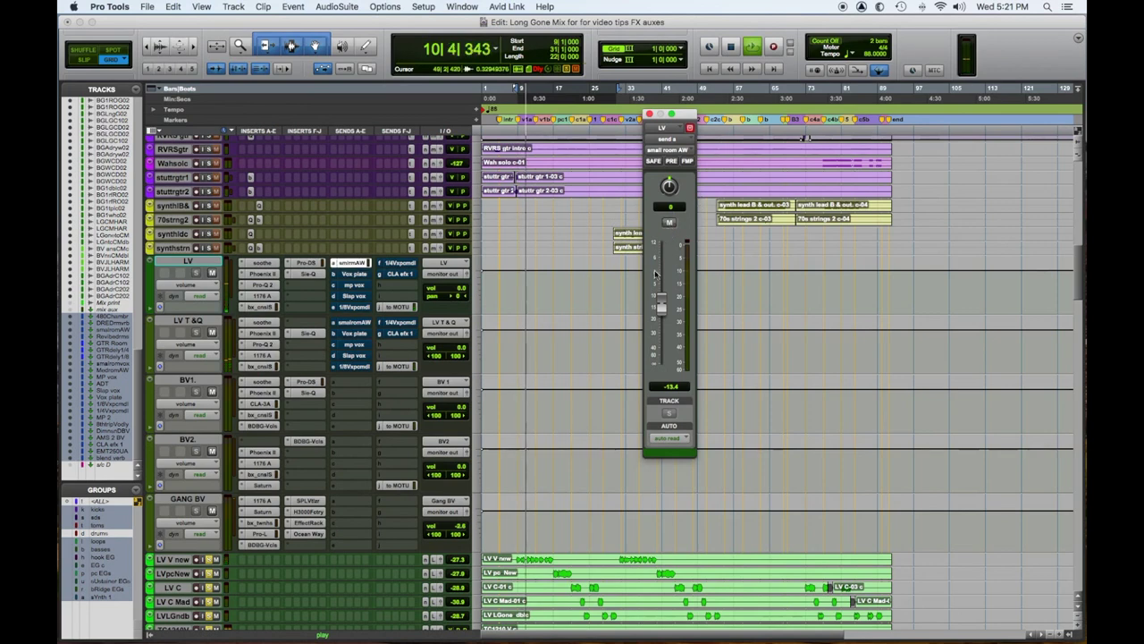
{"action": "left_click", "coordinate": [660, 306], "text": "alt"}
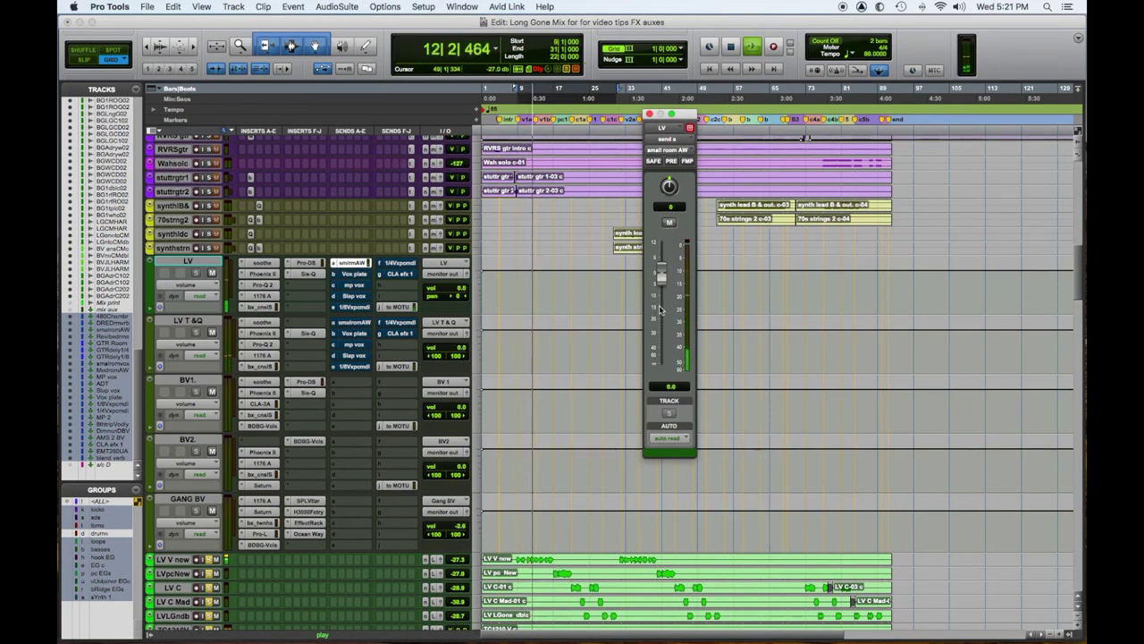
{"action": "left_click_drag", "start_coordinate": [660, 288], "coordinate": [661, 295]}
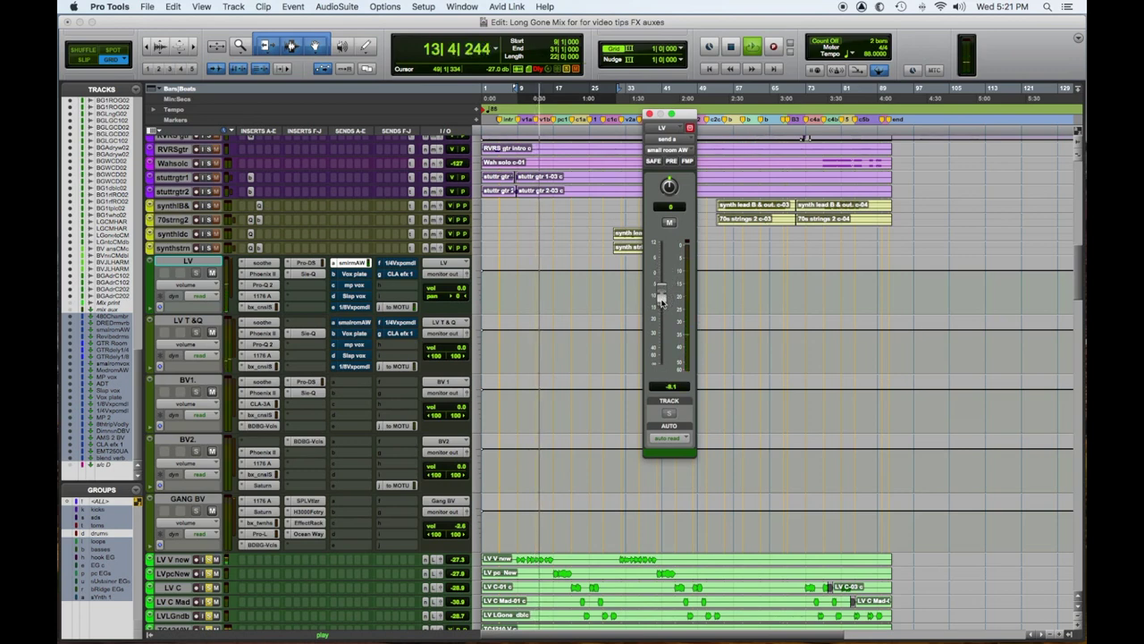
{"action": "key", "text": "space"}
Mute LV's small room AW send, unmute its Vox plate send and adjust that send's level during playback.
{"action": "left_click", "coordinate": [353, 266], "text": "ctrl+super"}
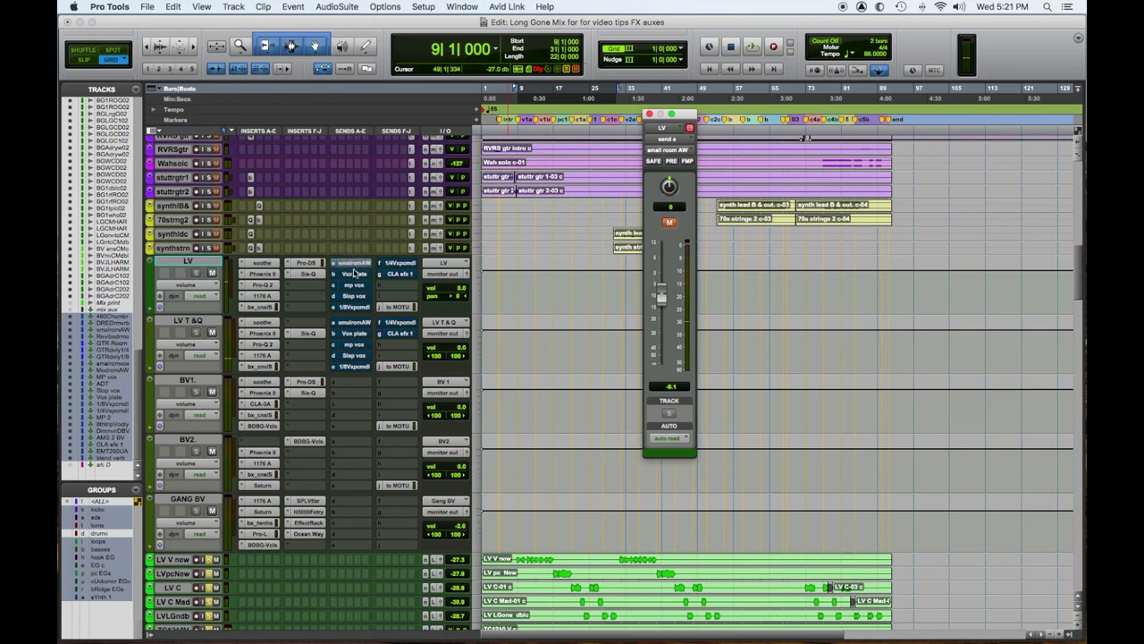
{"action": "left_click", "coordinate": [354, 274], "text": "ctrl+super"}
{"action": "left_click", "coordinate": [354, 274]}
{"action": "key", "text": "space"}
{"action": "left_click_drag", "start_coordinate": [662, 329], "coordinate": [664, 325]}
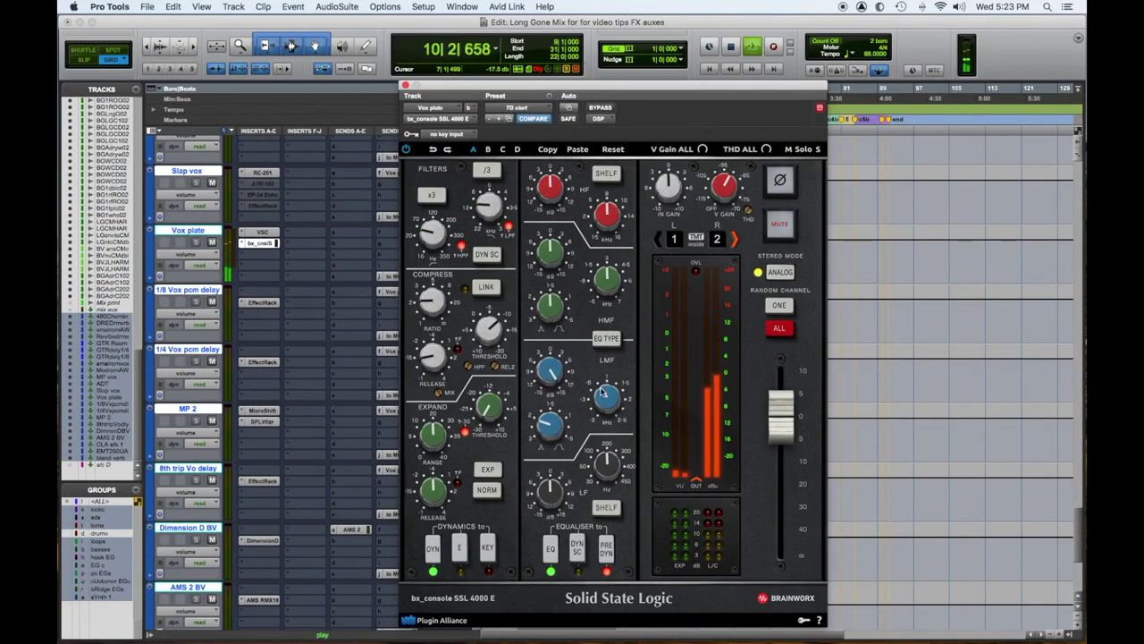
Adjust the low-mid and high-mid gains, compressor threshold and ratio, and expander on the Vox plate's SSL 4000 E during playback.
{"action": "left_click_drag", "start_coordinate": [548, 370], "coordinate": [547, 427]}
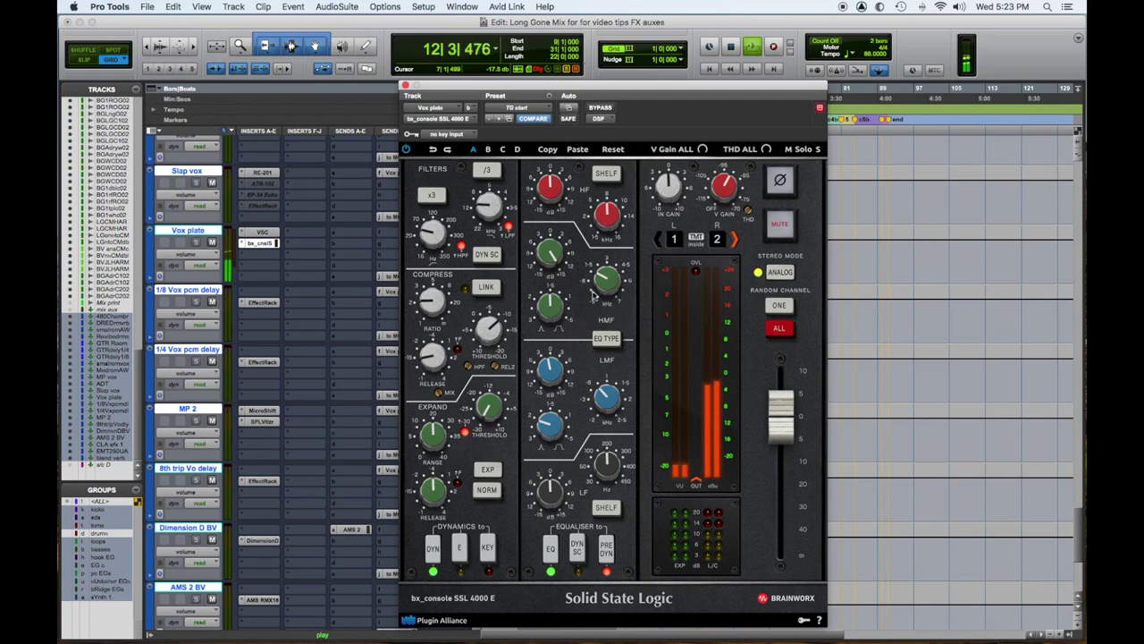
{"action": "left_click_drag", "start_coordinate": [550, 259], "coordinate": [557, 304]}
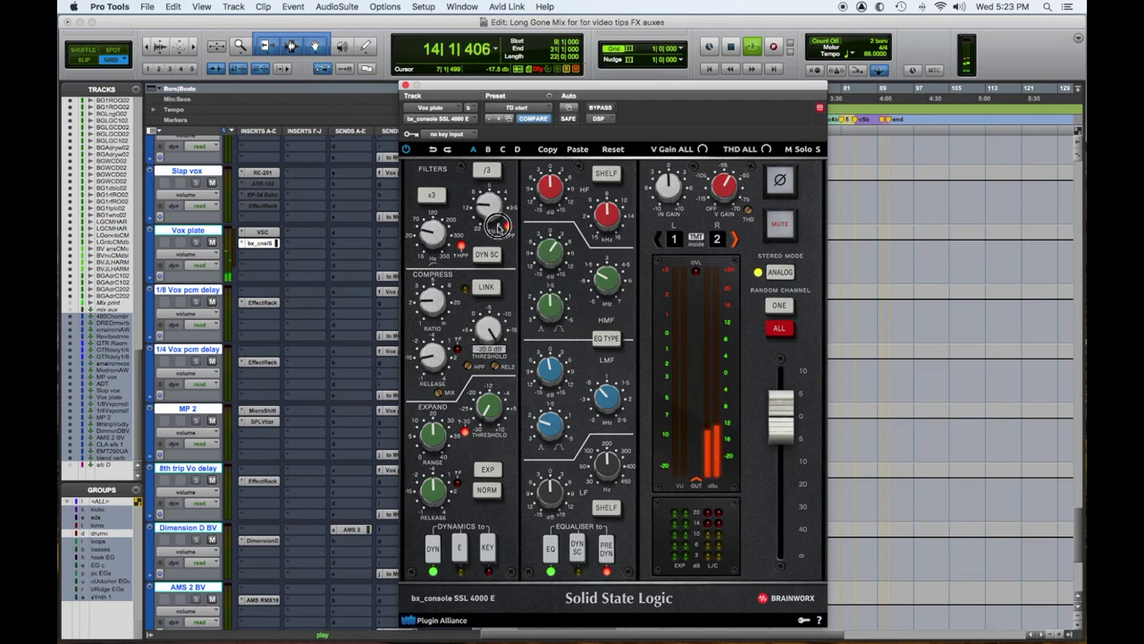
{"action": "left_click_drag", "start_coordinate": [432, 299], "coordinate": [431, 278]}
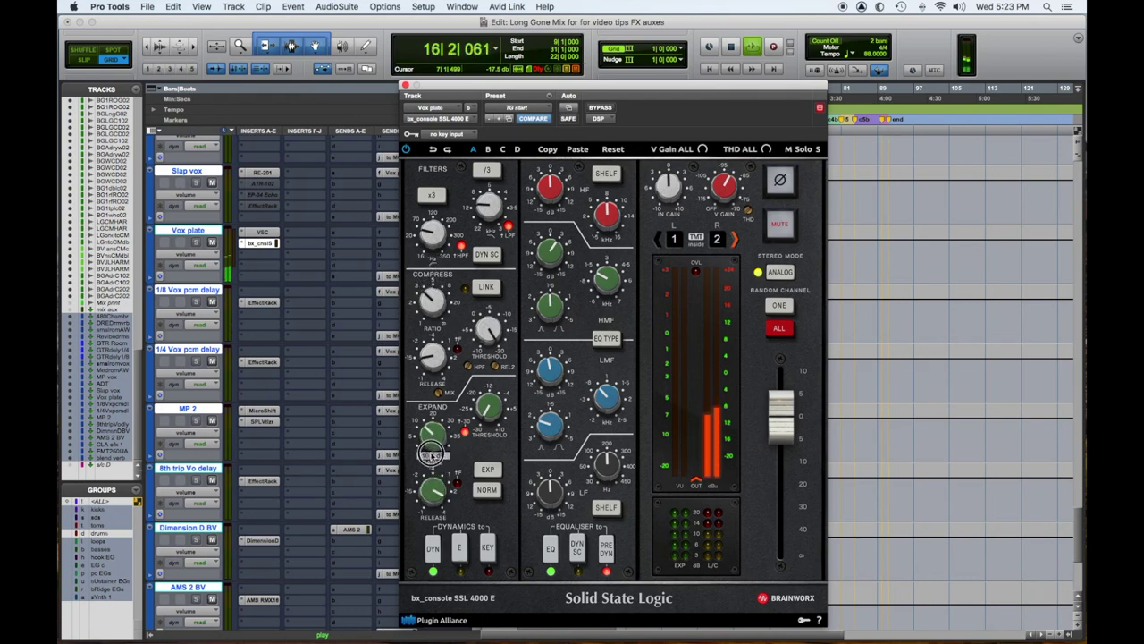
{"action": "left_click", "coordinate": [405, 85]}
{"action": "key", "text": "space"}
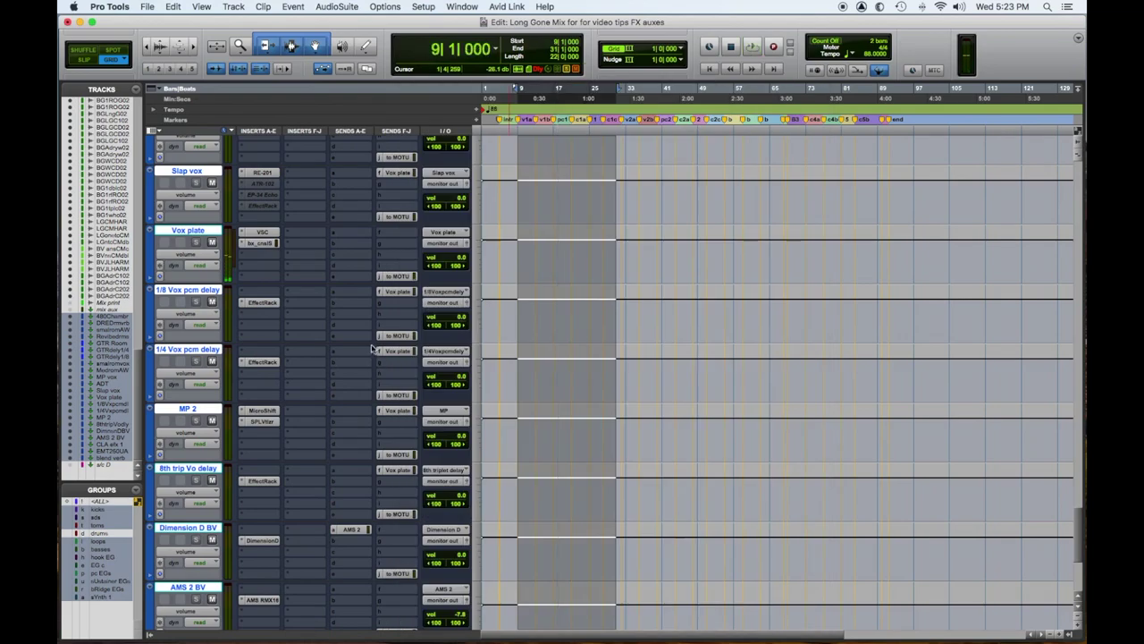
Pull LV's Vox plate send fully down, then raise it to about -17 dB during playback.
{"action": "scroll", "coordinate": [580, 421], "scroll_direction": "up", "scroll_amount": 15}
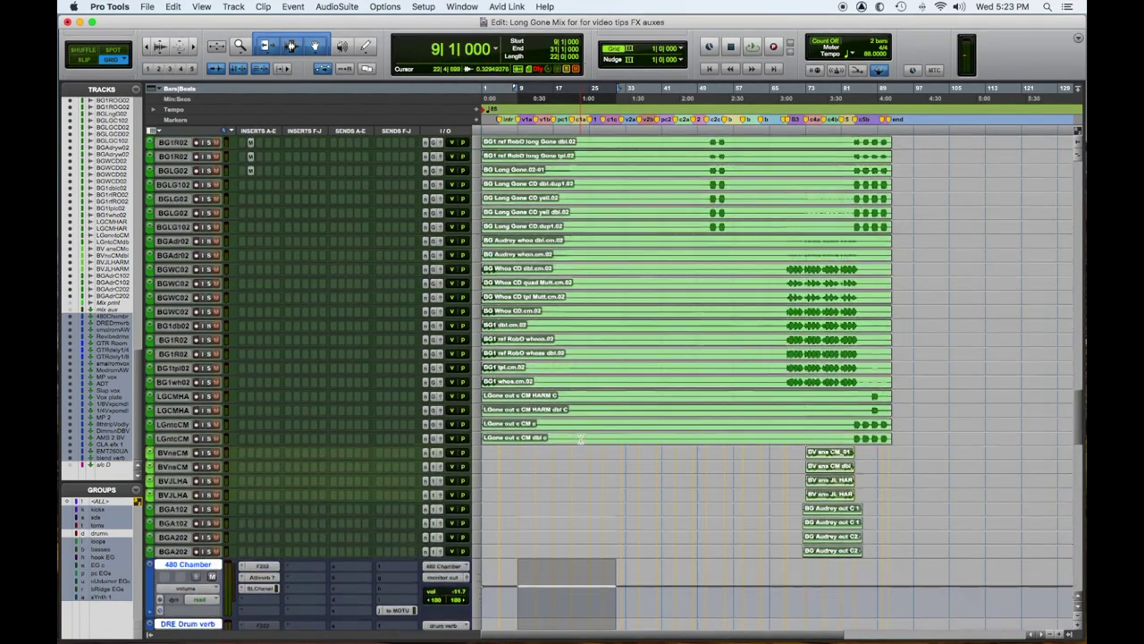
{"action": "scroll", "coordinate": [580, 438], "scroll_direction": "down", "scroll_amount": 10}
{"action": "left_click", "coordinate": [351, 252]}
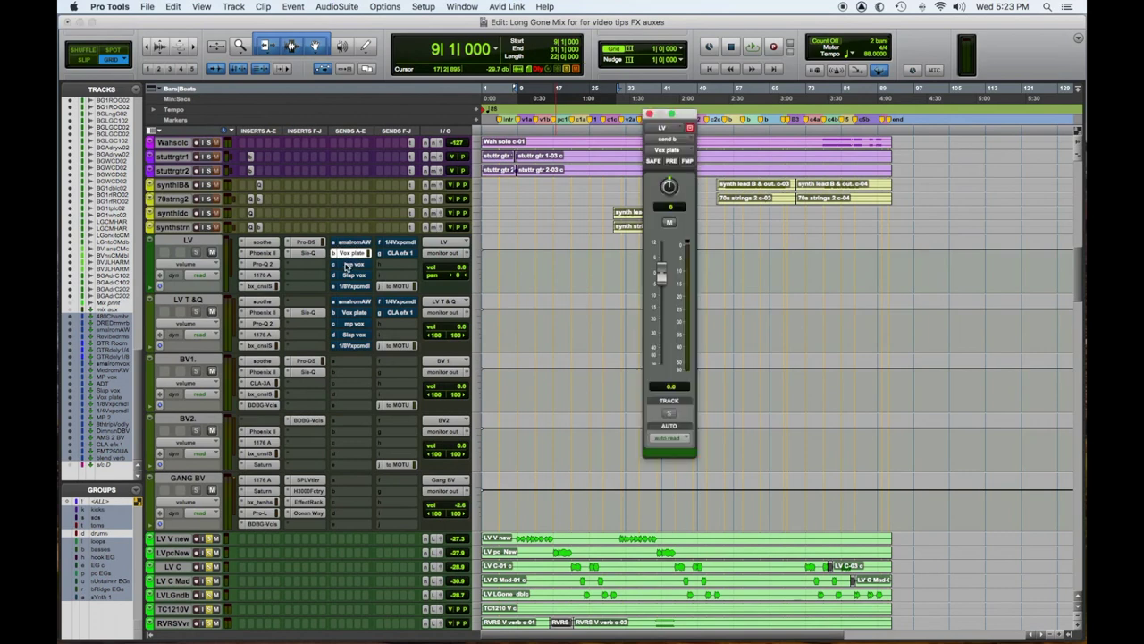
{"action": "left_click_drag", "start_coordinate": [662, 275], "coordinate": [678, 438]}
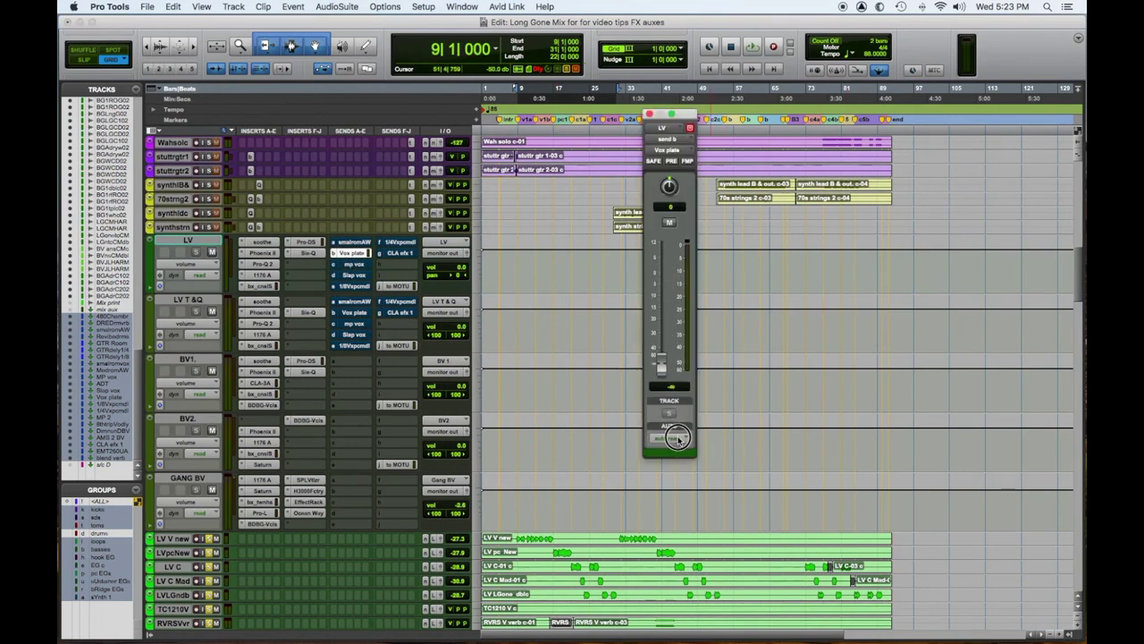
{"action": "key", "text": "space"}
{"action": "left_click_drag", "start_coordinate": [661, 366], "coordinate": [657, 313]}
{"action": "left_click_drag", "start_coordinate": [657, 315], "coordinate": [660, 318]}
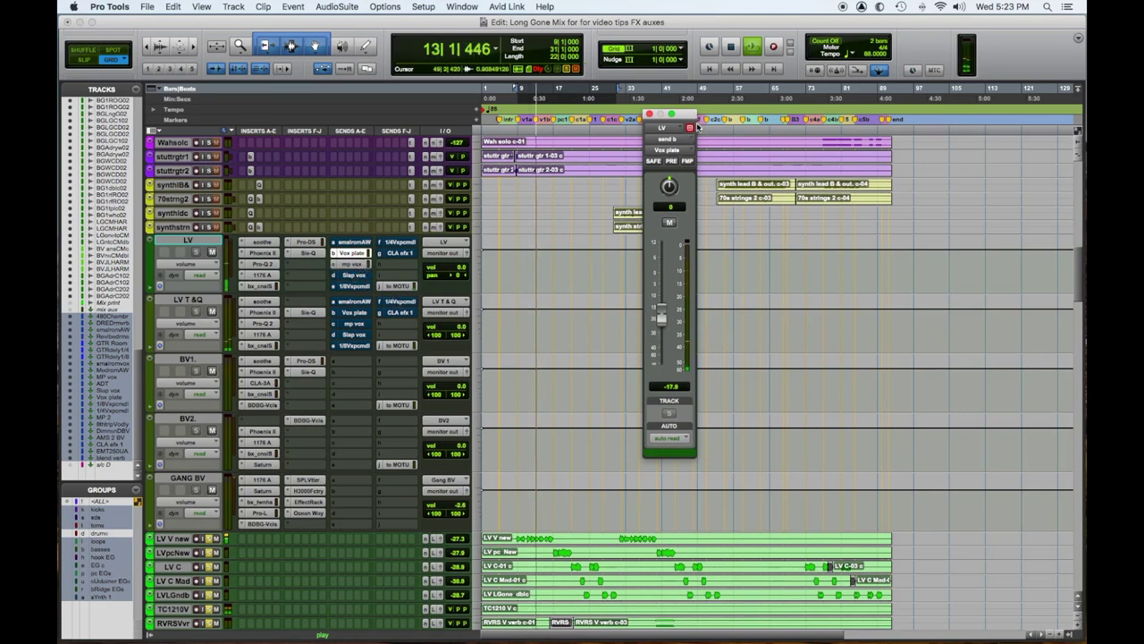
Audition LV's mp vox send at 0 dB, mute its Vox plate send and set mp vox to about -10.5 dB.
{"action": "left_click", "coordinate": [356, 266]}
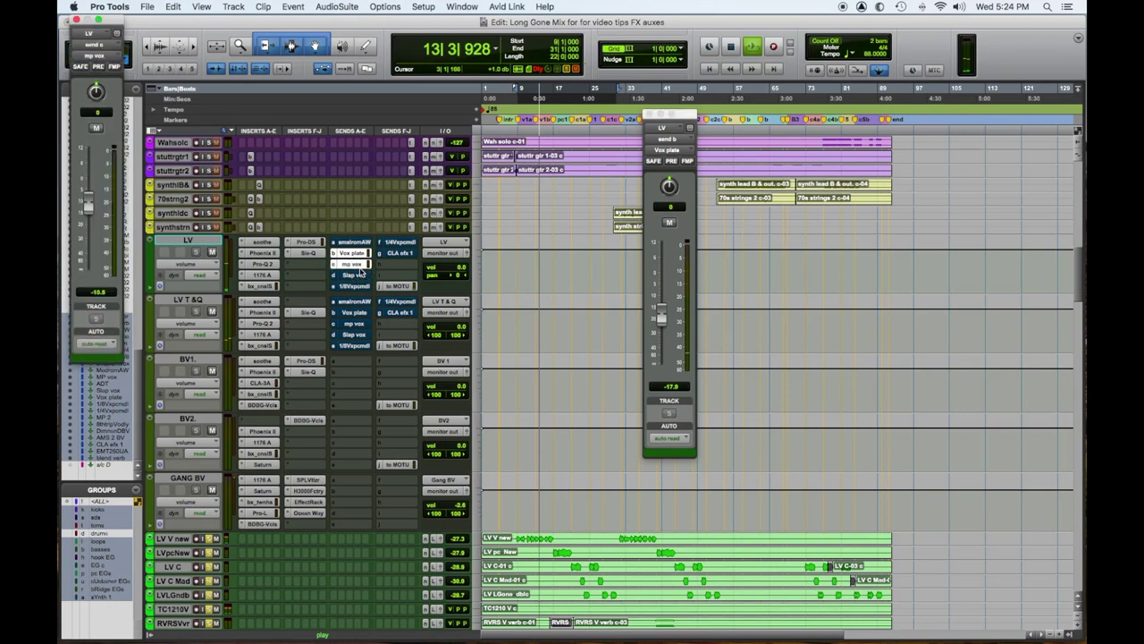
{"action": "left_click_drag", "start_coordinate": [114, 22], "coordinate": [772, 107]}
{"action": "left_click", "coordinate": [745, 291], "text": "alt"}
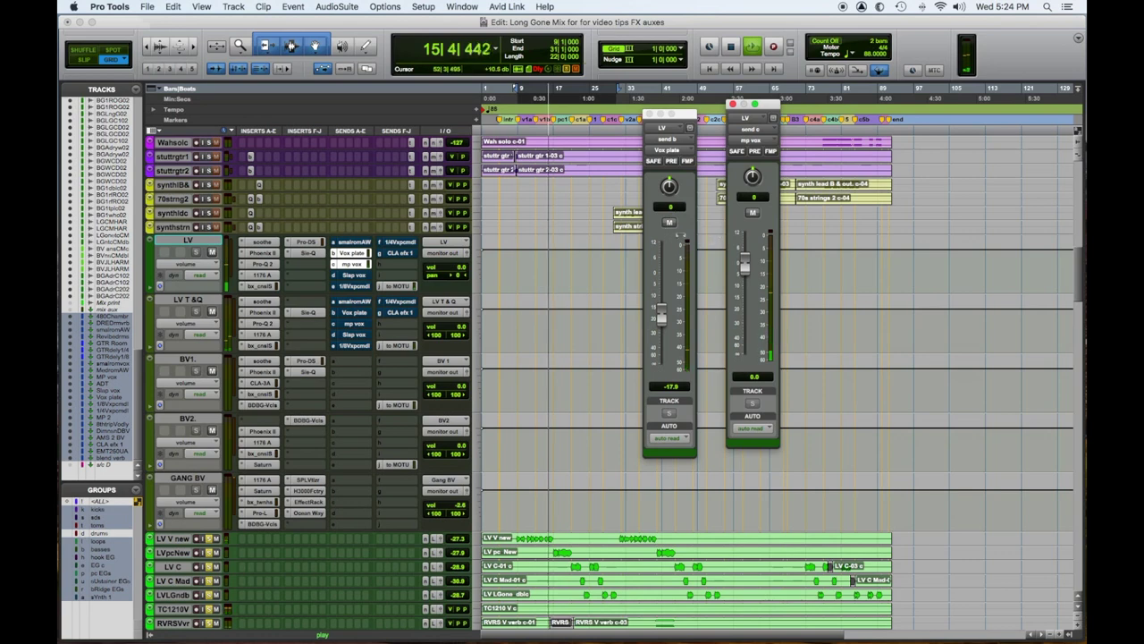
{"action": "left_click", "coordinate": [669, 222]}
{"action": "mouse_move", "coordinate": [750, 275]}
{"action": "left_mouse_down"}
{"action": "mouse_move", "coordinate": [751, 300]}
{"action": "mouse_move", "coordinate": [747, 290]}
{"action": "left_mouse_up"}
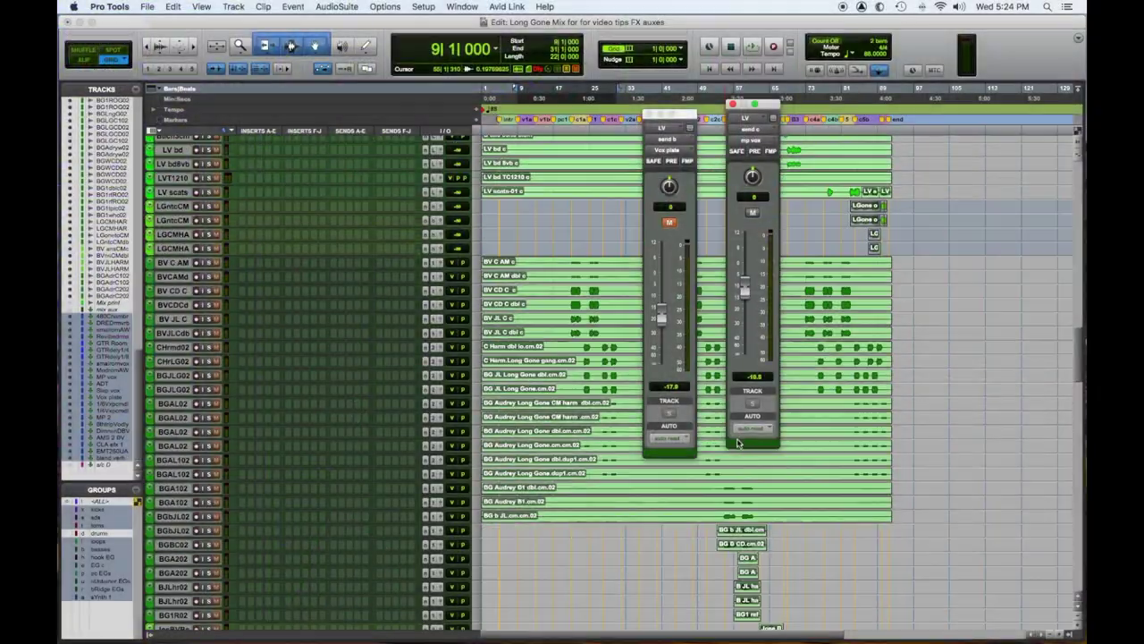
Open the Vox plate send of the MP 2 aux track.
{"action": "scroll", "coordinate": [709, 469], "scroll_direction": "down", "scroll_amount": 15}
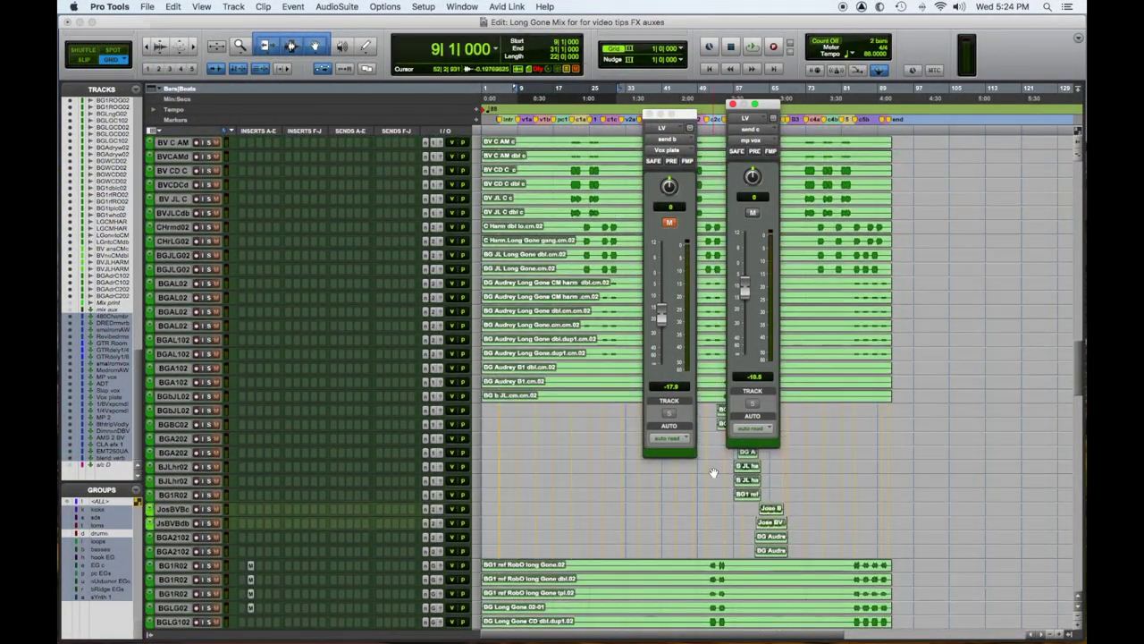
{"action": "scroll", "coordinate": [715, 468], "scroll_direction": "up", "scroll_amount": 2}
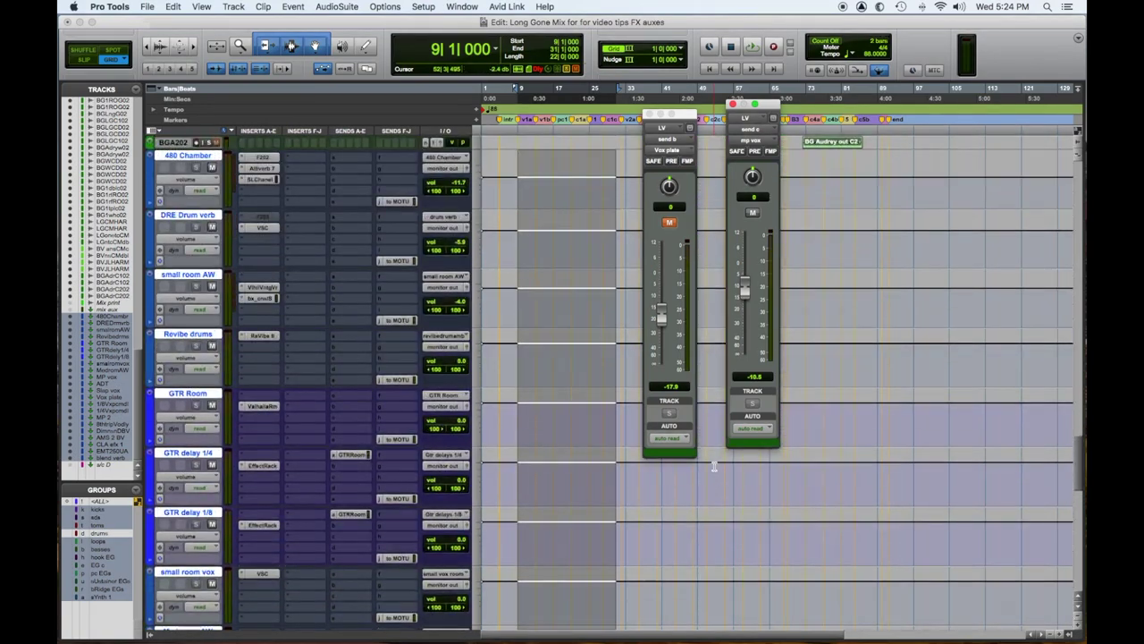
{"action": "scroll", "coordinate": [391, 520], "scroll_direction": "down", "scroll_amount": 7}
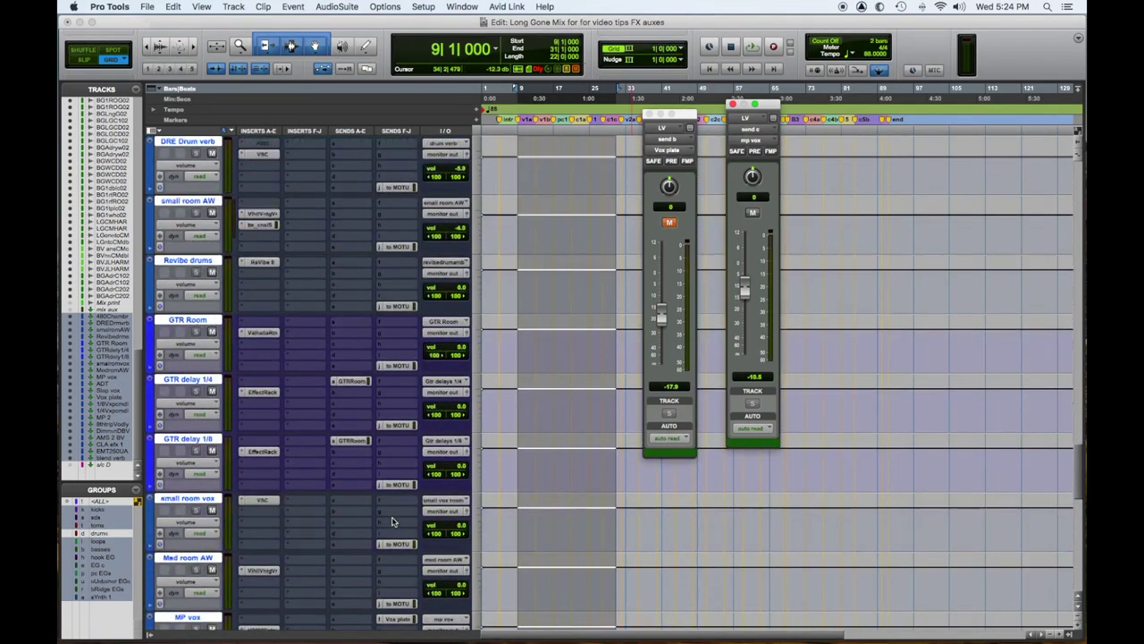
{"action": "scroll", "coordinate": [318, 497], "scroll_direction": "down", "scroll_amount": 2}
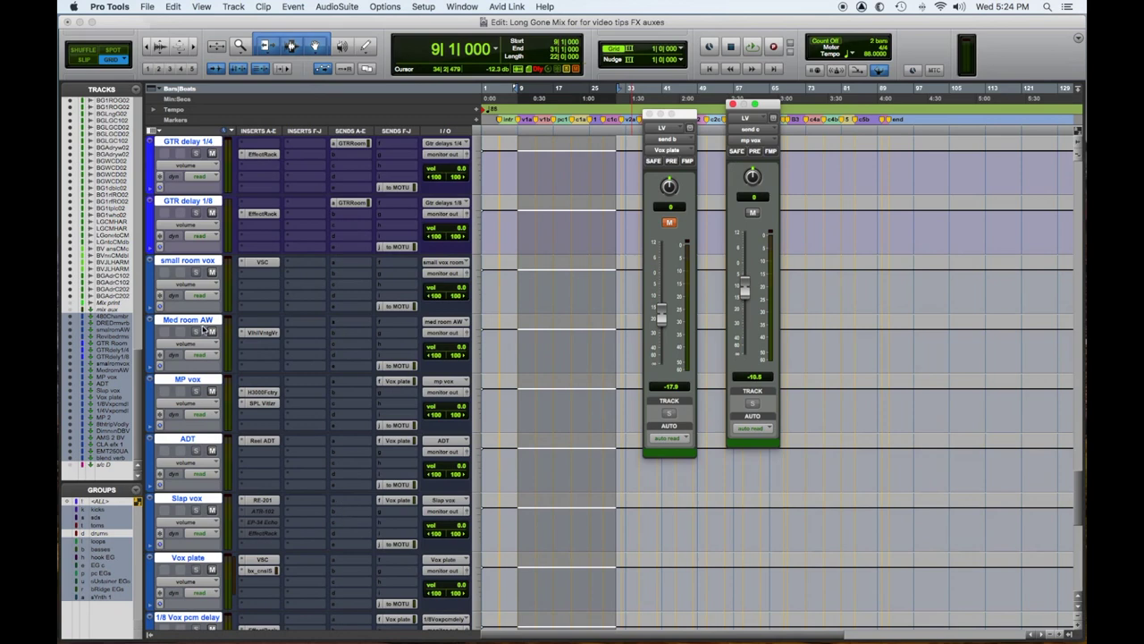
{"action": "scroll", "coordinate": [295, 407], "scroll_direction": "down", "scroll_amount": 3}
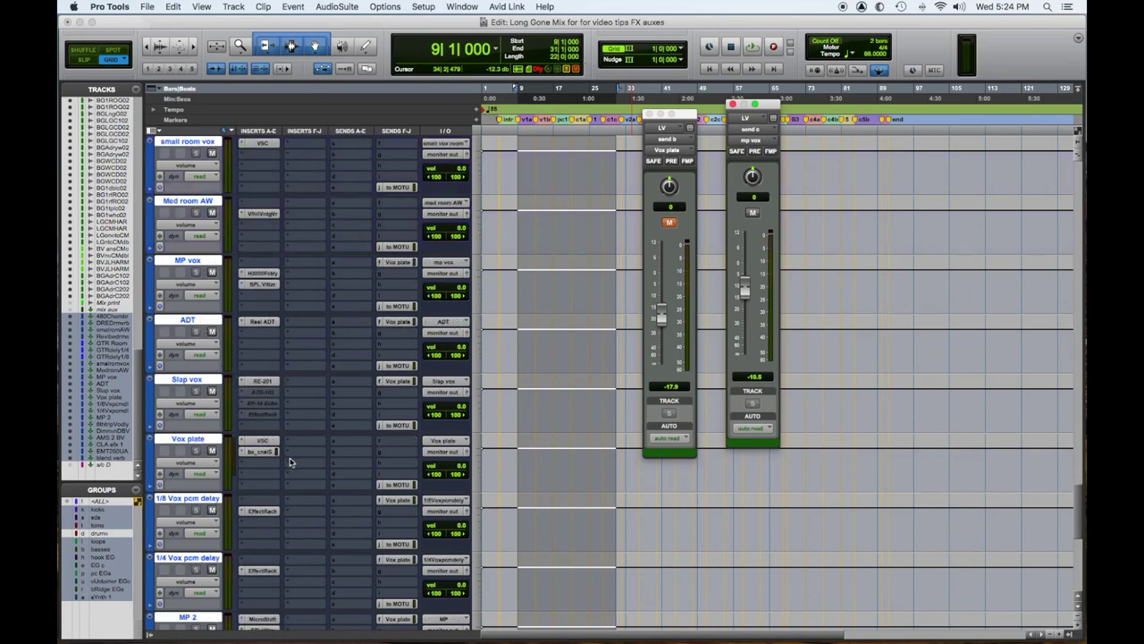
{"action": "scroll", "coordinate": [295, 456], "scroll_direction": "down", "scroll_amount": 3}
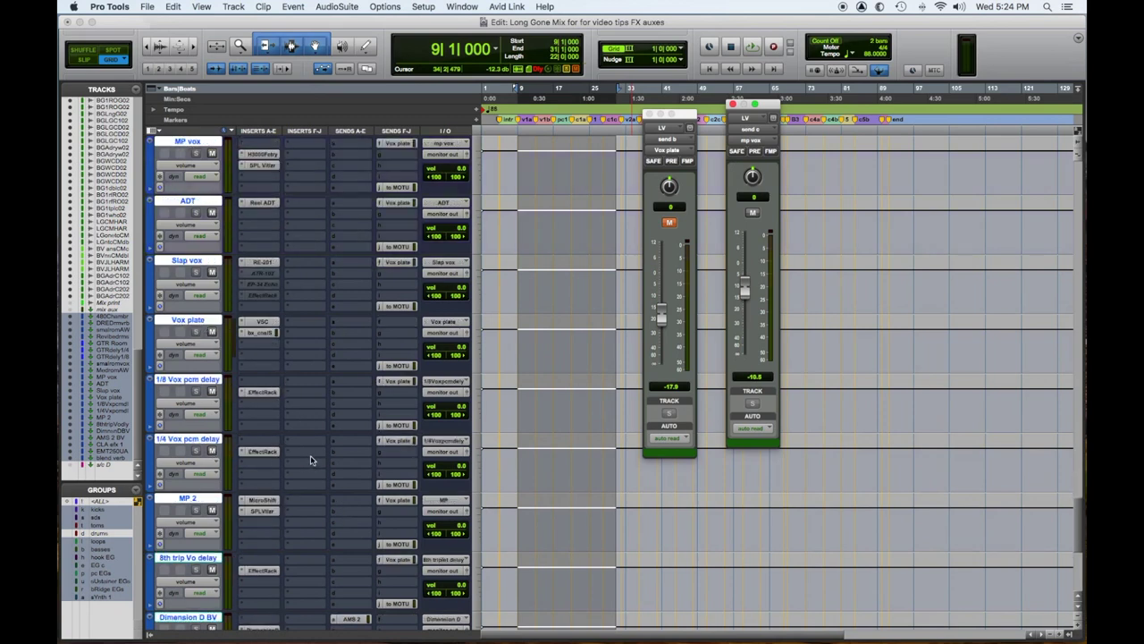
{"action": "left_click", "coordinate": [396, 501]}
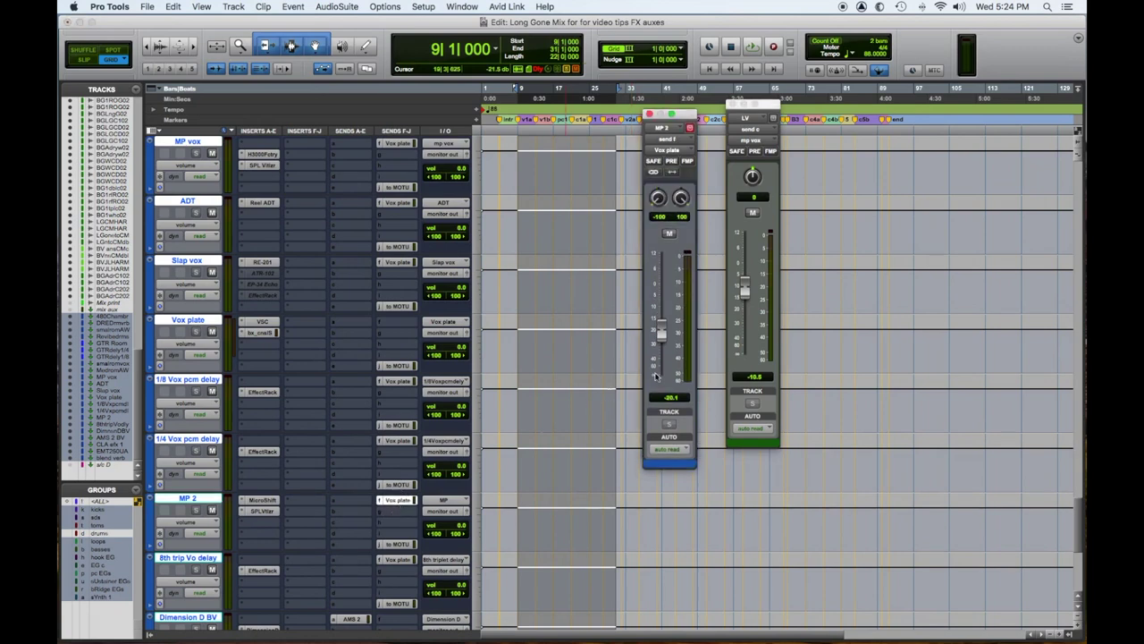
Audition MP 2's Vox plate send from 0 dB with its mute toggled, and set its level to -11.0 dB.
{"action": "key", "text": "space"}
{"action": "left_click", "coordinate": [662, 332], "text": "alt"}
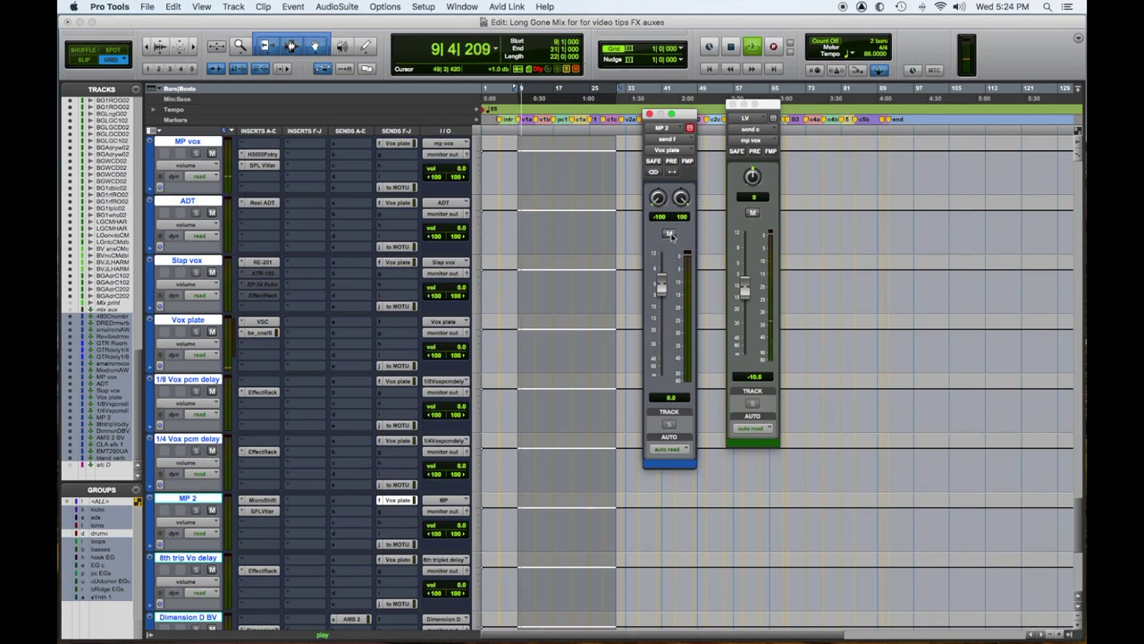
{"action": "left_click", "coordinate": [668, 236]}
{"action": "left_click", "coordinate": [669, 235]}
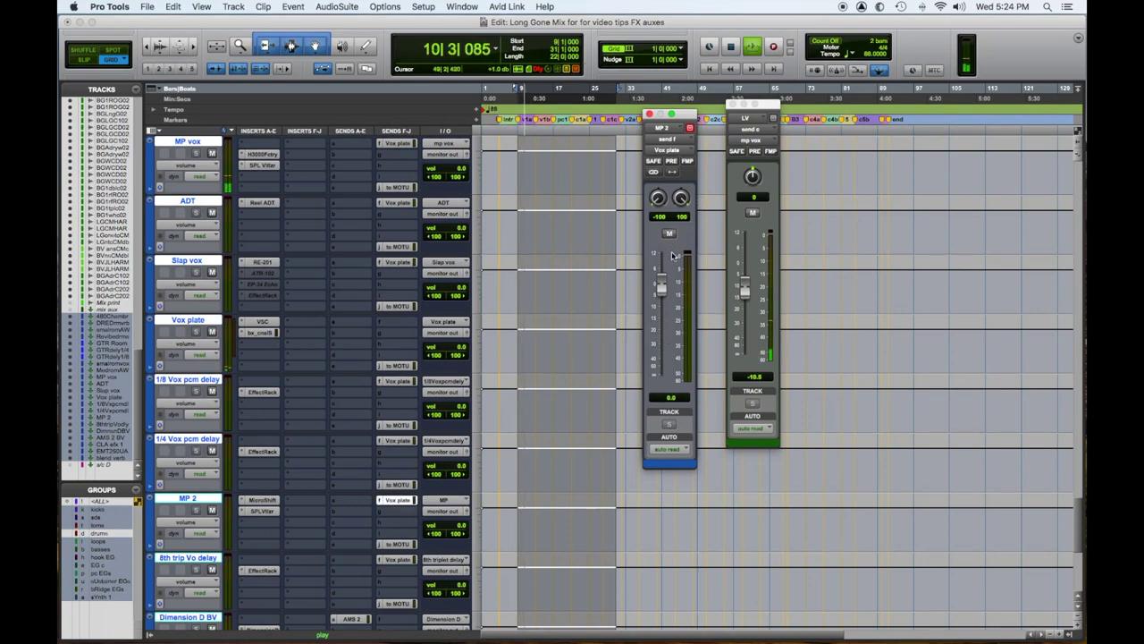
{"action": "left_click_drag", "start_coordinate": [662, 287], "coordinate": [659, 322]}
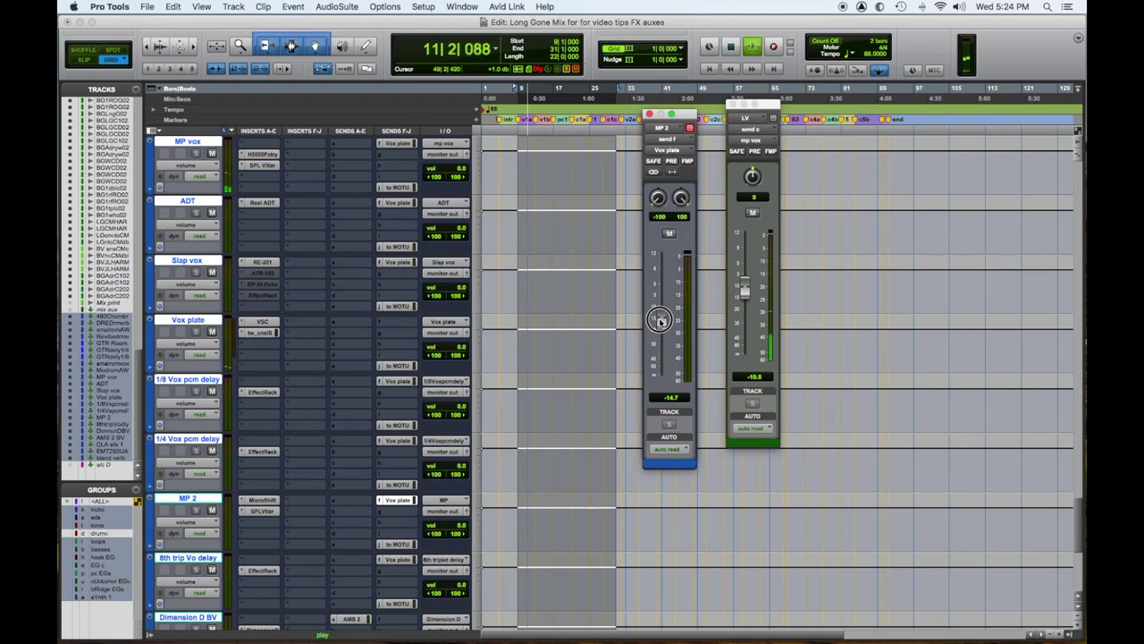
{"action": "left_click_drag", "start_coordinate": [687, 127], "coordinate": [562, 123]}
{"action": "left_click", "coordinate": [537, 320], "text": "alt"}
{"action": "left_click_drag", "start_coordinate": [540, 284], "coordinate": [543, 196]}
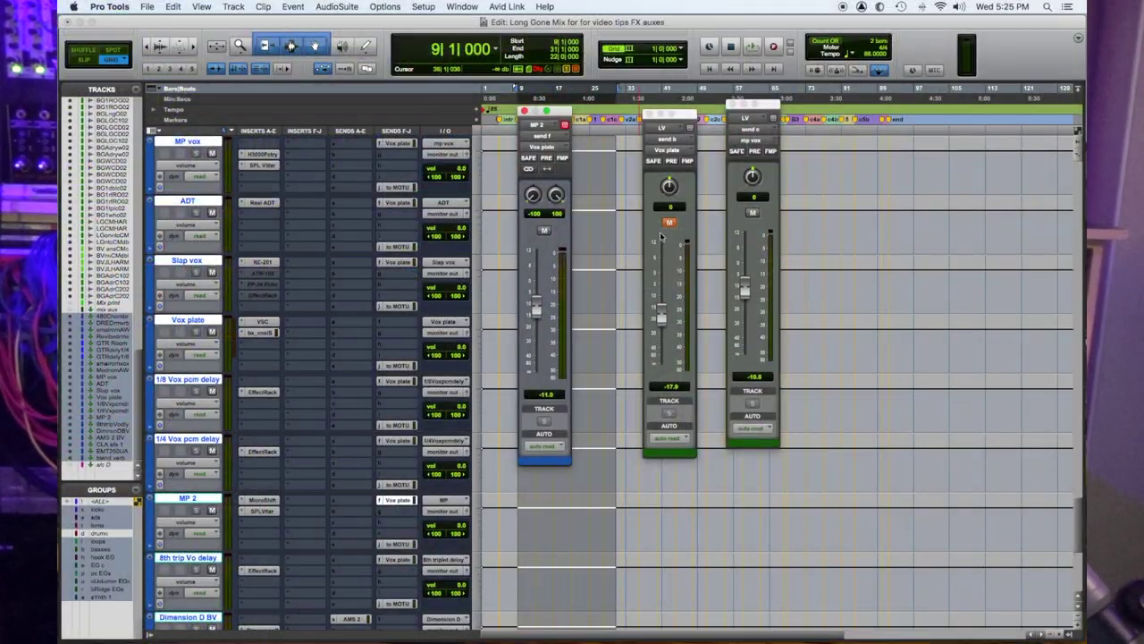
Unmute LV's Vox plate send and lower it to about -23.5 dB during playback.
{"action": "left_click", "coordinate": [672, 224]}
{"action": "left_click", "coordinate": [672, 223]}
{"action": "key", "text": "space"}
{"action": "left_click", "coordinate": [660, 319]}
{"action": "left_click_drag", "start_coordinate": [659, 319], "coordinate": [663, 326]}
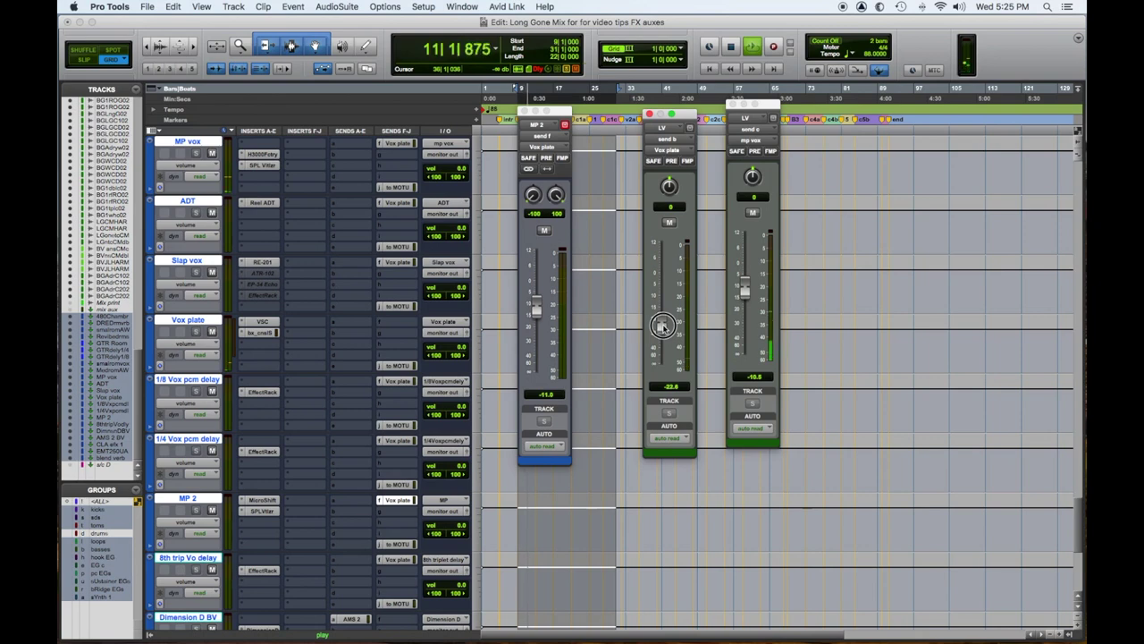
{"action": "left_click_drag", "start_coordinate": [662, 327], "coordinate": [663, 327]}
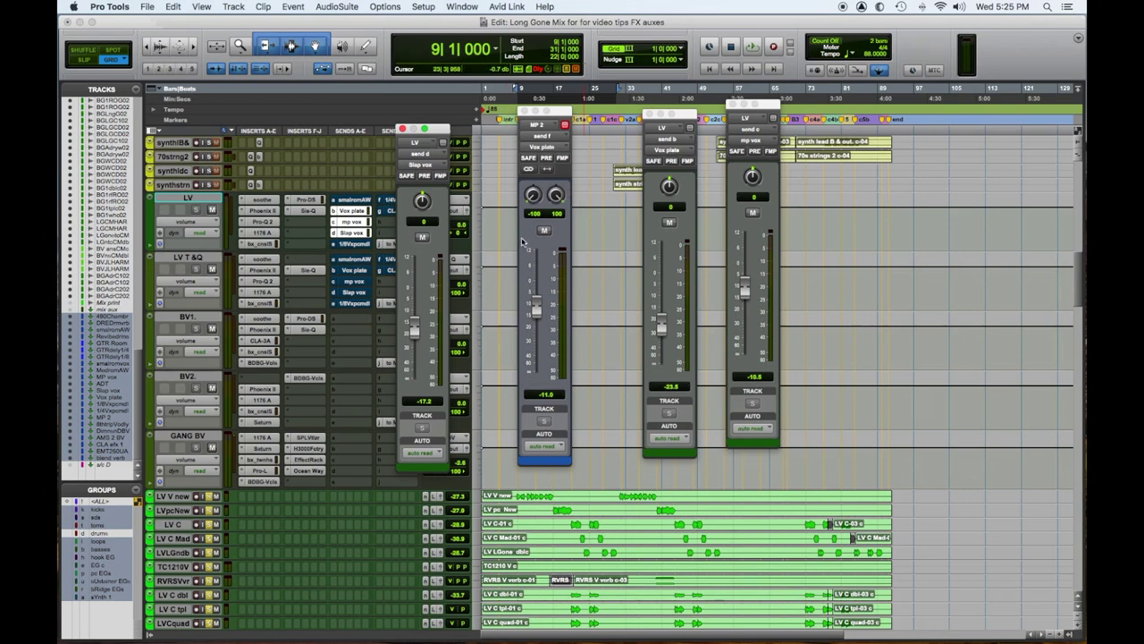
Mute MP 2's Vox plate send and LV's Vox plate and mp vox sends, then set LV's Slap vox send to about -13.7 dB.
{"action": "left_click", "coordinate": [544, 231]}
{"action": "left_click", "coordinate": [672, 223]}
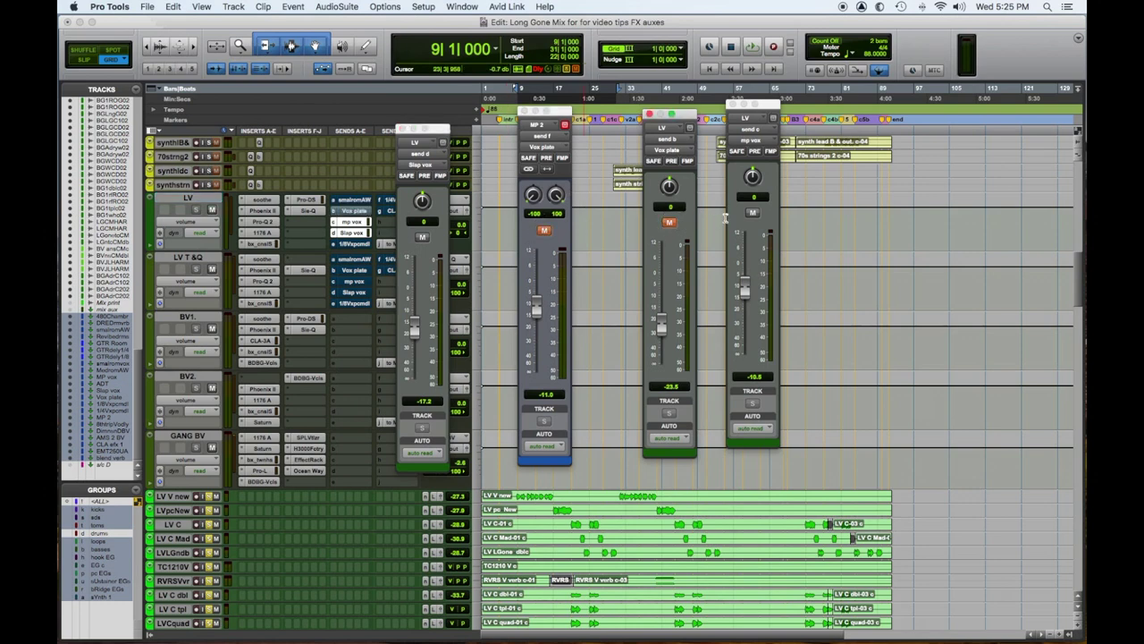
{"action": "left_click", "coordinate": [751, 215]}
{"action": "left_click", "coordinate": [424, 329], "text": "alt"}
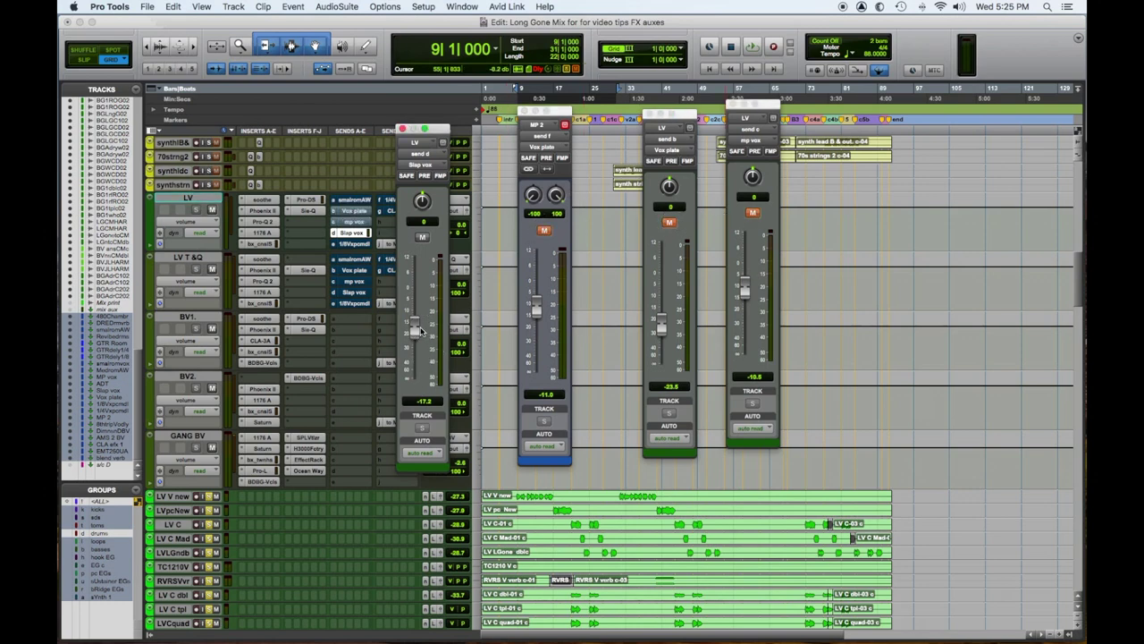
{"action": "key", "text": "space"}
{"action": "left_click_drag", "start_coordinate": [417, 299], "coordinate": [421, 336]}
Unmute the three muted sends and lower LV's Slap vox send to about -18 dB, placing its fader beside the others.
{"action": "left_click", "coordinate": [544, 232]}
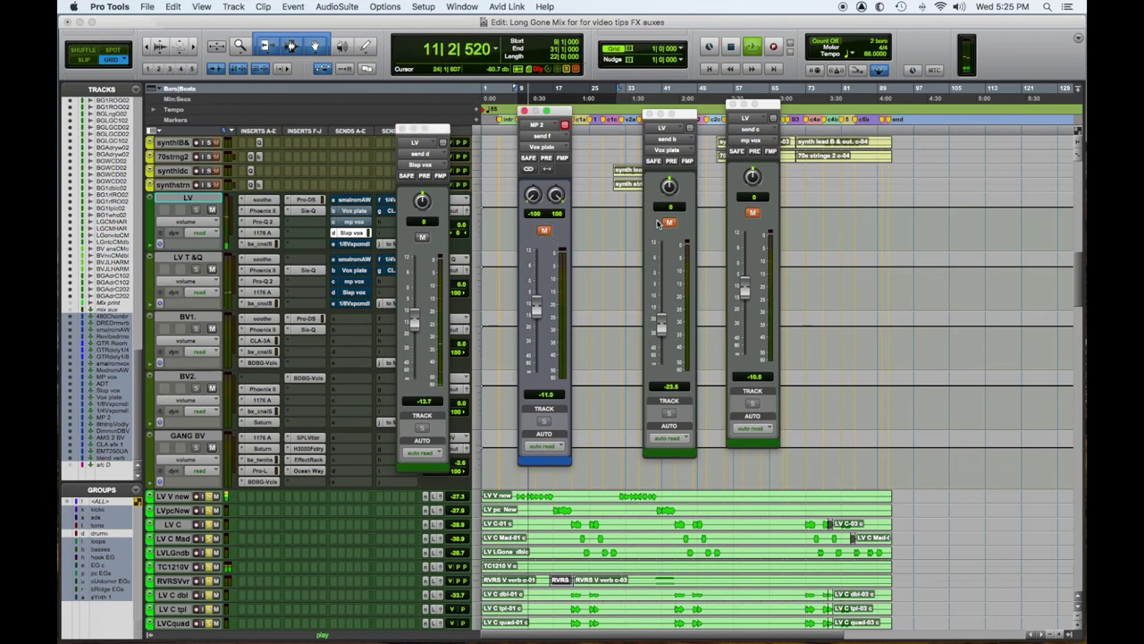
{"action": "left_click", "coordinate": [669, 223]}
{"action": "left_click", "coordinate": [754, 215]}
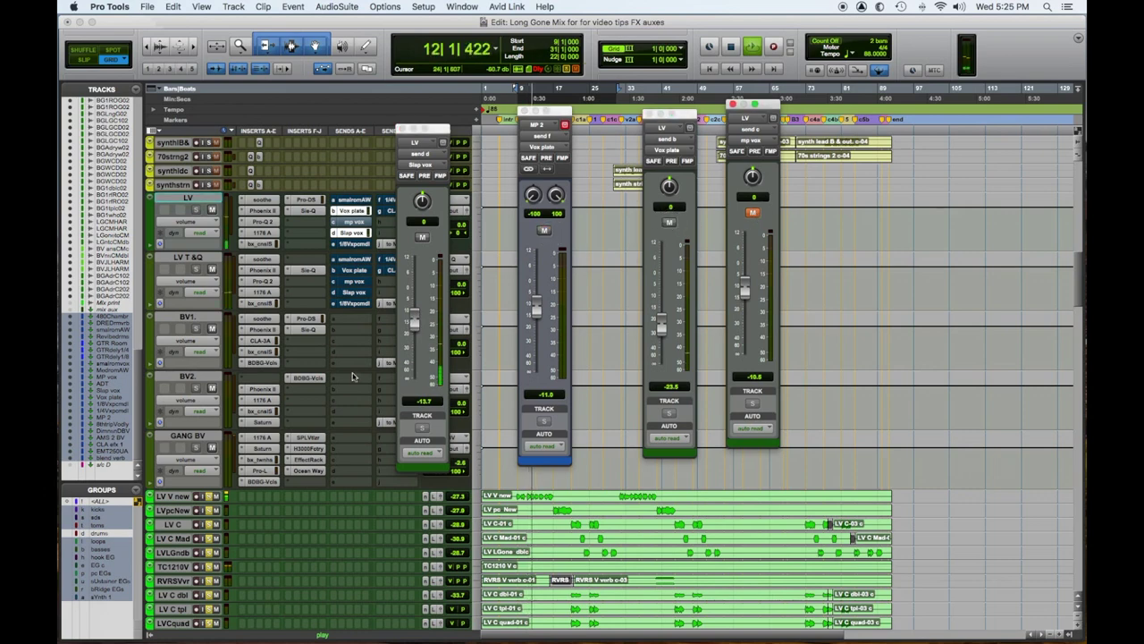
{"action": "left_click_drag", "start_coordinate": [415, 319], "coordinate": [418, 337]}
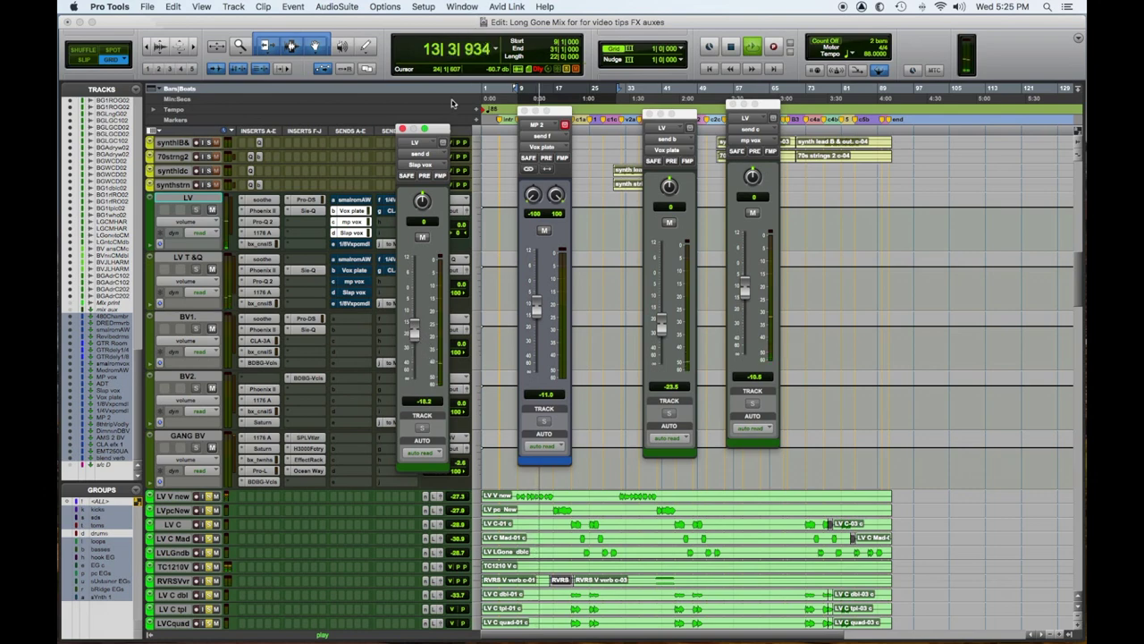
{"action": "left_click_drag", "start_coordinate": [439, 128], "coordinate": [838, 113]}
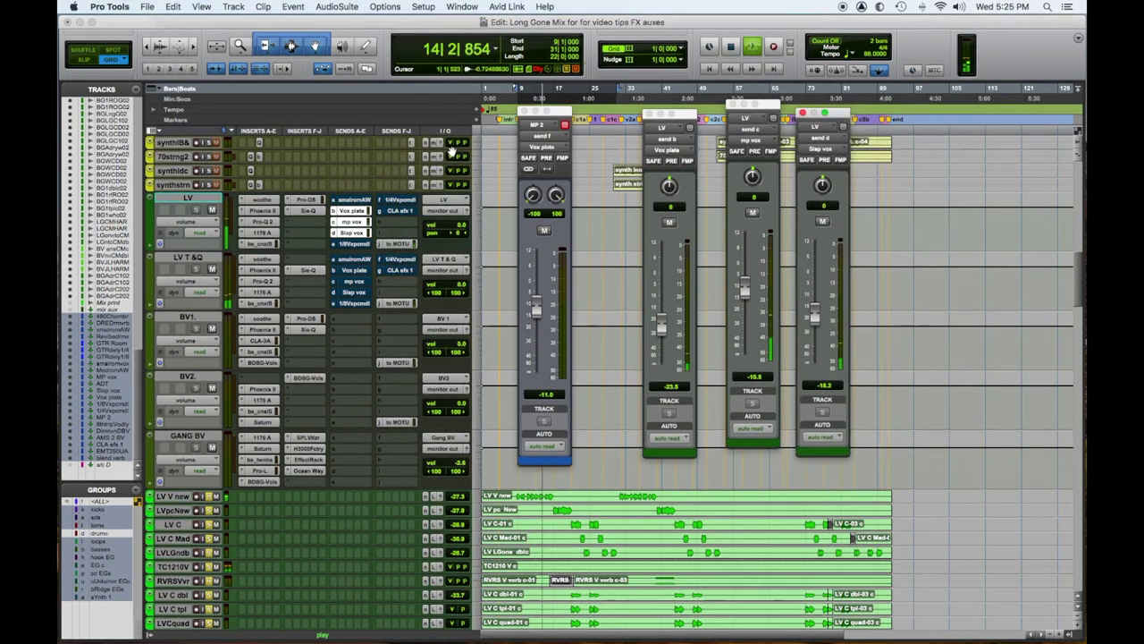
{"action": "key", "text": "space"}
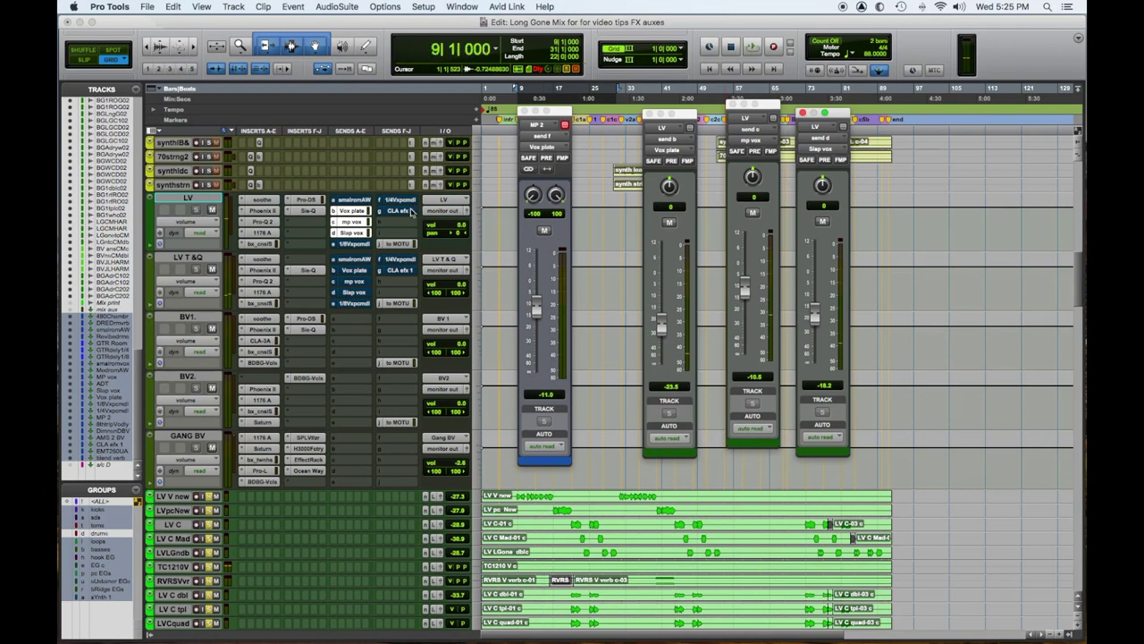
Open LV's 1/8 Vox pcm delay send and set its level to about -35 dB during playback.
{"action": "left_click", "coordinate": [353, 246]}
{"action": "left_click_drag", "start_coordinate": [460, 112], "coordinate": [564, 108]}
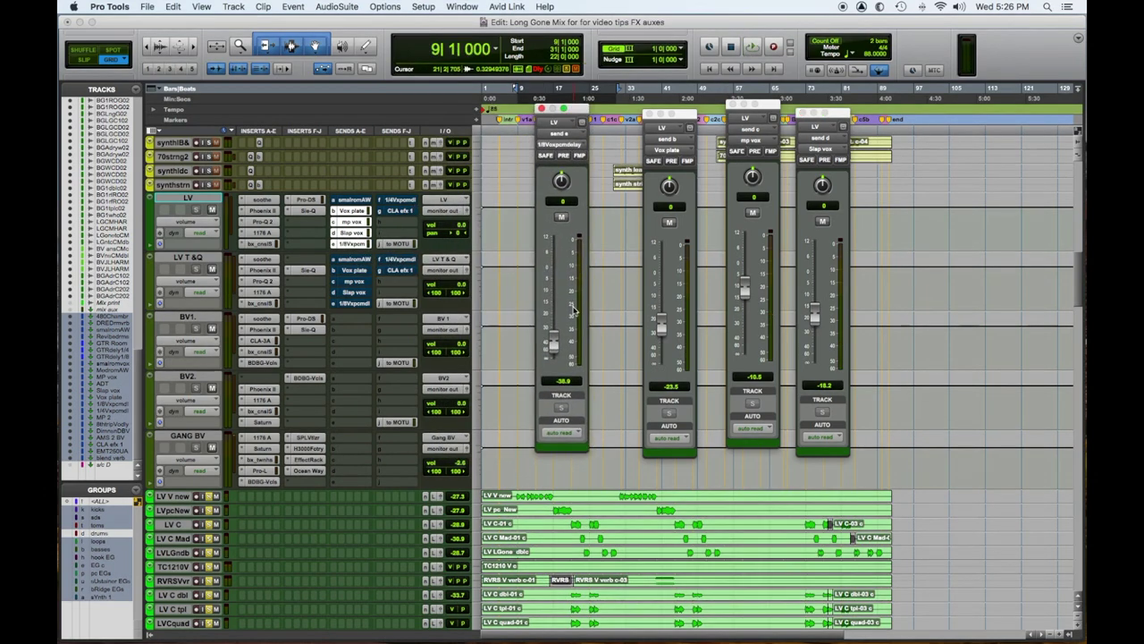
{"action": "key", "text": "space"}
{"action": "left_click", "coordinate": [551, 328]}
{"action": "mouse_move", "coordinate": [550, 327]}
{"action": "left_mouse_down"}
{"action": "mouse_move", "coordinate": [550, 258]}
{"action": "mouse_move", "coordinate": [553, 336]}
{"action": "left_mouse_up"}
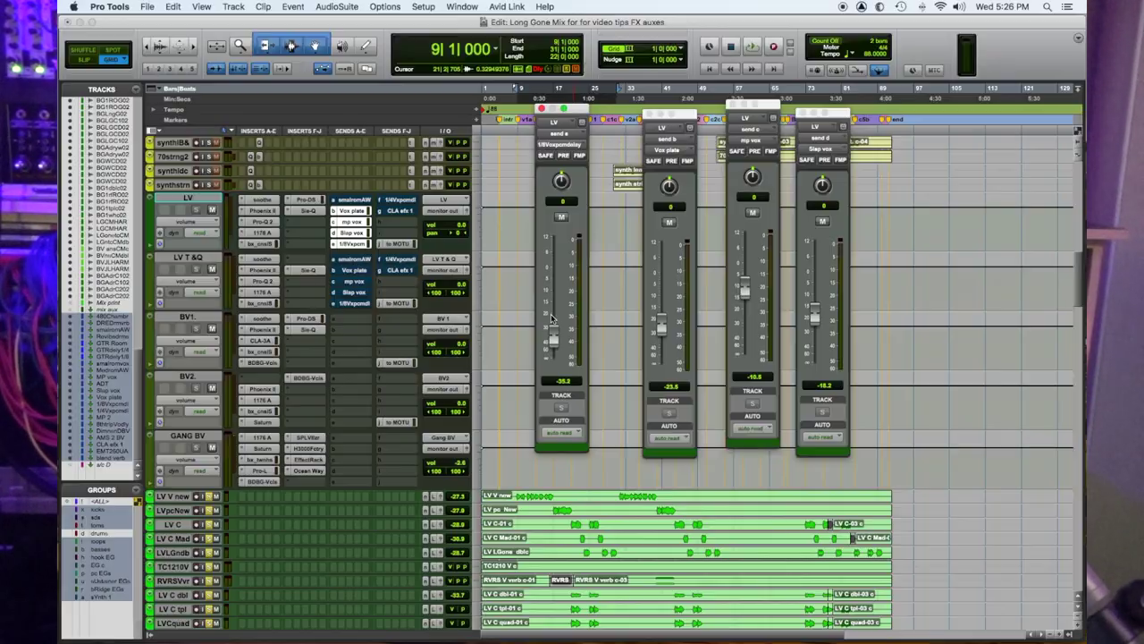
Raise the Vox plate sends of the 1/8 and 1/4 Vox pcm delay auxes, setting the 1/8 delay's send to about -3.8 dB.
{"action": "scroll", "coordinate": [551, 319], "scroll_direction": "down", "scroll_amount": 15}
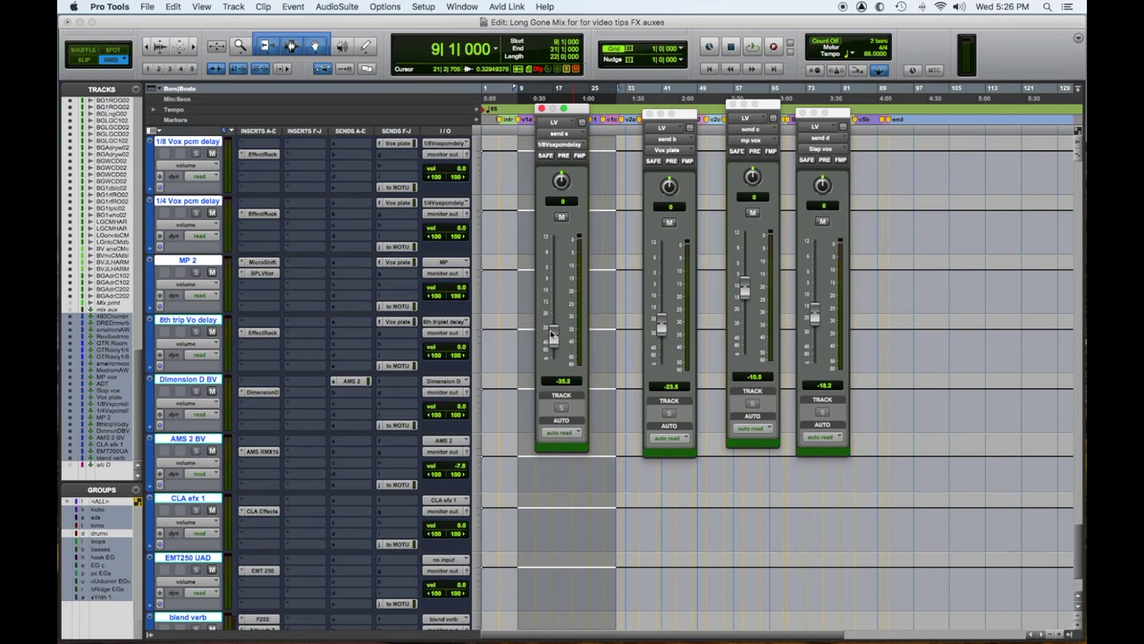
{"action": "scroll", "coordinate": [442, 326], "scroll_direction": "up", "scroll_amount": 3}
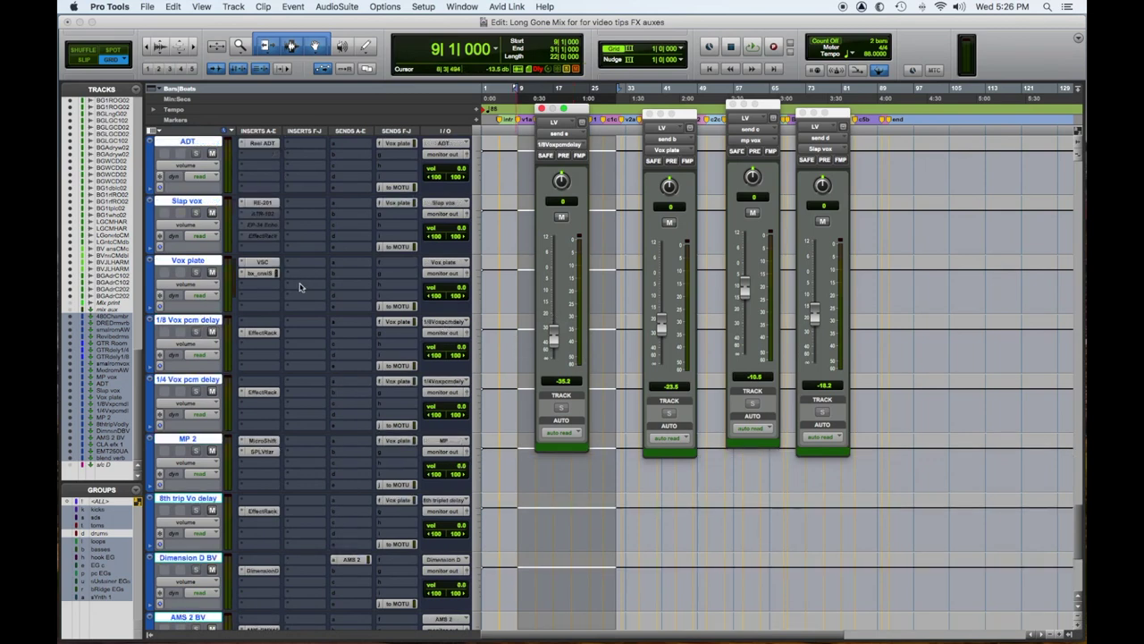
{"action": "left_click", "coordinate": [204, 322]}
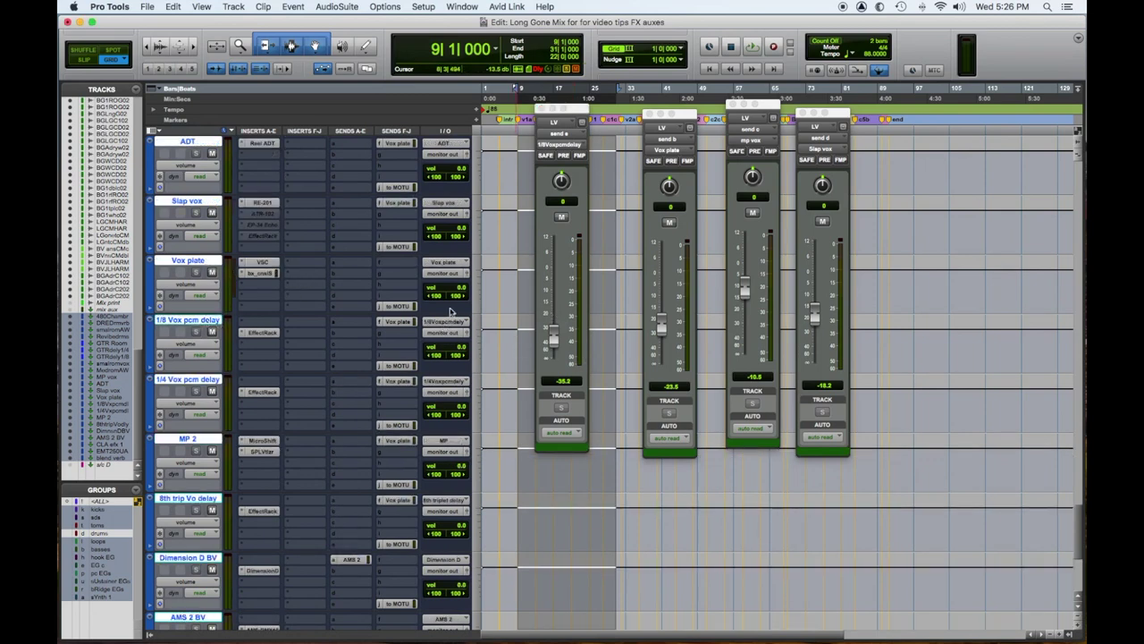
{"action": "left_click", "coordinate": [407, 327]}
{"action": "left_click_drag", "start_coordinate": [535, 302], "coordinate": [536, 293]}
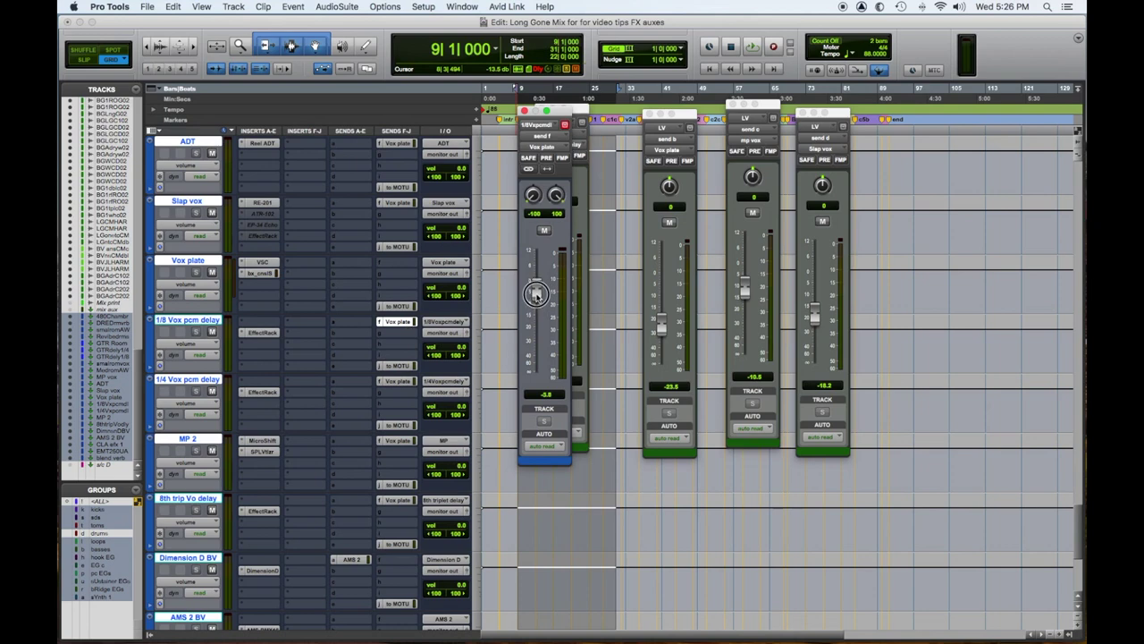
{"action": "left_click", "coordinate": [398, 381]}
{"action": "left_click_drag", "start_coordinate": [535, 304], "coordinate": [536, 290]}
Insert bx_console SSL 4000 E on the Slap vox aux and shape its filters and EQ bands during playback.
{"action": "left_click", "coordinate": [241, 248]}
{"action": "left_click", "coordinate": [280, 220]}
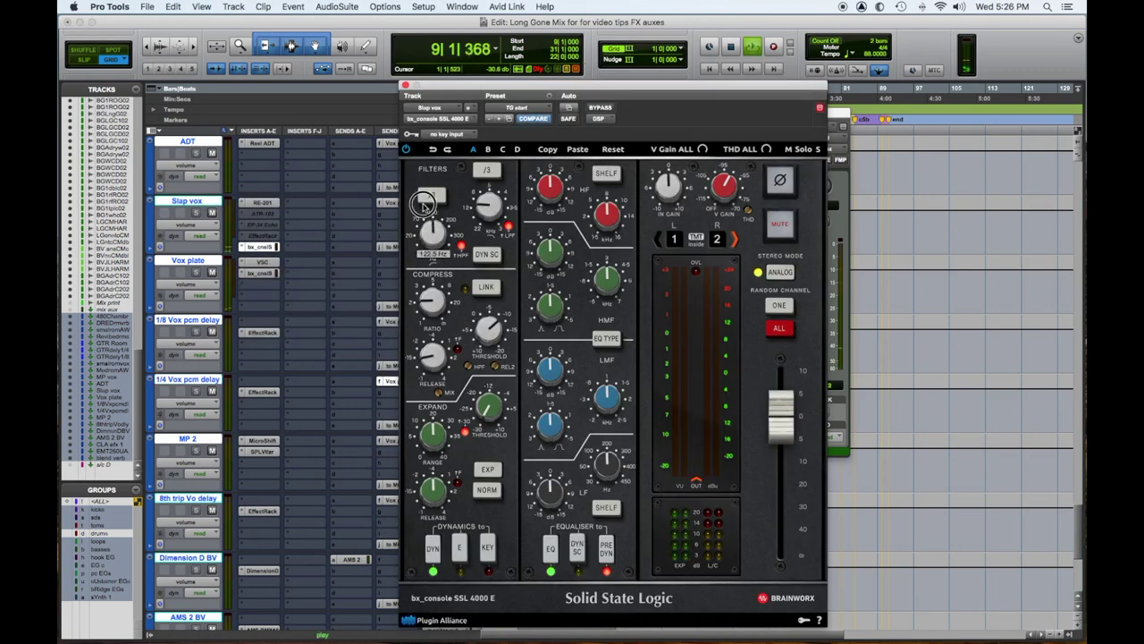
{"action": "mouse_move", "coordinate": [605, 400]}
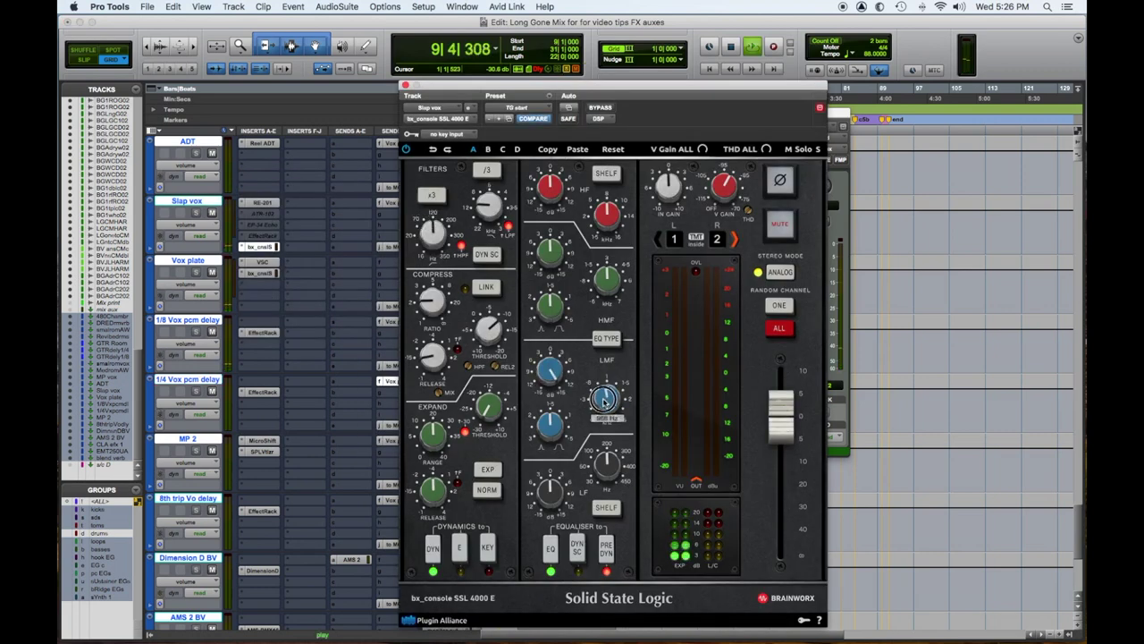
{"action": "mouse_move", "coordinate": [551, 436]}
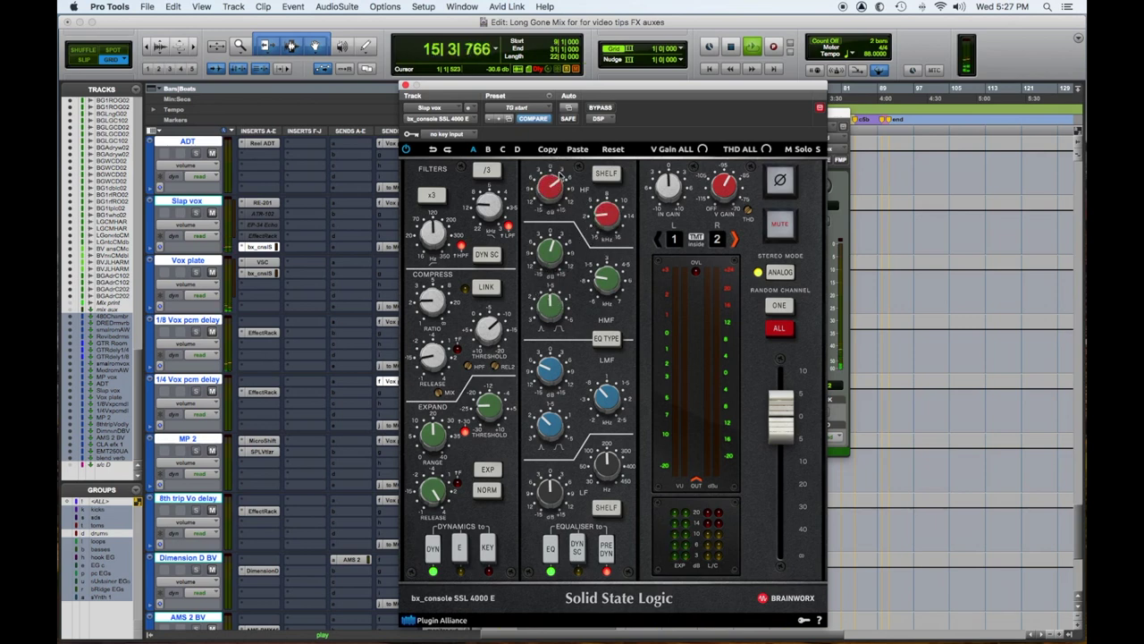
{"action": "left_click", "coordinate": [604, 174]}
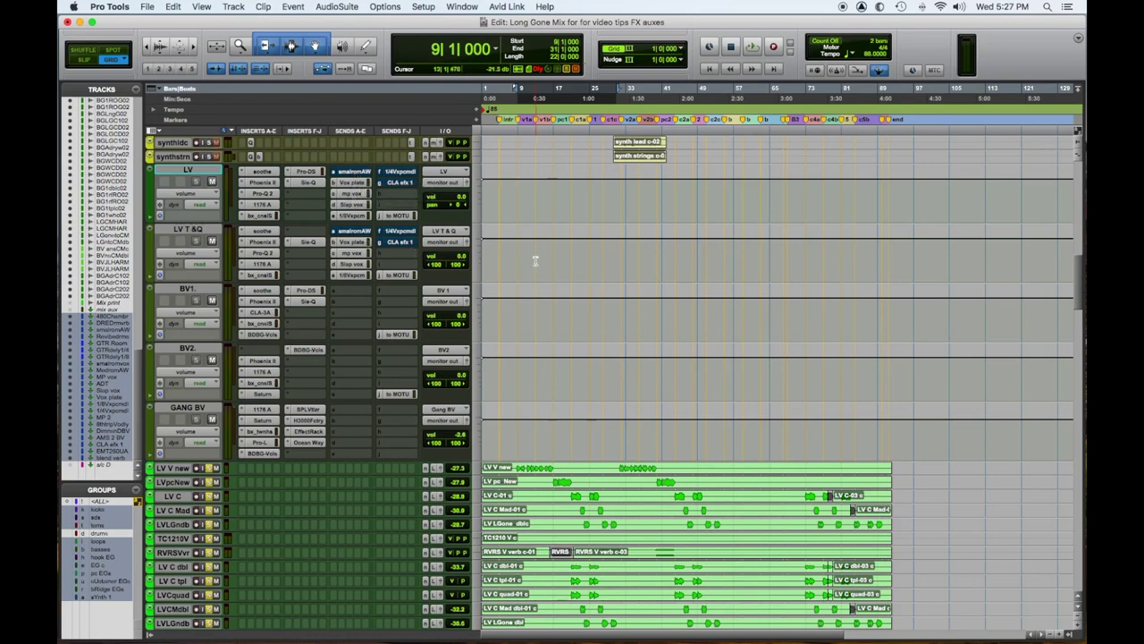
Clear the solo on LV V new and the other lead vocal tracks, and play the mix from bar 9.
{"action": "scroll", "coordinate": [500, 331], "scroll_direction": "down", "scroll_amount": 5}
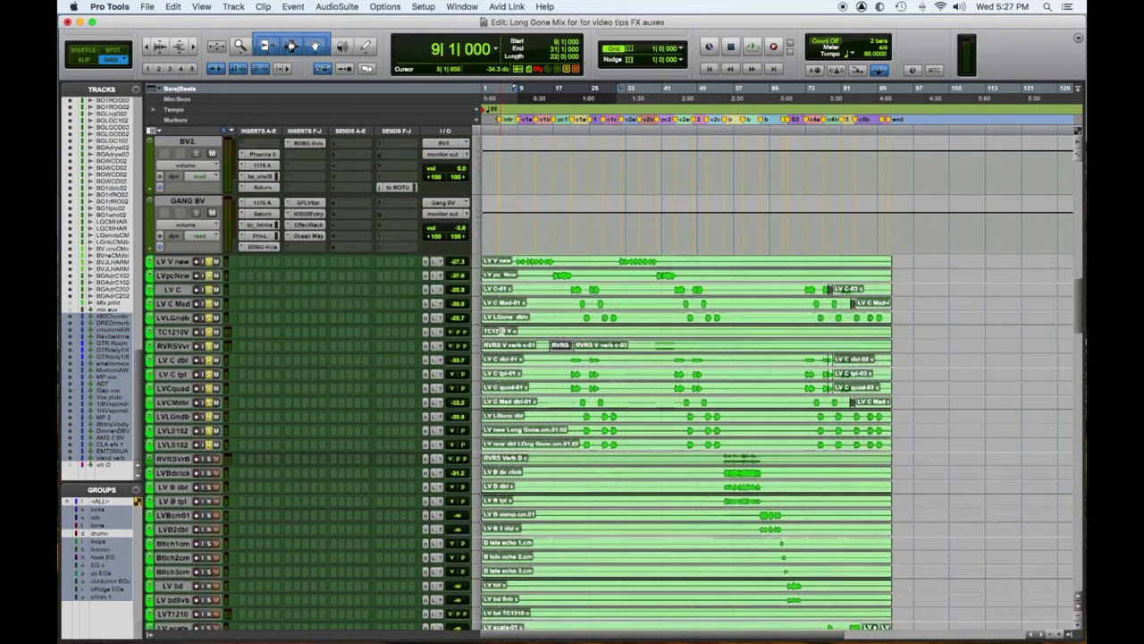
{"action": "left_click", "coordinate": [209, 264]}
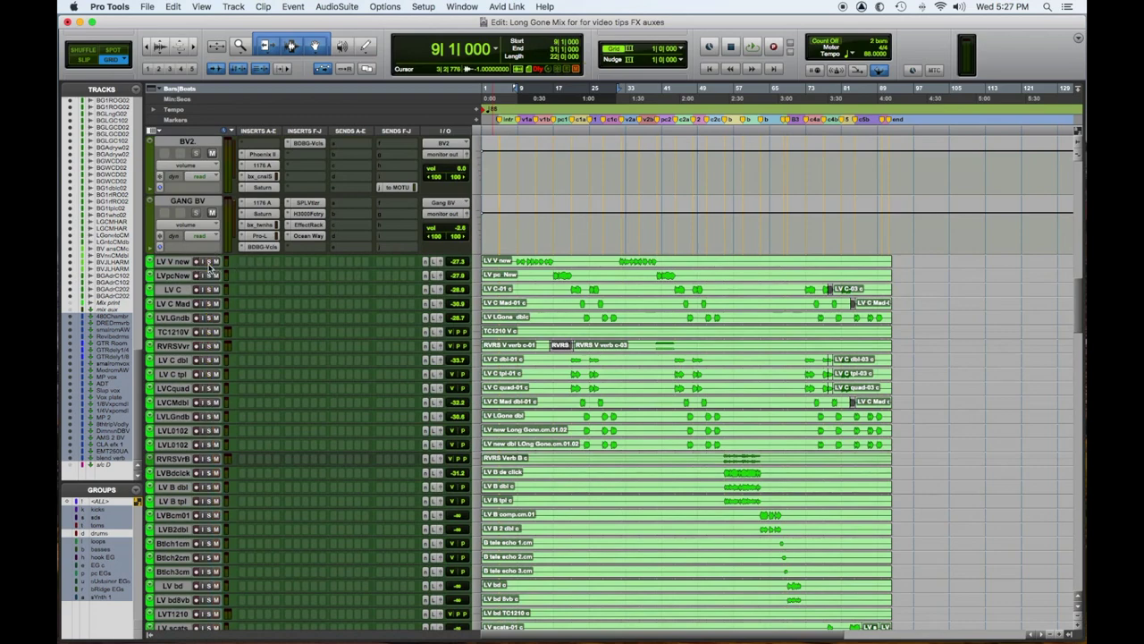
{"action": "scroll", "coordinate": [415, 293], "scroll_direction": "up", "scroll_amount": 7}
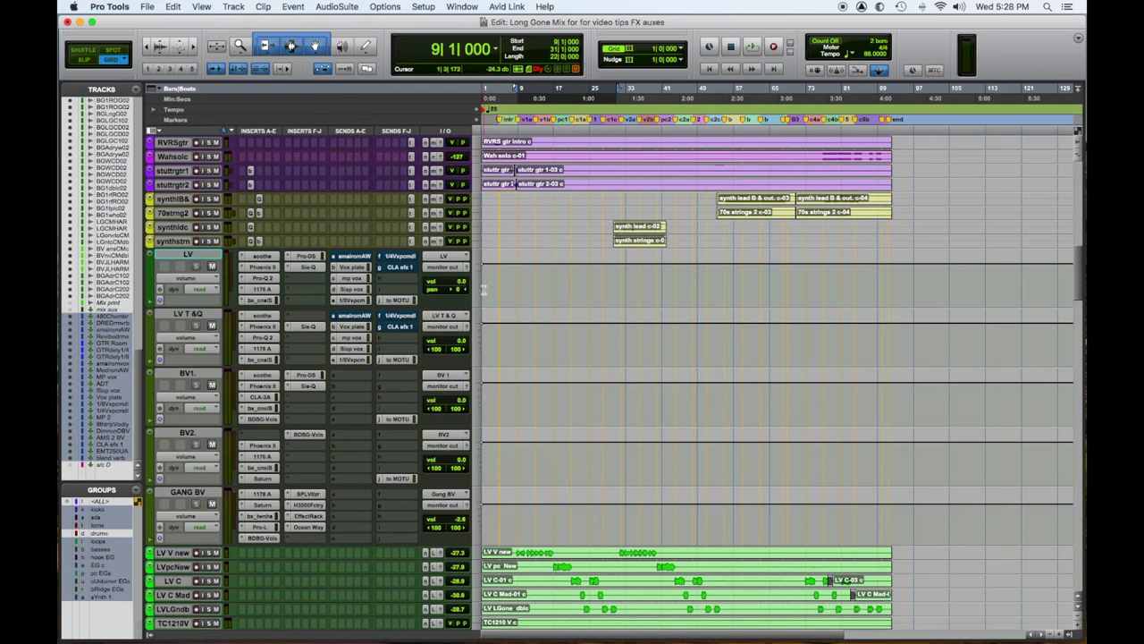
{"action": "key", "text": "space"}
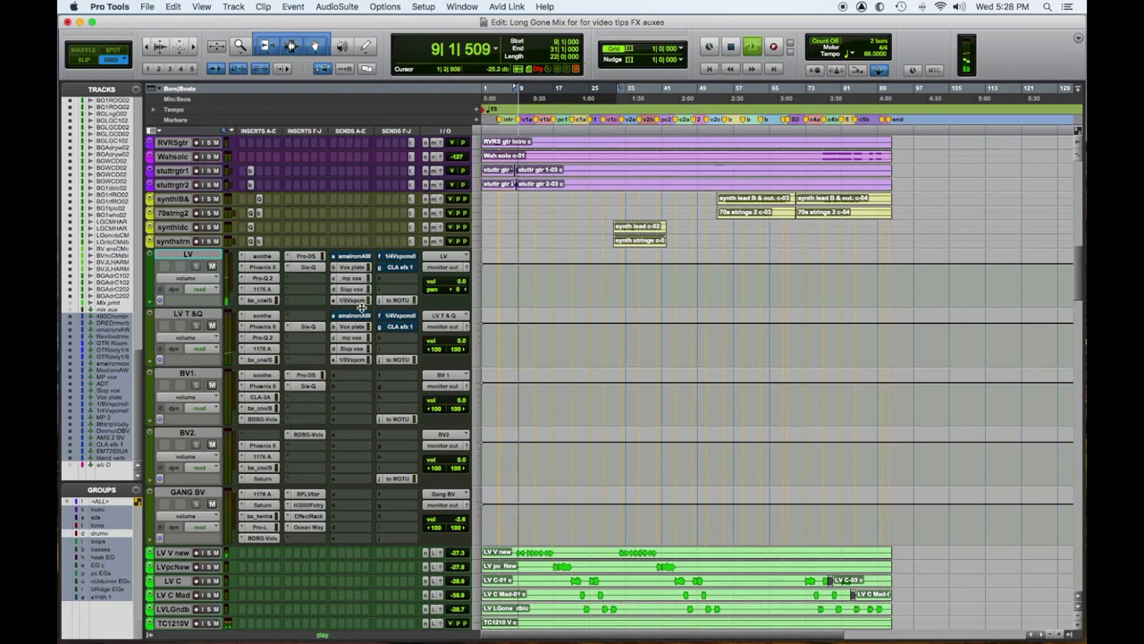
Select the lead vocal tracks from LV V new through LVL0102 while the mix plays.
{"action": "scroll", "coordinate": [486, 401], "scroll_direction": "down", "scroll_amount": 6}
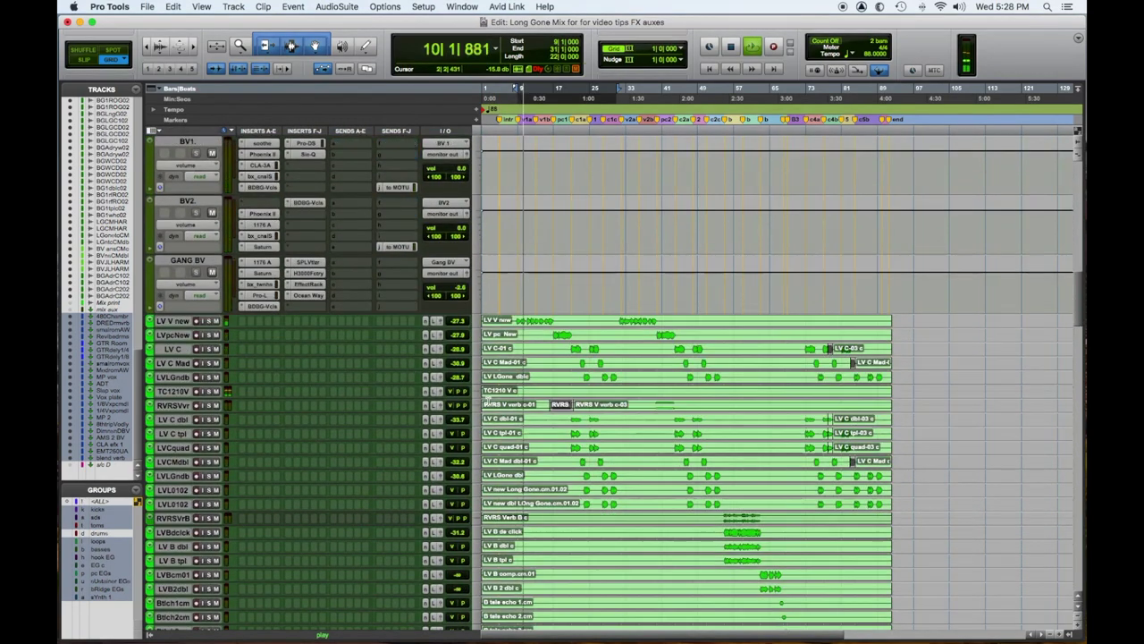
{"action": "left_click", "coordinate": [173, 320]}
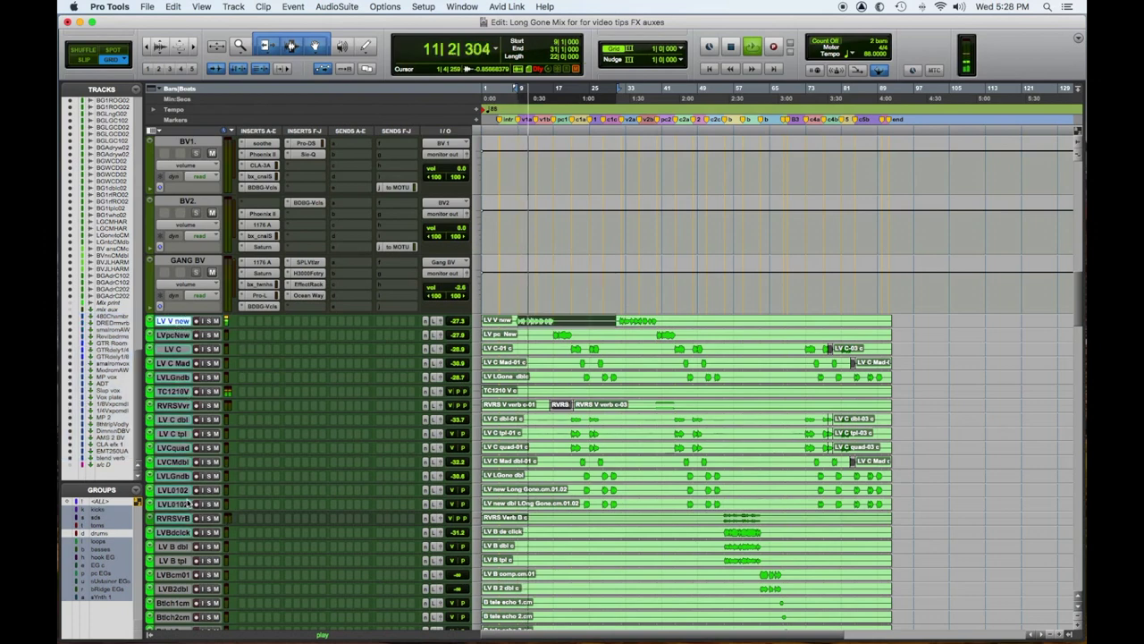
{"action": "left_click", "coordinate": [176, 491], "text": "shift"}
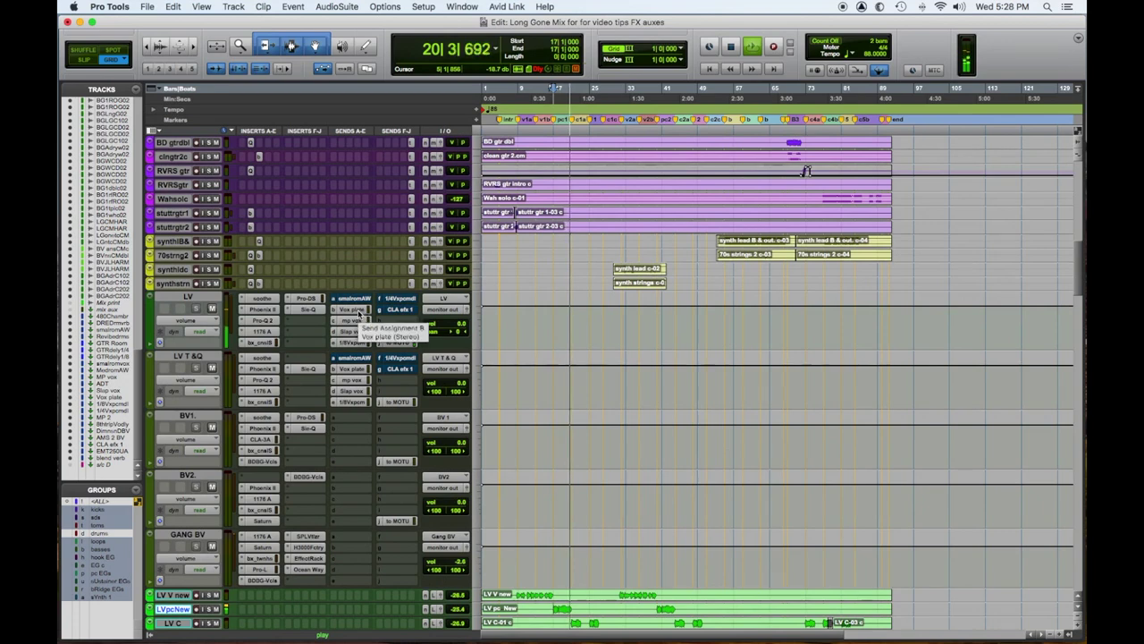
Lower LV's Vox plate send to about -29 dB, mute it, and unmute LV's small room AW send.
{"action": "key", "text": "space"}
{"action": "left_click", "coordinate": [353, 309]}
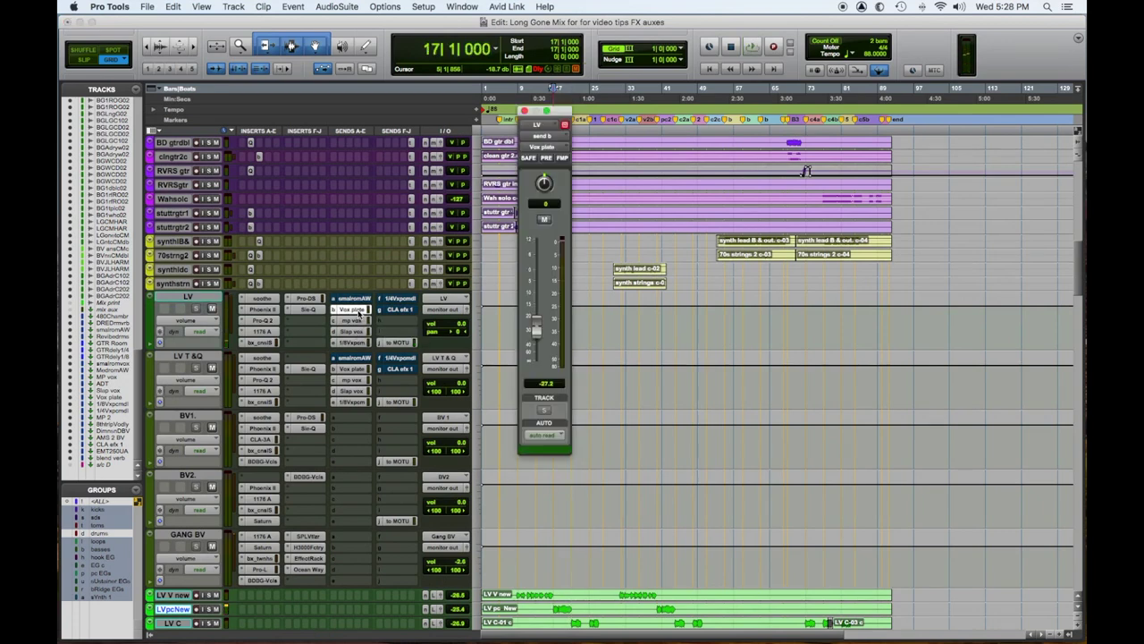
{"action": "left_click_drag", "start_coordinate": [539, 338], "coordinate": [538, 345]}
{"action": "left_click", "coordinate": [353, 309], "text": "super"}
{"action": "left_click", "coordinate": [355, 299], "text": "super"}
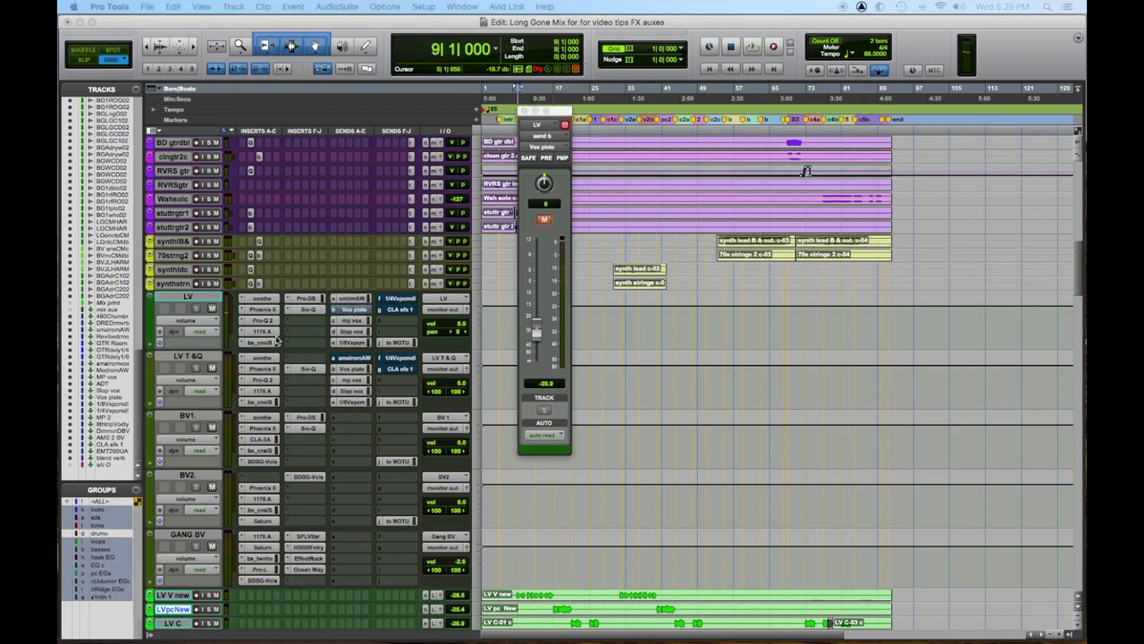
Lower LV's 1/8 Vox pcm delay send to about -39.4 dB during playback from bar 9.
{"action": "key", "text": "space"}
{"action": "left_click", "coordinate": [351, 342]}
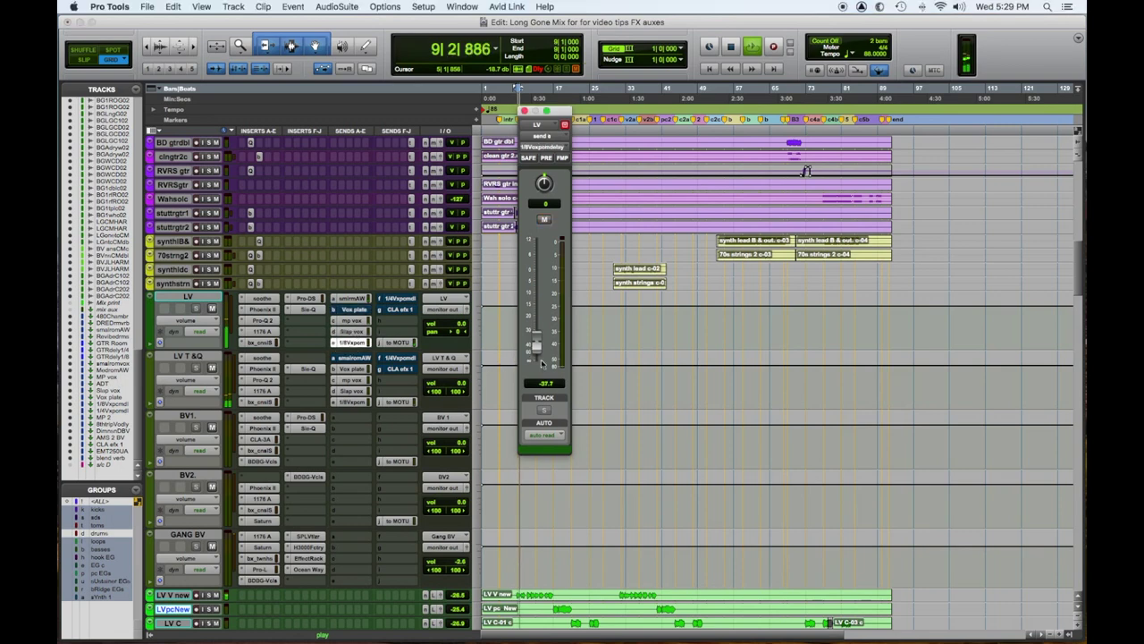
{"action": "left_click_drag", "start_coordinate": [535, 349], "coordinate": [540, 350]}
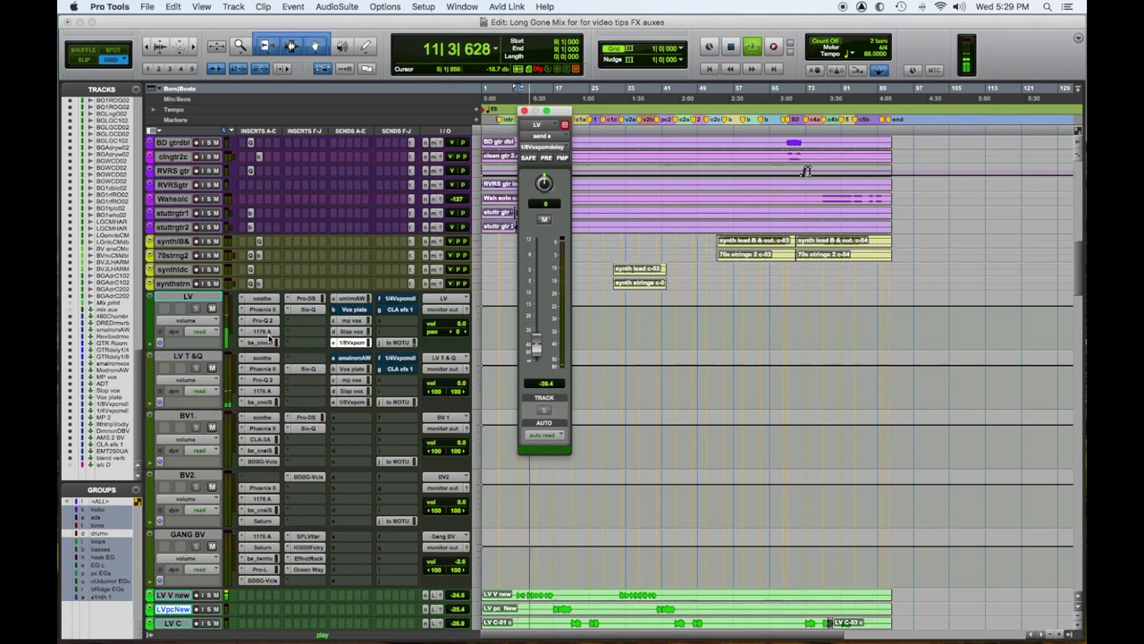
Open LV's bx_console SSL 4000 E and adjust its high-frequency EQ gain during playback.
{"action": "left_click", "coordinate": [259, 342]}
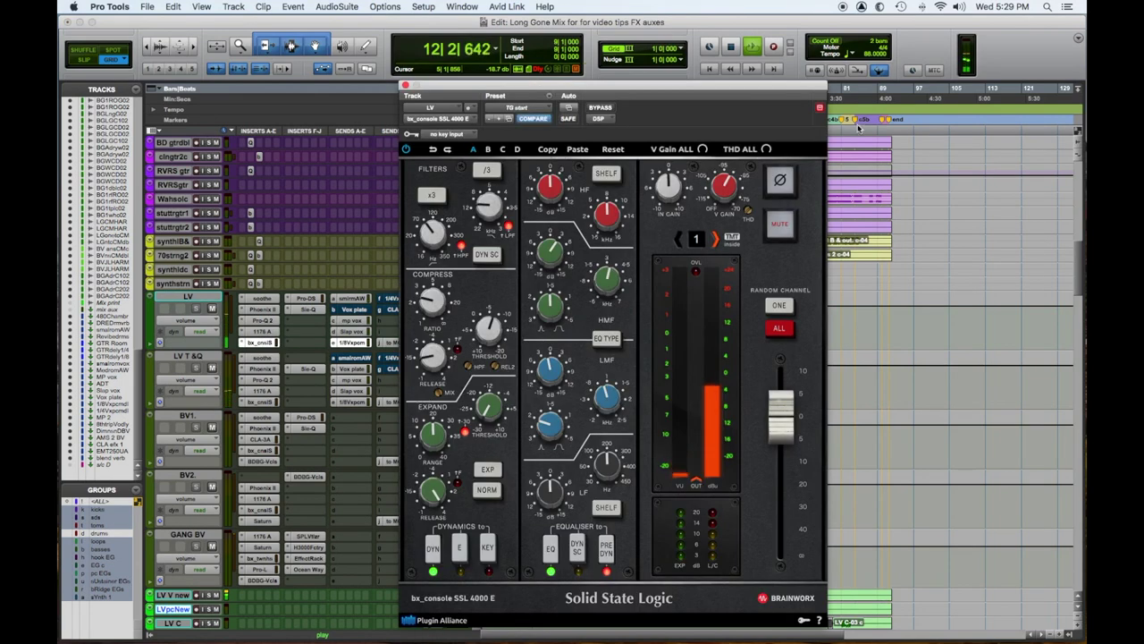
{"action": "mouse_move", "coordinate": [551, 170]}
{"action": "left_click_drag", "start_coordinate": [551, 169], "coordinate": [556, 221]}
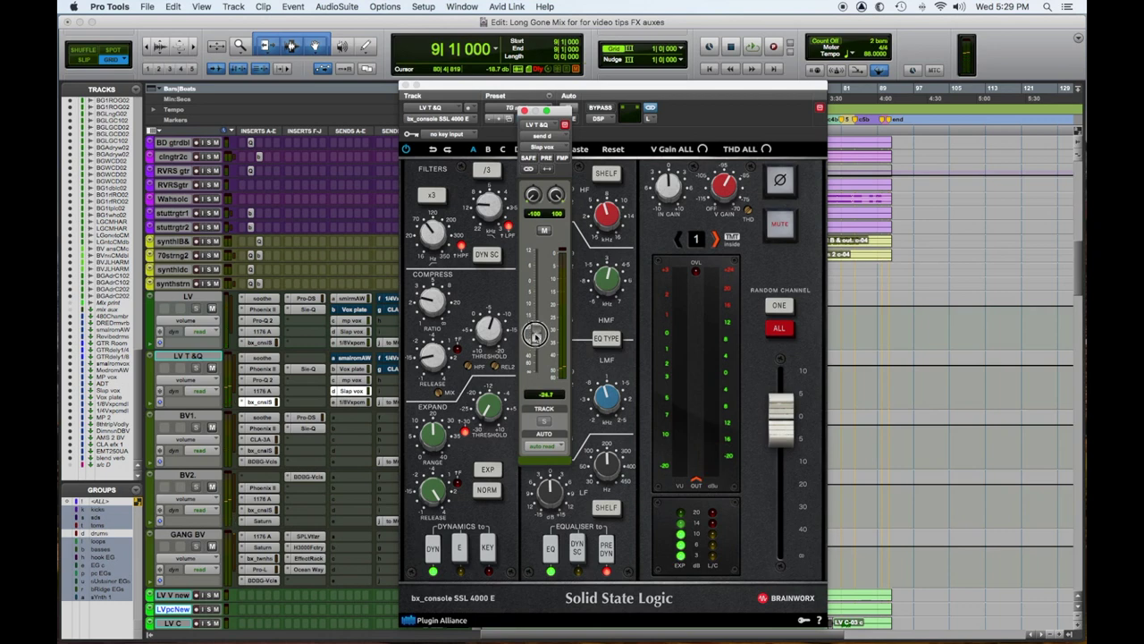
Lower LV T & Q's Slap vox send to about -33.1 dB and its mp vox send to about -17.4 dB.
{"action": "left_click_drag", "start_coordinate": [535, 334], "coordinate": [537, 346]}
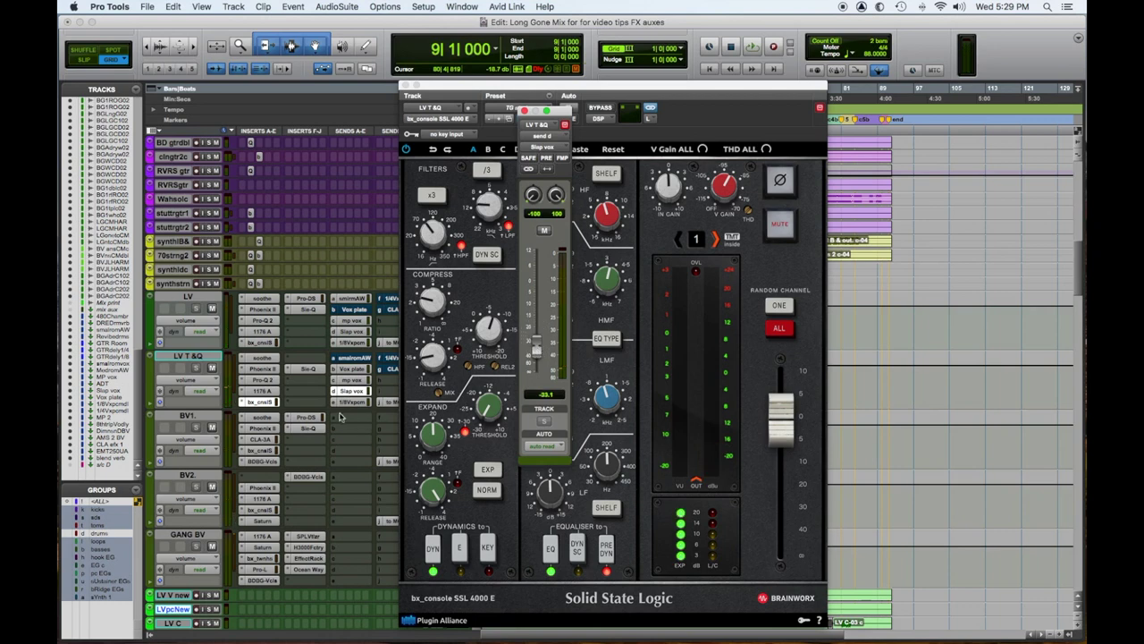
{"action": "left_click", "coordinate": [346, 404]}
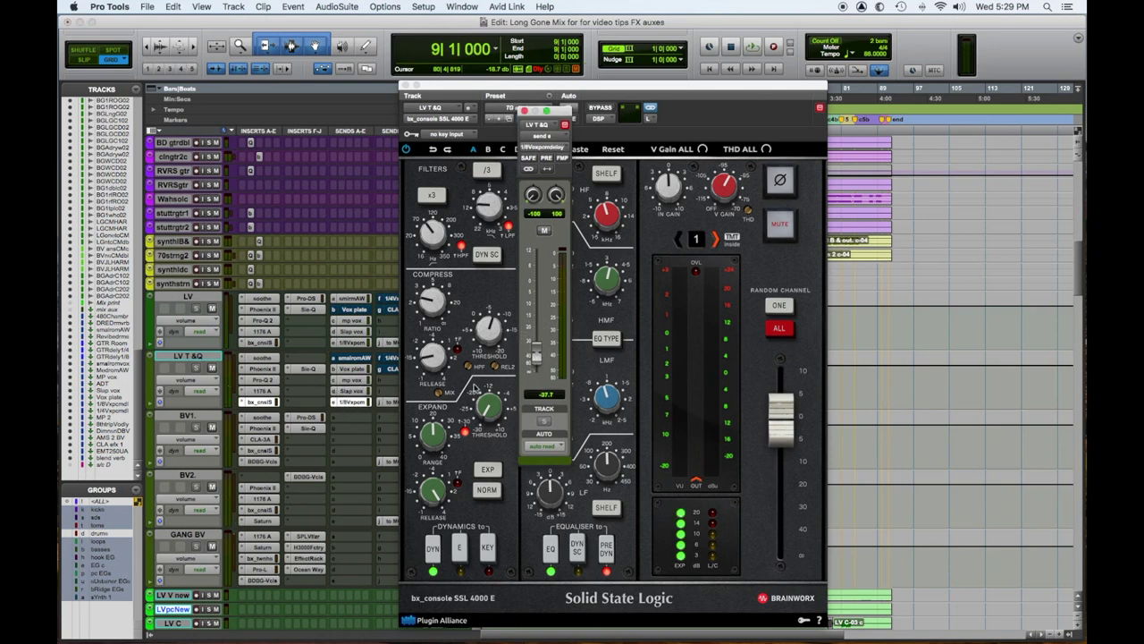
{"action": "left_click", "coordinate": [356, 381]}
{"action": "left_click_drag", "start_coordinate": [537, 308], "coordinate": [536, 324]}
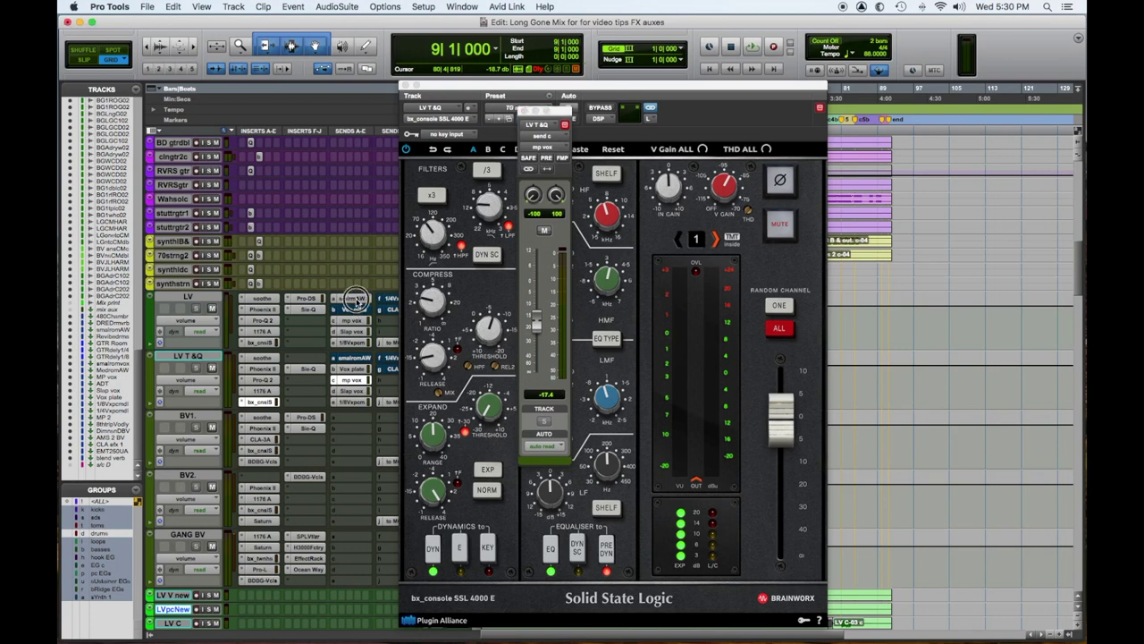
Lower LV's small room AW send to about -18.5 dB and audition it in the mix.
{"action": "left_click", "coordinate": [351, 298]}
{"action": "left_click_drag", "start_coordinate": [537, 296], "coordinate": [535, 316]}
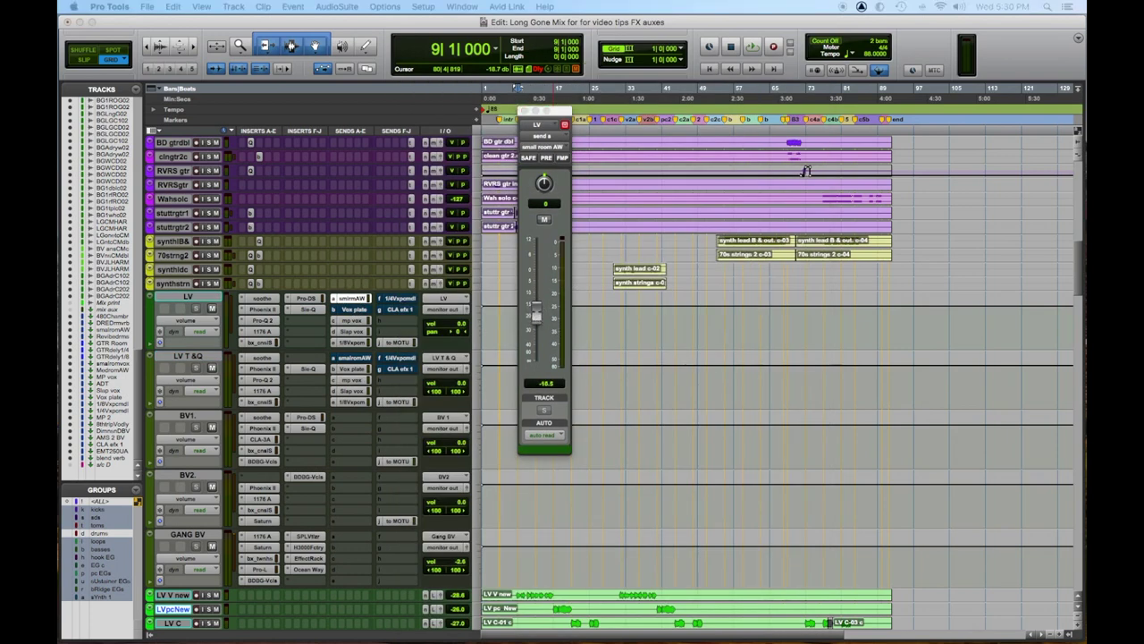
{"action": "key", "text": "space"}
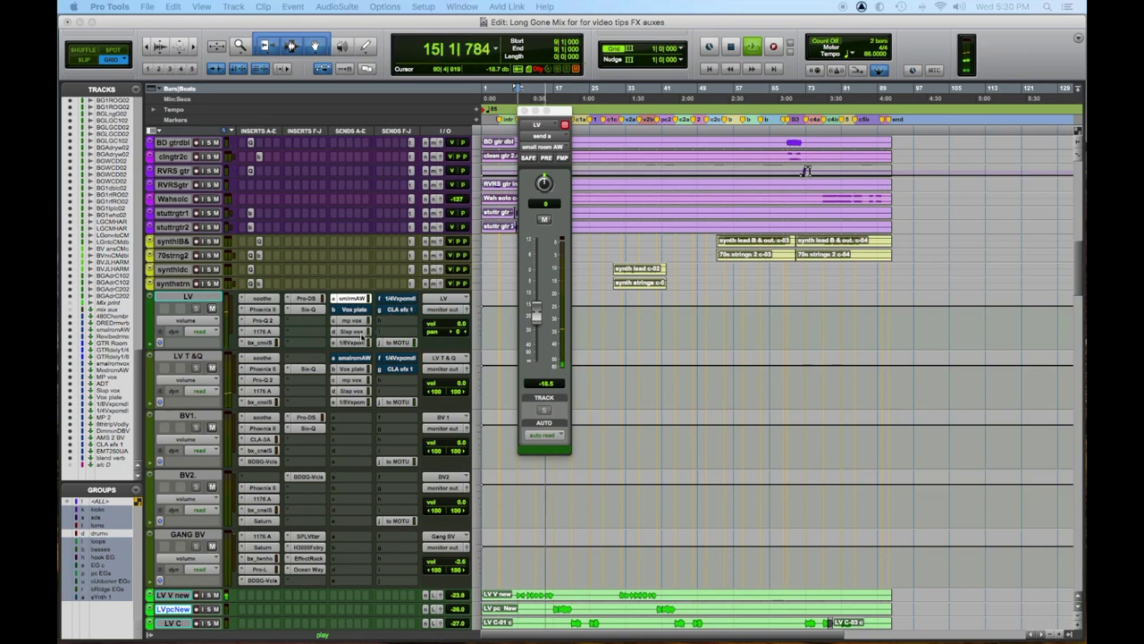
Lower LV's Slap vox send slightly during playback and close the send fader window.
{"action": "left_click", "coordinate": [352, 331]}
{"action": "left_click_drag", "start_coordinate": [545, 319], "coordinate": [537, 323]}
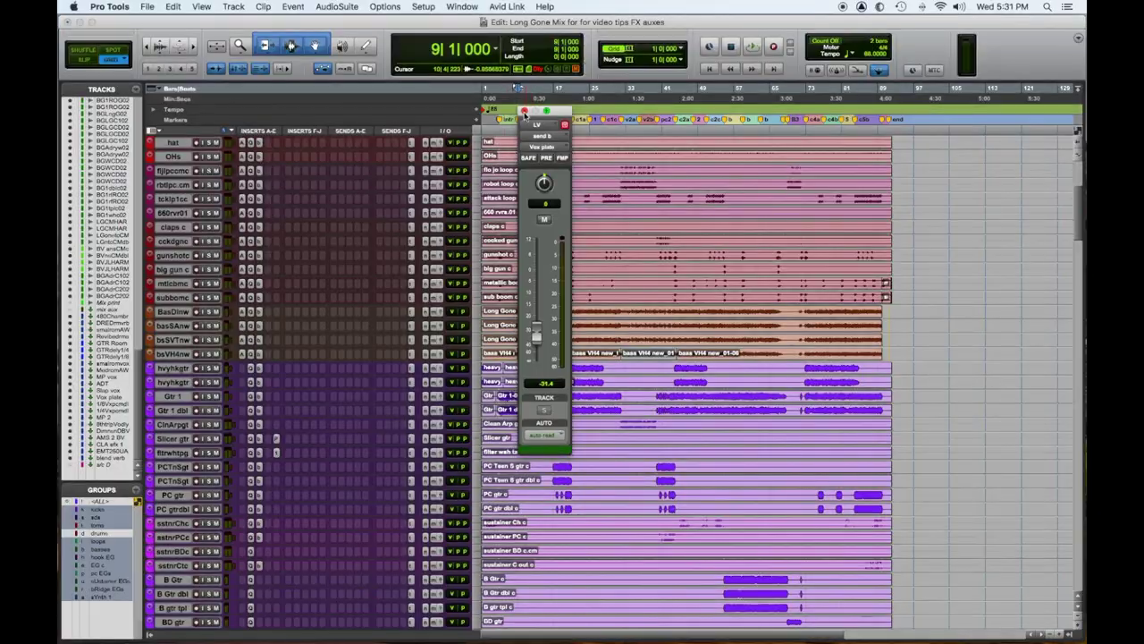
{"action": "left_click", "coordinate": [524, 111]}
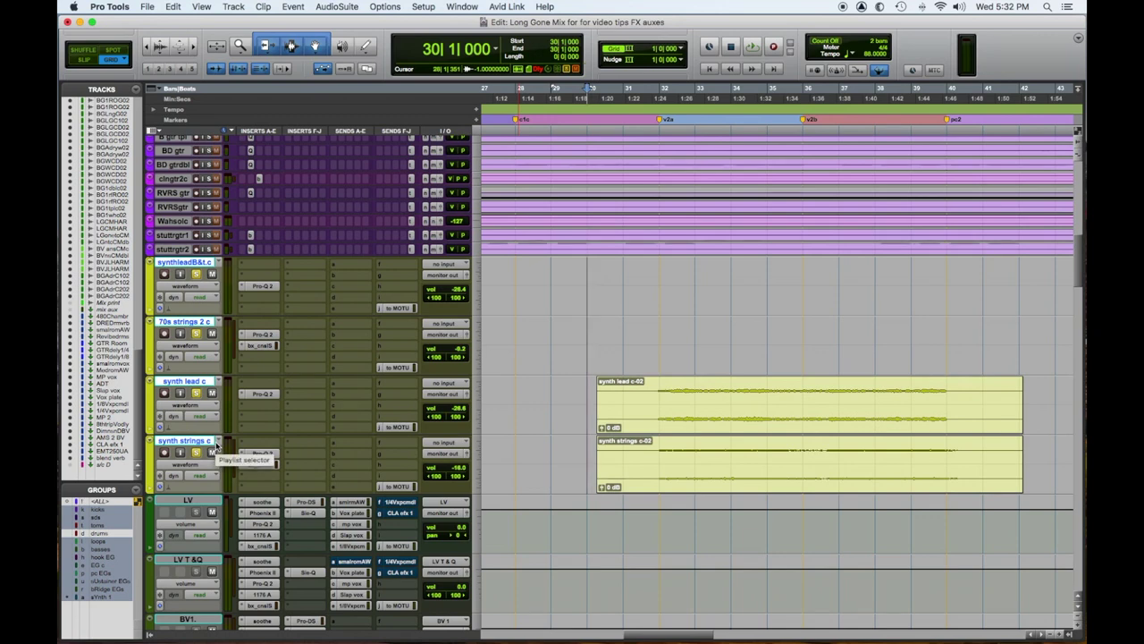
Create a stereo Aux Input track named keys below the synth tracks and color it yellow to match them.
{"action": "key", "text": "super+shift+n"}
{"action": "key", "text": "super+Right"}
{"action": "key", "text": "Tab"}
{"action": "type", "text": "keys"}
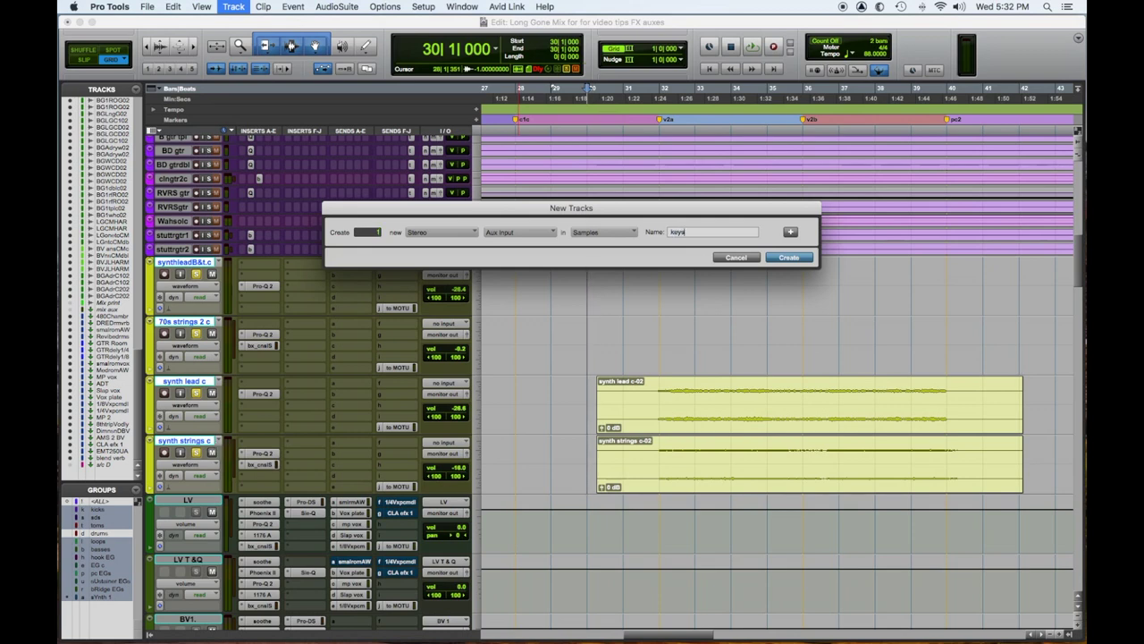
{"action": "key", "text": "Return"}
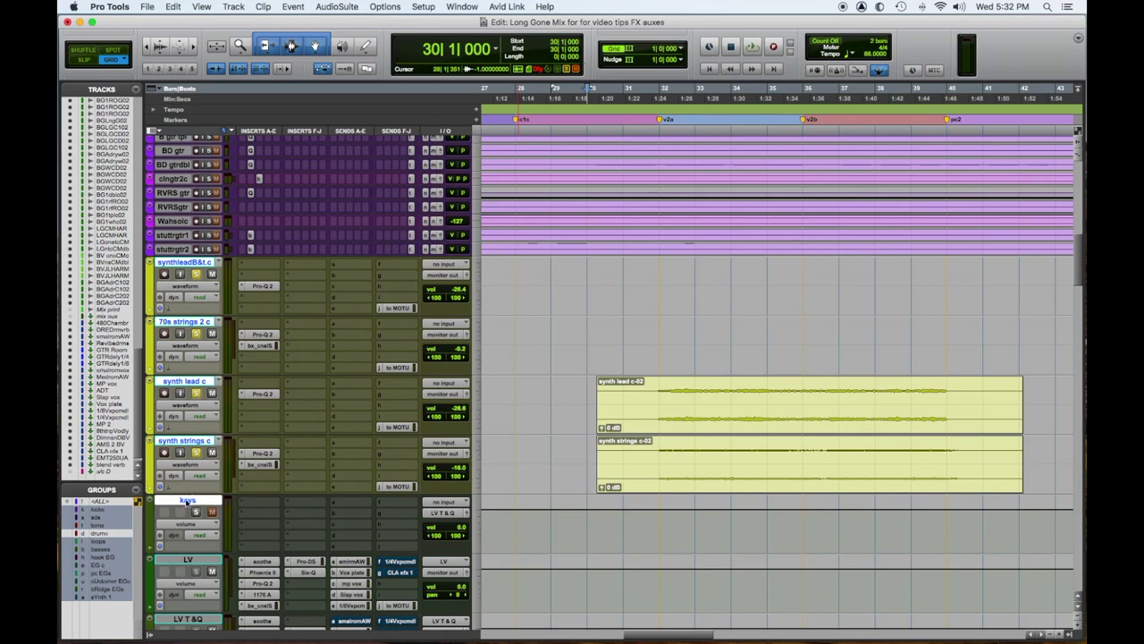
{"action": "left_click", "coordinate": [185, 501]}
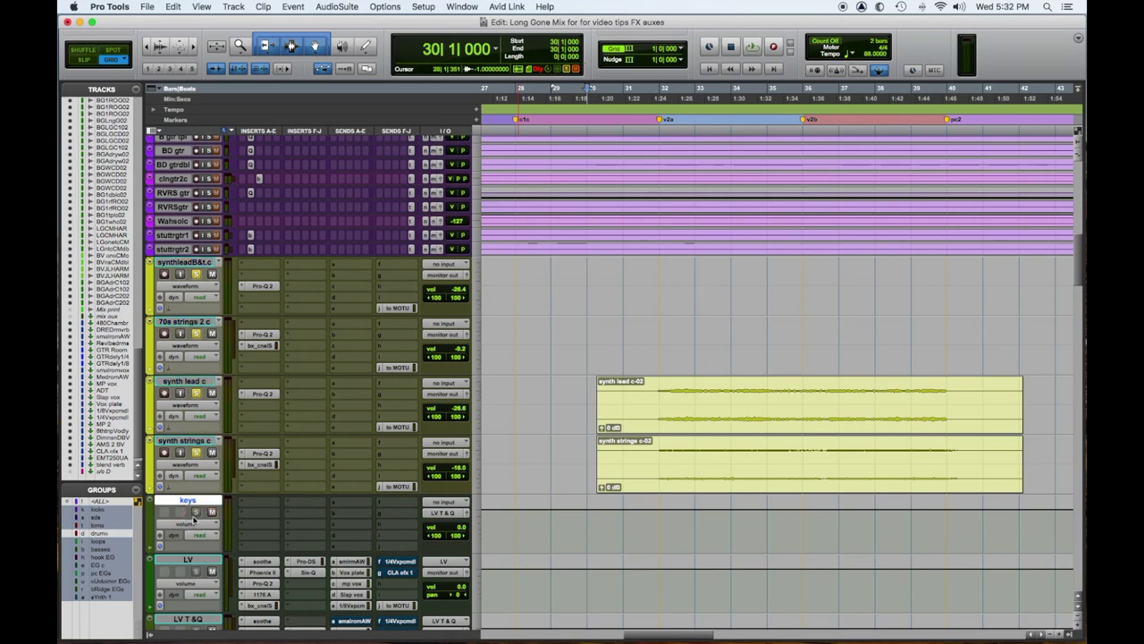
{"action": "key", "text": "super+g"}
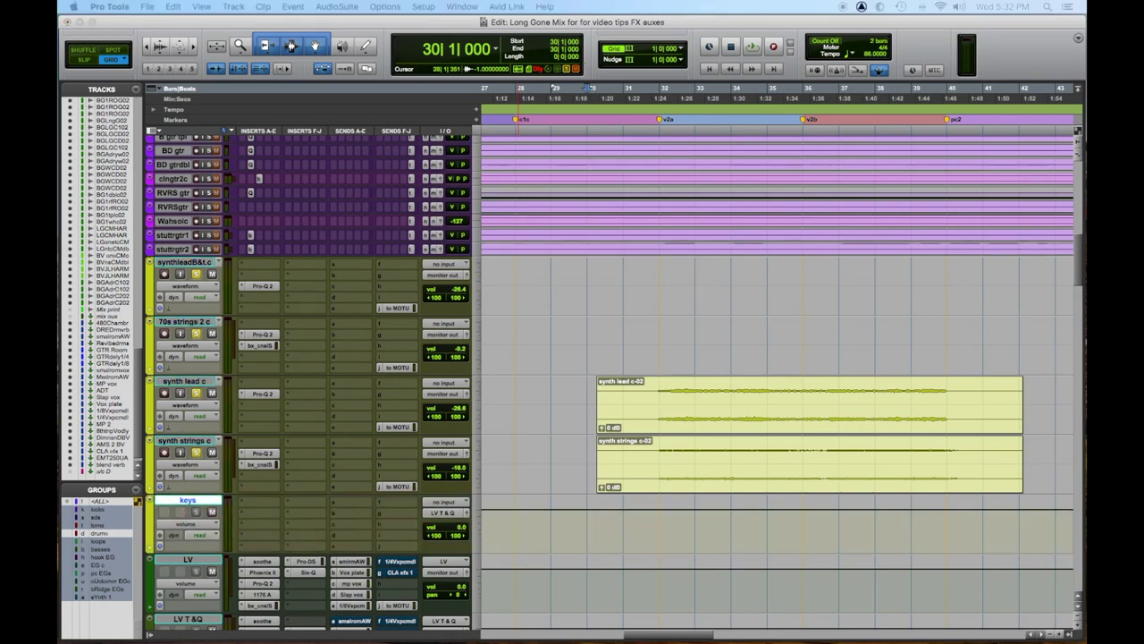
Route the keys aux output to monitor out and move the to MOTU send from synth strings c onto keys.
{"action": "left_click", "coordinate": [439, 512]}
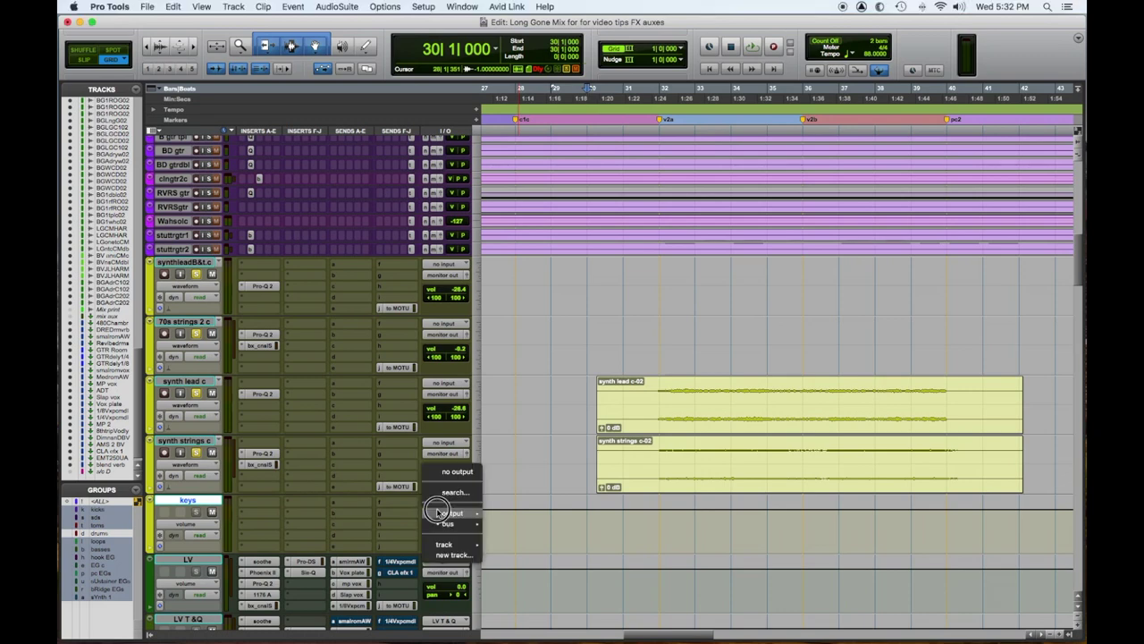
{"action": "left_click", "coordinate": [550, 509]}
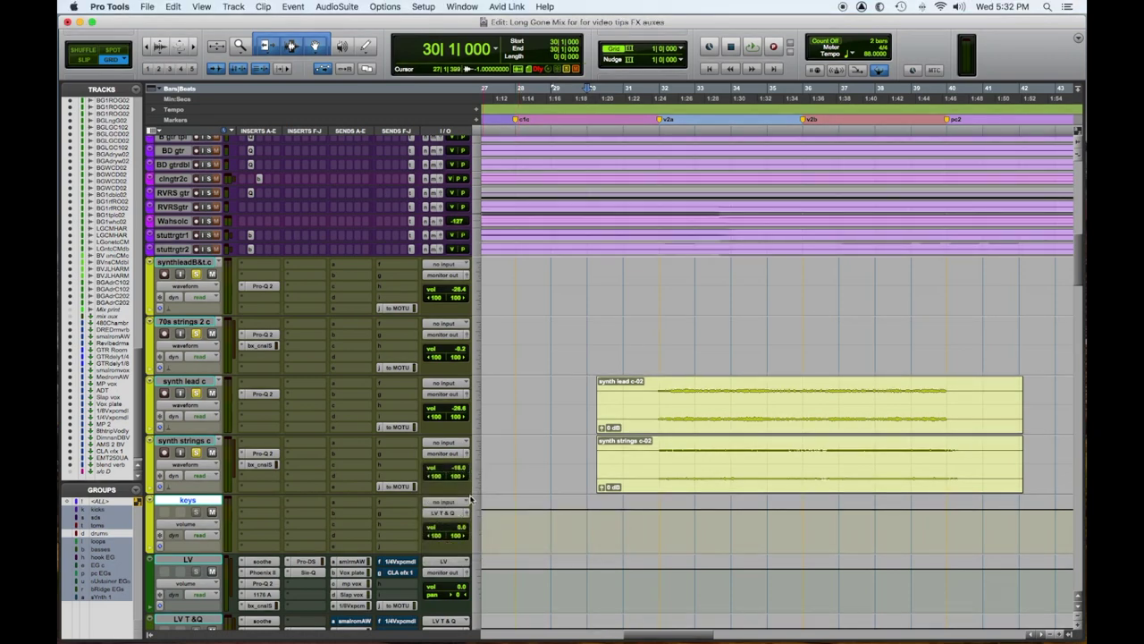
{"action": "left_click_drag", "start_coordinate": [403, 489], "coordinate": [402, 545]}
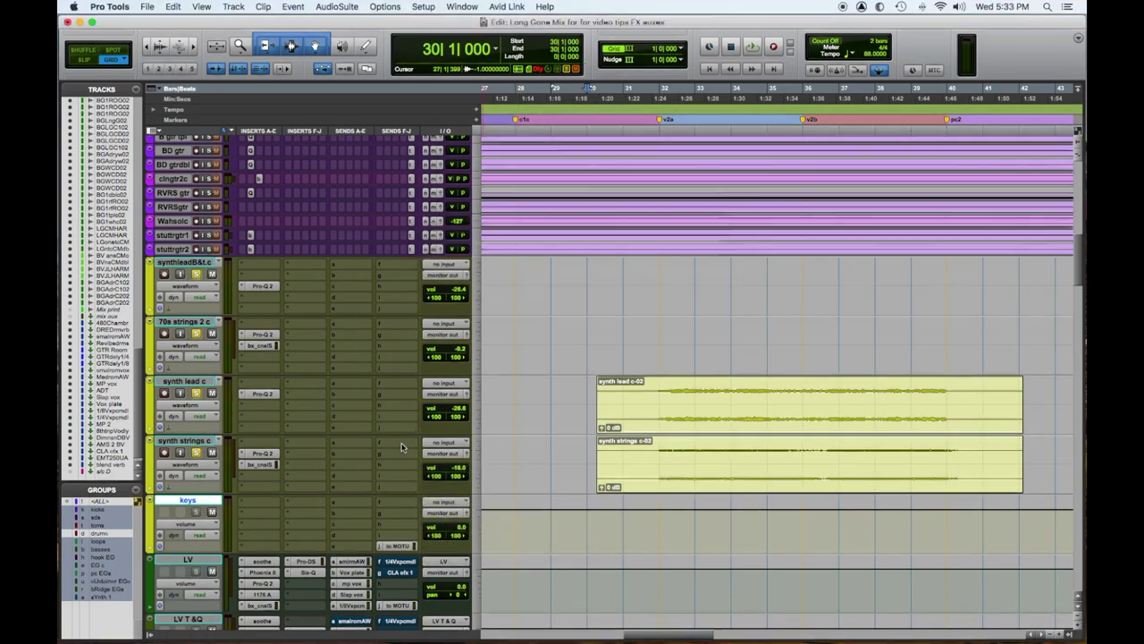
Create a stereo keys bus below Gang BV and a stereo Abbey Road plate bus below GTR Room in the I/O setup.
{"action": "left_click", "coordinate": [423, 6]}
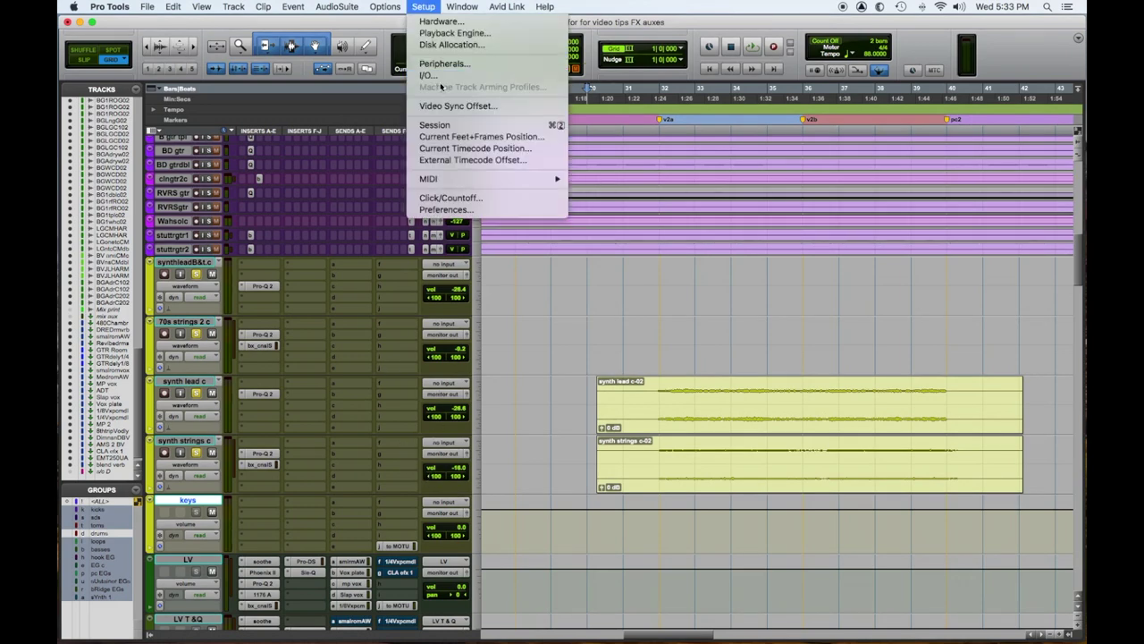
{"action": "left_click", "coordinate": [438, 75]}
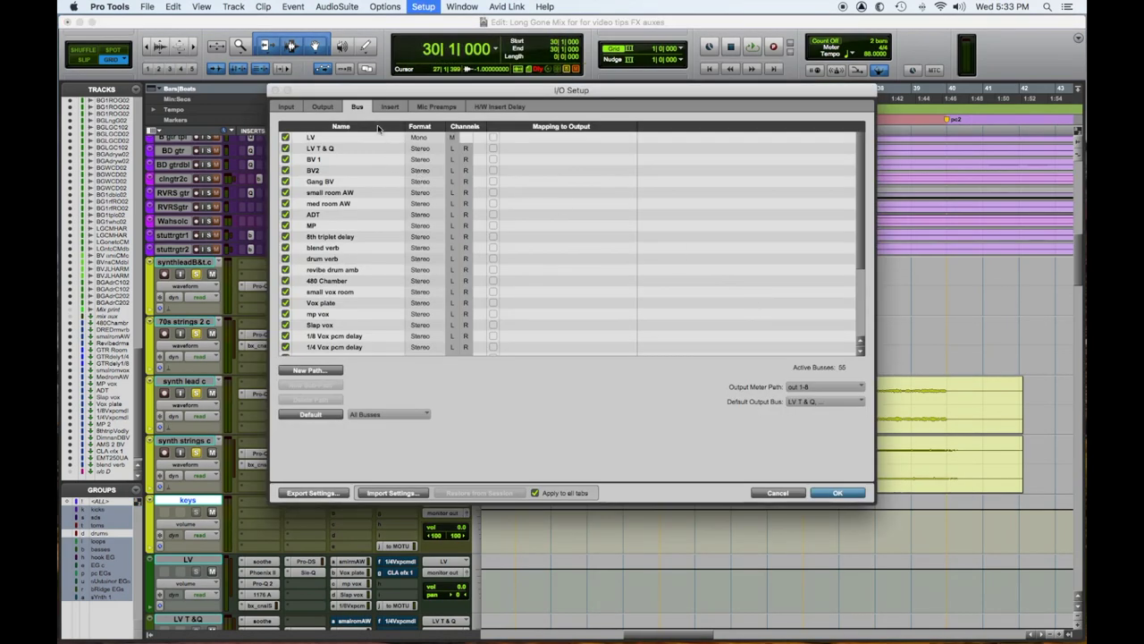
{"action": "scroll", "coordinate": [360, 219], "scroll_direction": "down", "scroll_amount": 5}
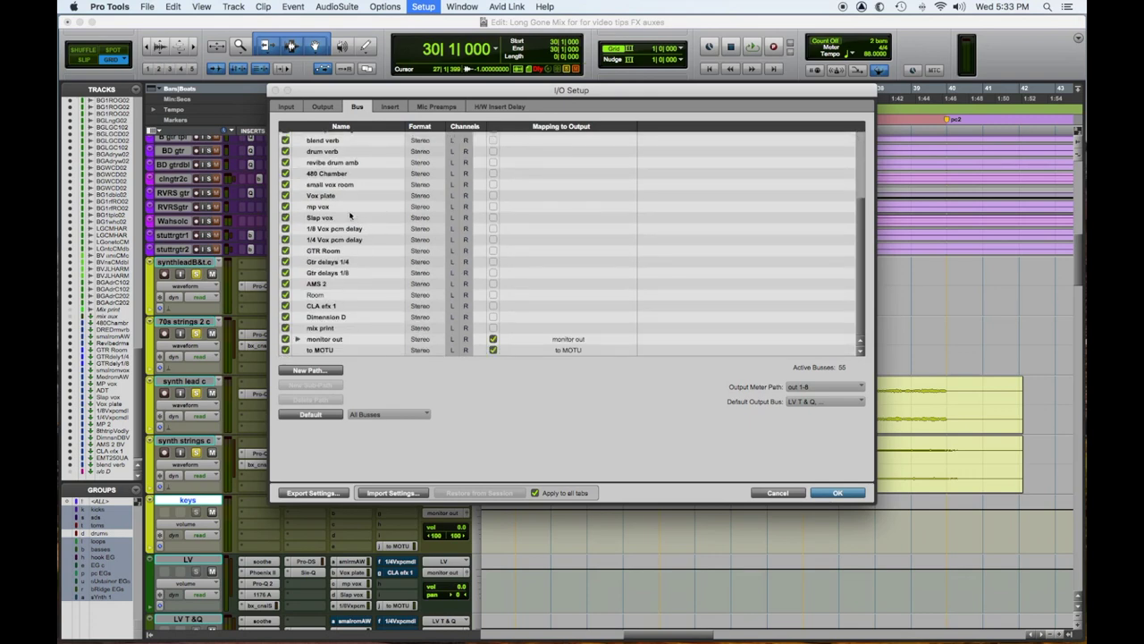
{"action": "scroll", "coordinate": [358, 204], "scroll_direction": "up", "scroll_amount": 3}
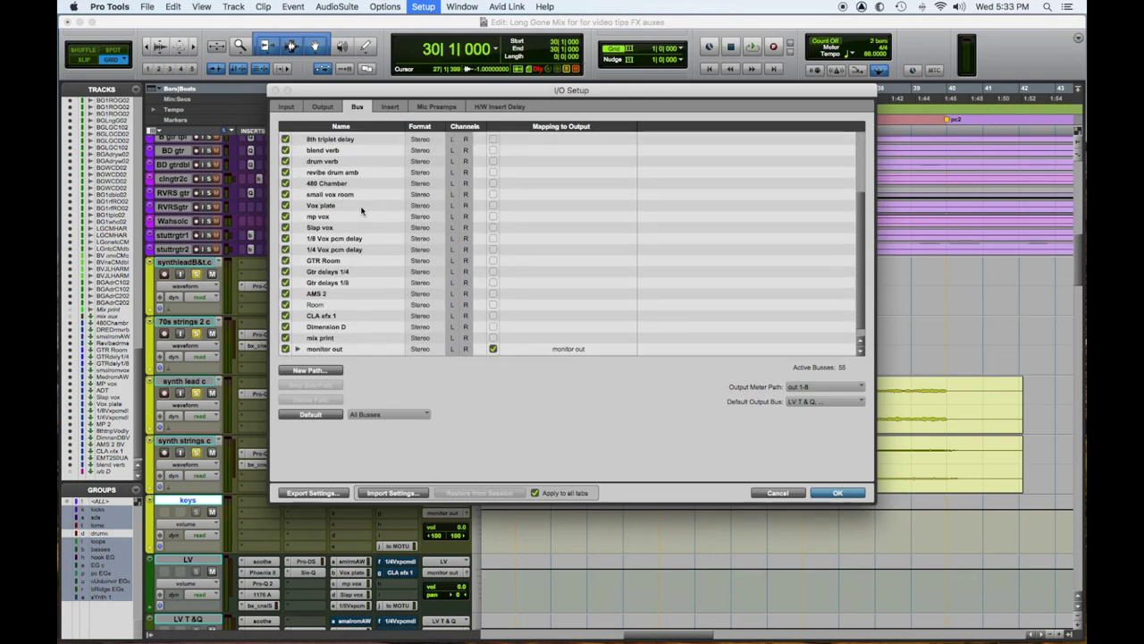
{"action": "scroll", "coordinate": [361, 211], "scroll_direction": "up", "scroll_amount": 2}
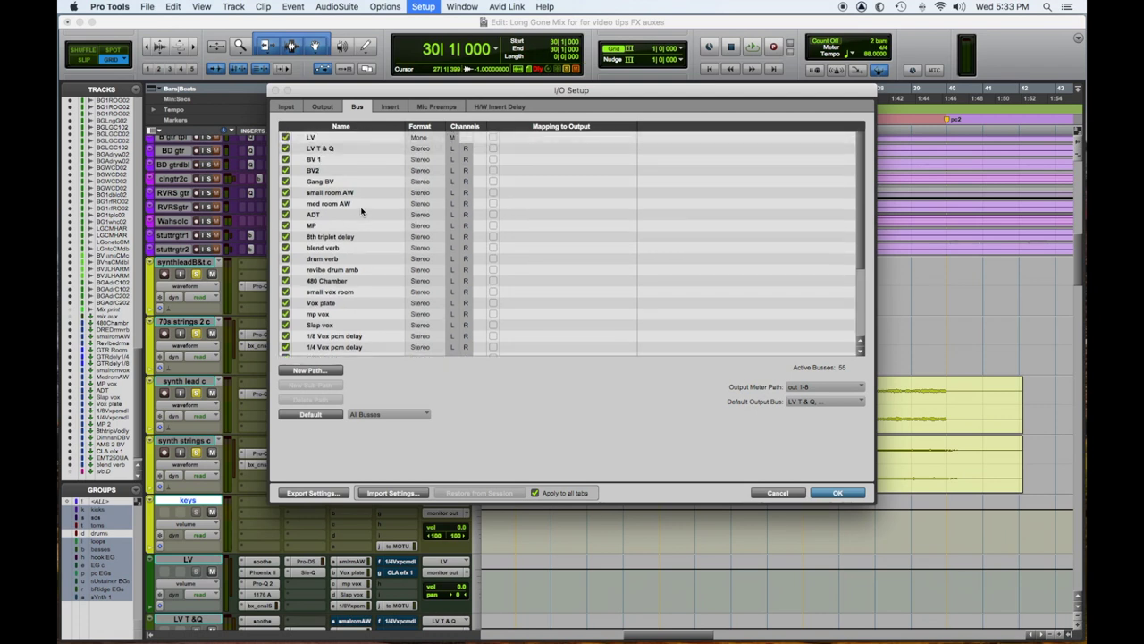
{"action": "left_click", "coordinate": [326, 181]}
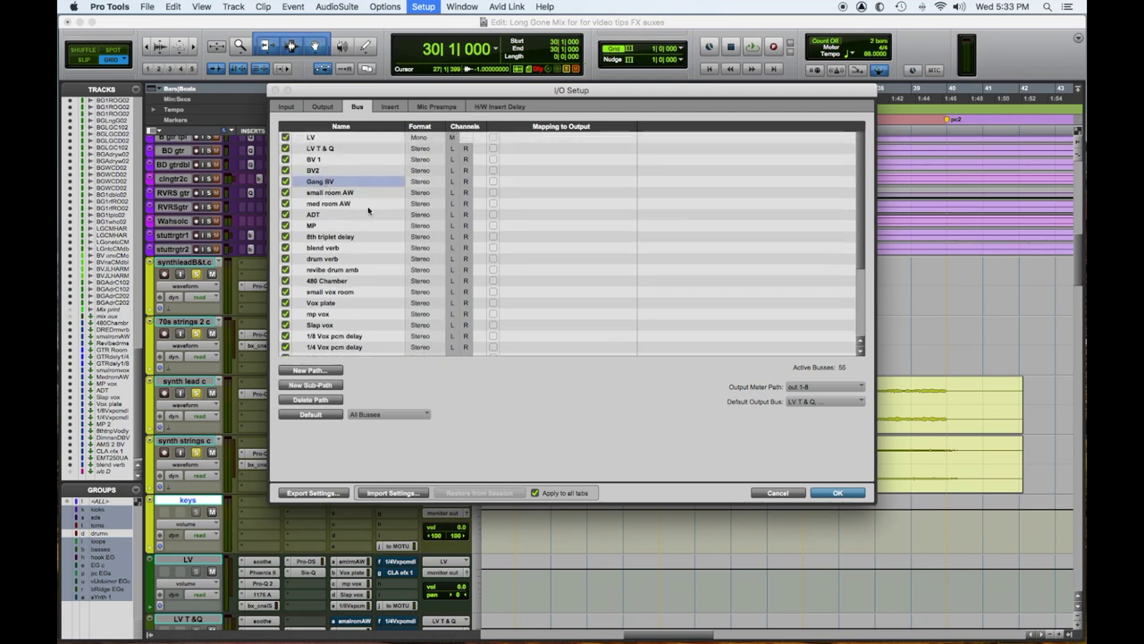
{"action": "left_click", "coordinate": [309, 370]}
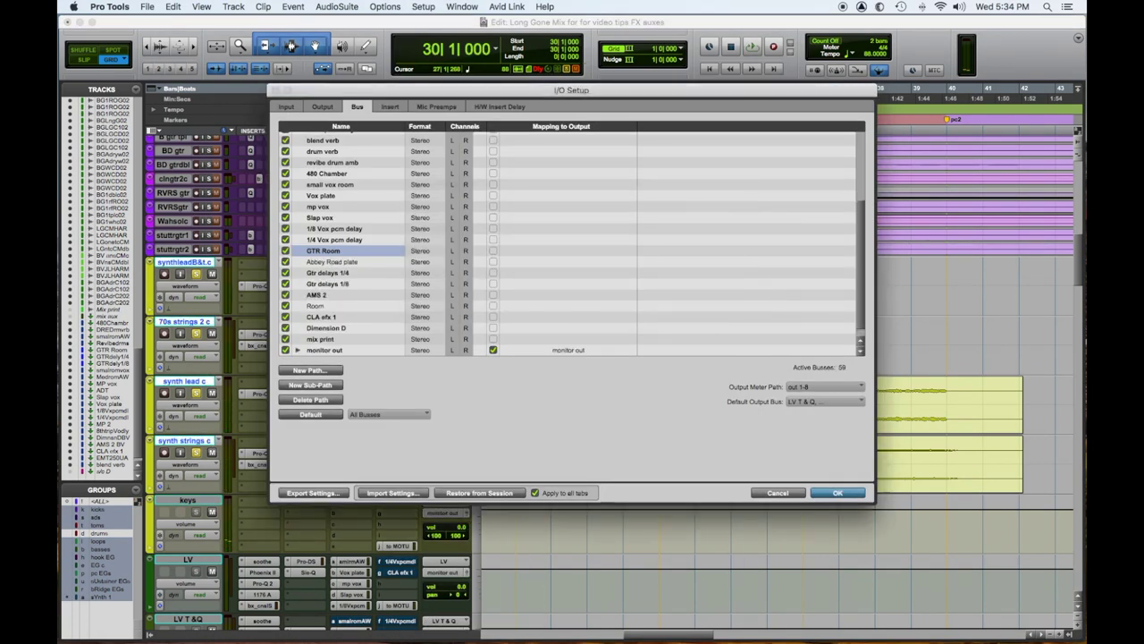
{"action": "left_click", "coordinate": [840, 492]}
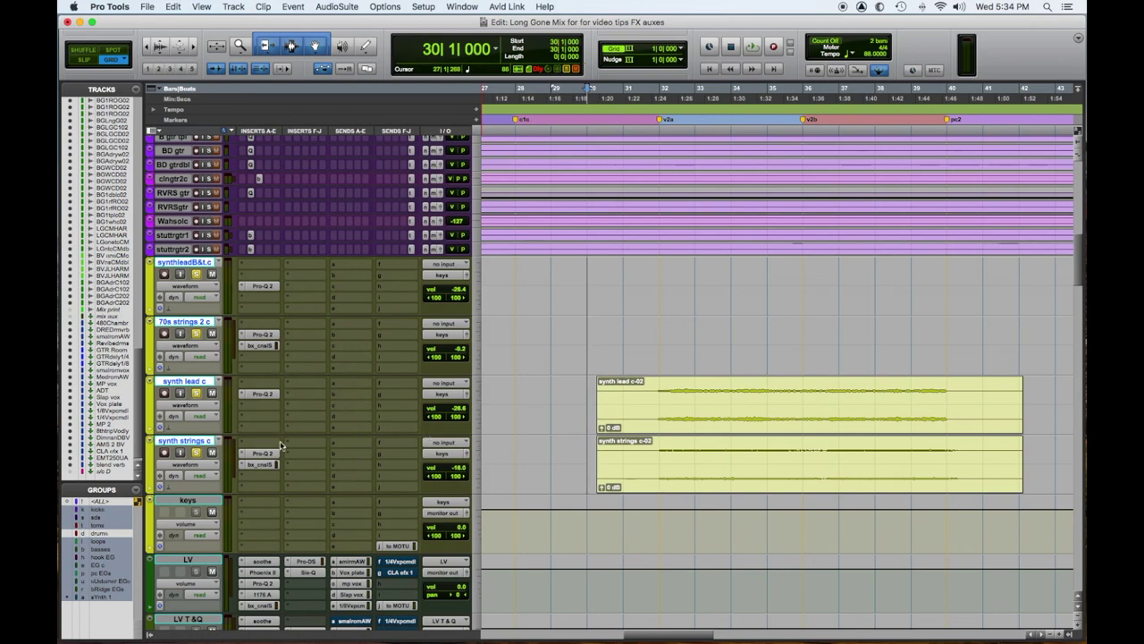
Add an Abbey Road plate send on the keys aux and name the duplicated Med room AW track abbey road.
{"action": "left_click_drag", "start_coordinate": [337, 514], "coordinate": [473, 556]}
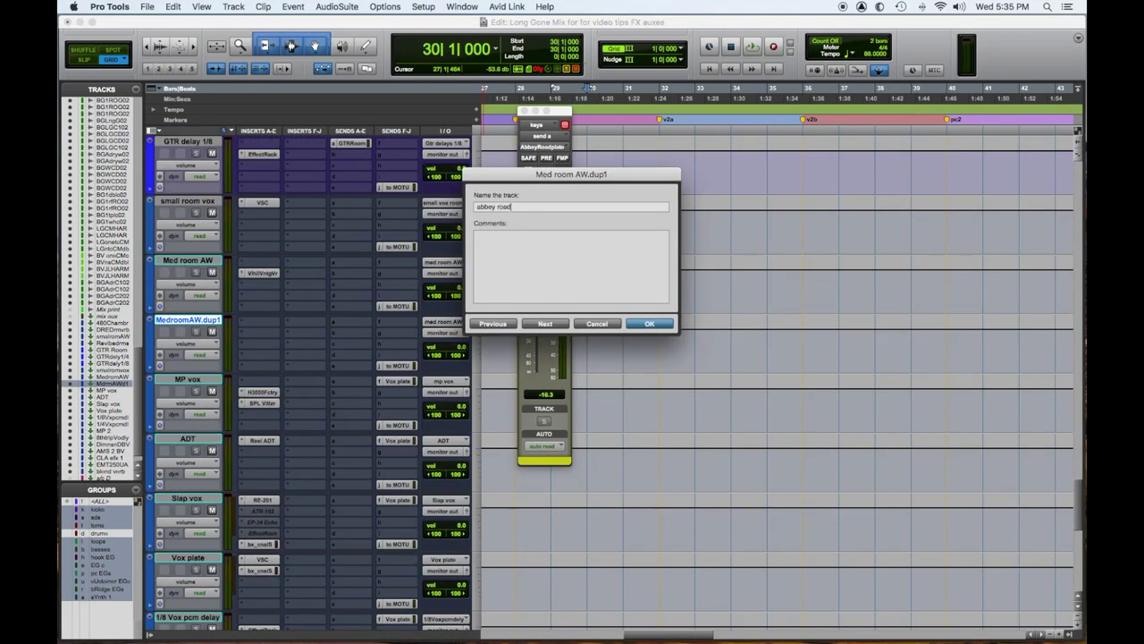
{"action": "key", "text": "Return"}
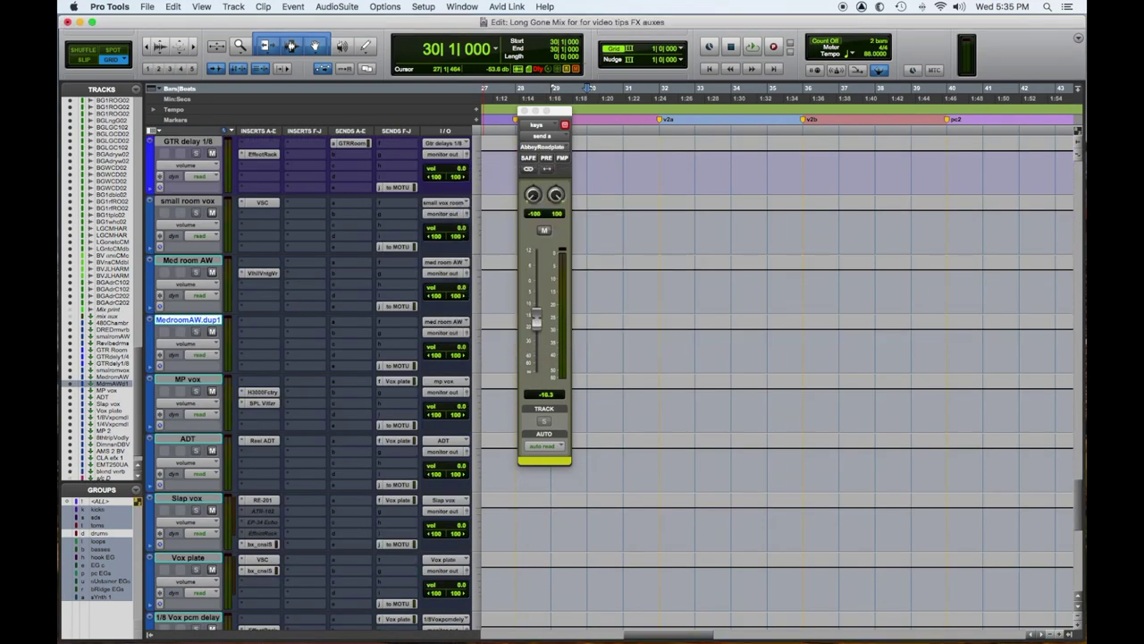
Set the abbey road aux's input to the Abbey Road plate bus and insert the Waves Abbey Road Plates (stereo) plug-in.
{"action": "left_click", "coordinate": [444, 322]}
{"action": "mouse_move", "coordinate": [447, 331]}
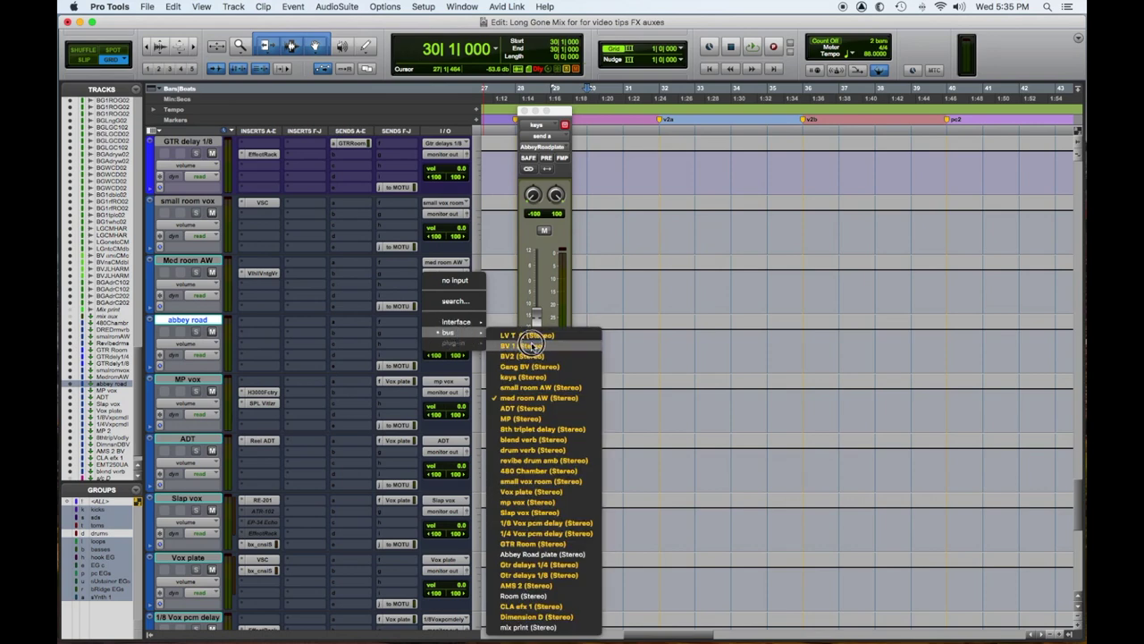
{"action": "left_click", "coordinate": [547, 533]}
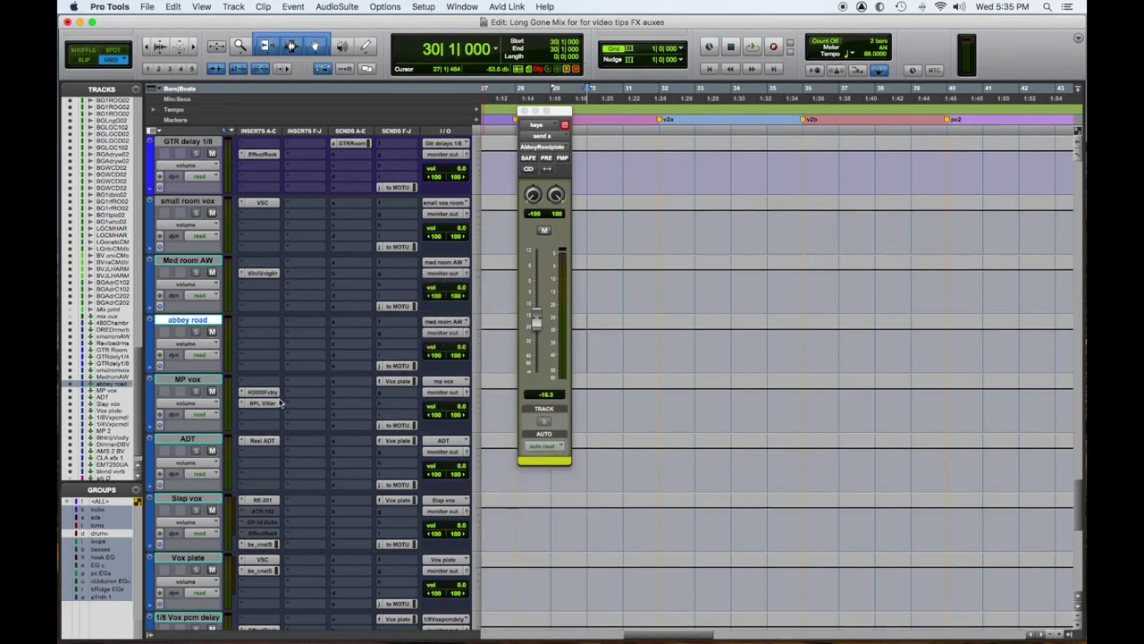
{"action": "left_click", "coordinate": [244, 334]}
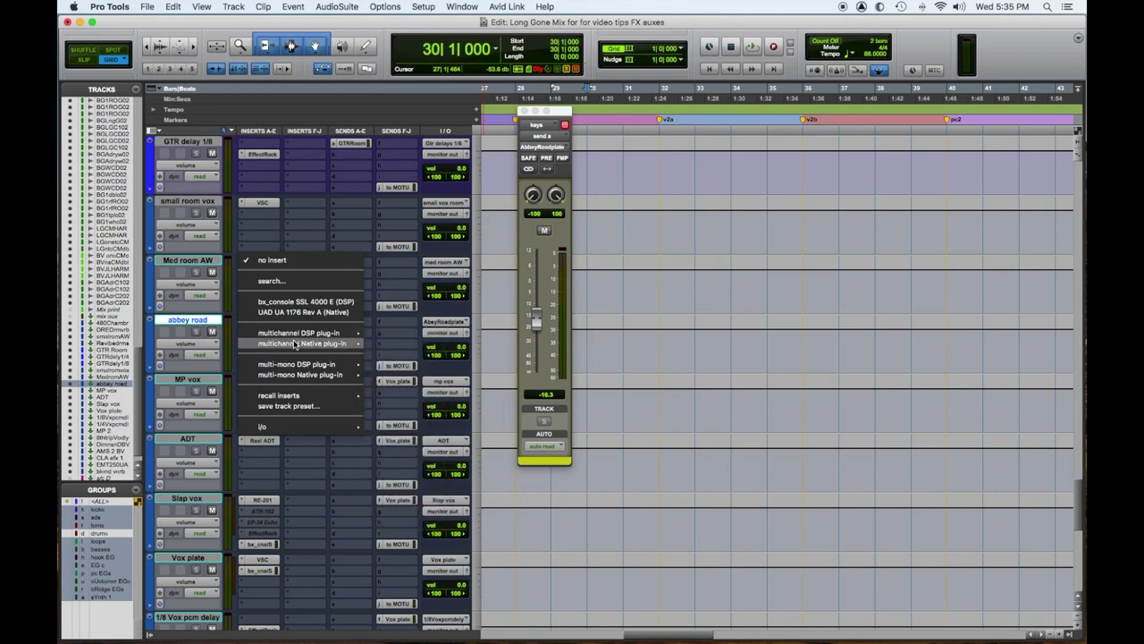
{"action": "mouse_move", "coordinate": [301, 345]}
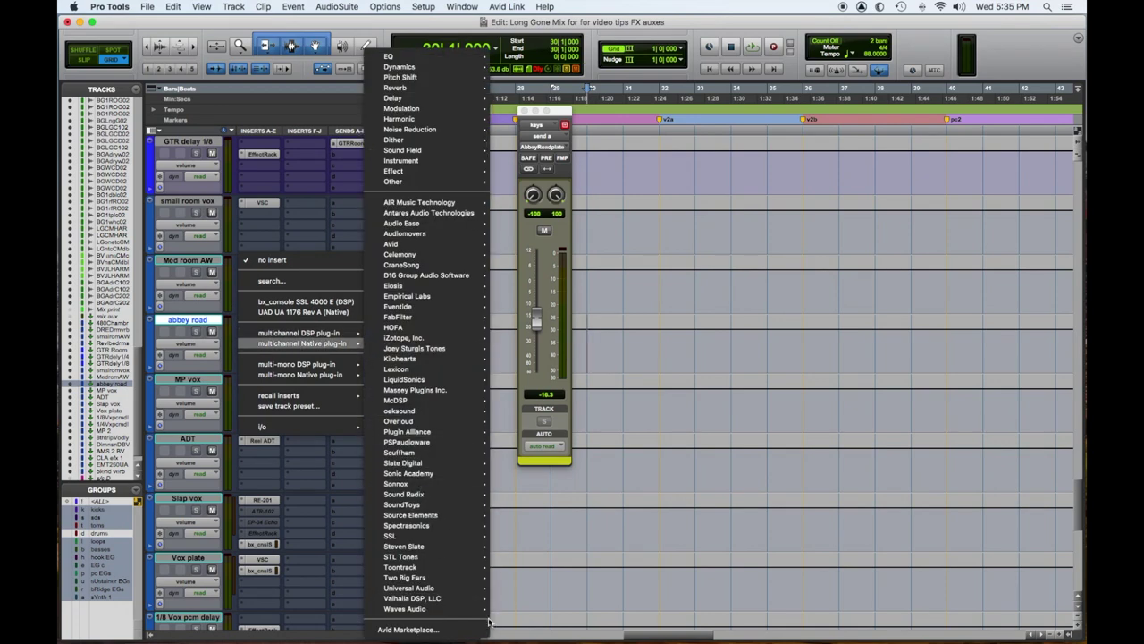
{"action": "mouse_move", "coordinate": [451, 601]}
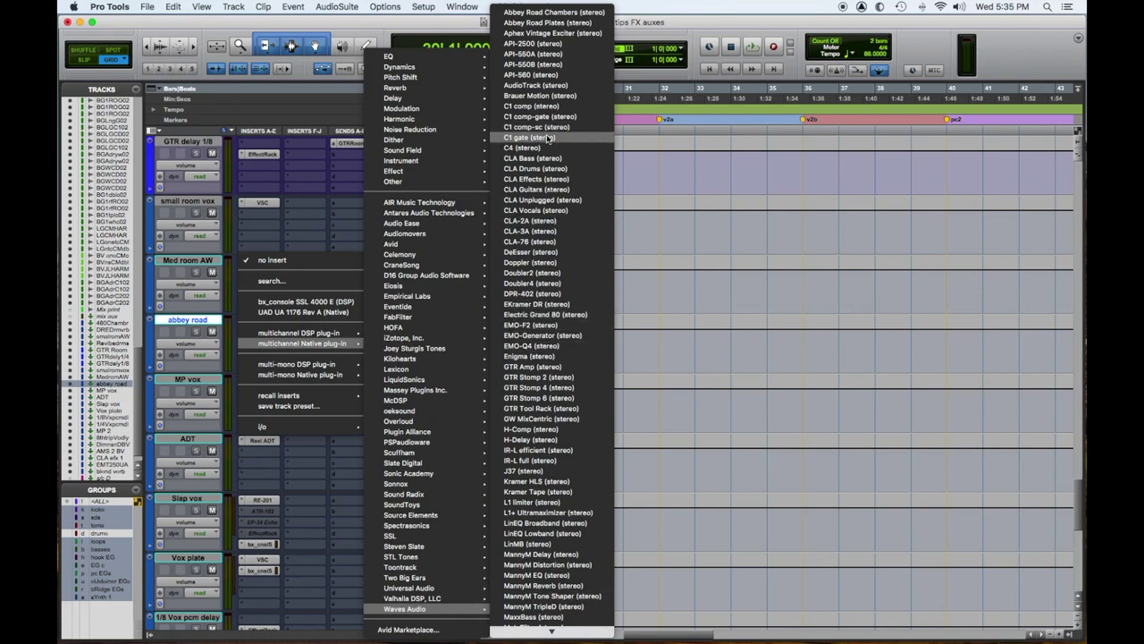
{"action": "left_click", "coordinate": [547, 22]}
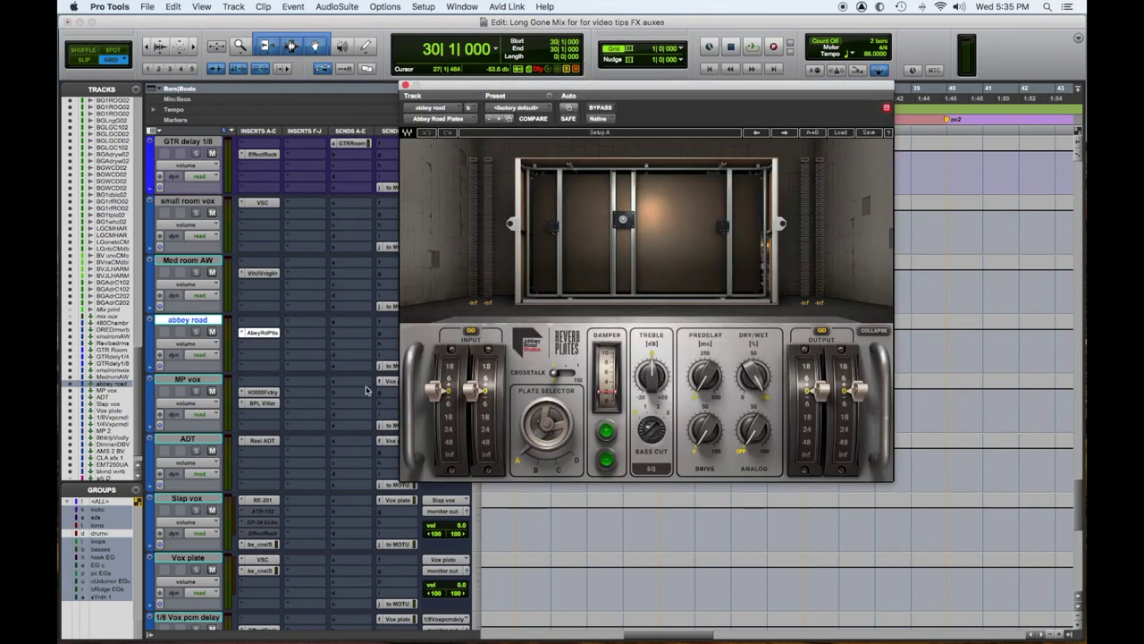
Select plate B in Abbey Road Plates and raise the keys send to it to about -9 dB during playback.
{"action": "key", "text": "space"}
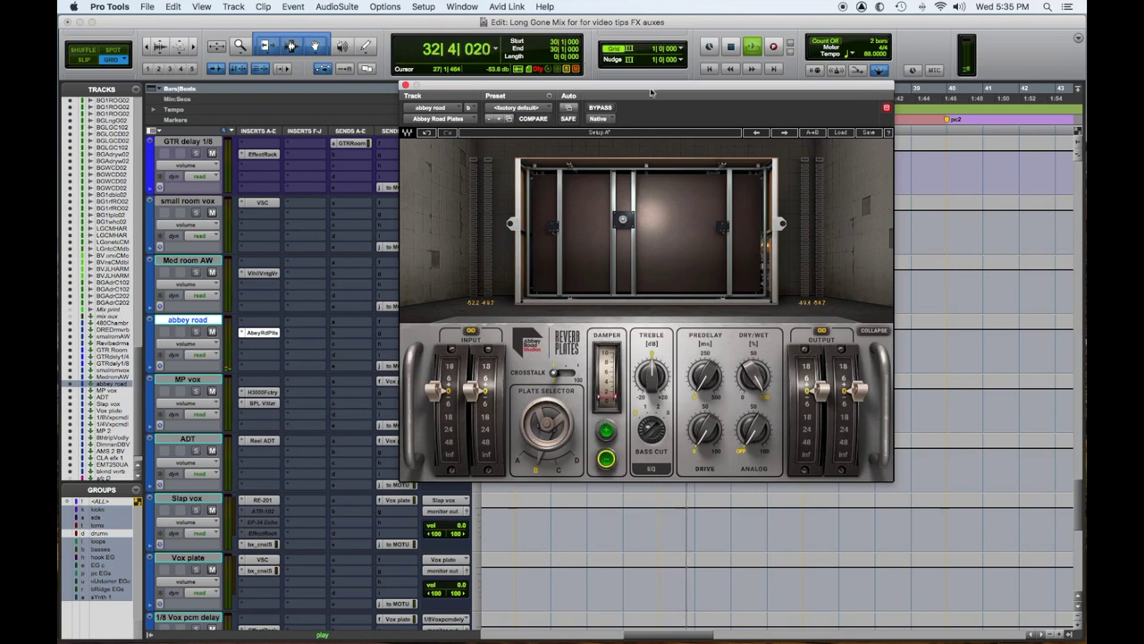
{"action": "left_click_drag", "start_coordinate": [643, 87], "coordinate": [769, 340]}
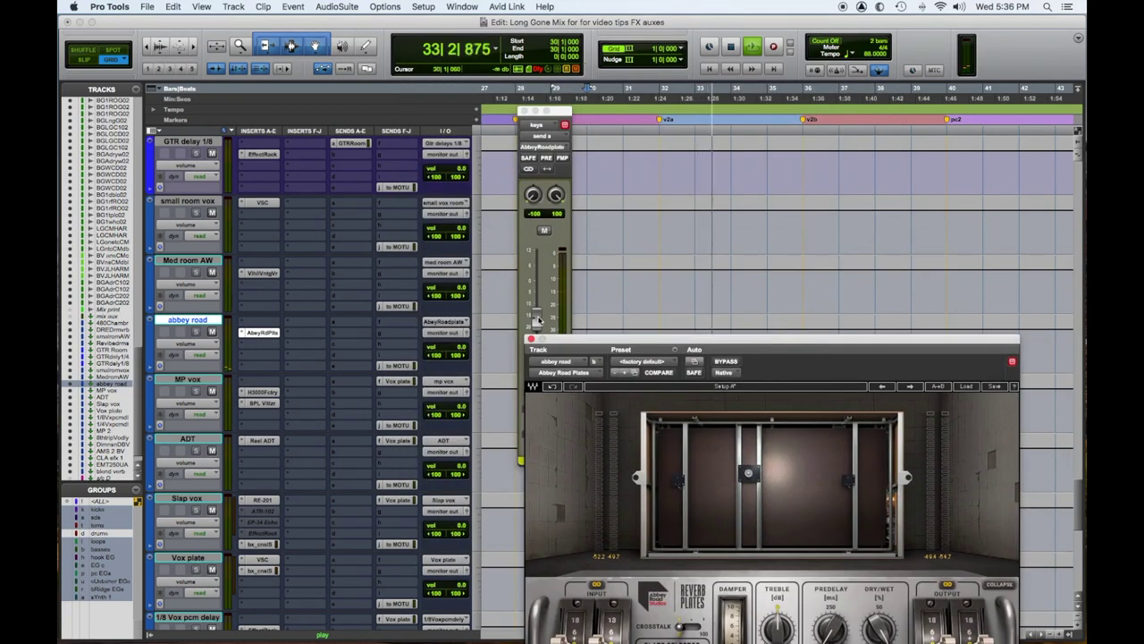
{"action": "left_click_drag", "start_coordinate": [536, 319], "coordinate": [540, 267]}
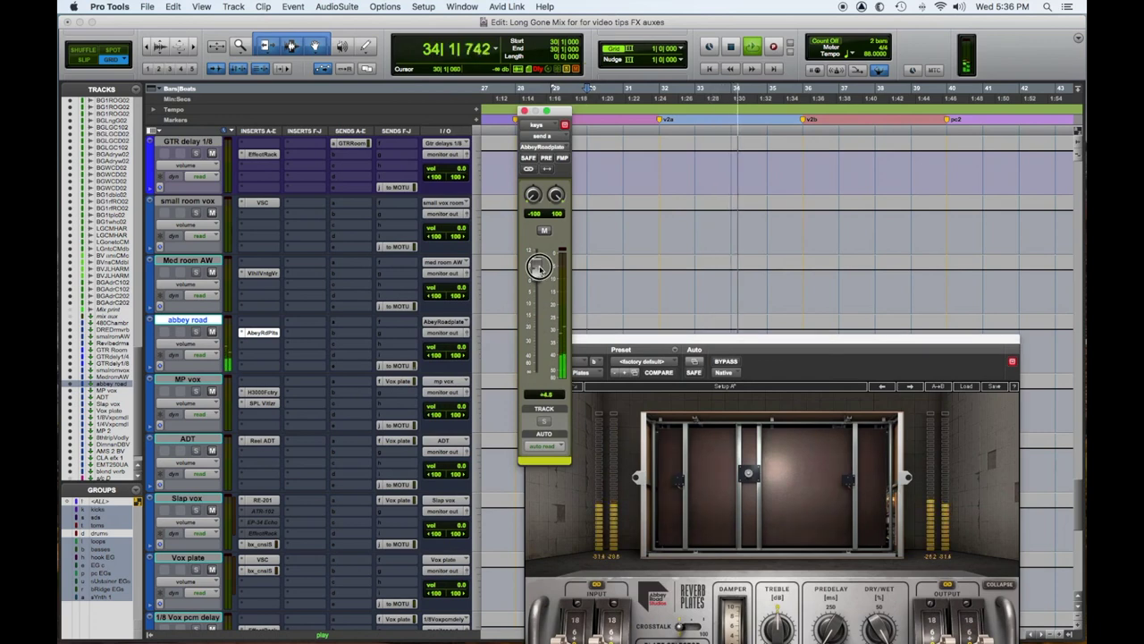
{"action": "left_click_drag", "start_coordinate": [540, 252], "coordinate": [536, 290]}
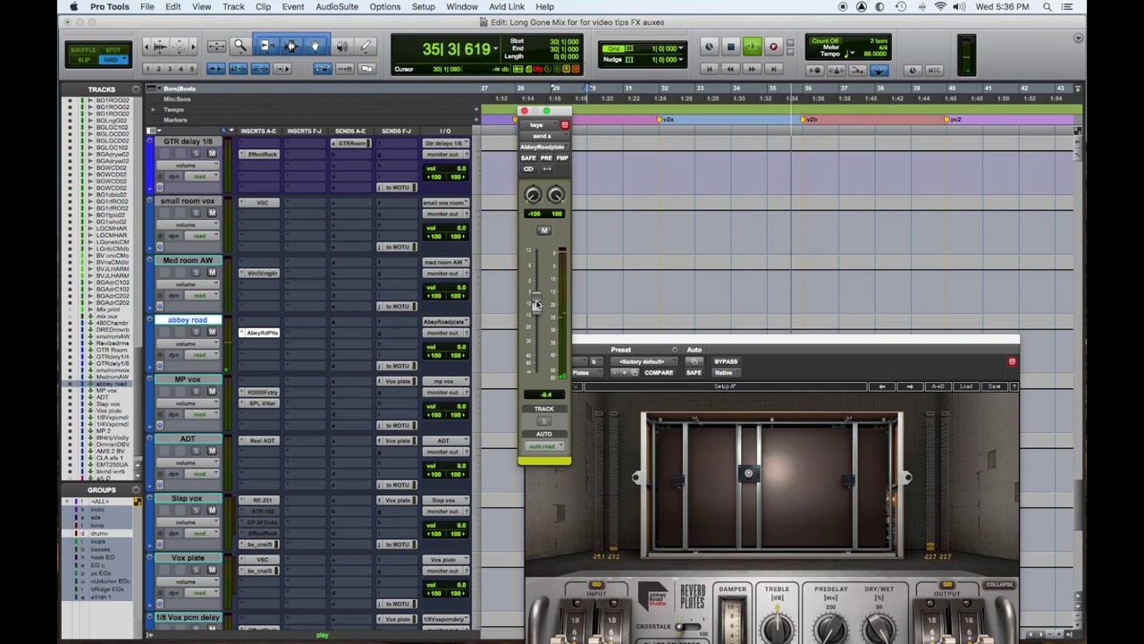
Reopen Abbey Road Plates on the abbey road aux, adjust its Bass Cut during playback, and close the plug-in and send windows.
{"action": "left_click", "coordinate": [250, 333]}
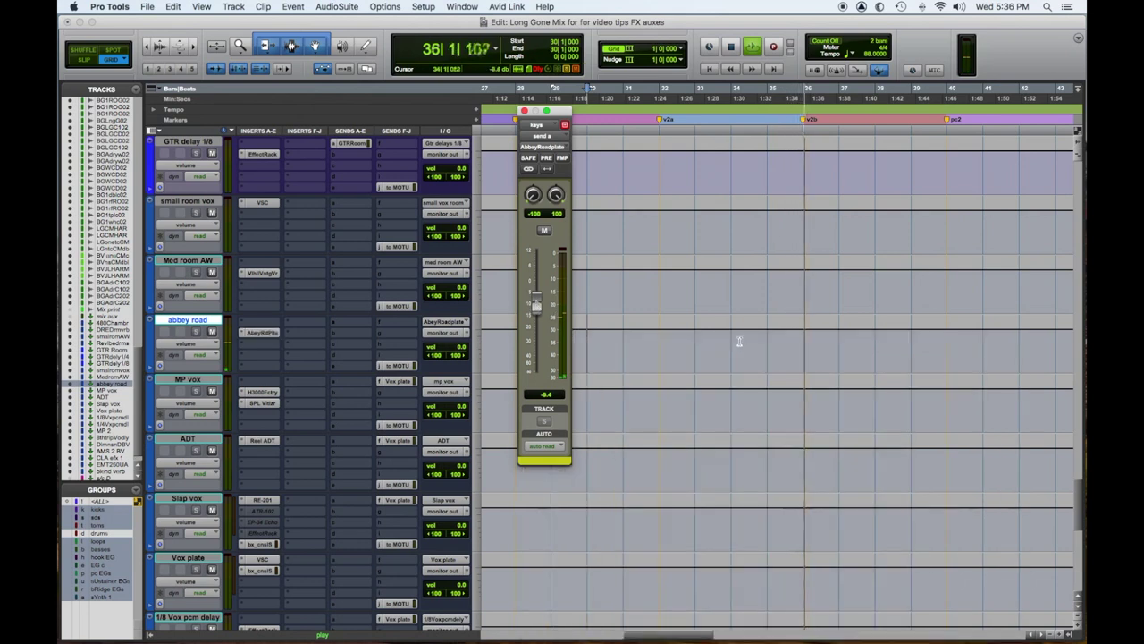
{"action": "left_click", "coordinate": [250, 332]}
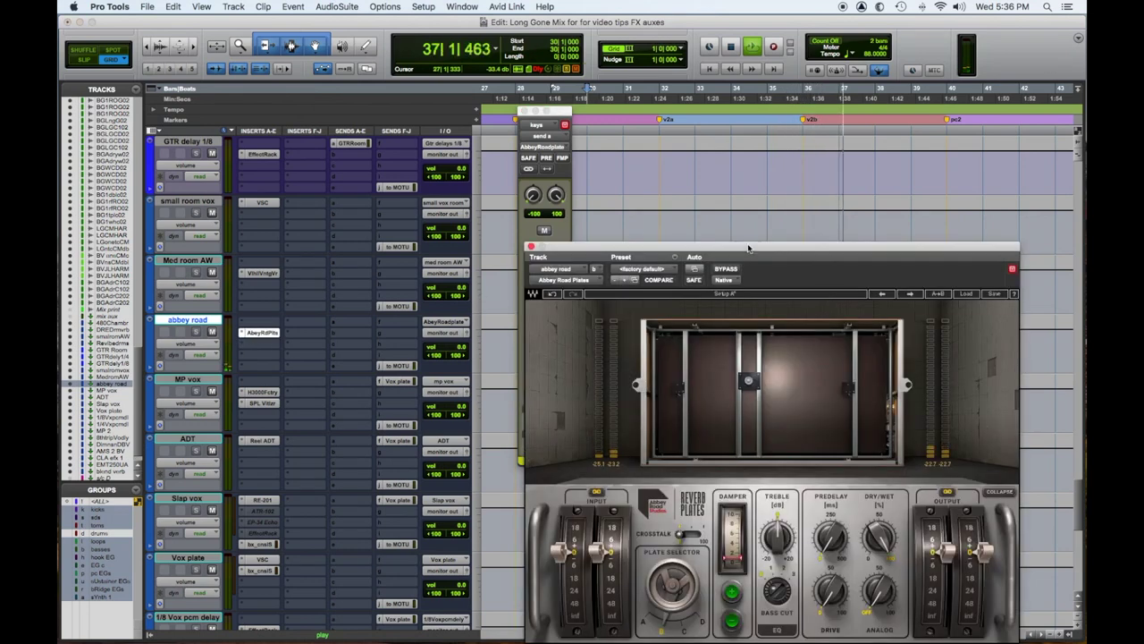
{"action": "left_click_drag", "start_coordinate": [749, 248], "coordinate": [745, 167]}
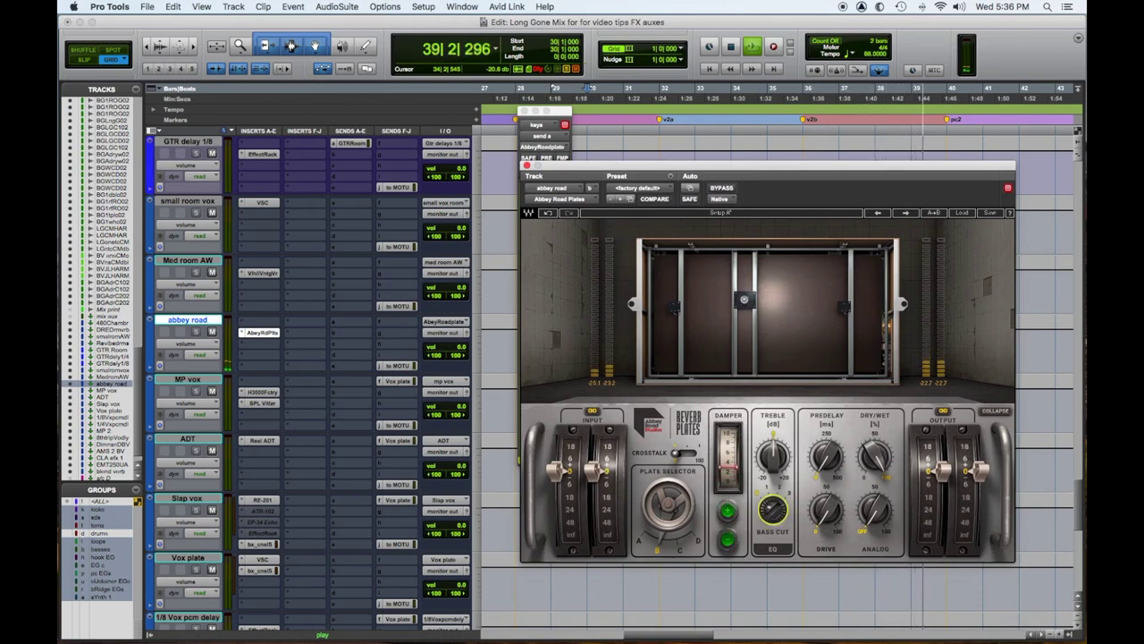
{"action": "left_click", "coordinate": [527, 165]}
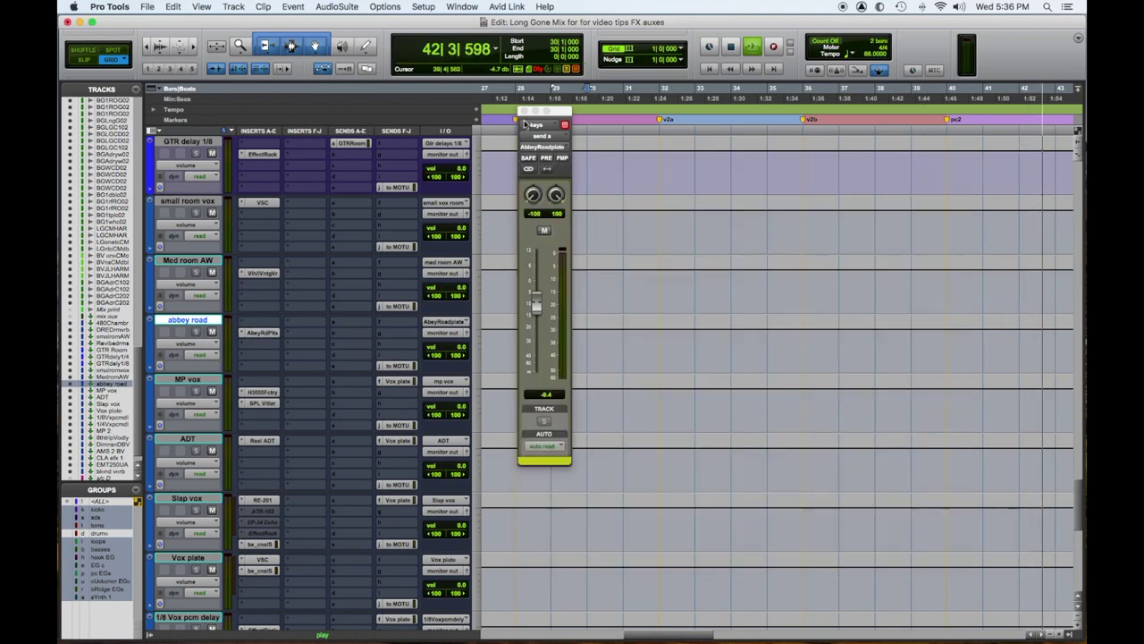
{"action": "left_click", "coordinate": [564, 124]}
Unsolo the synth tracks and raise their volumes together in the mix from v2a, bringing synth lead c to -24.2 dB.
{"action": "scroll", "coordinate": [315, 431], "scroll_direction": "up", "scroll_amount": 3}
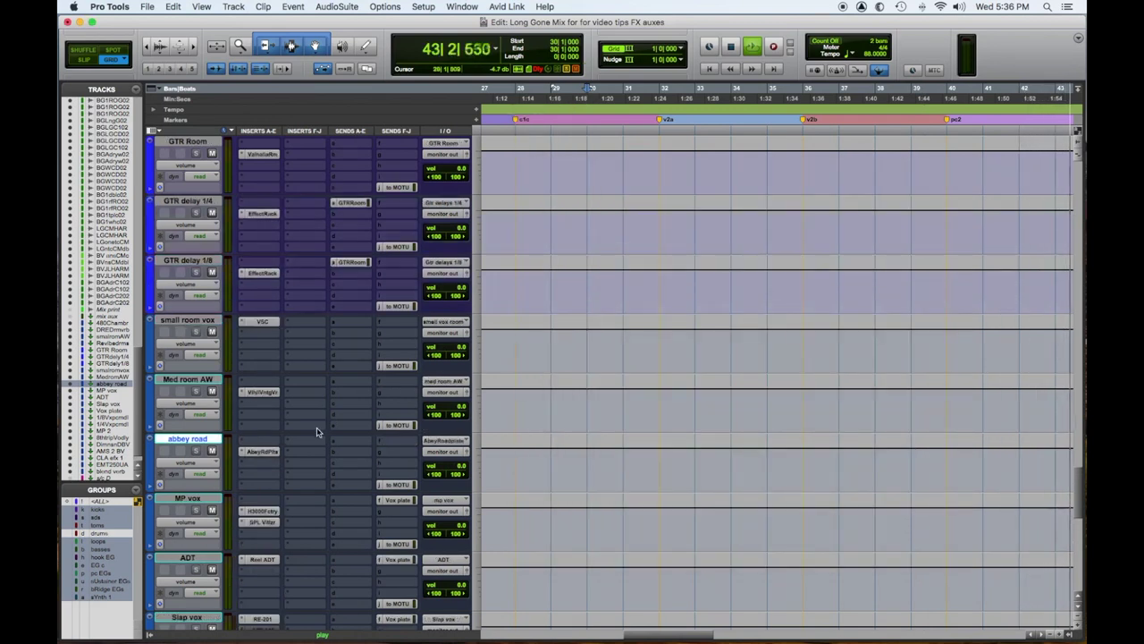
{"action": "scroll", "coordinate": [316, 431], "scroll_direction": "up", "scroll_amount": 5}
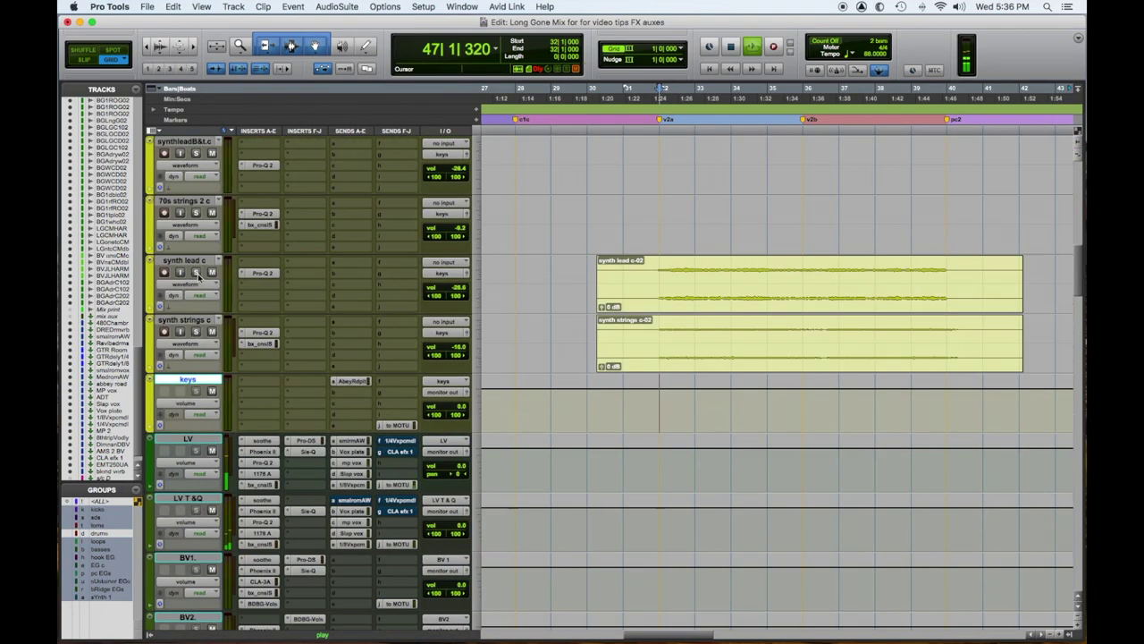
{"action": "key", "text": "space"}
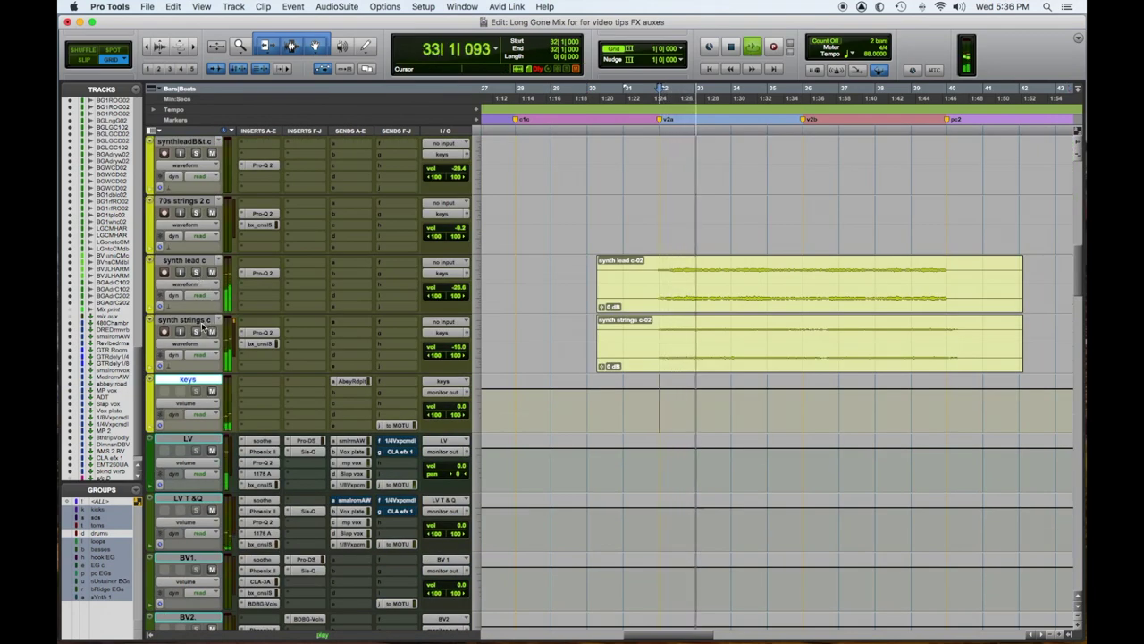
{"action": "left_click", "coordinate": [202, 321]}
{"action": "left_click", "coordinate": [199, 262], "text": "shift"}
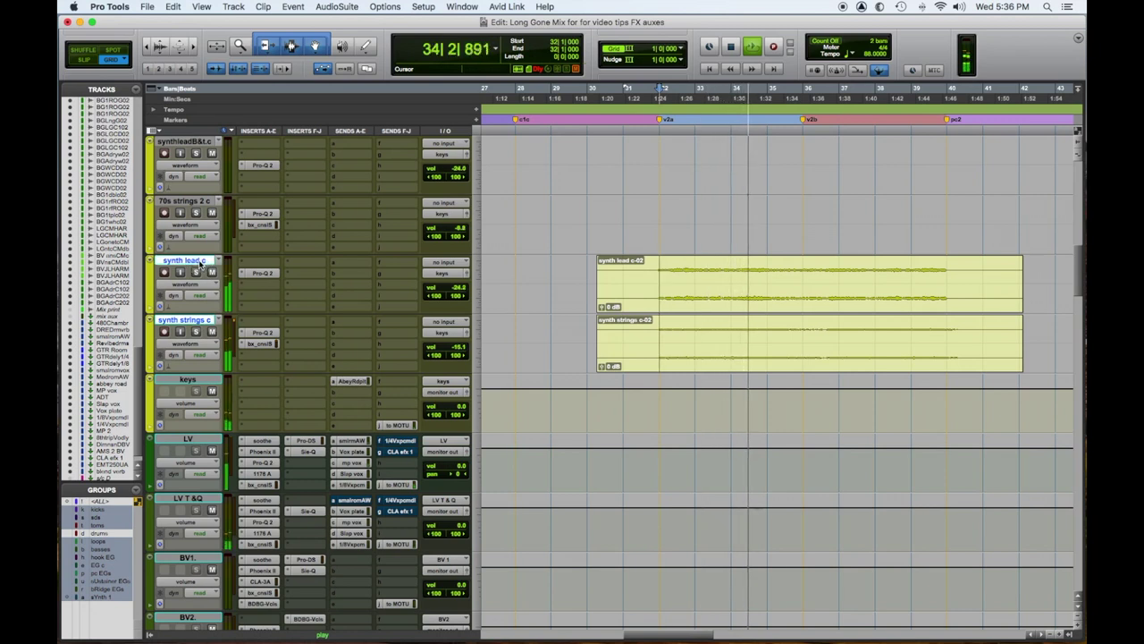
Insert the Joey Sturgis Tones BD BG-Keys (stereo) plug-in on the keys aux and lower synth lead c's volume to -25.5 dB.
{"action": "left_click", "coordinate": [240, 398]}
{"action": "mouse_move", "coordinate": [302, 402]}
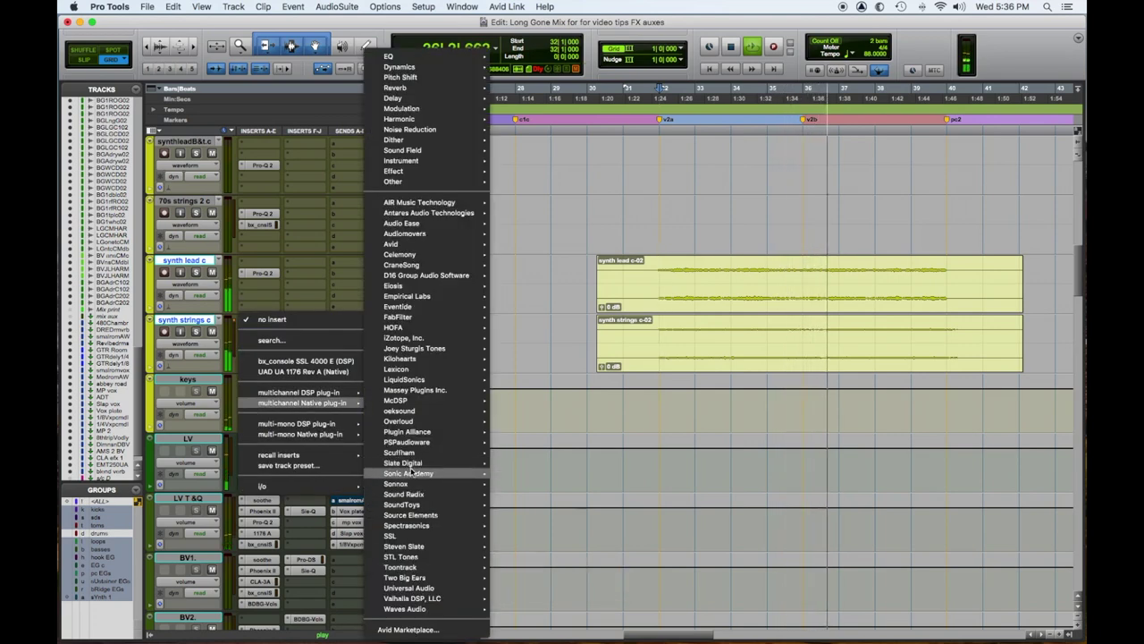
{"action": "mouse_move", "coordinate": [420, 348]}
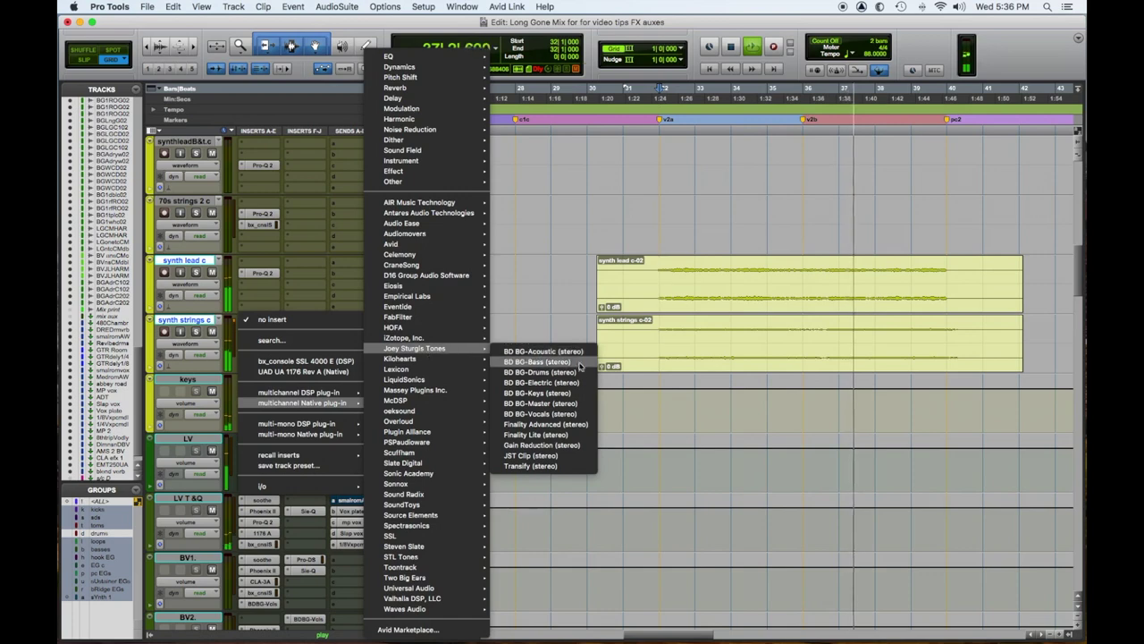
{"action": "left_click", "coordinate": [578, 395]}
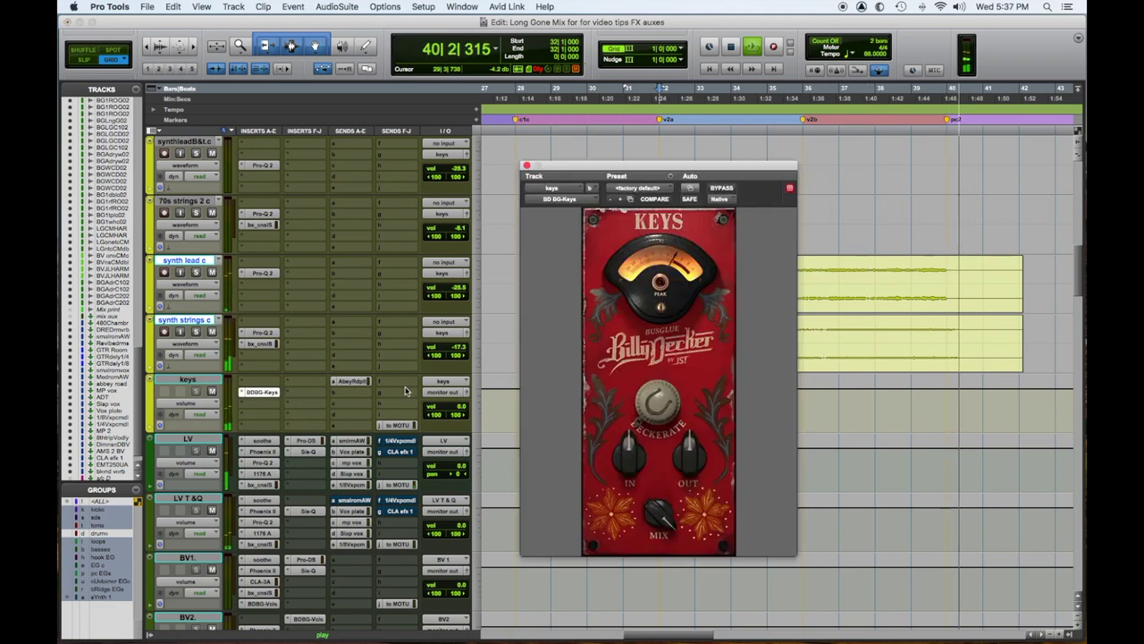
Set the small control below BD BG-Keys' meter to 59.00 and adjust the Deckerate amount while playing from v2a.
{"action": "key", "text": "space"}
{"action": "key", "text": "space"}
{"action": "mouse_move", "coordinate": [660, 310]}
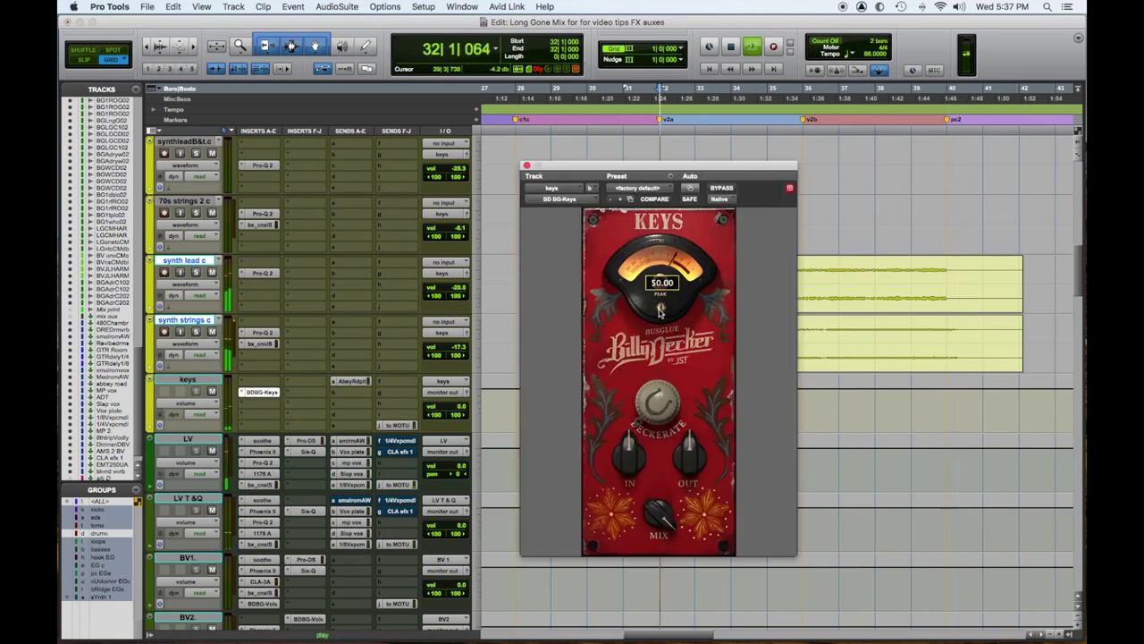
{"action": "mouse_move", "coordinate": [660, 310]}
{"action": "left_mouse_down"}
{"action": "mouse_move", "coordinate": [657, 327]}
{"action": "mouse_move", "coordinate": [660, 307]}
{"action": "left_mouse_up"}
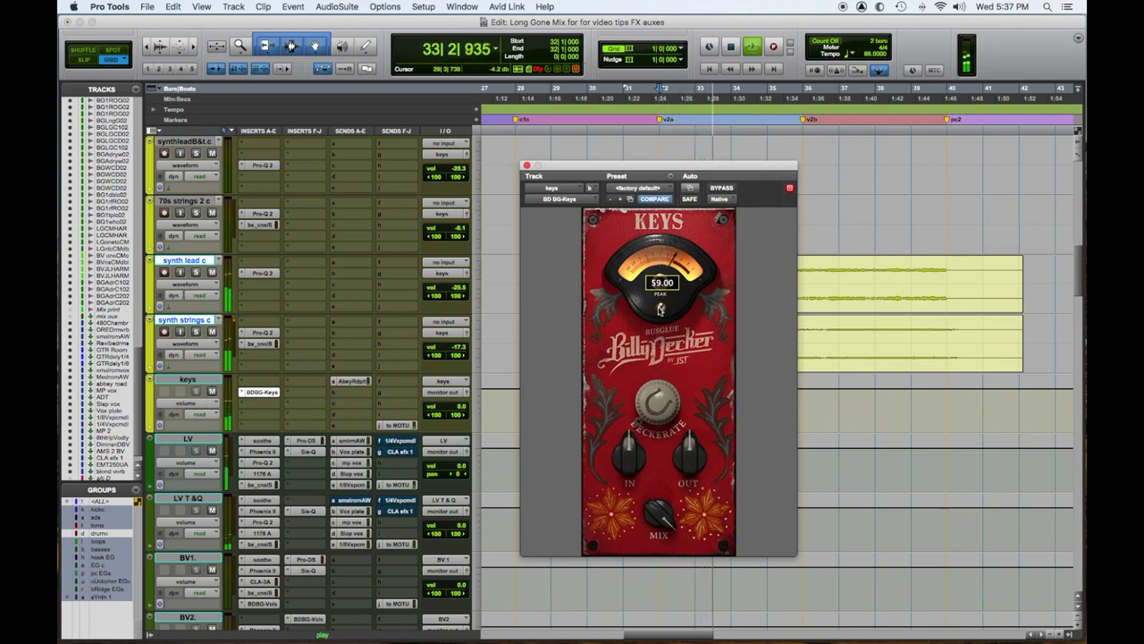
{"action": "mouse_move", "coordinate": [682, 453]}
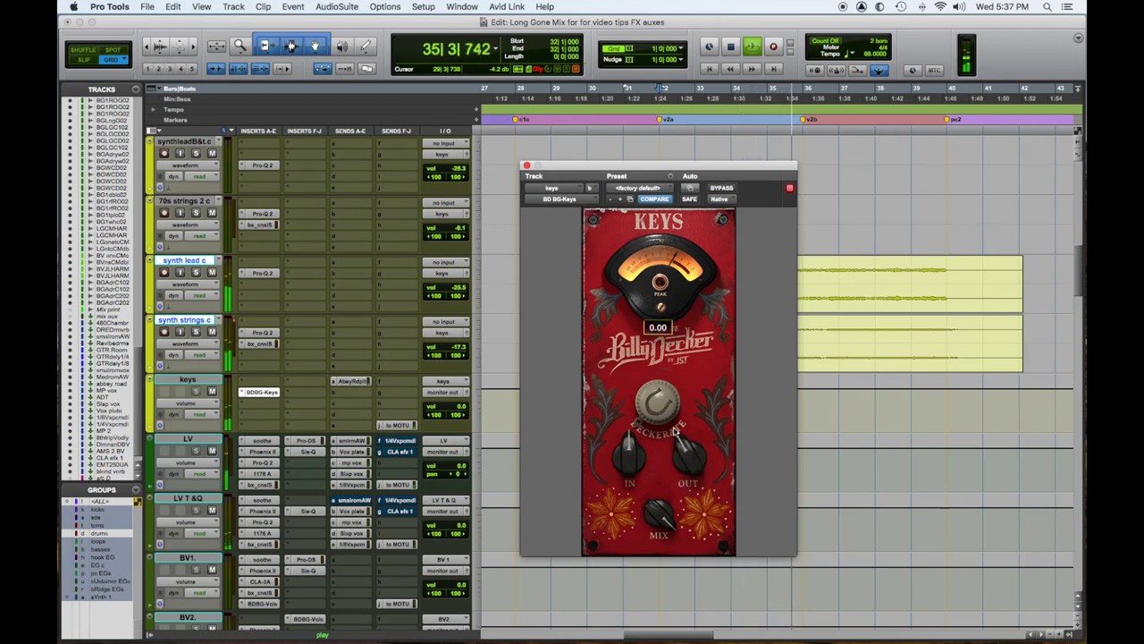
{"action": "left_click_drag", "start_coordinate": [649, 413], "coordinate": [652, 377]}
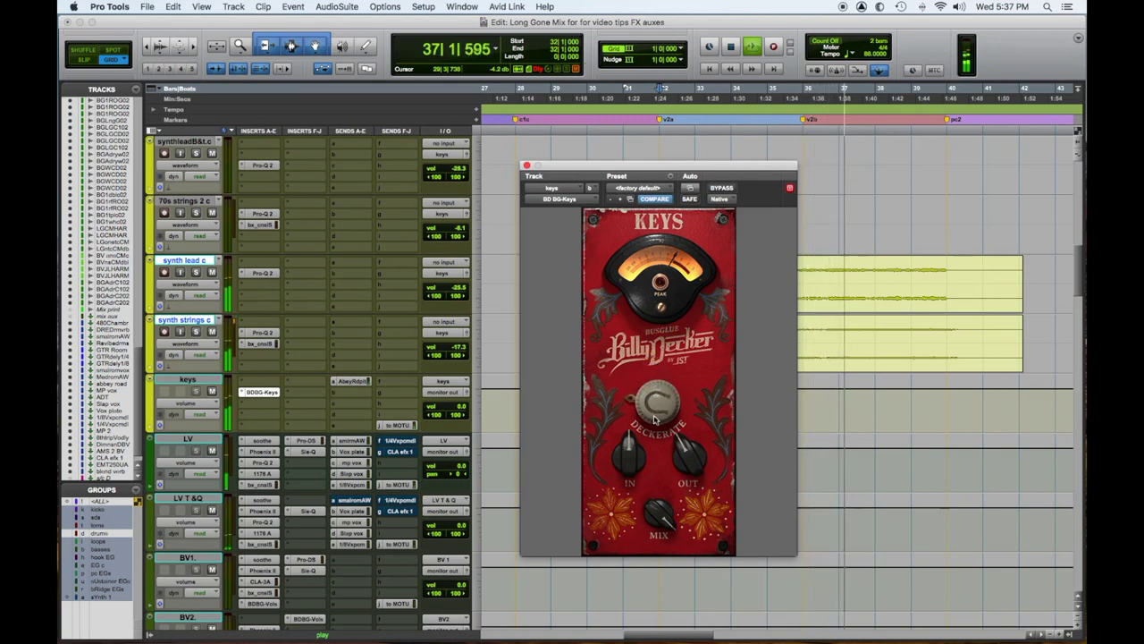
Set the small control below BD BG-Keys' meter to 20.00 and adjust its Out level during playback.
{"action": "mouse_move", "coordinate": [659, 318]}
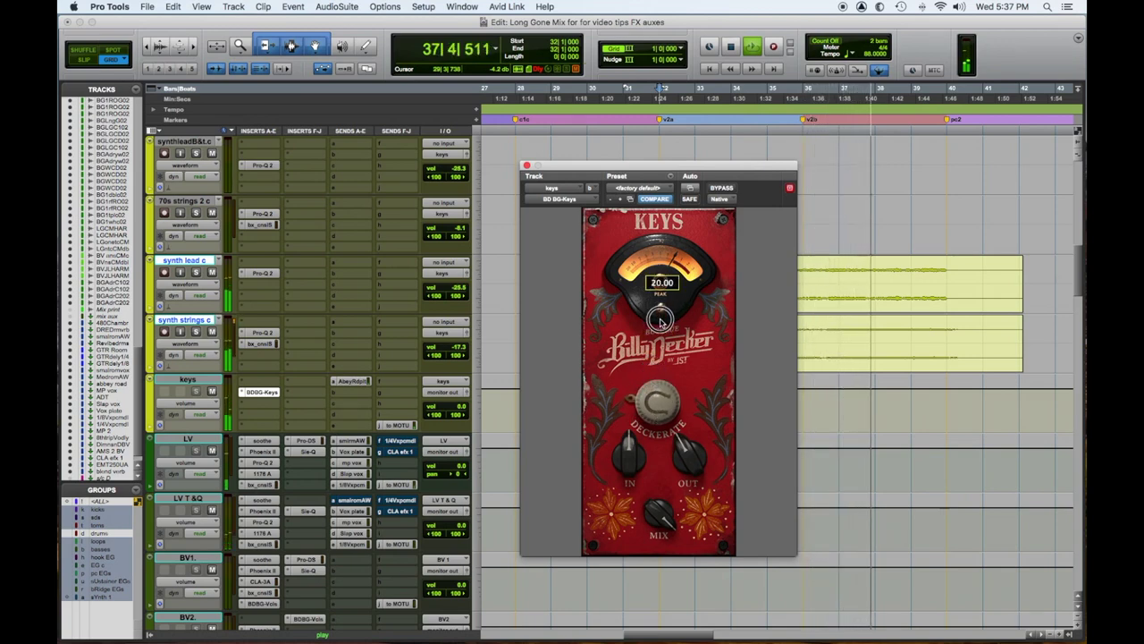
{"action": "left_click_drag", "start_coordinate": [689, 456], "coordinate": [694, 463]}
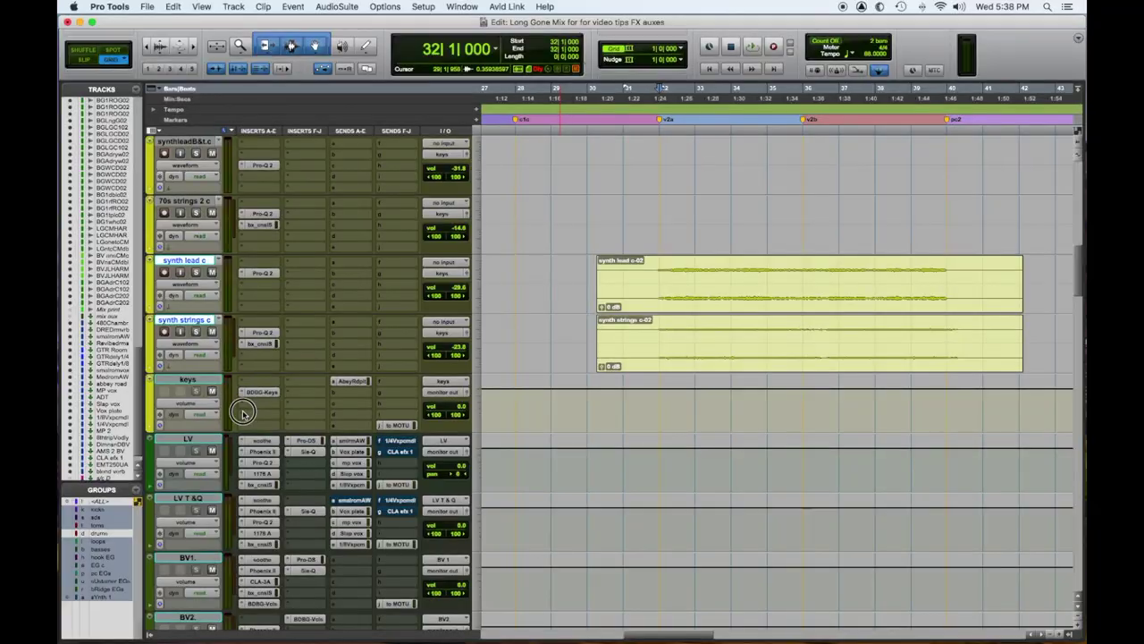
Insert the S1 Imager (stereo) plug-in on the keys aux, raise its Width slightly while playing from v2a, and close it.
{"action": "left_click", "coordinate": [244, 412]}
{"action": "mouse_move", "coordinate": [351, 428]}
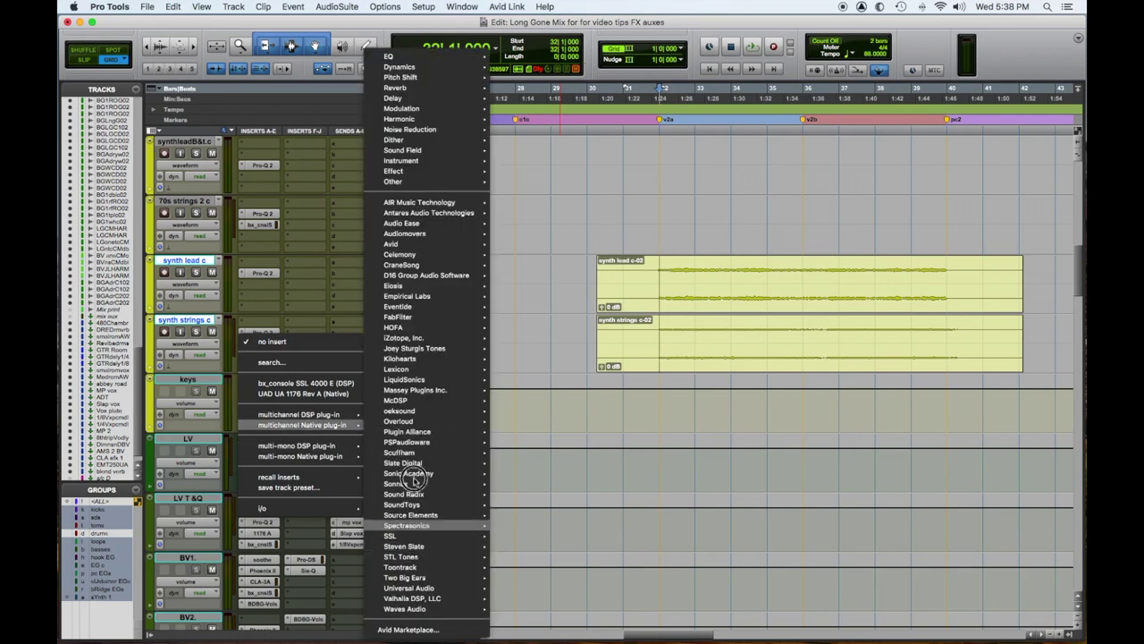
{"action": "mouse_move", "coordinate": [406, 152]}
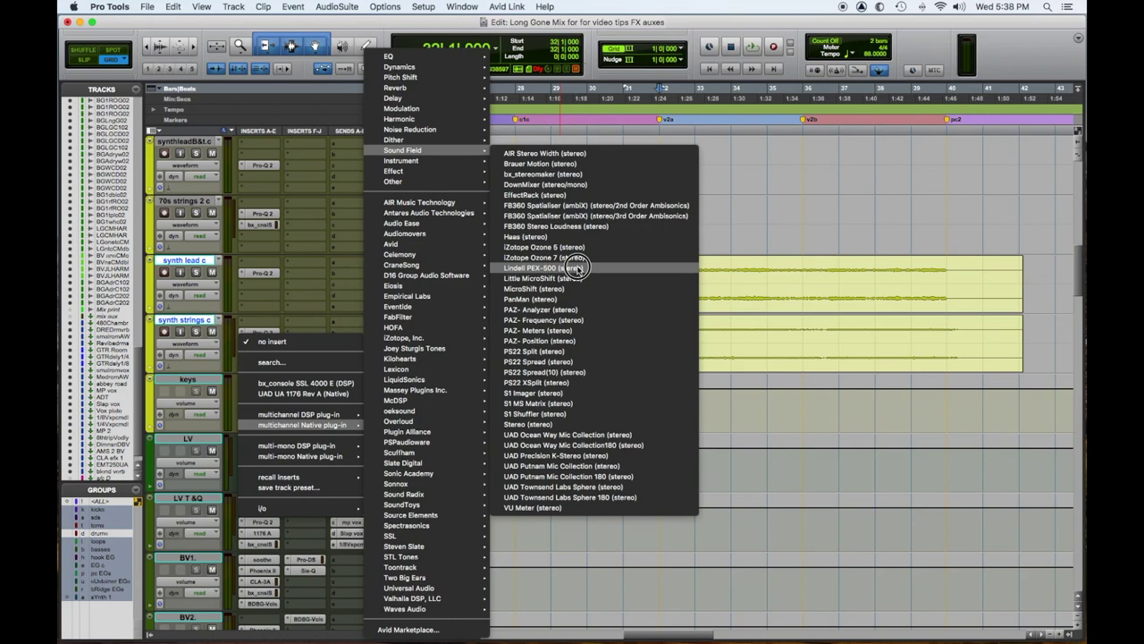
{"action": "left_click", "coordinate": [577, 399]}
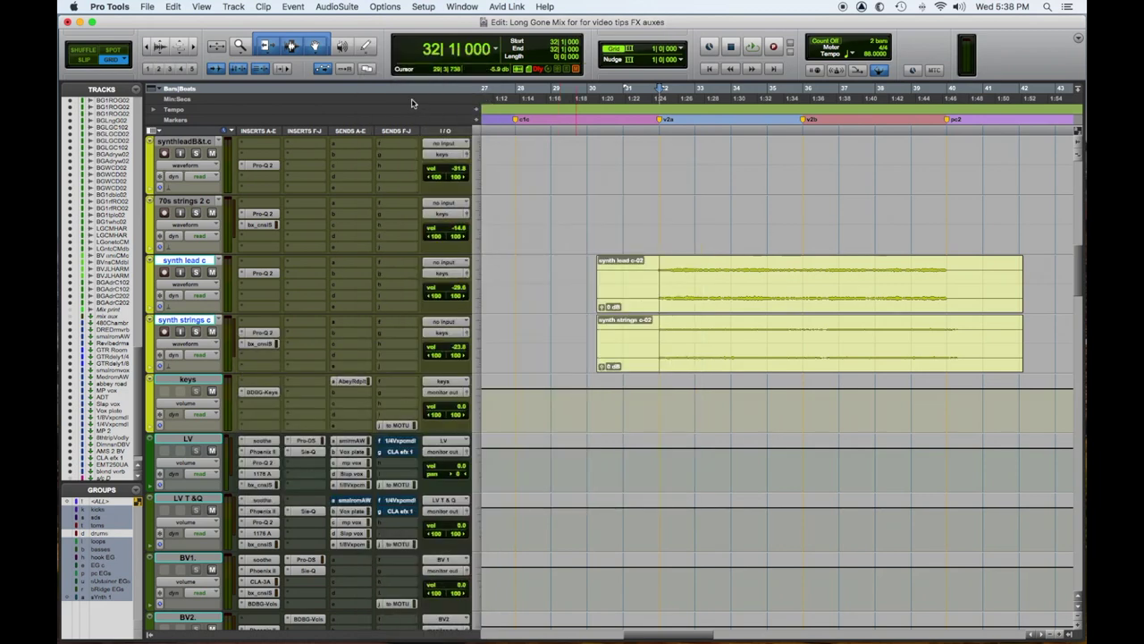
{"action": "key", "text": "space"}
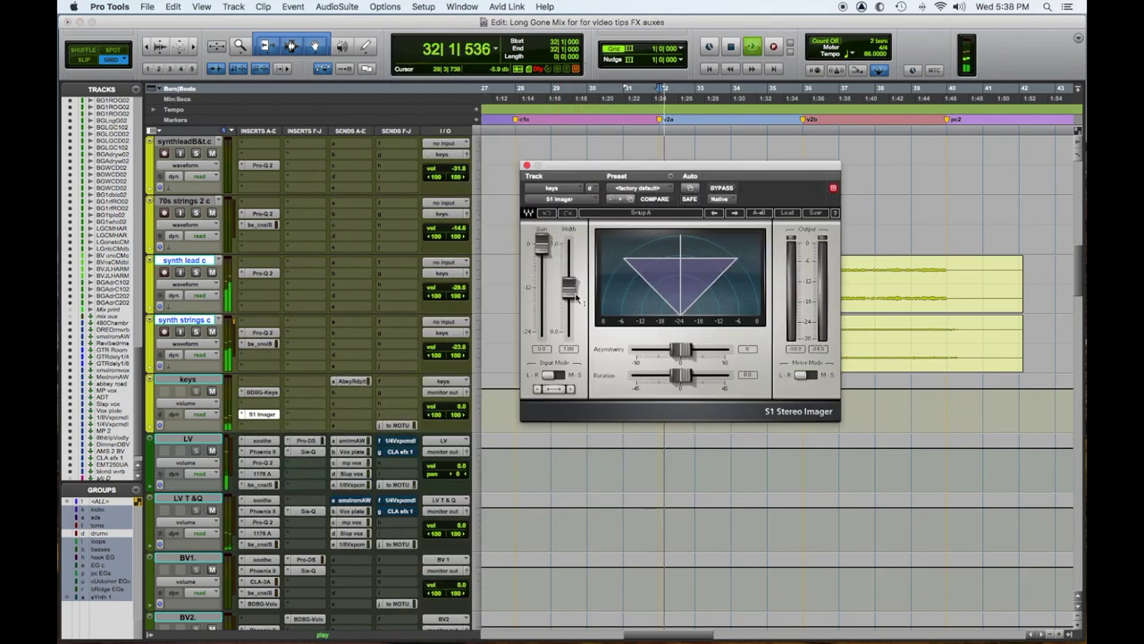
{"action": "left_click_drag", "start_coordinate": [573, 295], "coordinate": [569, 281]}
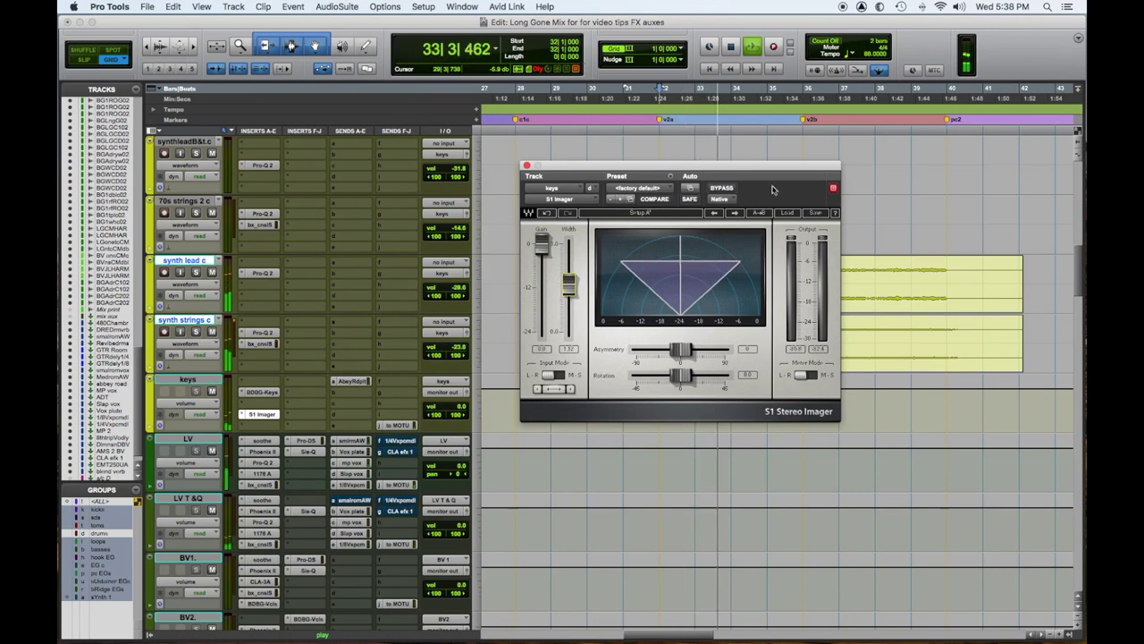
{"action": "left_click", "coordinate": [721, 188]}
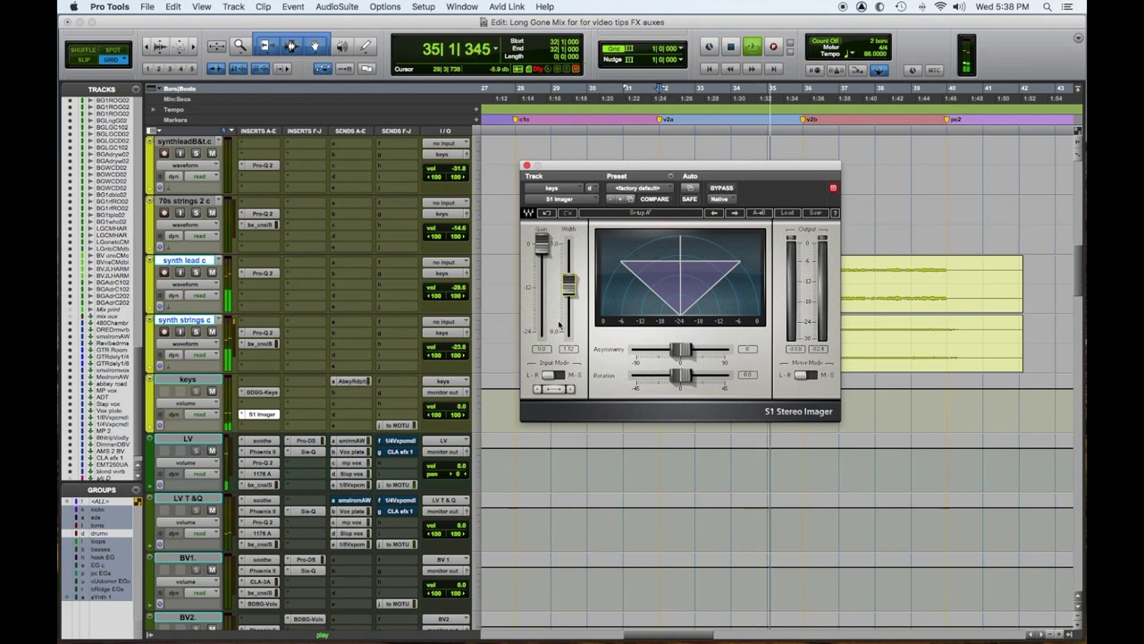
{"action": "key", "text": "super+w"}
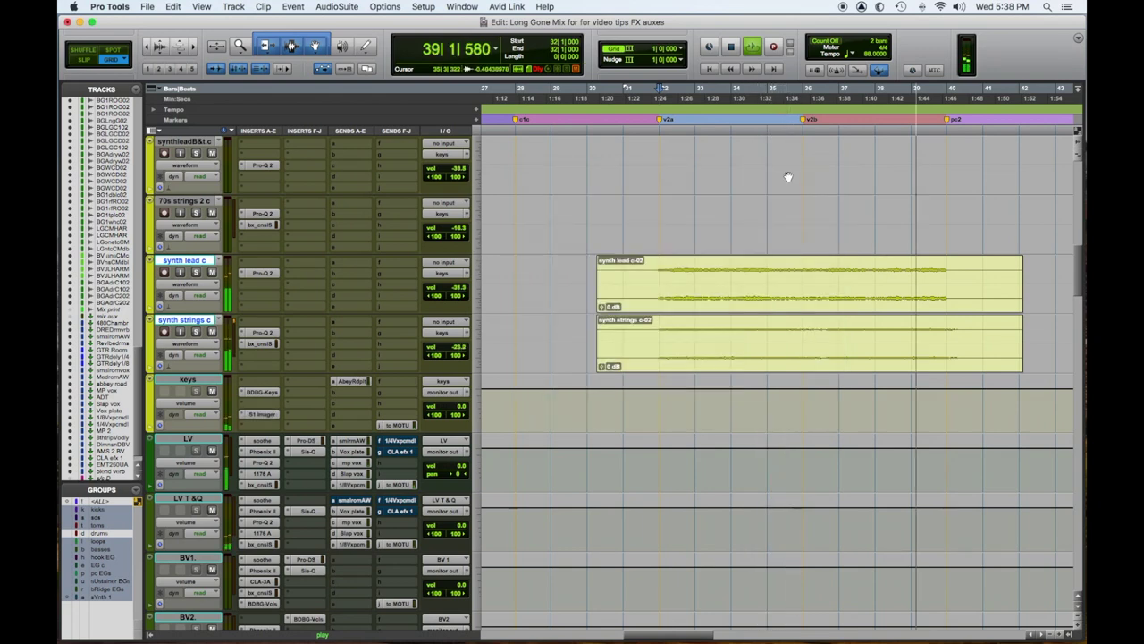
Play the mix from the b marker at bar 55 to audition the synths and open the keys aux's Abbey Road plate send.
{"action": "left_click", "coordinate": [787, 176]}
{"action": "key", "text": "space"}
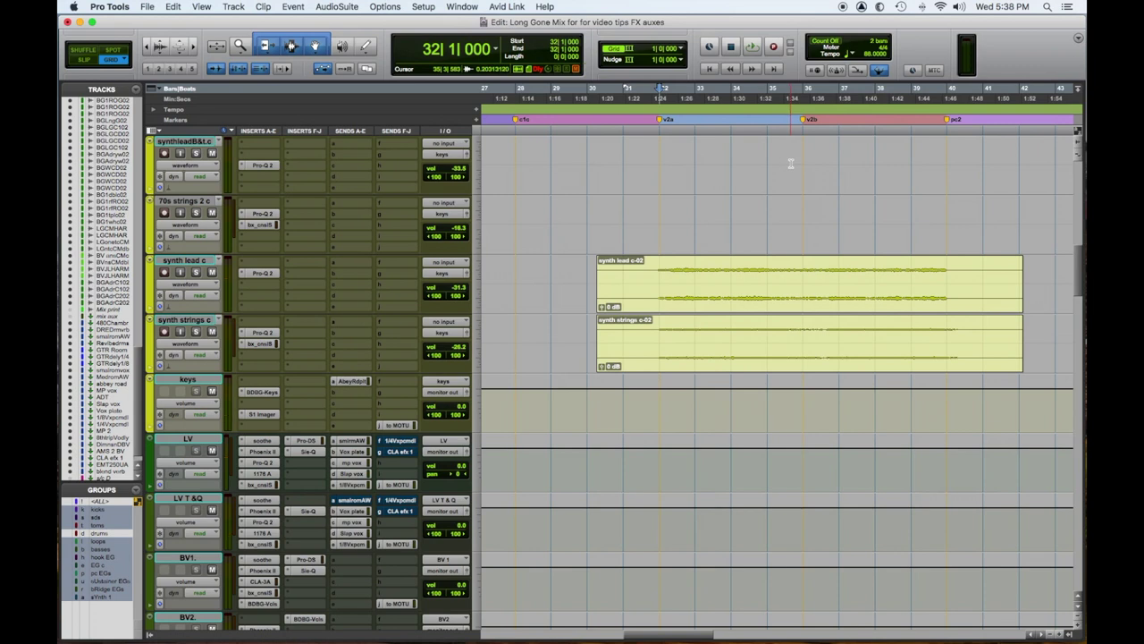
{"action": "key", "text": "Tab"}
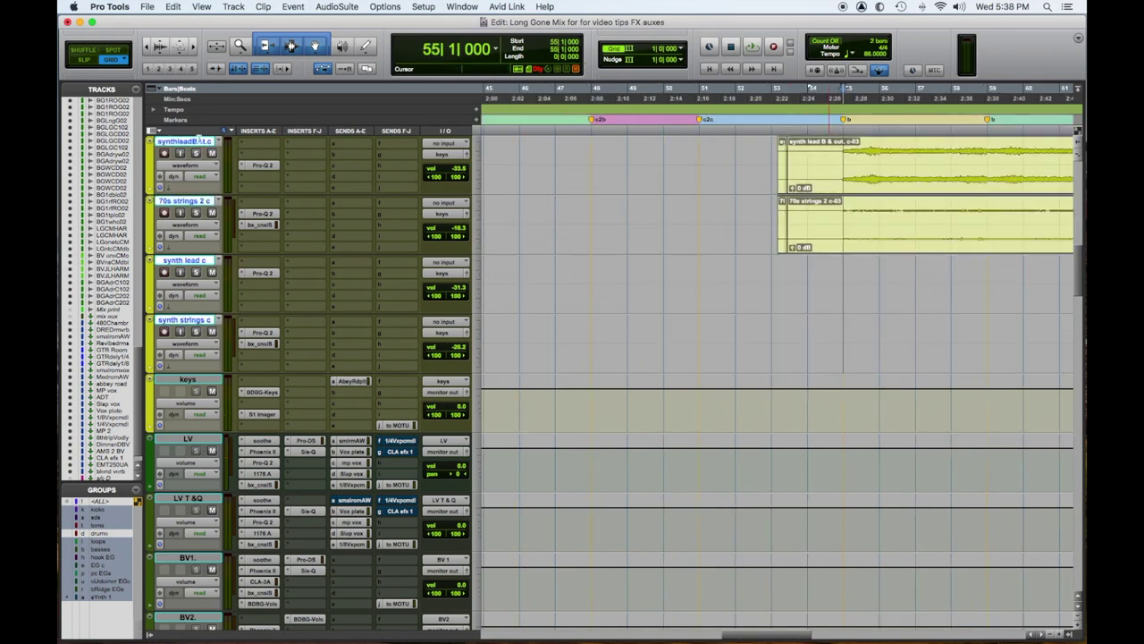
{"action": "key", "text": "space"}
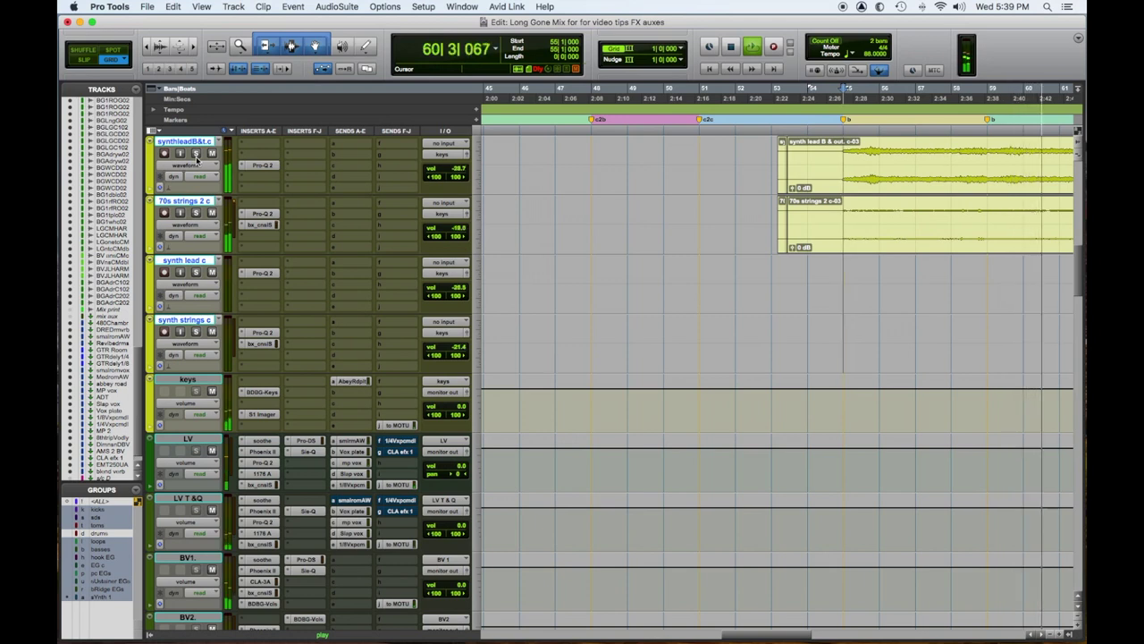
{"action": "left_click", "coordinate": [351, 382]}
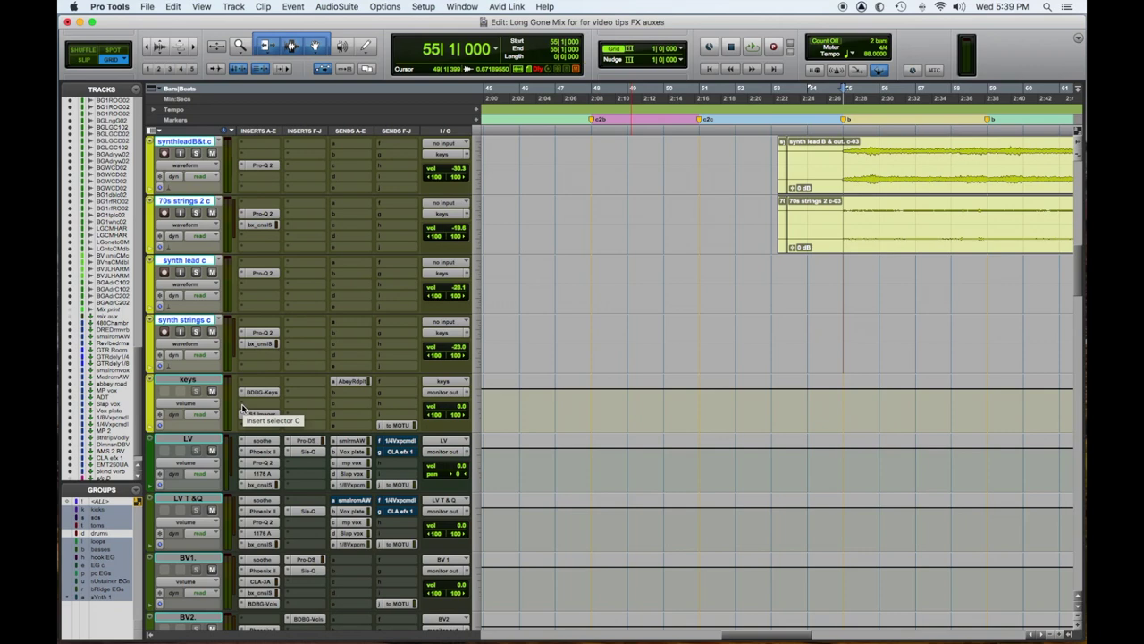
Insert the SPL Vitalizer MK2-T (stereo) plug-in between BD BG-Keys and S1 Imager on the keys aux and play from bar 55.
{"action": "left_click", "coordinate": [241, 409]}
{"action": "mouse_move", "coordinate": [407, 563]}
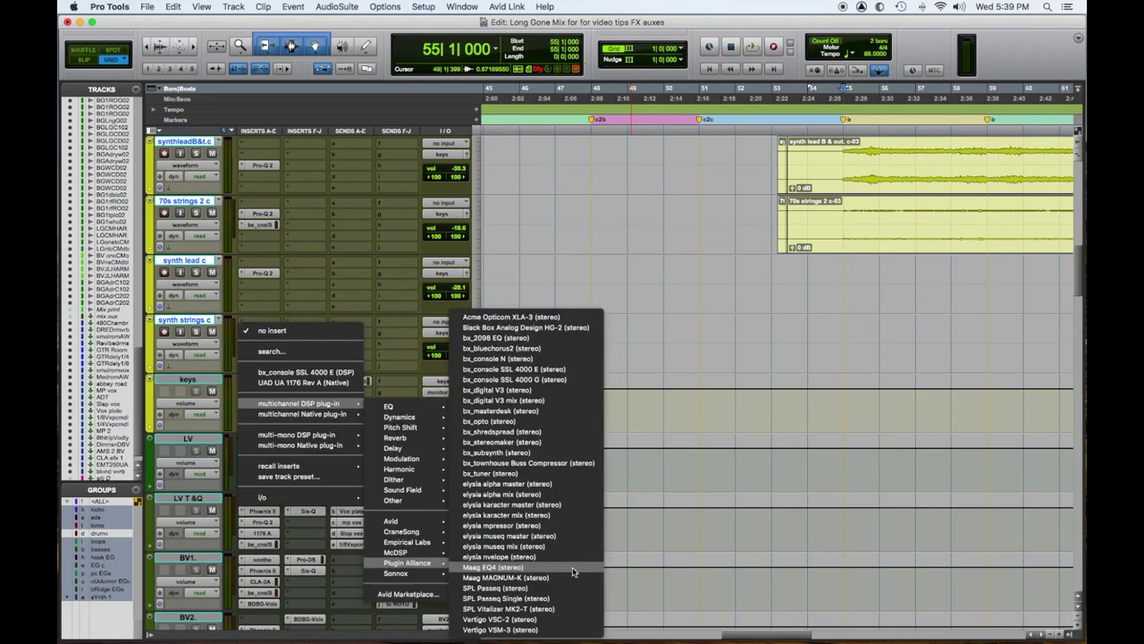
{"action": "left_click", "coordinate": [561, 615]}
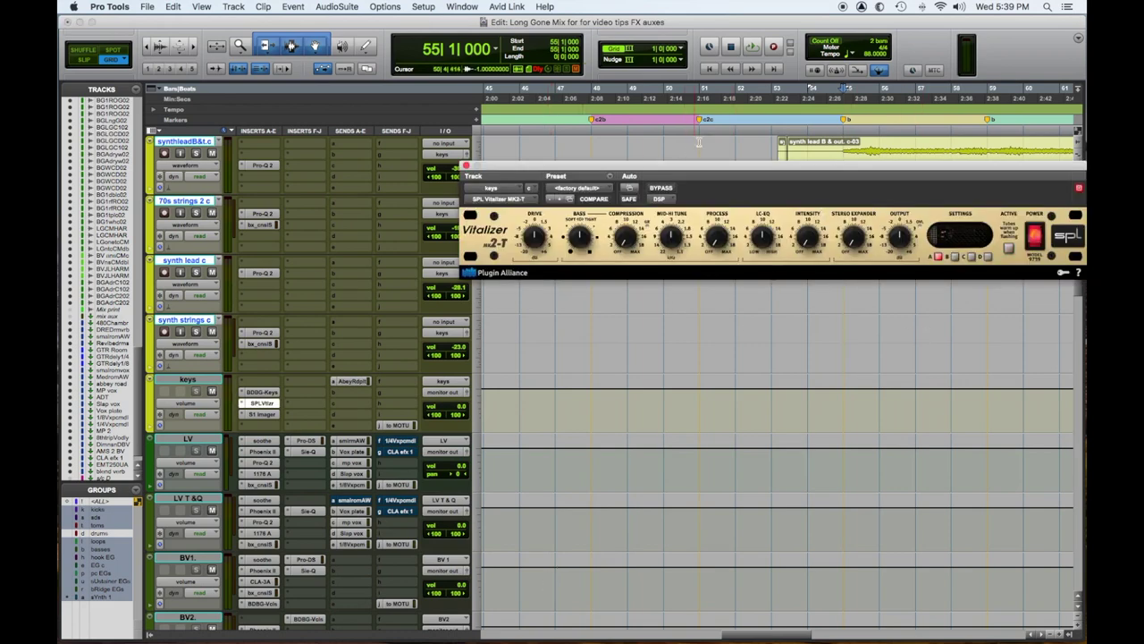
{"action": "left_click_drag", "start_coordinate": [751, 169], "coordinate": [536, 189]}
{"action": "key", "text": "space"}
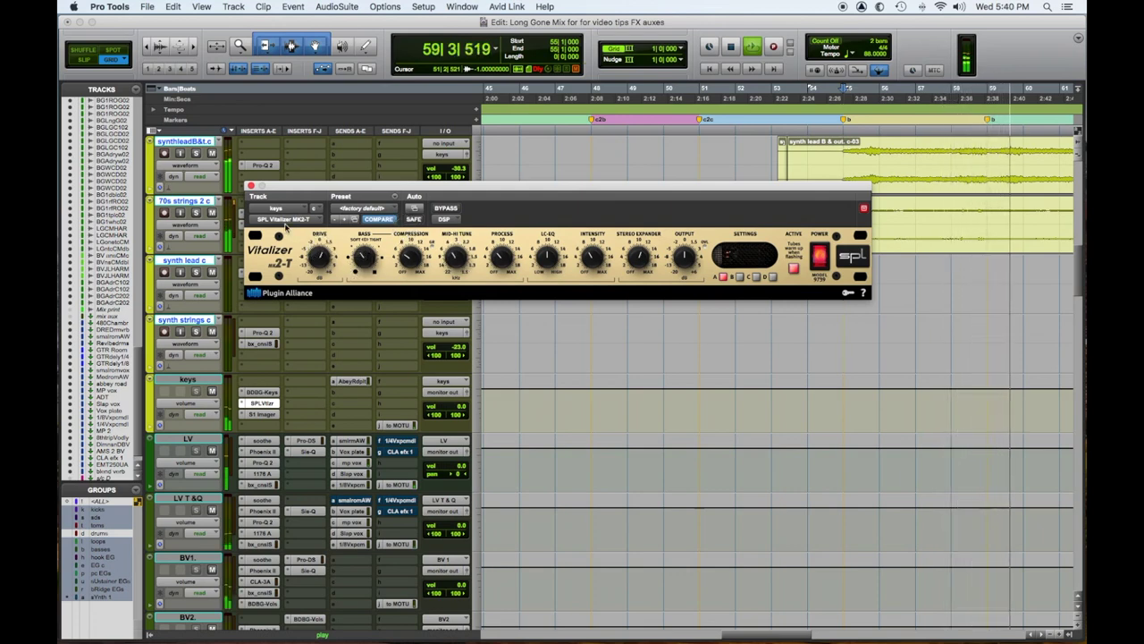
Compare the keys sound with SPL Vitalizer MK2-T bypassed and active, then stop playback and close the plug-in.
{"action": "left_click", "coordinate": [450, 209]}
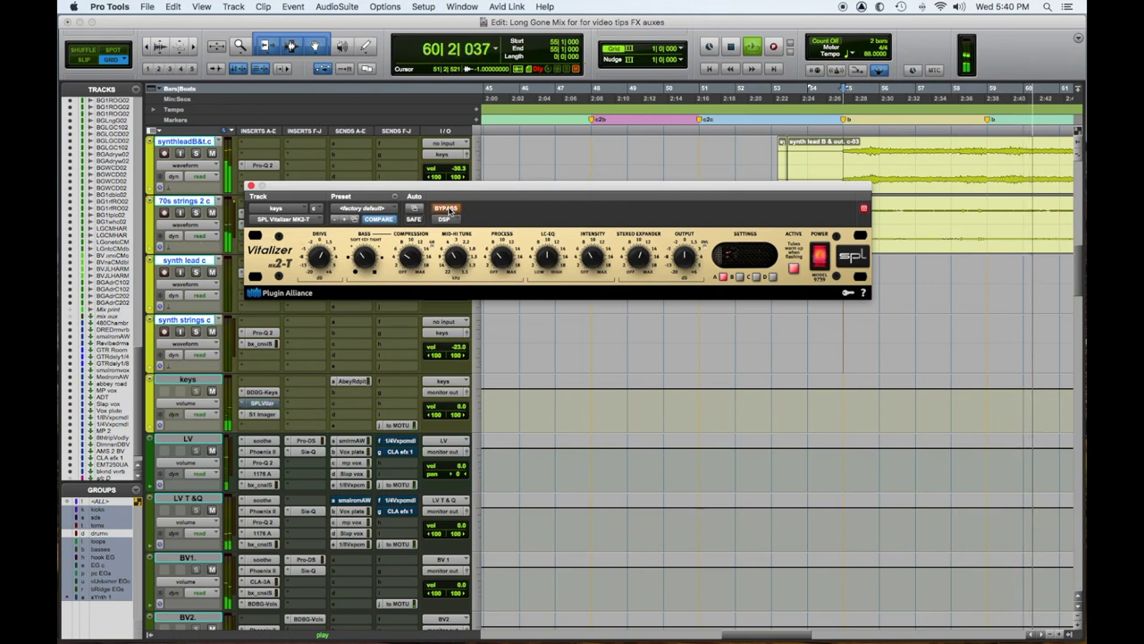
{"action": "left_click", "coordinate": [449, 209]}
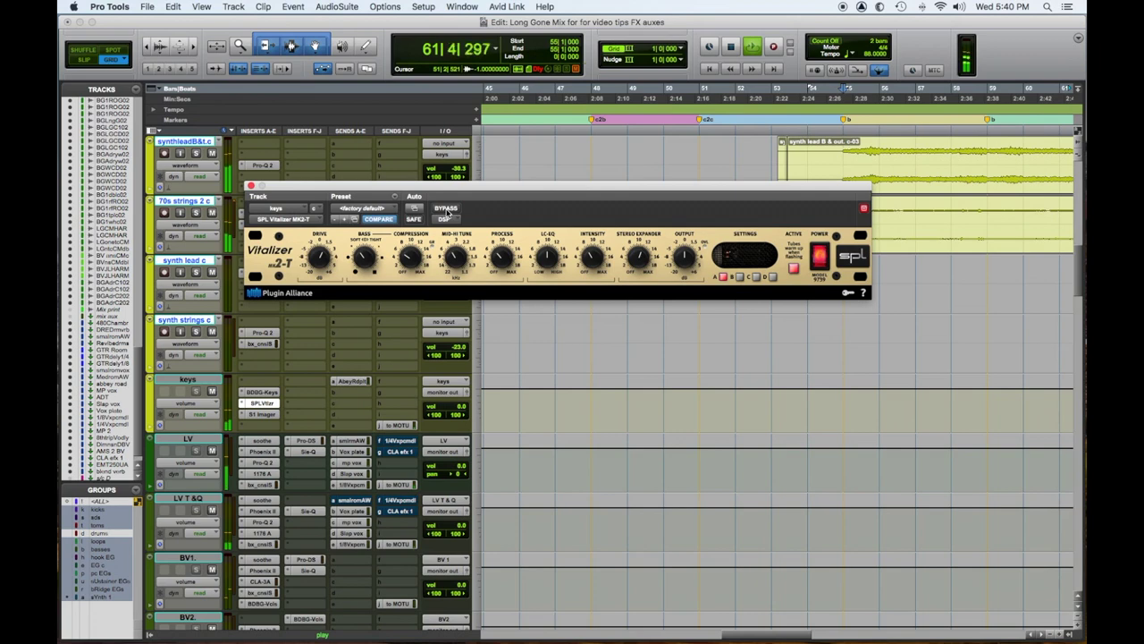
{"action": "key", "text": "space"}
{"action": "key", "text": "super+w"}
Enable bypass automation for SPL Vitalizer MK2-T on the keys aux, bypass the plug-in, and close its window.
{"action": "right_click", "coordinate": [245, 400]}
{"action": "left_click", "coordinate": [261, 407]}
{"action": "left_click", "coordinate": [261, 404]}
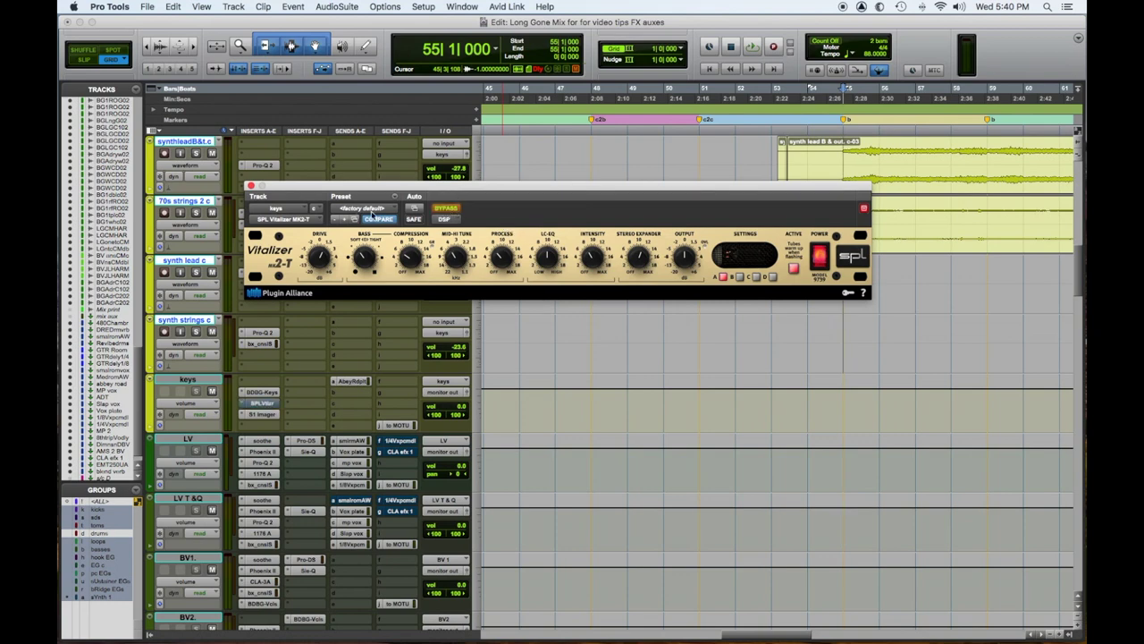
{"action": "left_click", "coordinate": [251, 187]}
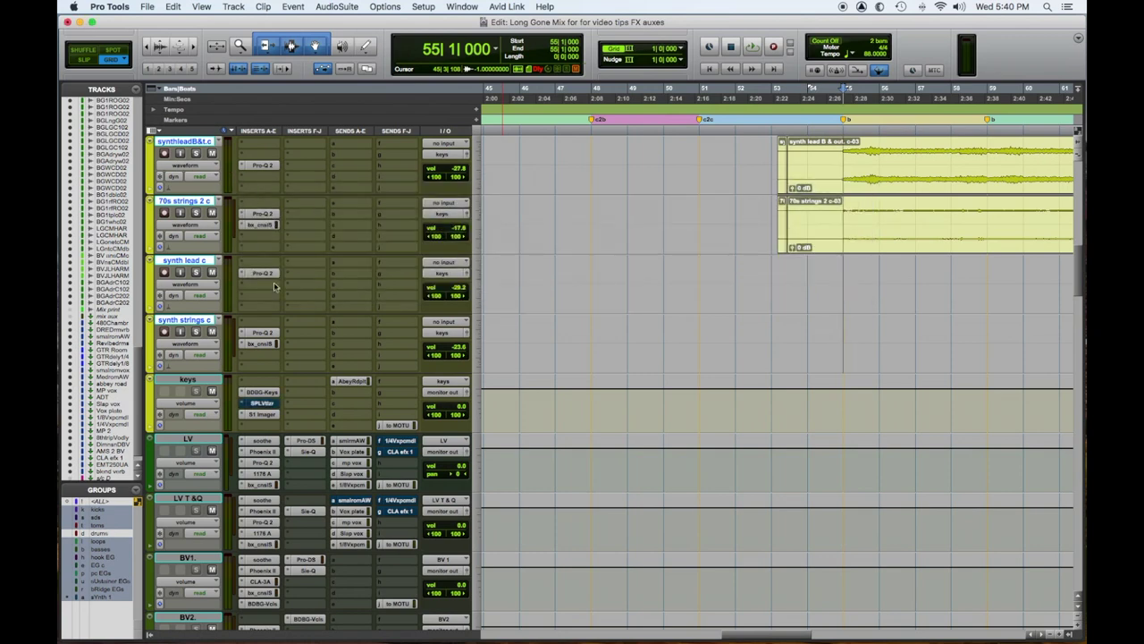
Show SPL Vitalizer MK2-T's Master Bypass automation on the keys track and turn the bypass off from bar 54 to bar 70.
{"action": "left_click", "coordinate": [204, 405]}
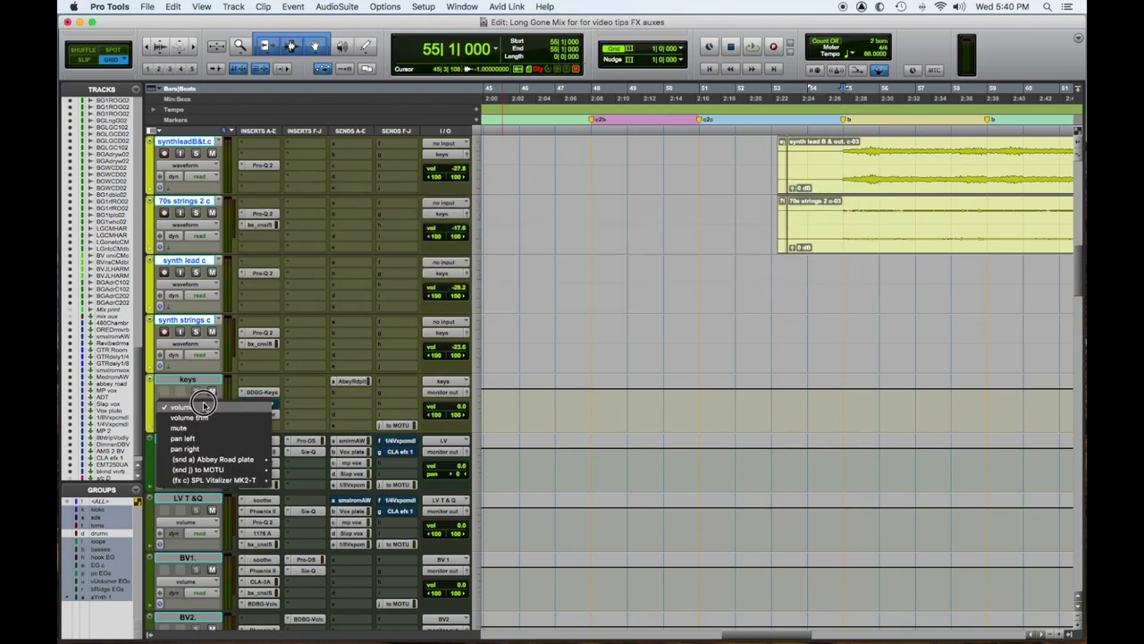
{"action": "mouse_move", "coordinate": [216, 480]}
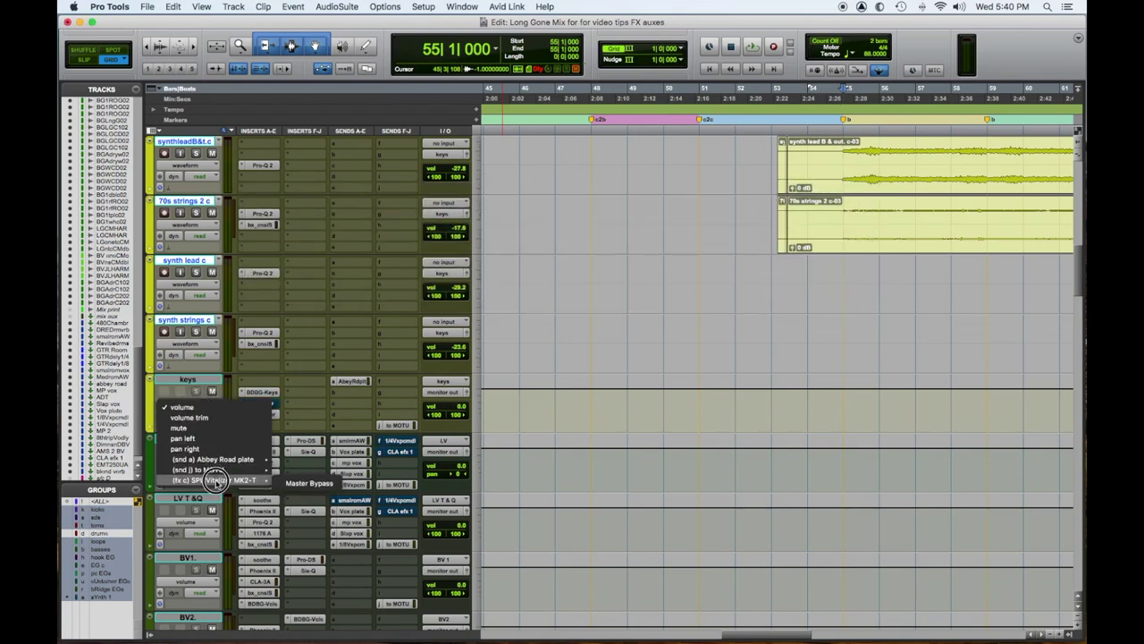
{"action": "left_click", "coordinate": [308, 482]}
{"action": "left_click_drag", "start_coordinate": [808, 344], "coordinate": [983, 342]}
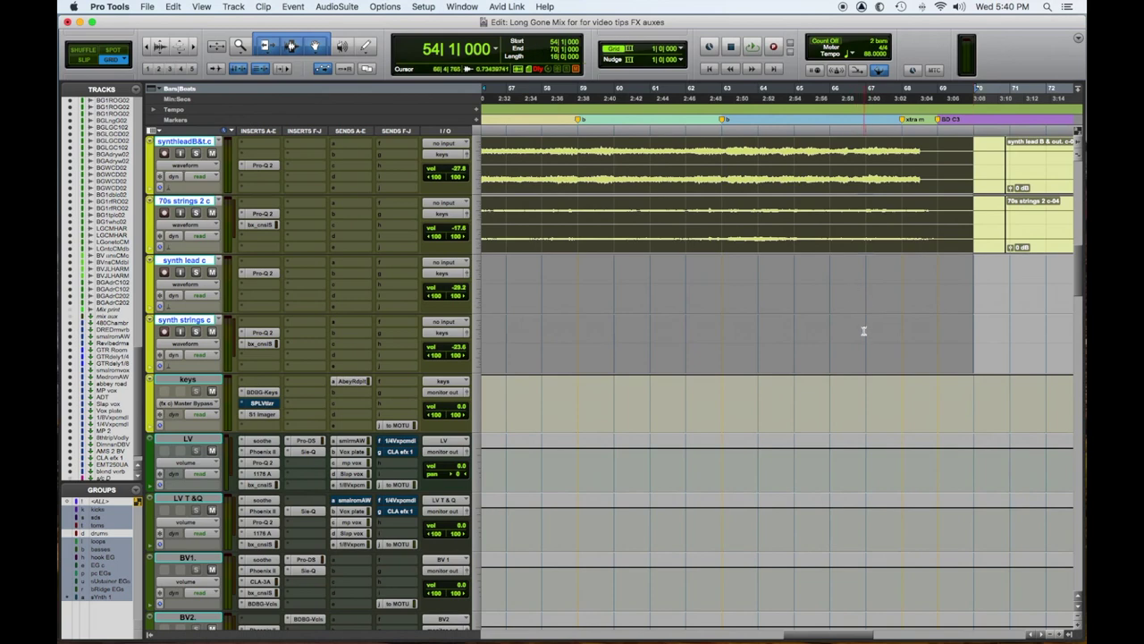
{"action": "left_click", "coordinate": [535, 394], "text": "shift"}
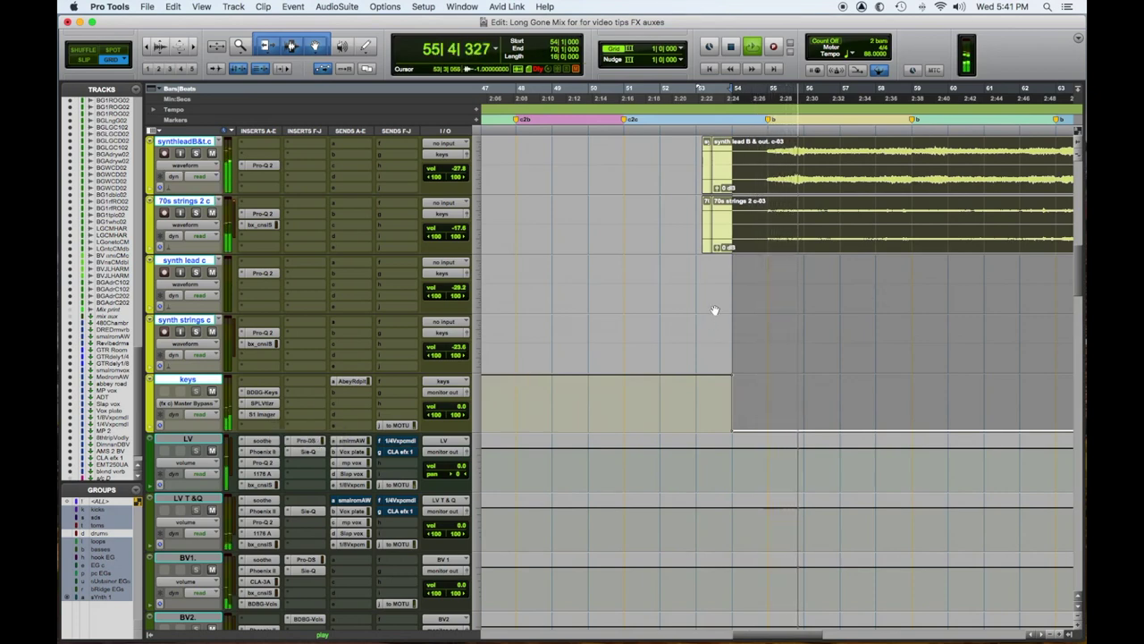
{"action": "key", "text": "super+bracketleft"}
{"action": "key", "text": "super+bracketleft"}
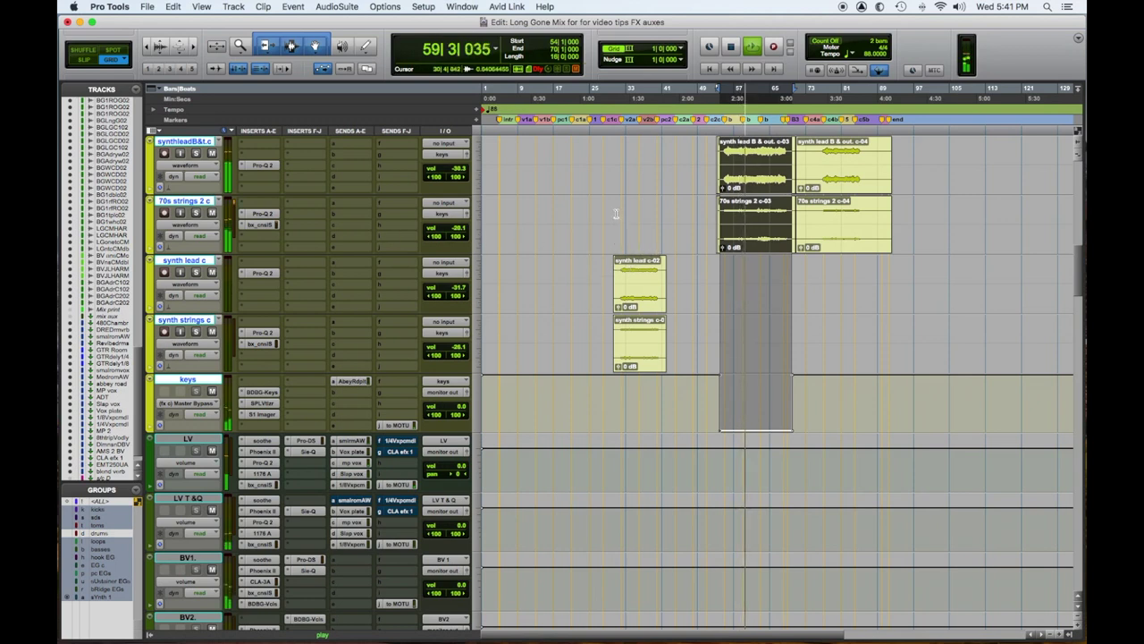
Stop playback, bypass S1 Imager on the keys aux with its bypass automation enabled, and close the plug-in.
{"action": "left_click", "coordinate": [260, 414]}
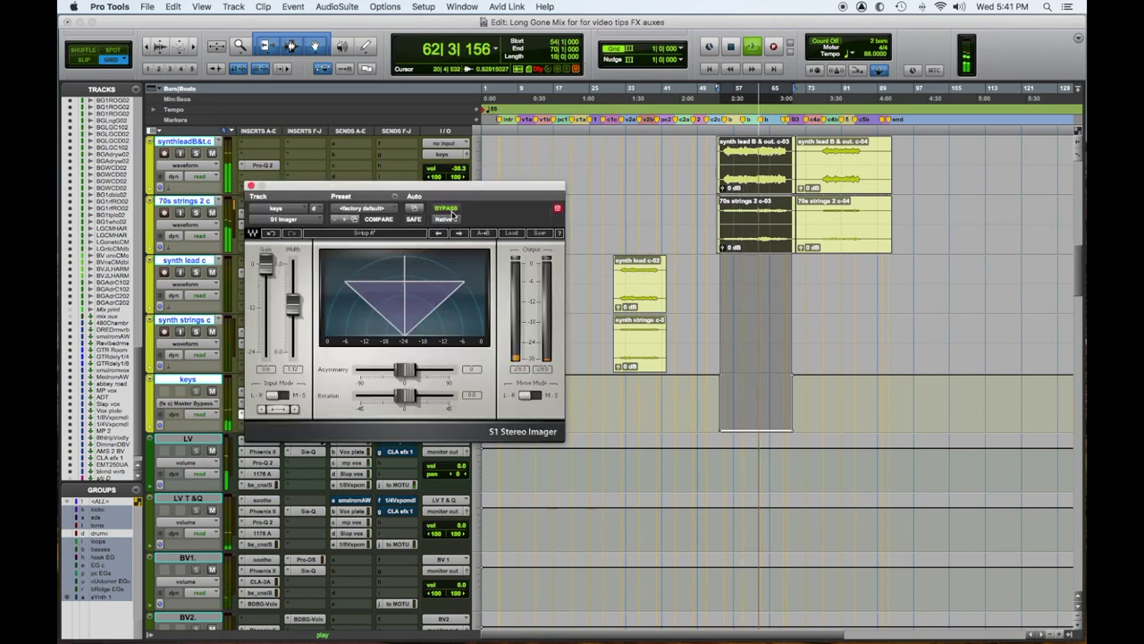
{"action": "key", "text": "space"}
{"action": "left_click", "coordinate": [450, 209]}
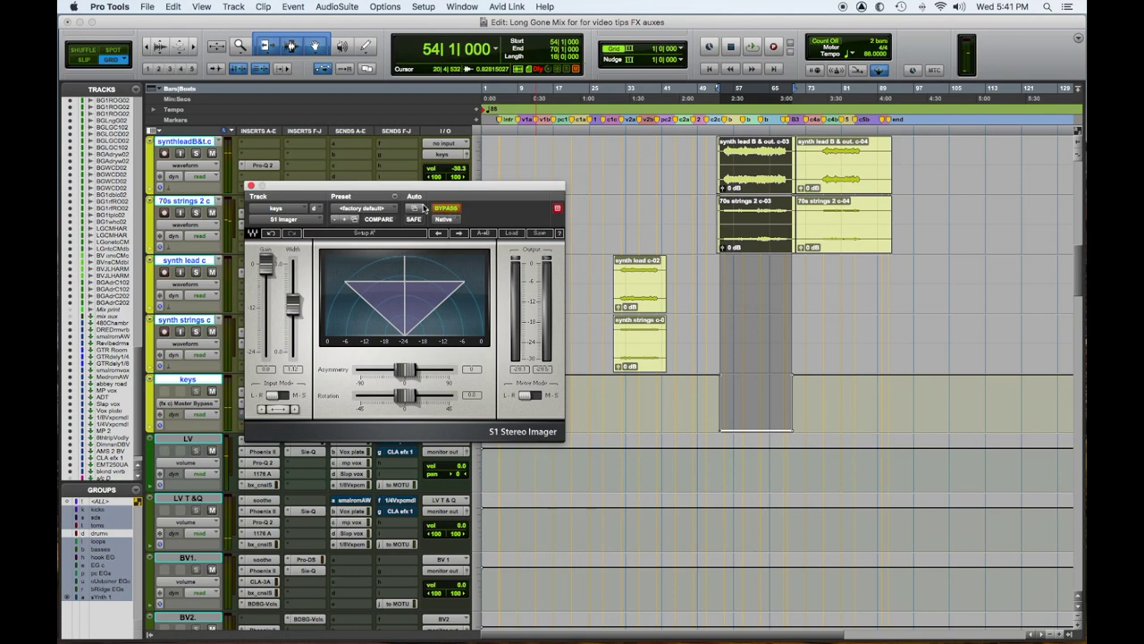
{"action": "left_click", "coordinate": [251, 186]}
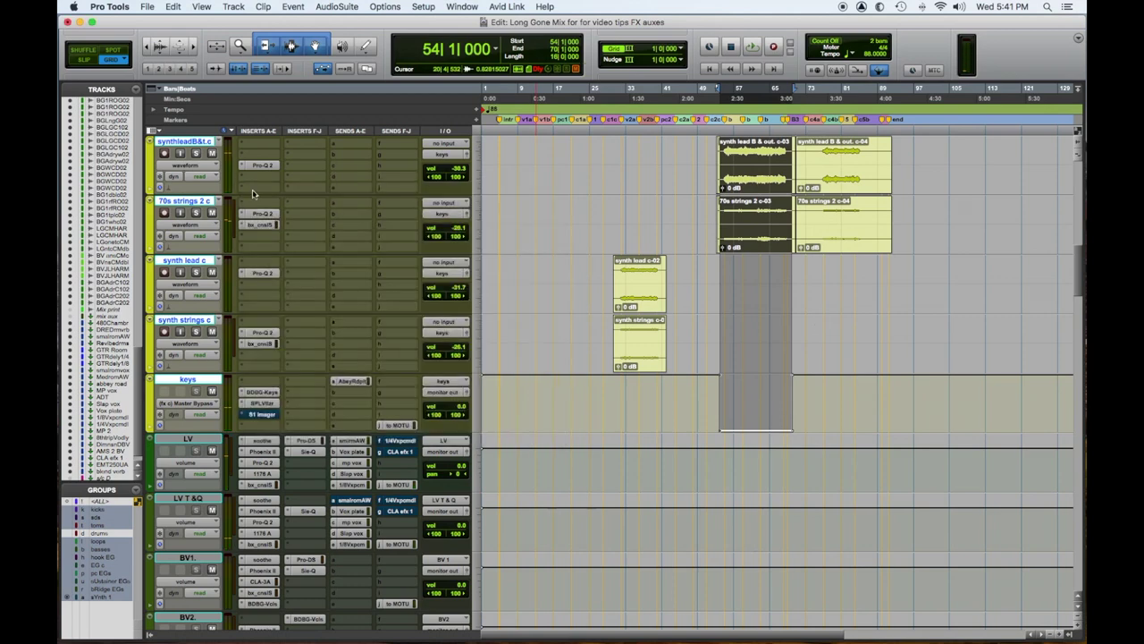
Show S1 Imager's Master Bypass automation on the keys track and turn the bypass off from bar 54 to bar 70.
{"action": "left_click", "coordinate": [198, 405]}
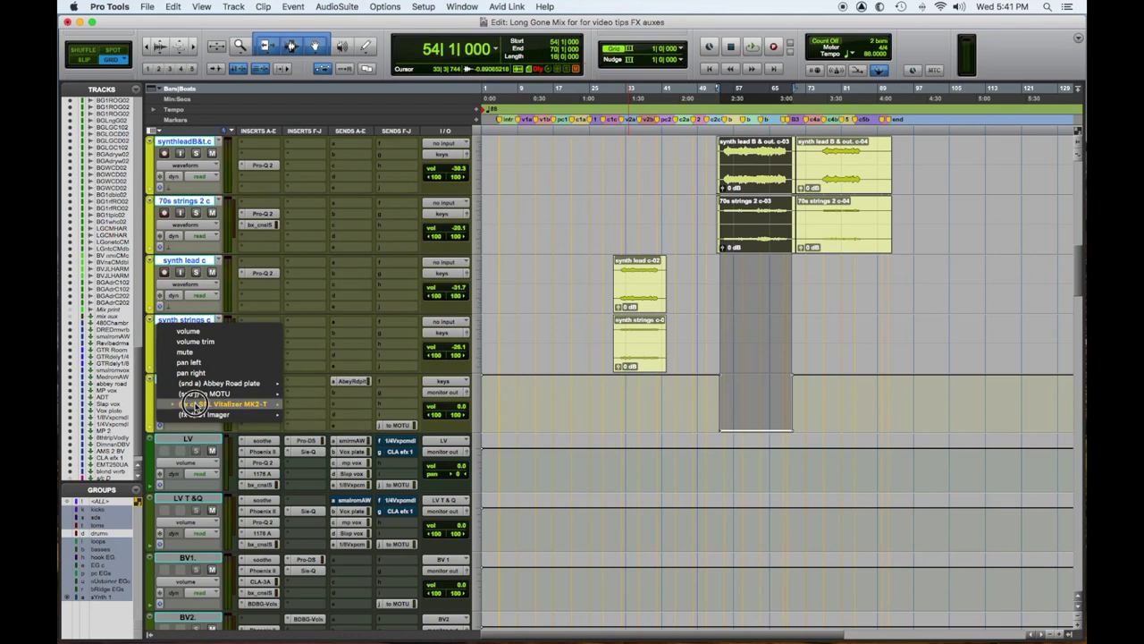
{"action": "mouse_move", "coordinate": [268, 414]}
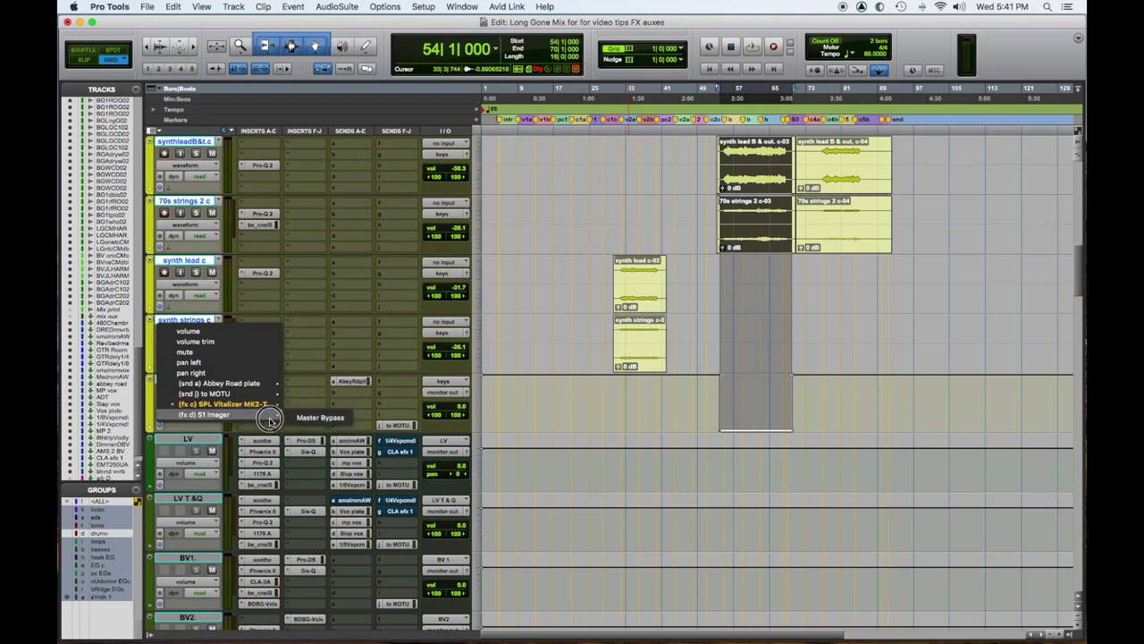
{"action": "left_click", "coordinate": [393, 419]}
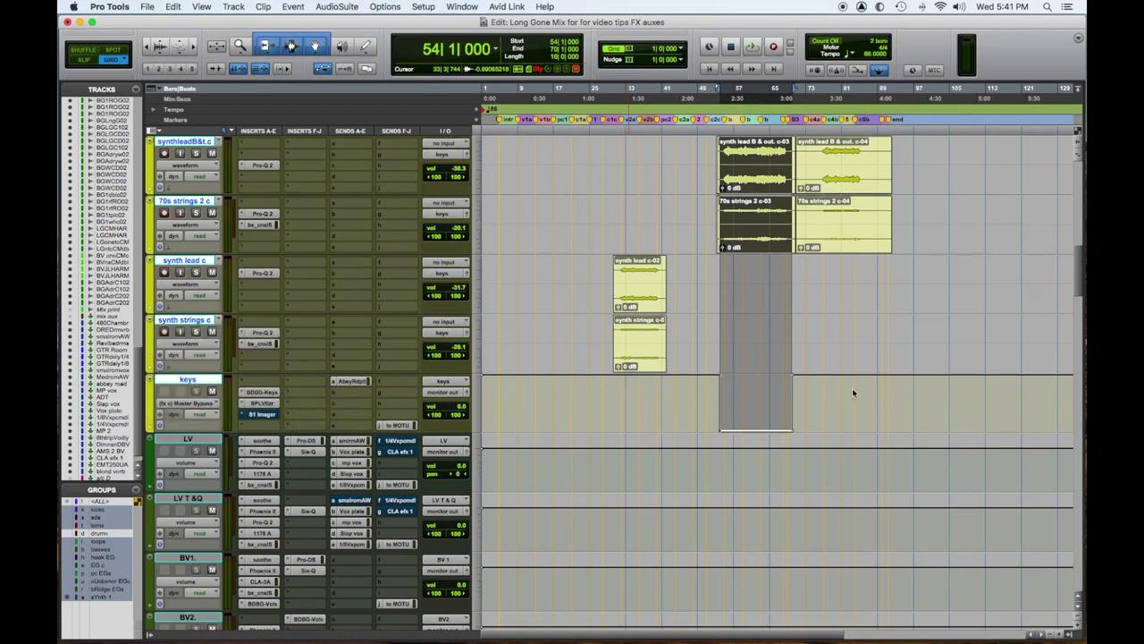
Play the mix from bar 36 and from bar 56 to check the keys aux's plug-in bypass automation.
{"action": "left_click", "coordinate": [640, 407]}
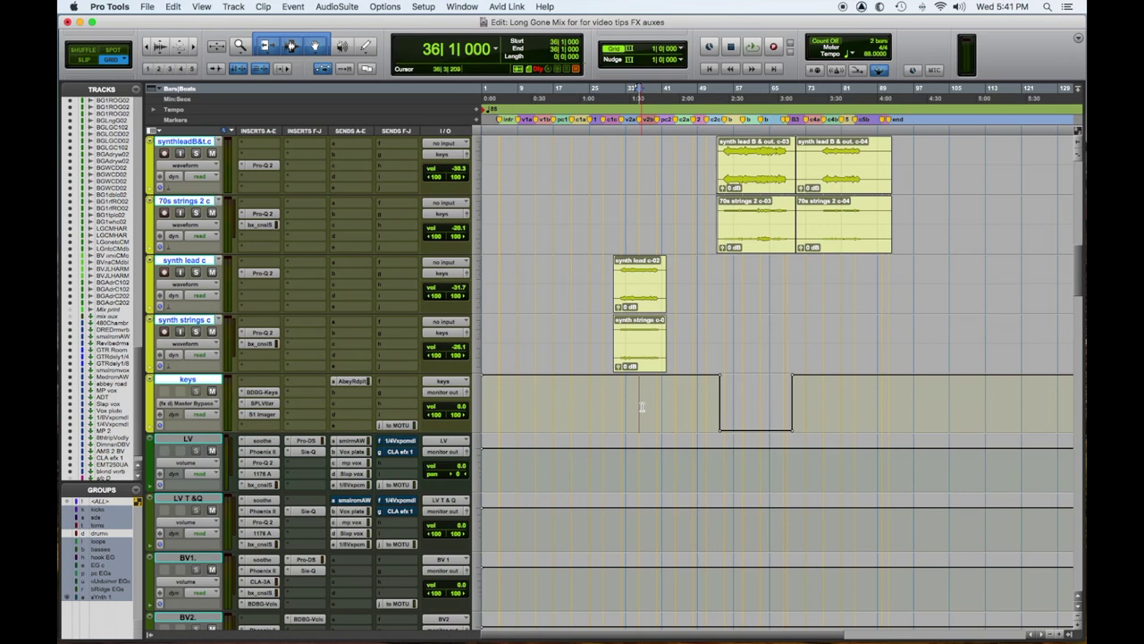
{"action": "key", "text": "space"}
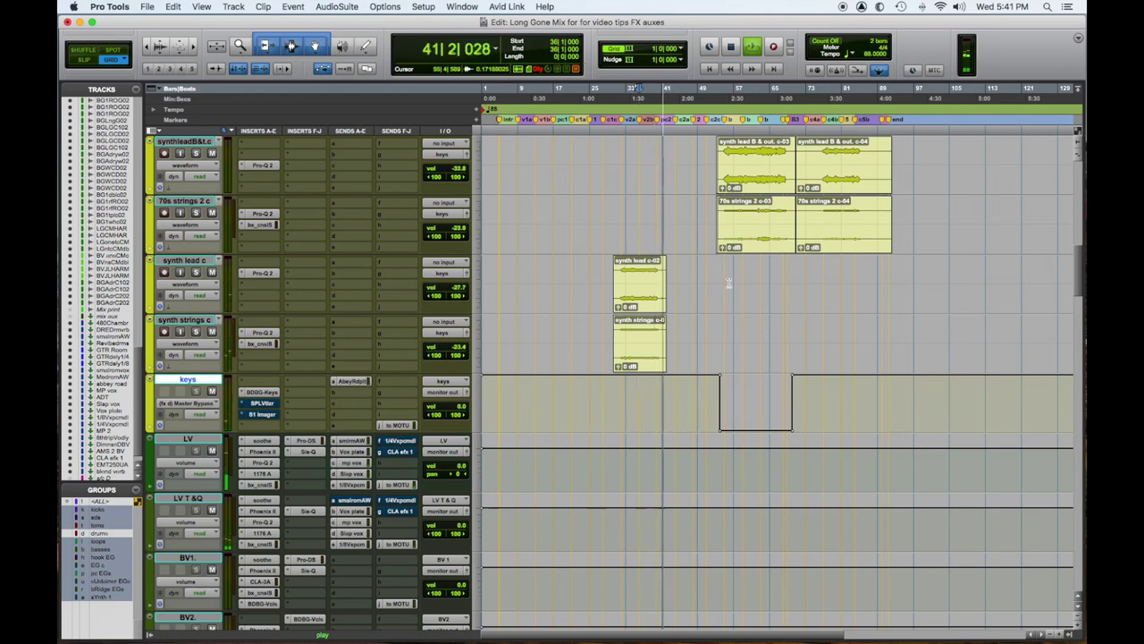
{"action": "left_click", "coordinate": [730, 282]}
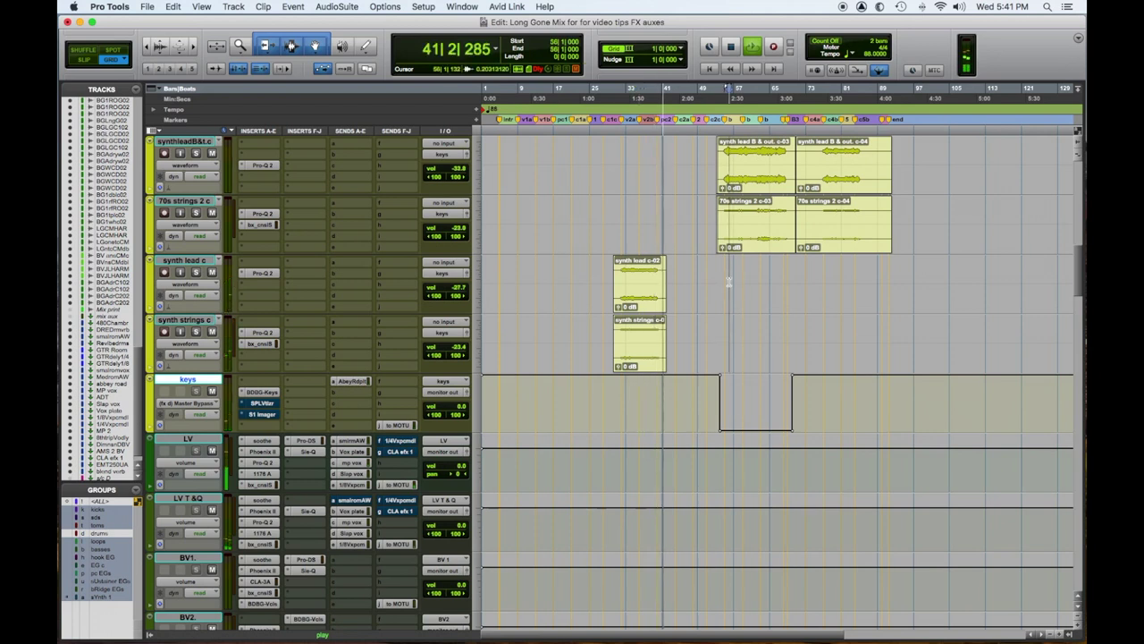
{"action": "key", "text": "space"}
{"action": "left_click", "coordinate": [729, 282]}
{"action": "key", "text": "space"}
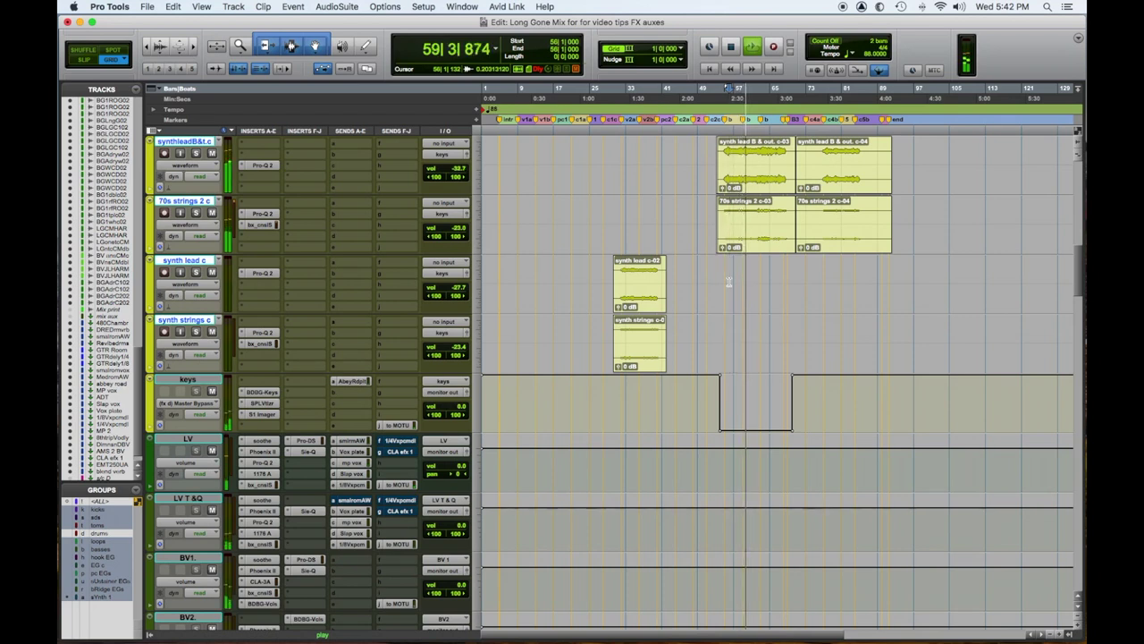
Play the mix from bar 9 and solo the clean arp guitar track.
{"action": "key", "text": "KP_Decimal"}
{"action": "key", "text": "5"}
{"action": "key", "text": "KP_Decimal"}
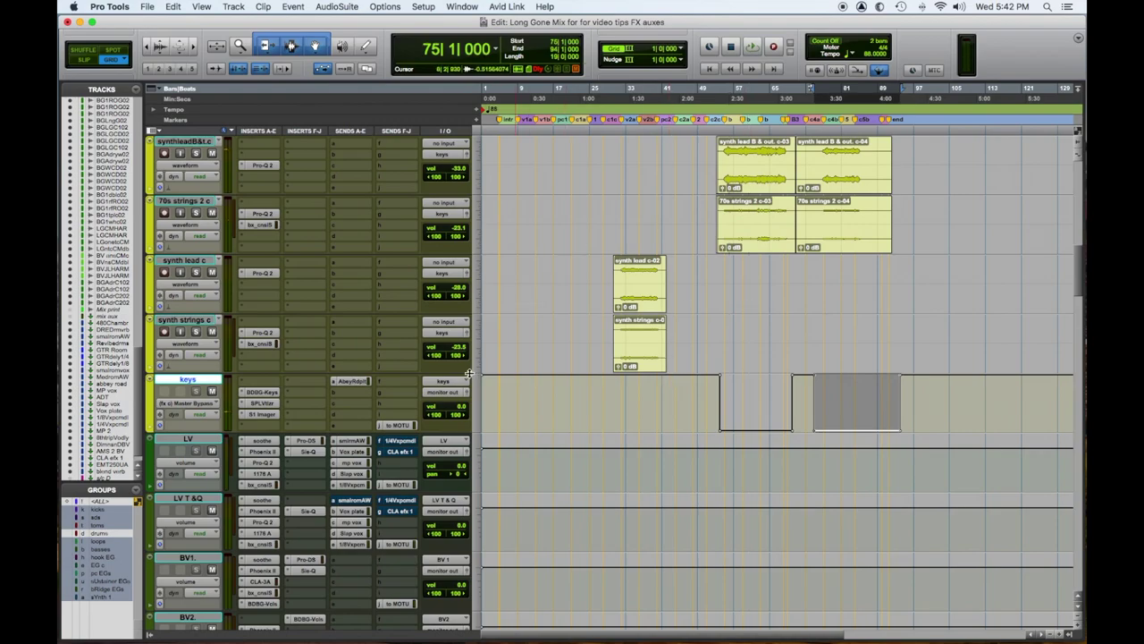
{"action": "scroll", "coordinate": [469, 373], "scroll_direction": "down", "scroll_amount": 5}
{"action": "scroll", "coordinate": [466, 374], "scroll_direction": "up", "scroll_amount": 10}
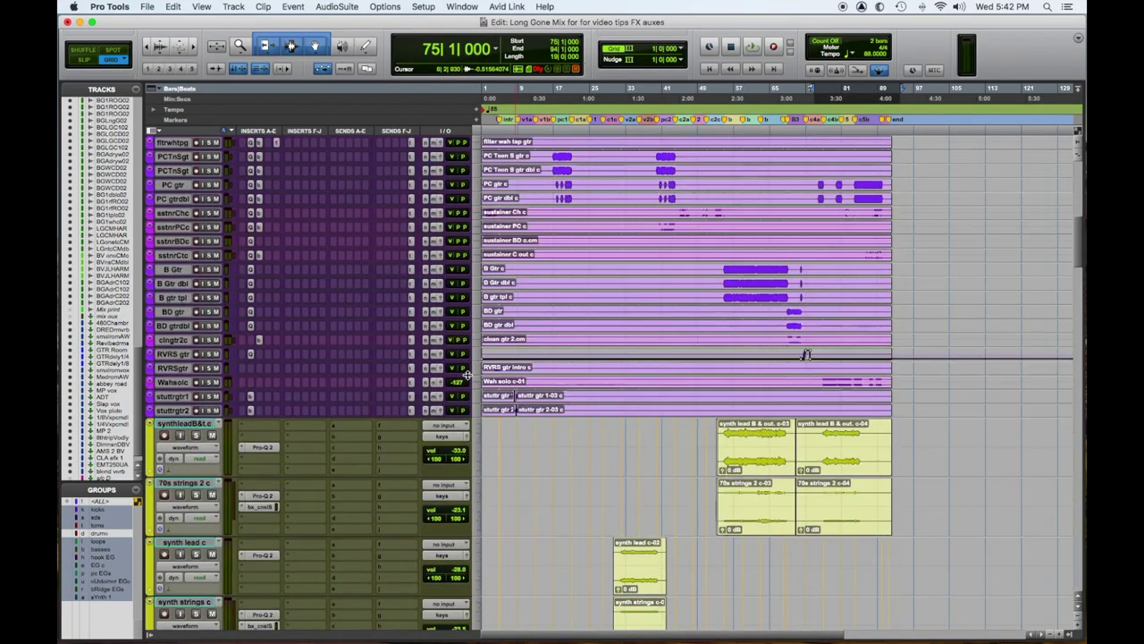
{"action": "scroll", "coordinate": [466, 374], "scroll_direction": "up", "scroll_amount": 10}
{"action": "scroll", "coordinate": [465, 374], "scroll_direction": "down", "scroll_amount": 5}
{"action": "scroll", "coordinate": [358, 313], "scroll_direction": "up", "scroll_amount": 3}
{"action": "key", "text": "space"}
{"action": "left_click", "coordinate": [208, 242]}
{"action": "left_click", "coordinate": [208, 242]}
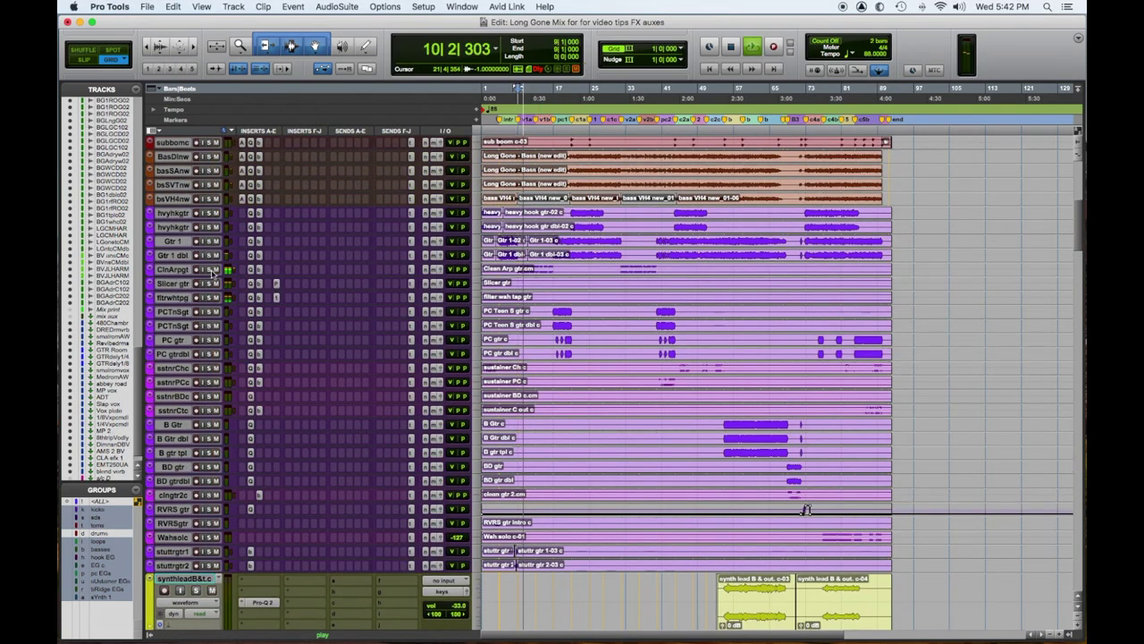
{"action": "left_click", "coordinate": [210, 270]}
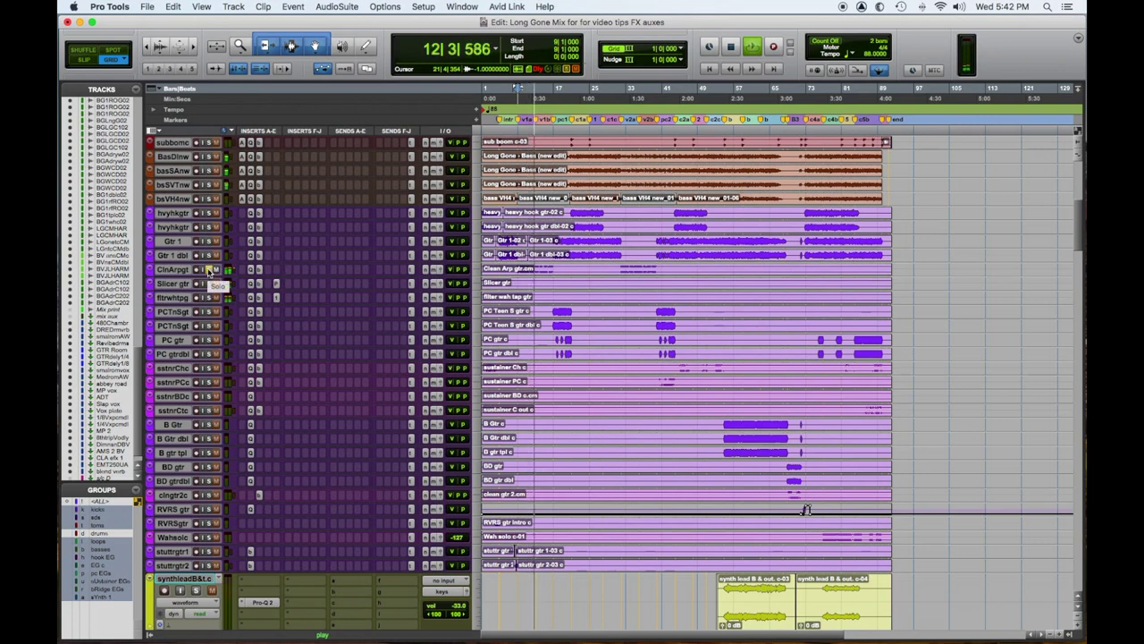
Add a GTR Room send to the clean arp guitar track and set its level to -11.8 dB.
{"action": "left_click", "coordinate": [331, 275]}
{"action": "mouse_move", "coordinate": [347, 280]}
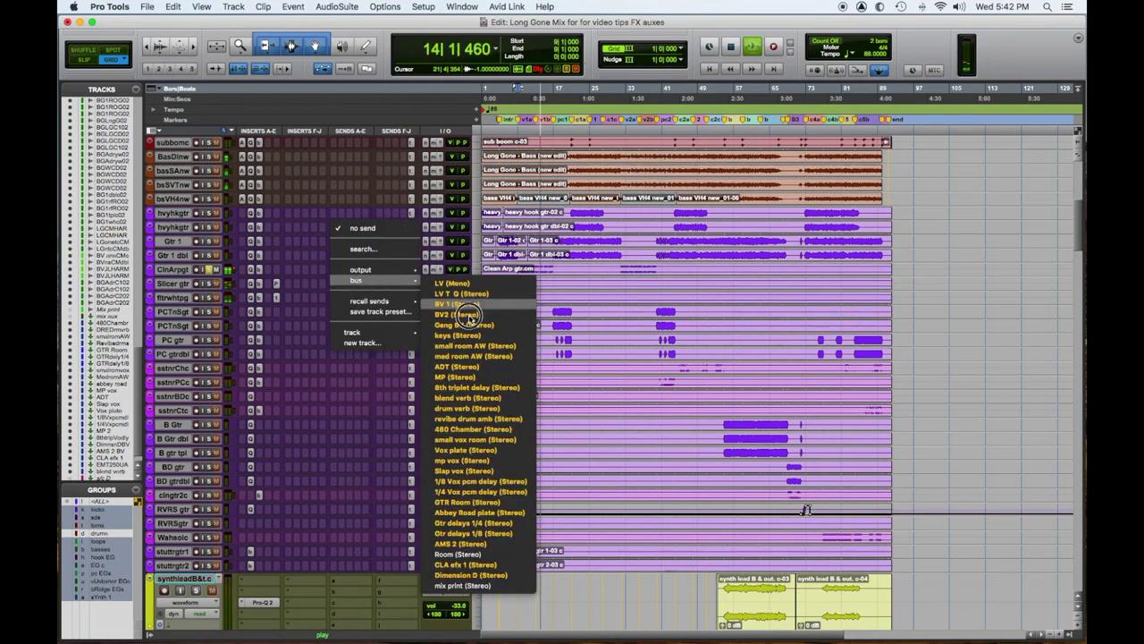
{"action": "left_click", "coordinate": [466, 501]}
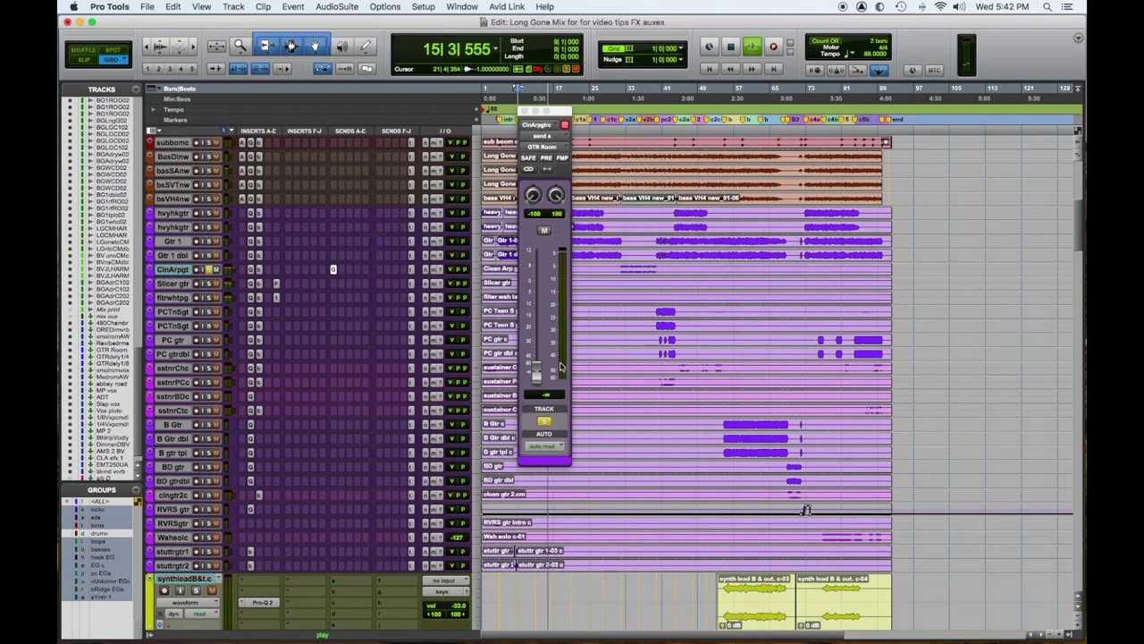
{"action": "left_click", "coordinate": [536, 373], "text": "alt"}
{"action": "left_click_drag", "start_coordinate": [540, 295], "coordinate": [537, 312]}
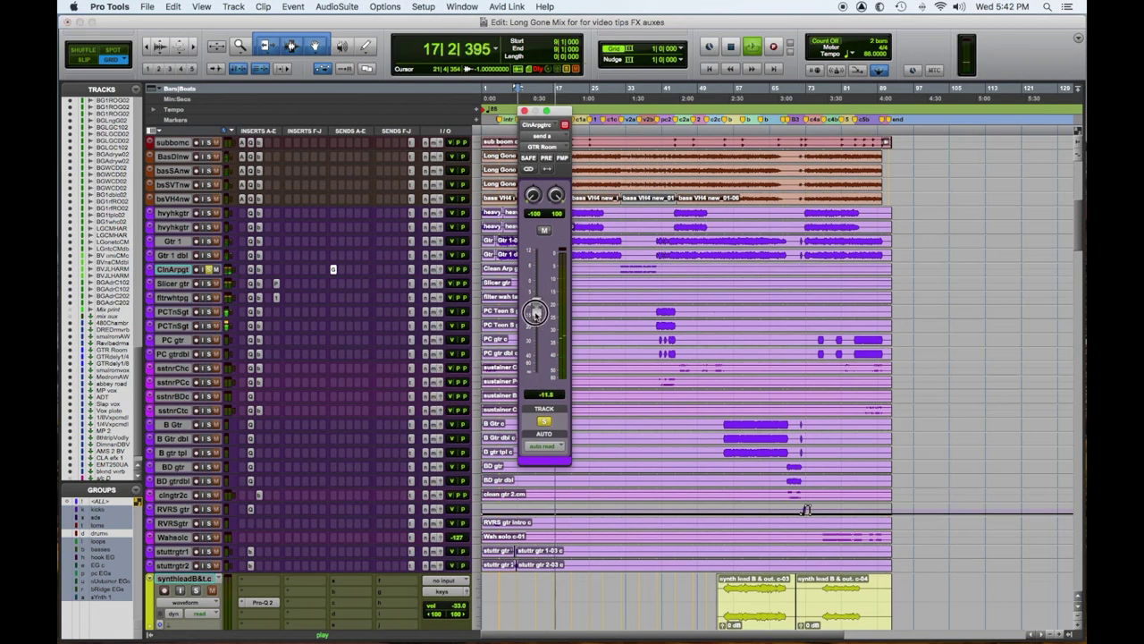
Unsolo the clean arp guitar, replay from bar 9, lower its GTR Room send to -15.3 dB and close the send window.
{"action": "key", "text": "space"}
{"action": "left_click", "coordinate": [207, 269]}
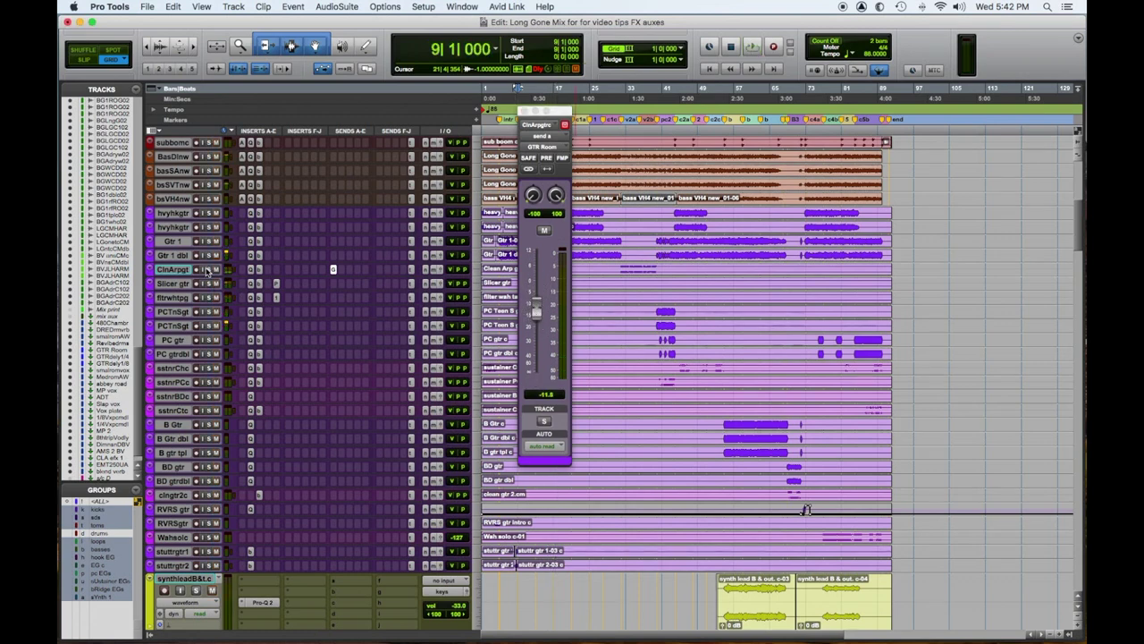
{"action": "key", "text": "space"}
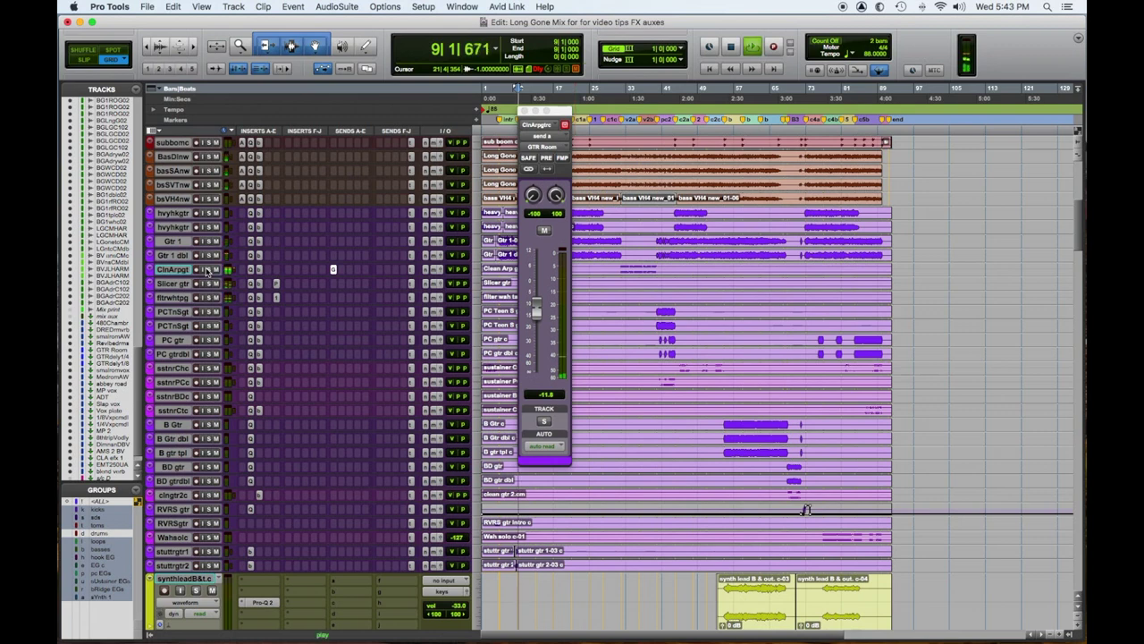
{"action": "left_click_drag", "start_coordinate": [536, 307], "coordinate": [539, 319]}
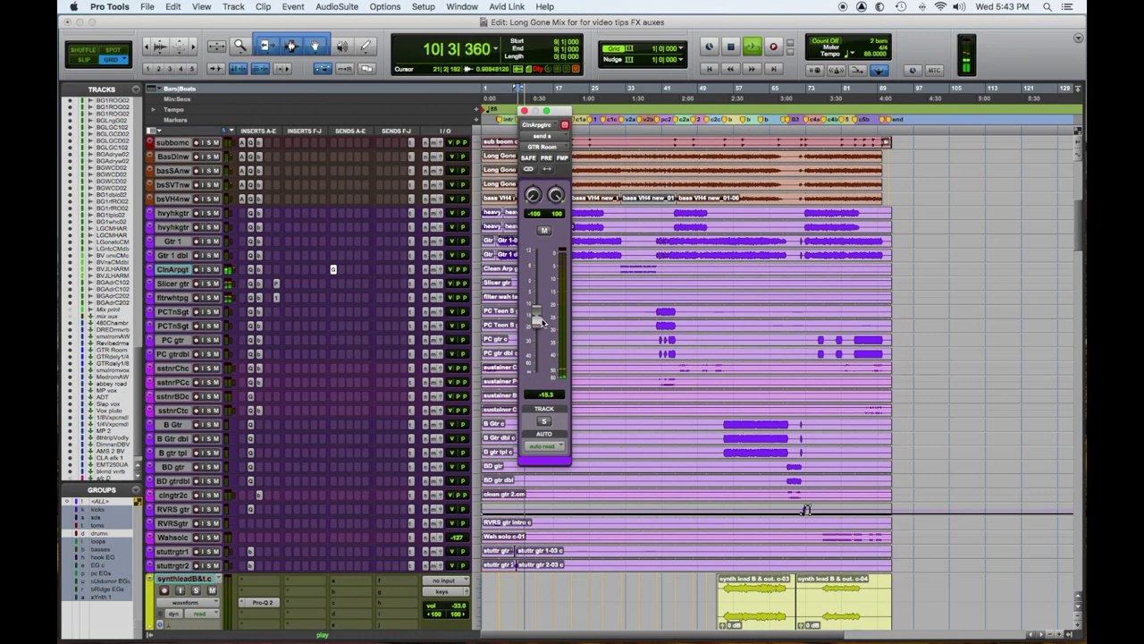
{"action": "left_click", "coordinate": [175, 269]}
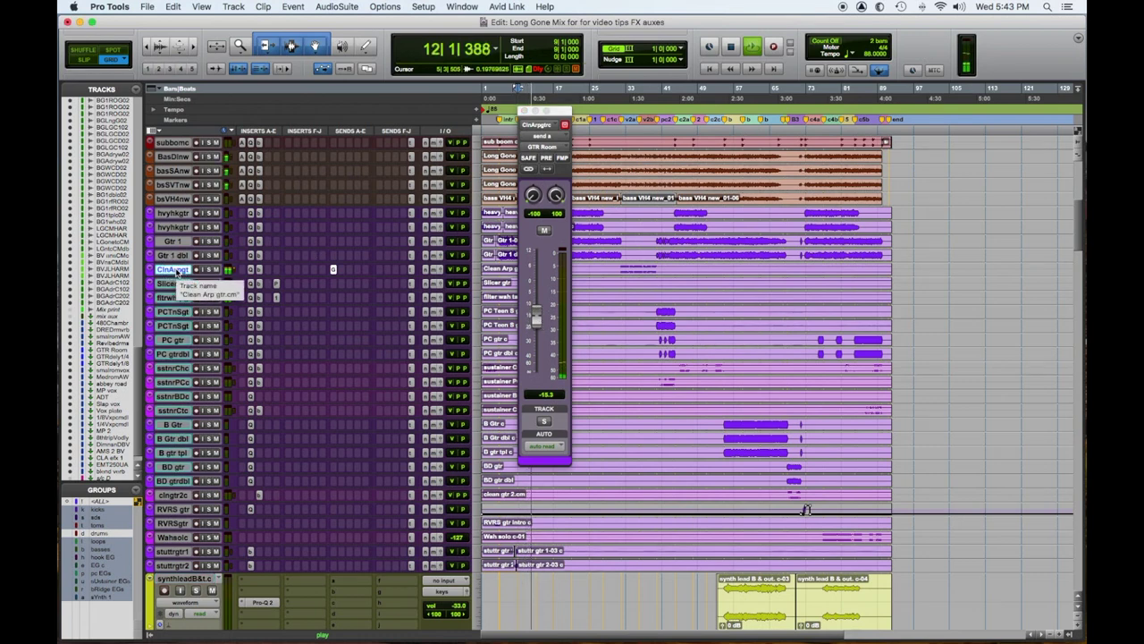
{"action": "key", "text": "super+w"}
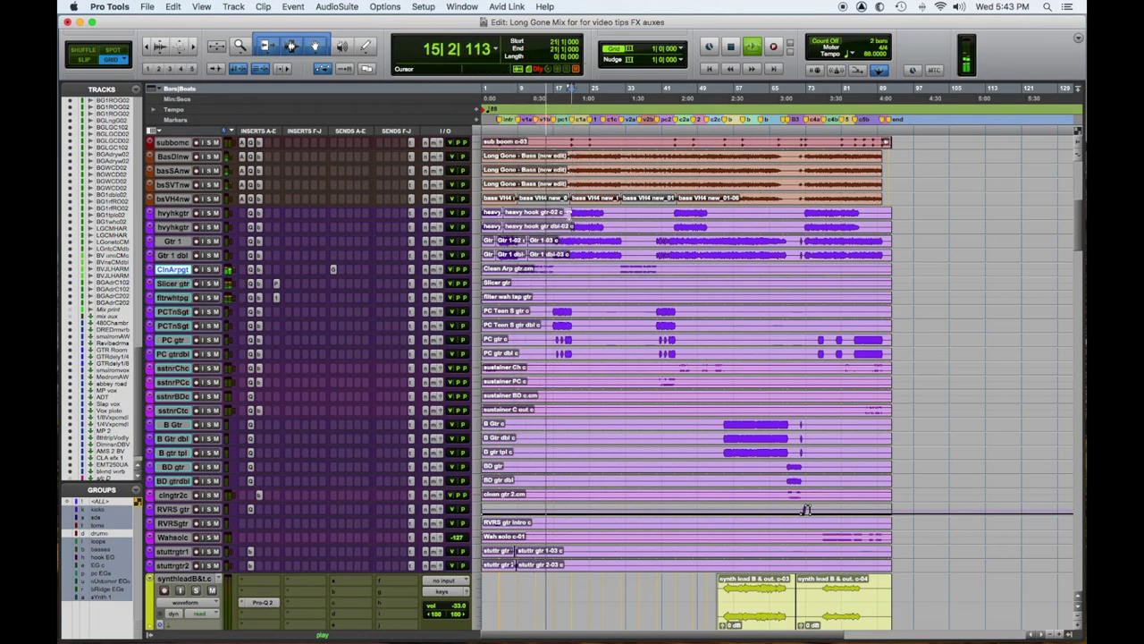
Solo both heavy hook guitar tracks, play from bar 21 and add a GTR Room send to both.
{"action": "key", "text": "space"}
{"action": "key", "text": "p"}
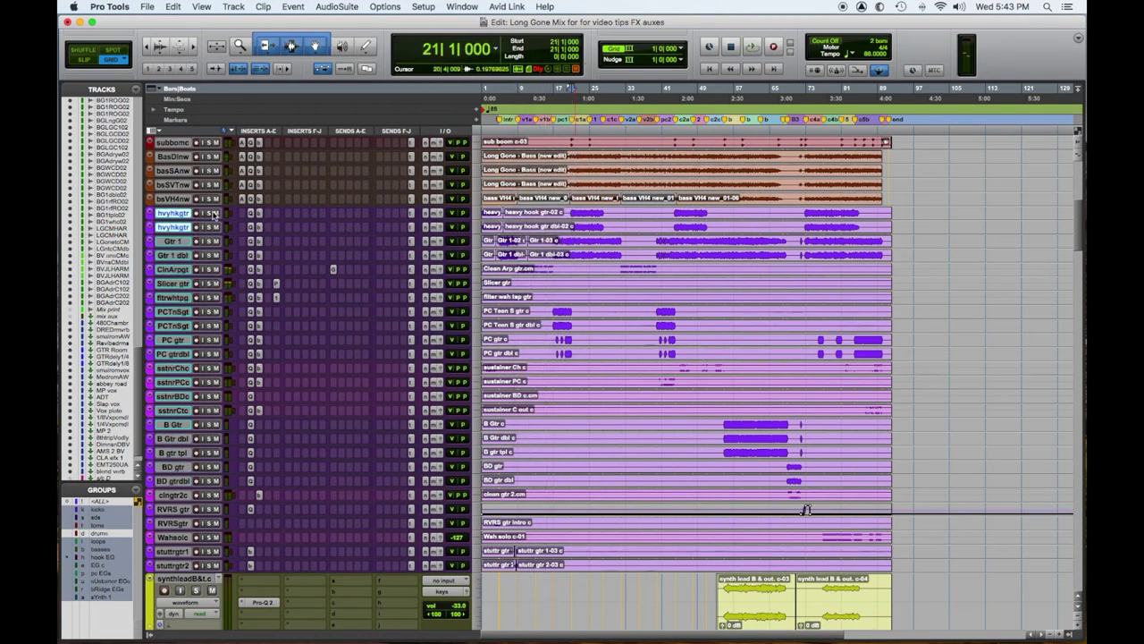
{"action": "left_click", "coordinate": [209, 213]}
{"action": "key", "text": "space"}
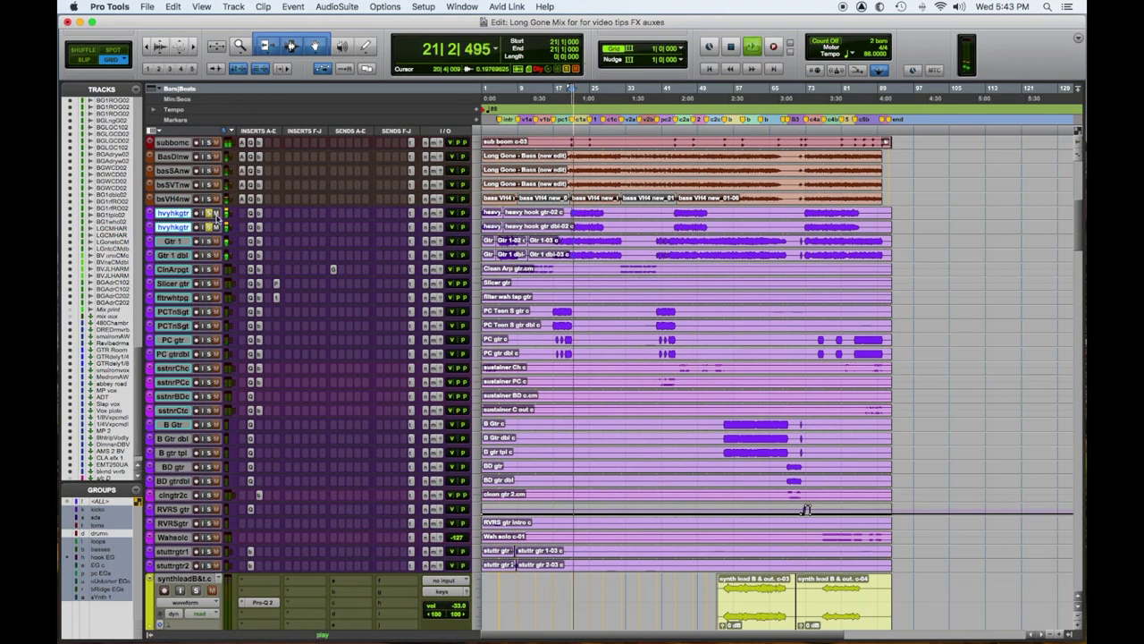
{"action": "left_click", "coordinate": [336, 217]}
{"action": "mouse_move", "coordinate": [376, 223]}
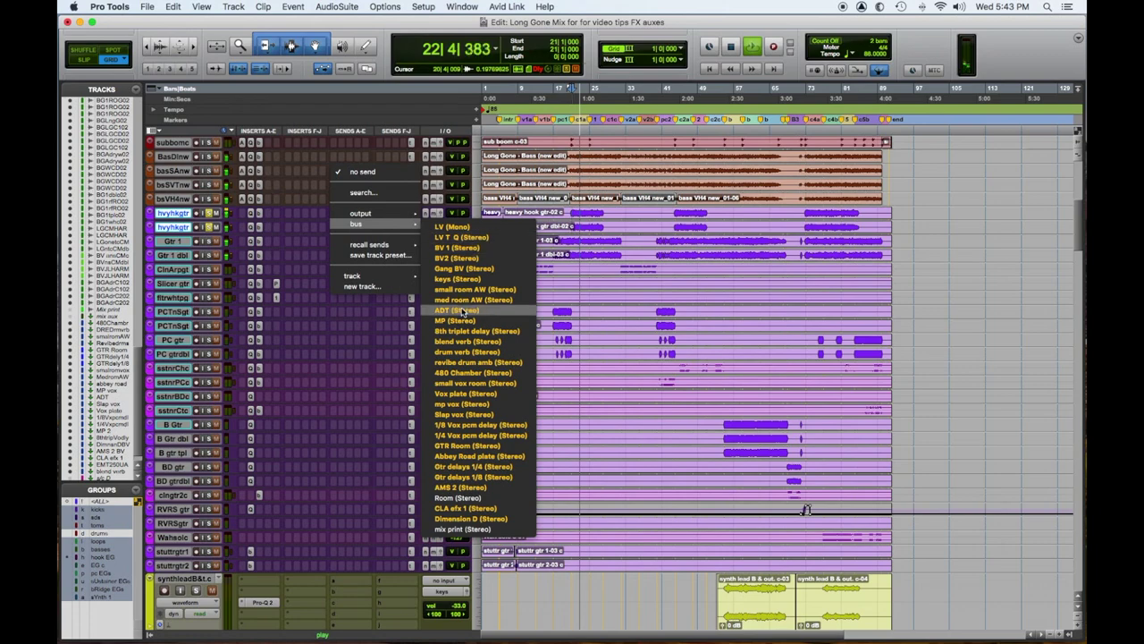
{"action": "left_click", "coordinate": [474, 424]}
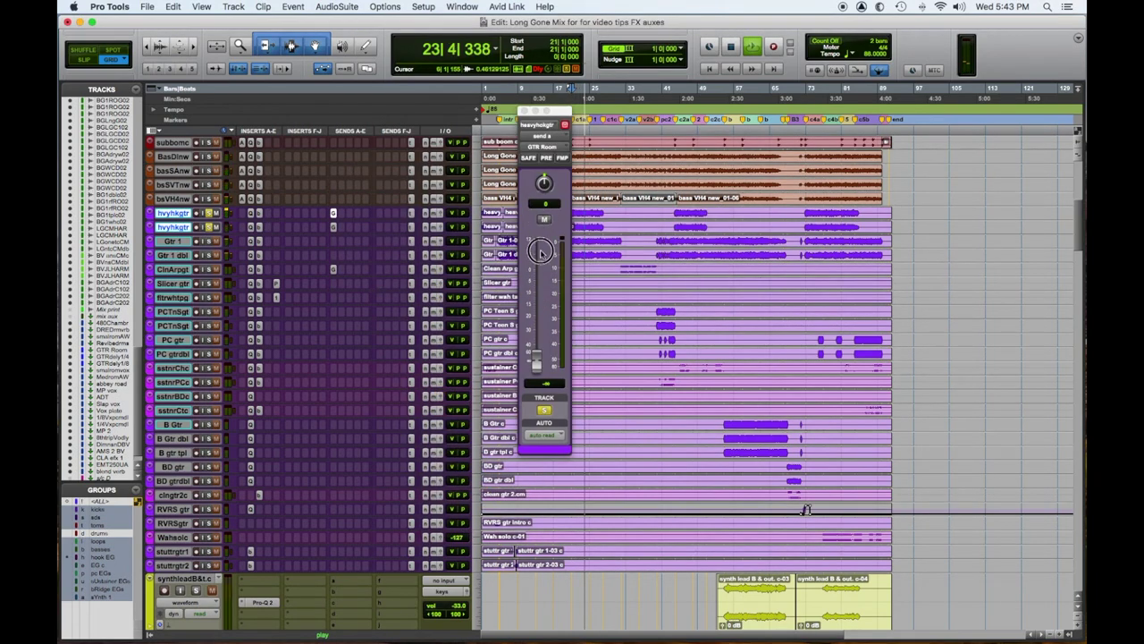
Set the heavy hook guitar's GTR Room send to pan -100 and -15.3 dB, and its double's to pan 100 and -11.3 dB.
{"action": "left_click_drag", "start_coordinate": [543, 183], "coordinate": [544, 186]}
{"action": "left_click_drag", "start_coordinate": [536, 360], "coordinate": [528, 306]}
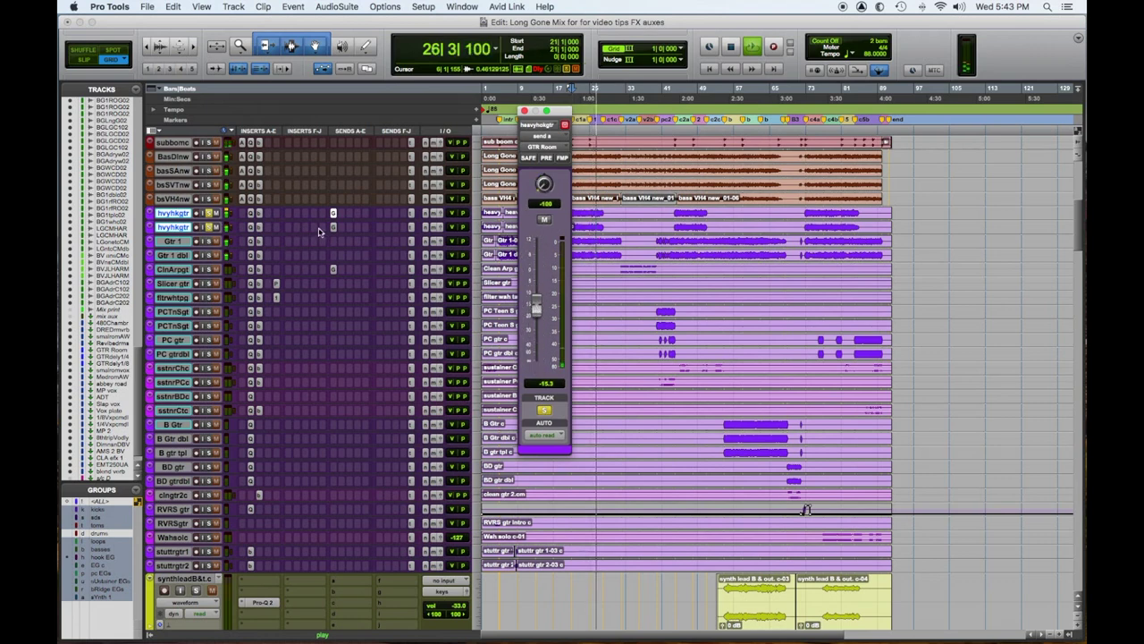
{"action": "left_click", "coordinate": [333, 227]}
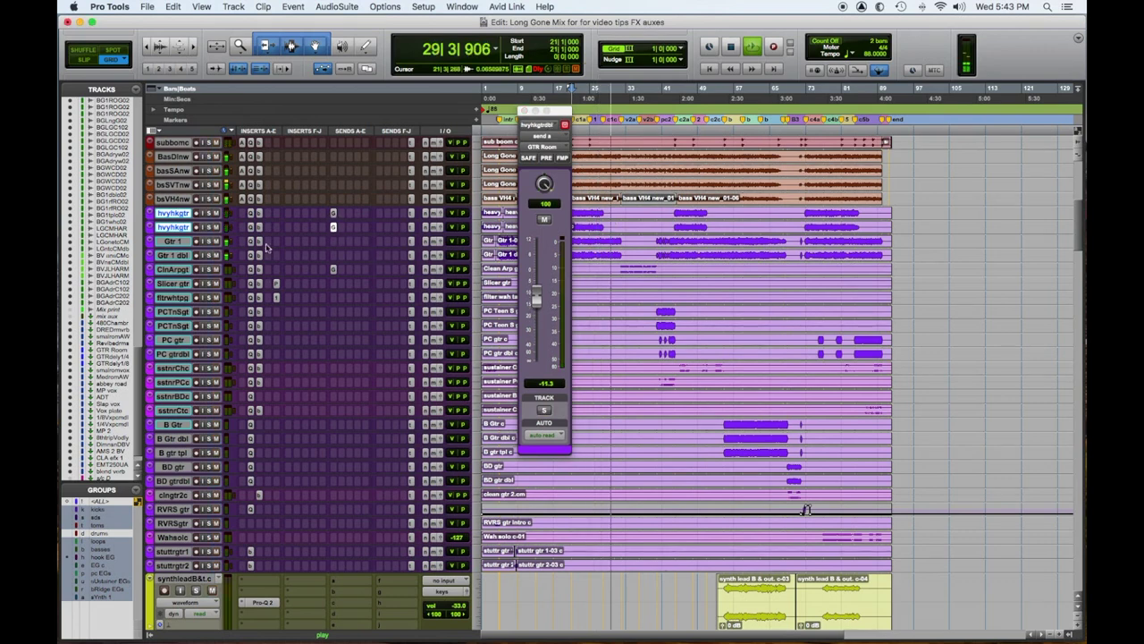
Replay from bar 21 with Gtr 1 and Gtr 1 dbl soloed, unsolo them to compare with the full mix, and stop.
{"action": "key", "text": "space"}
{"action": "key", "text": "space"}
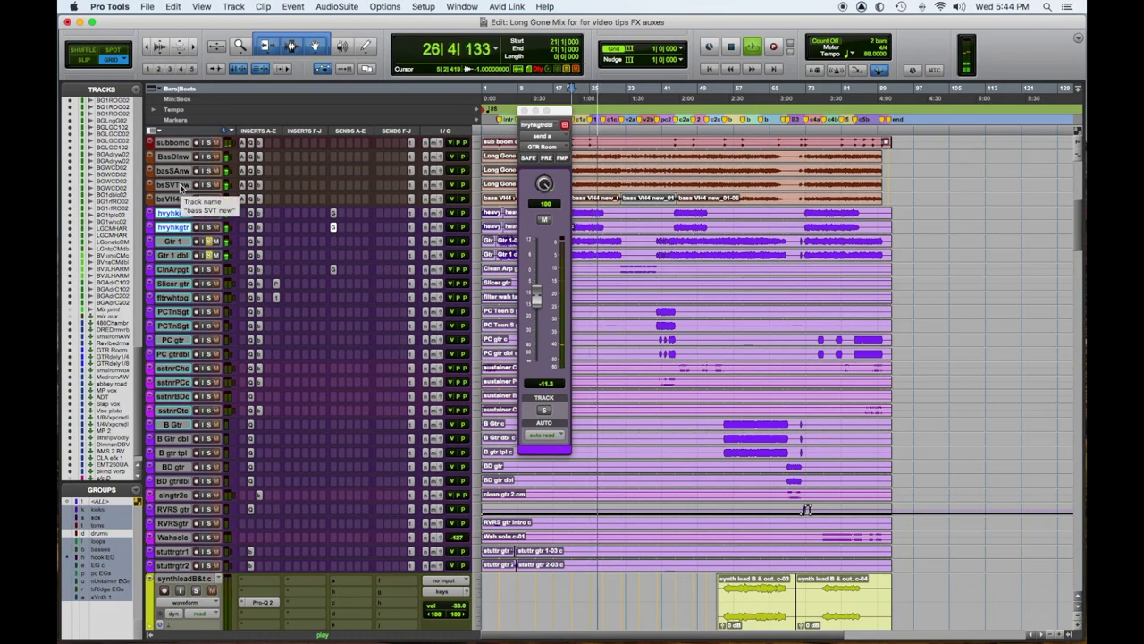
{"action": "key", "text": "shift+s"}
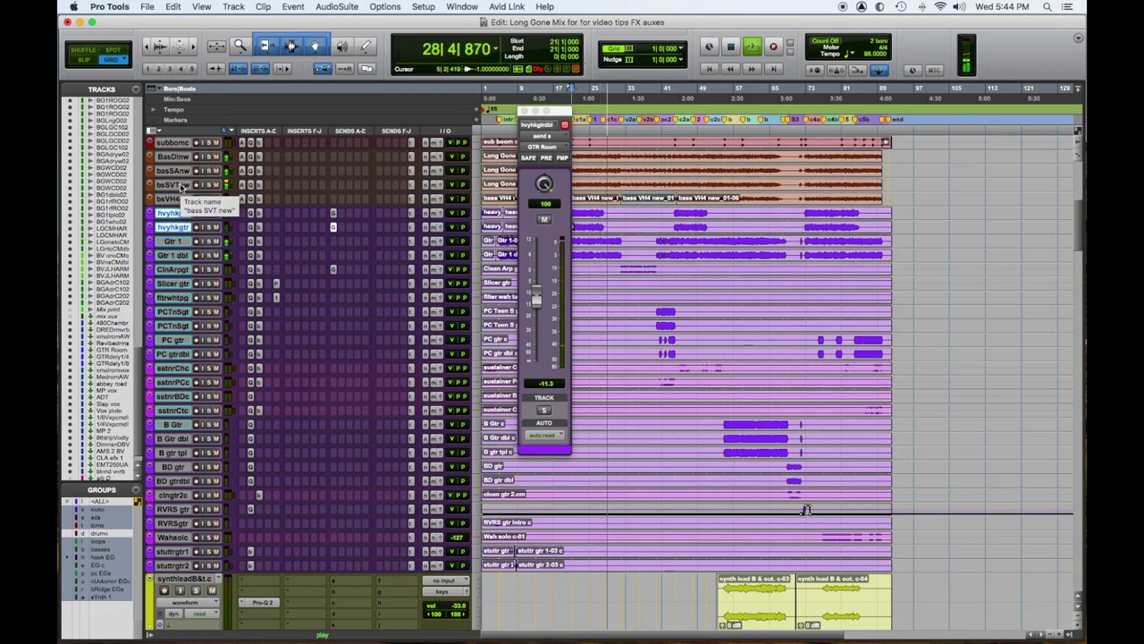
{"action": "key", "text": "space"}
Solo the two PC Teen S guitars and two PC guitars, play from bar 18 and add a GTR Room send to all four.
{"action": "scroll", "coordinate": [425, 253], "scroll_direction": "down", "scroll_amount": 3}
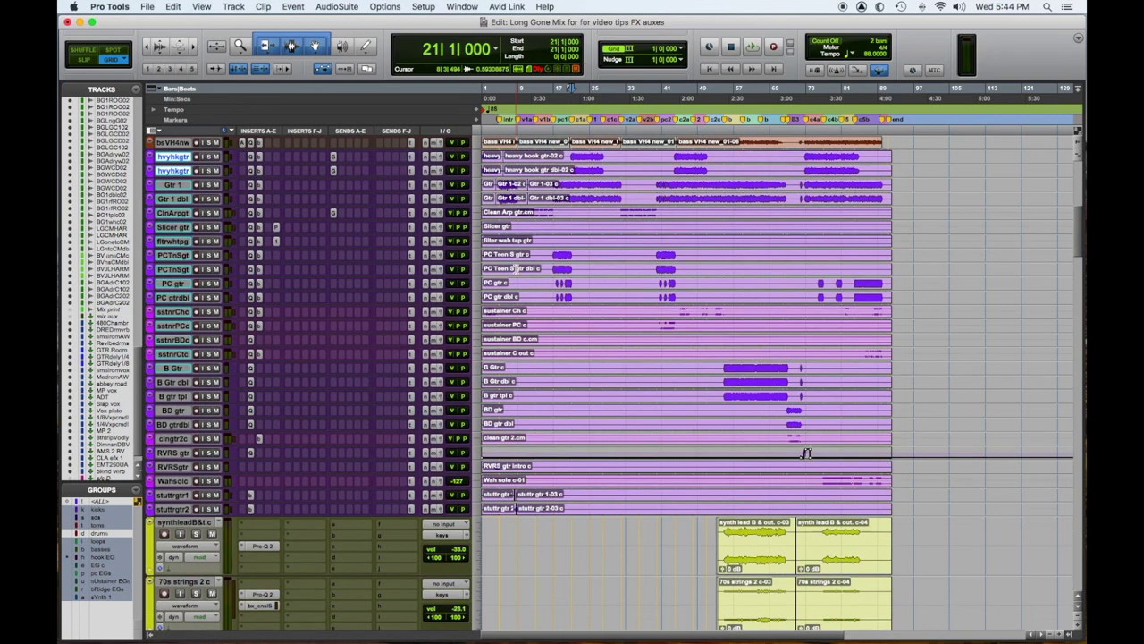
{"action": "key", "text": "period"}
{"action": "key", "text": "1"}
{"action": "key", "text": "period"}
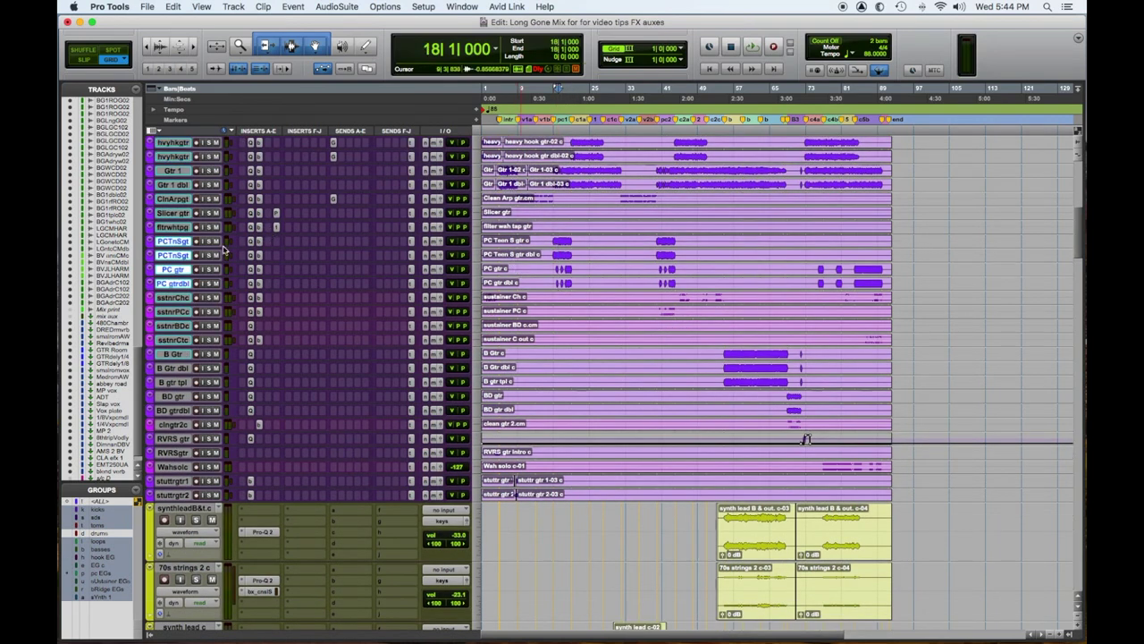
{"action": "left_click", "coordinate": [211, 246]}
{"action": "key", "text": "space"}
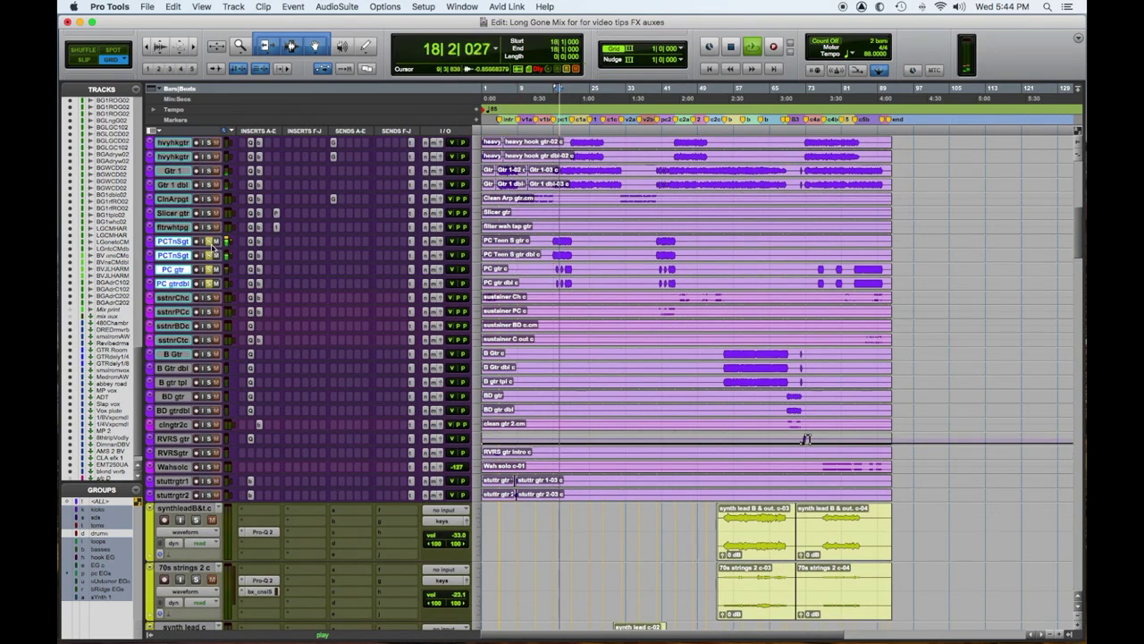
{"action": "left_click", "coordinate": [332, 244]}
{"action": "mouse_move", "coordinate": [393, 252]}
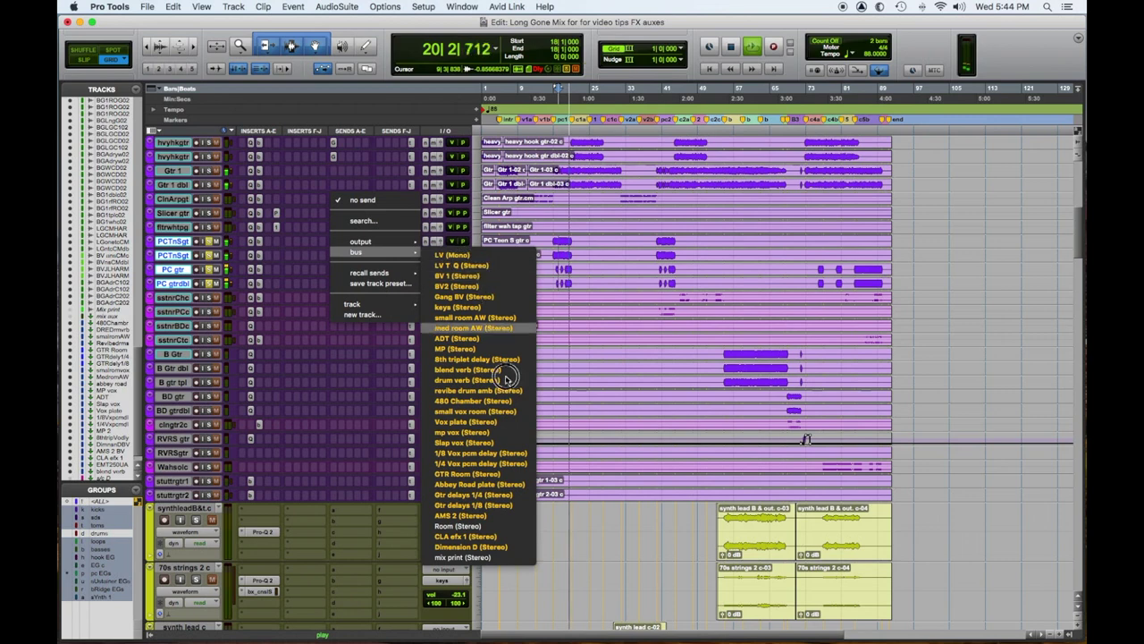
{"action": "left_click", "coordinate": [503, 473]}
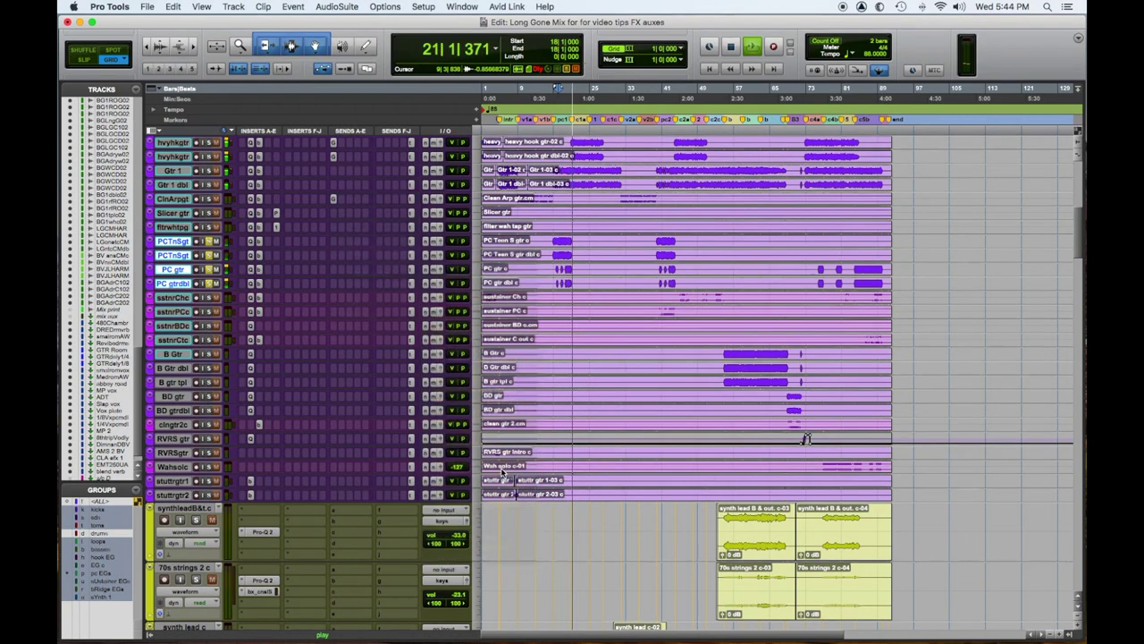
Stop playback and copy the current volume and pan values of the four PC guitar tracks to Send A.
{"action": "key", "text": "space"}
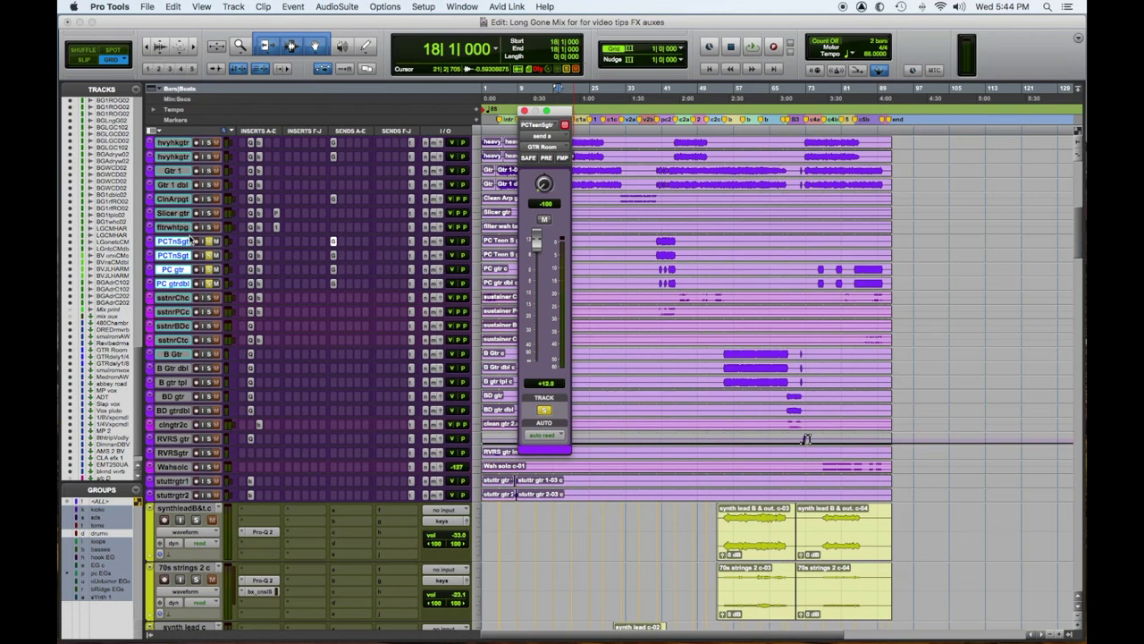
{"action": "key", "text": "super+alt+h"}
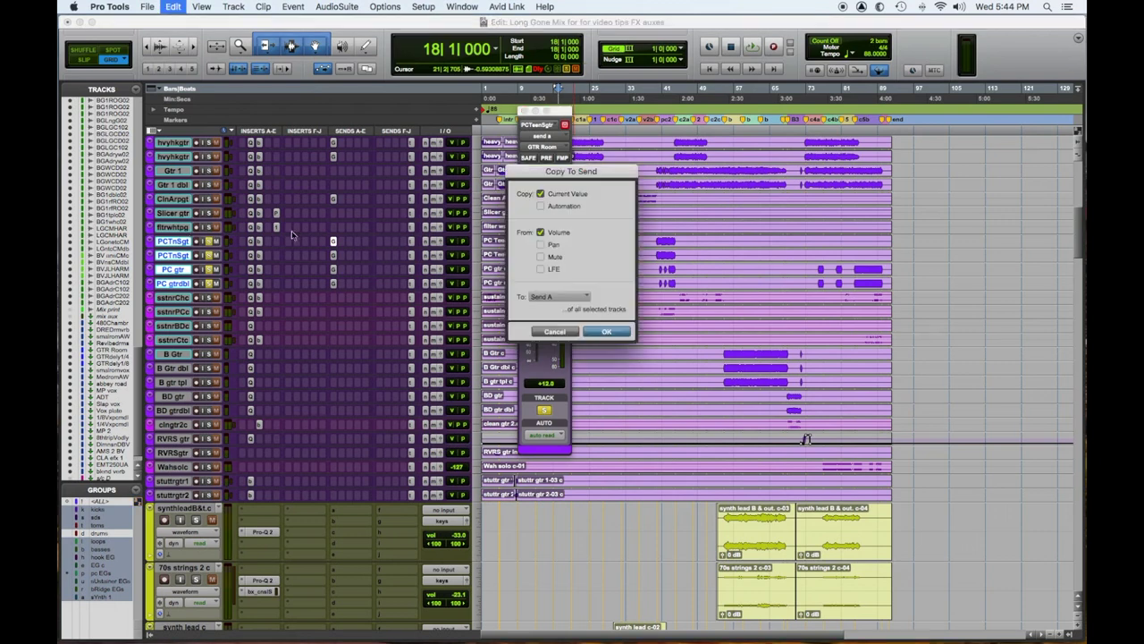
{"action": "left_click", "coordinate": [556, 244]}
{"action": "left_click", "coordinate": [610, 333]}
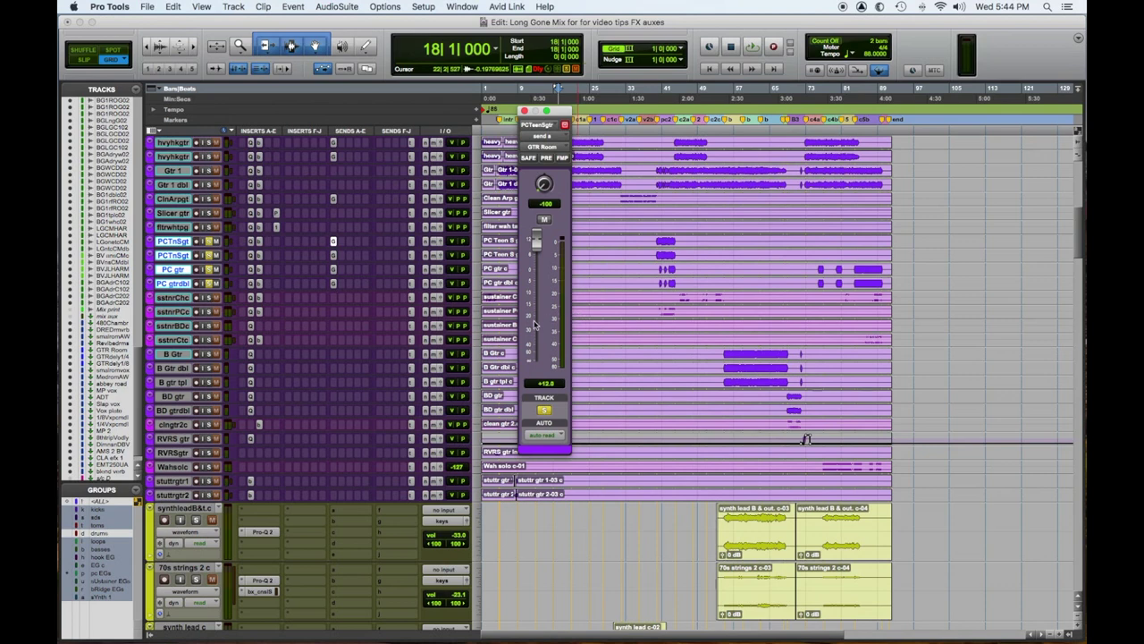
Play from bar 18, lower the four PC guitars' GTR Room sends to -13.1 dB, unsolo the tracks and replay.
{"action": "key", "text": "space"}
{"action": "left_click_drag", "start_coordinate": [537, 240], "coordinate": [536, 304]}
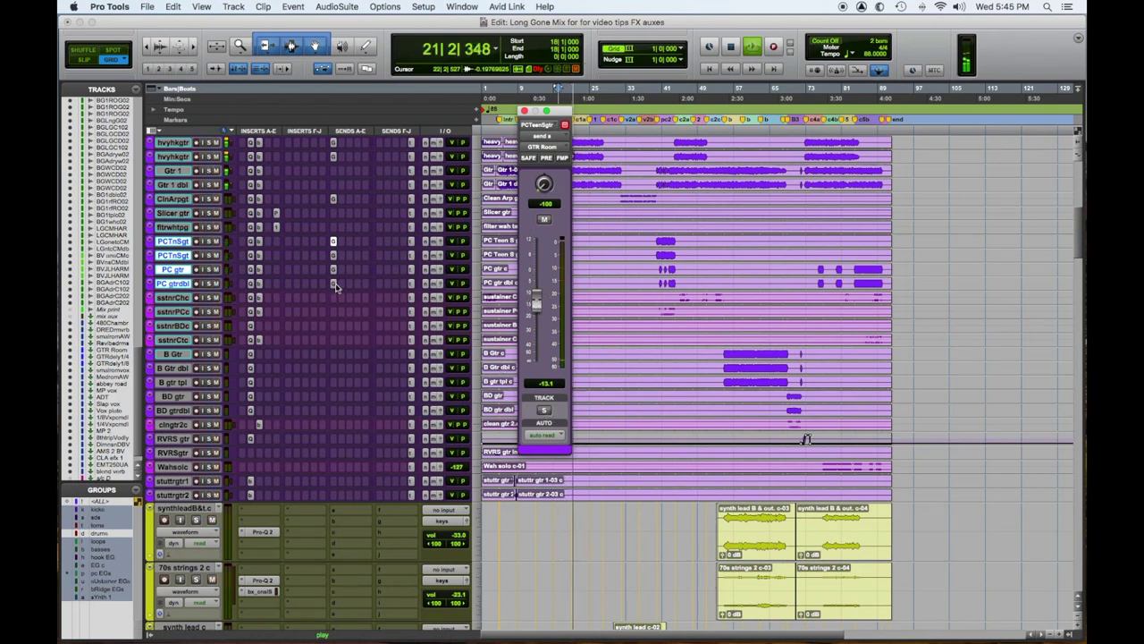
{"action": "key", "text": "space"}
{"action": "key", "text": "space"}
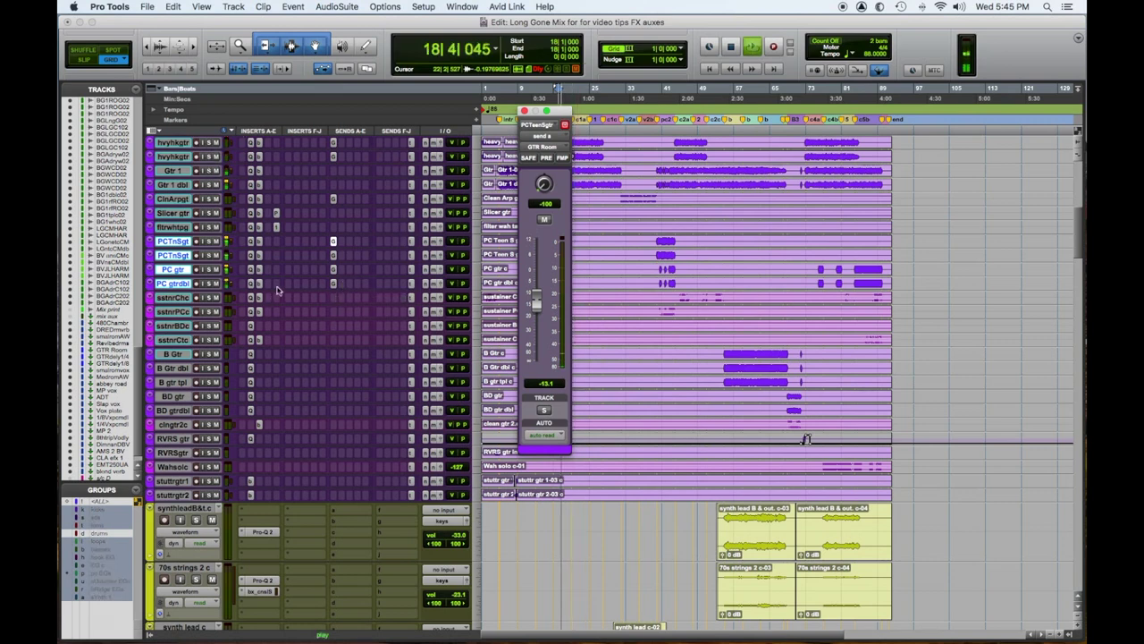
Set the GTR Room send level to -25.2 dB on the PC guitar double and -23.5 dB on the PC guitar.
{"action": "left_click", "coordinate": [334, 283]}
{"action": "left_click", "coordinate": [334, 283]}
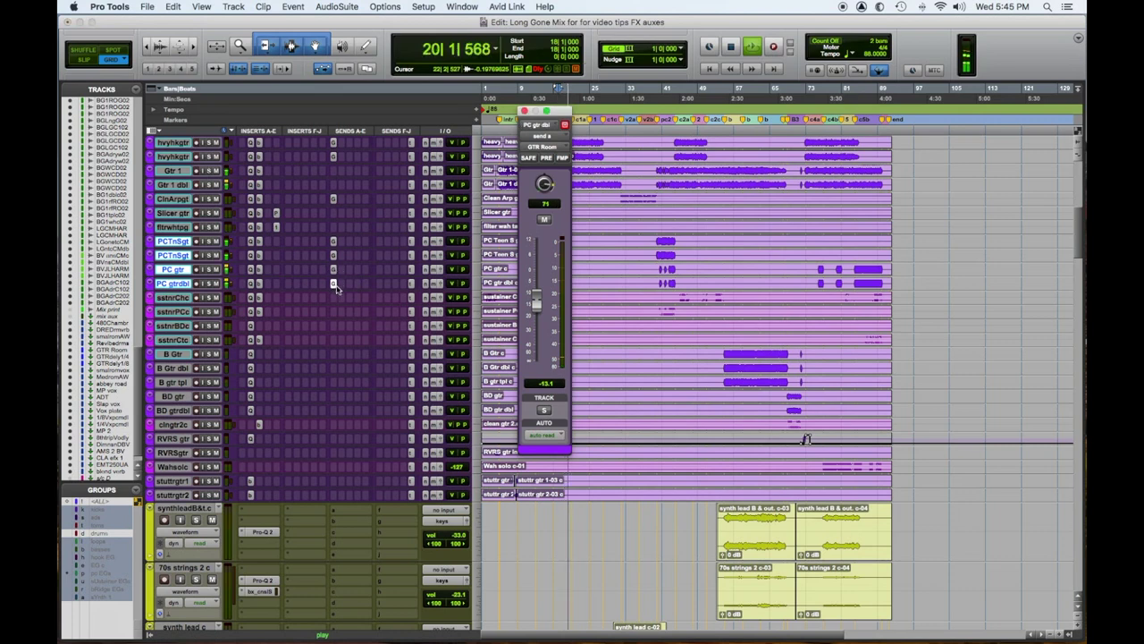
{"action": "left_click_drag", "start_coordinate": [527, 320], "coordinate": [528, 342]}
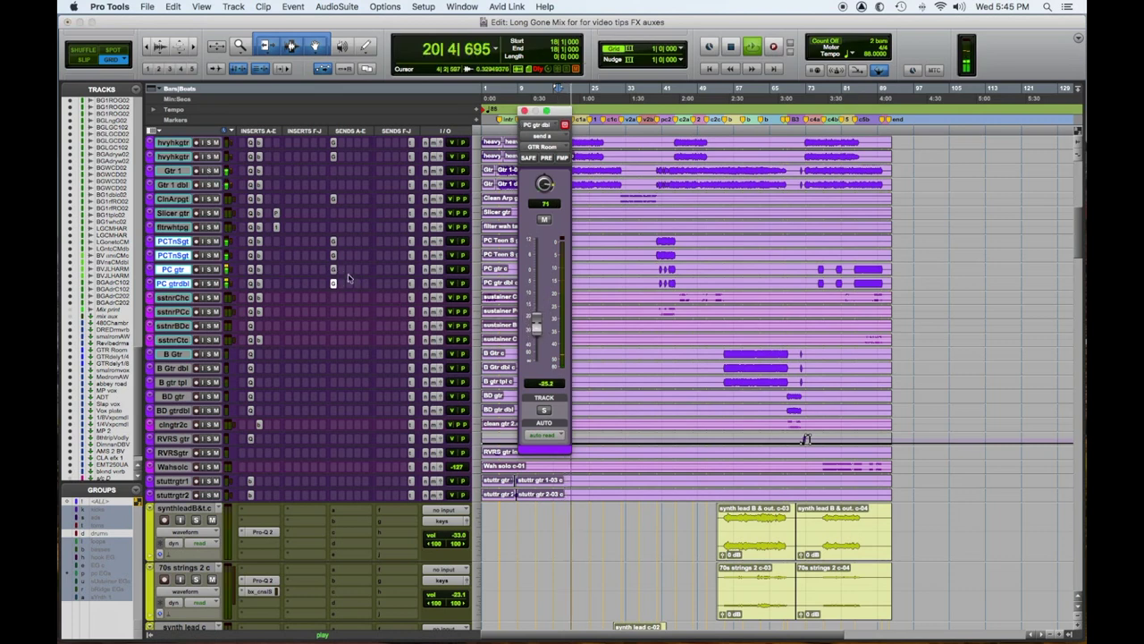
{"action": "key", "text": "space"}
{"action": "left_click", "coordinate": [333, 270]}
{"action": "left_click_drag", "start_coordinate": [538, 308], "coordinate": [537, 324]}
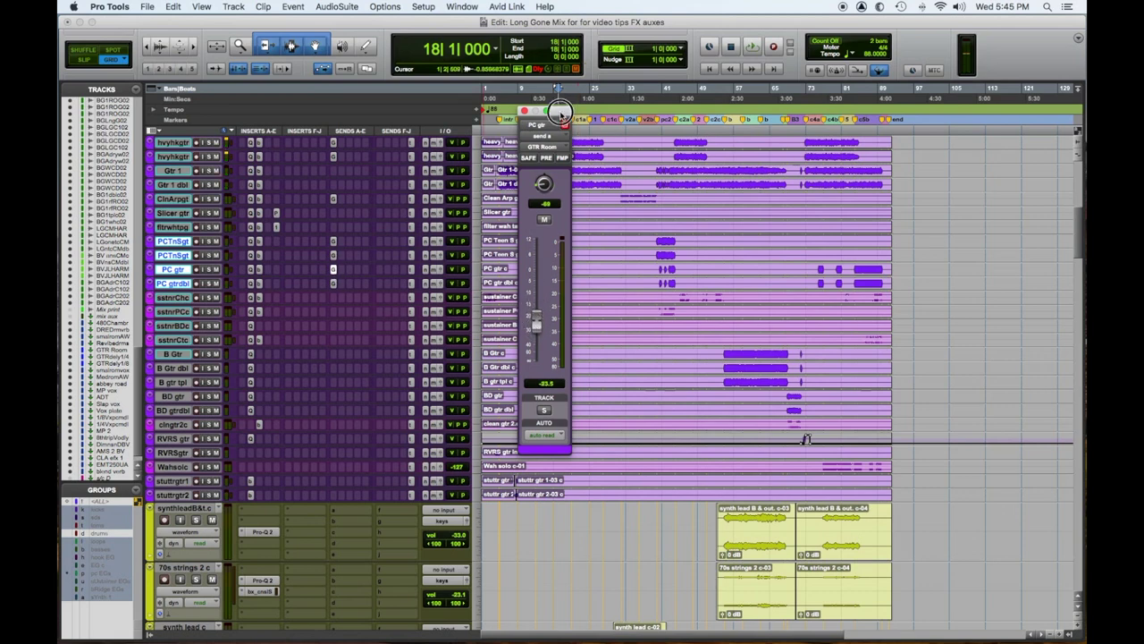
Select bars 17 to 22 on the PC Teen S guitar, close the send window, start playback and enlarge the drum tracks.
{"action": "left_click_drag", "start_coordinate": [560, 111], "coordinate": [379, 286]}
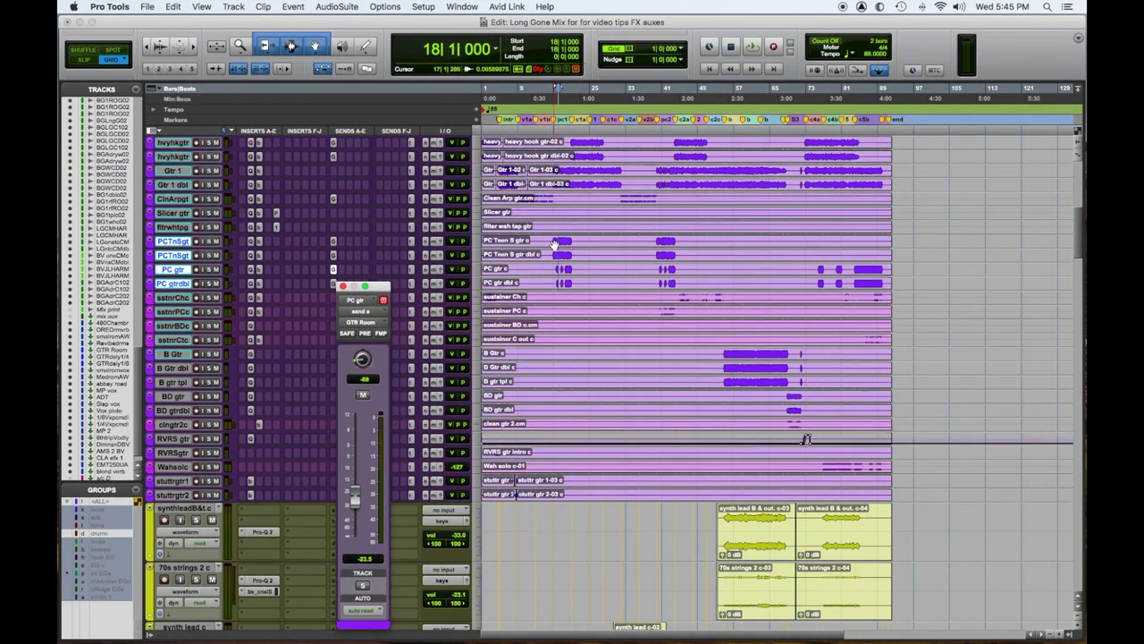
{"action": "left_click_drag", "start_coordinate": [554, 239], "coordinate": [574, 244]}
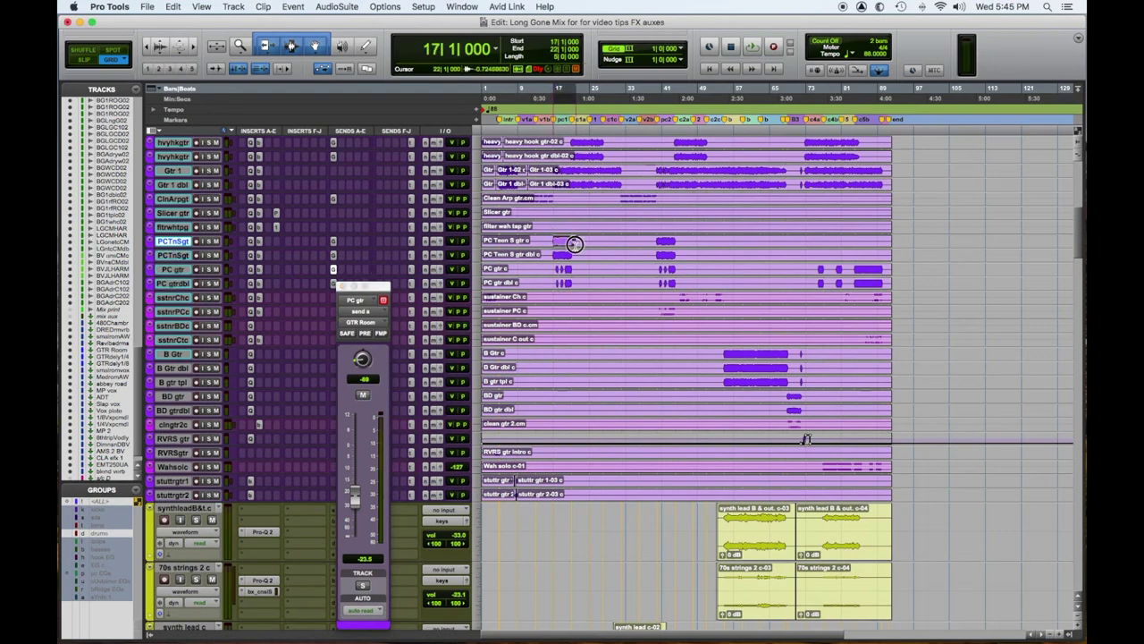
{"action": "key", "text": "super+w"}
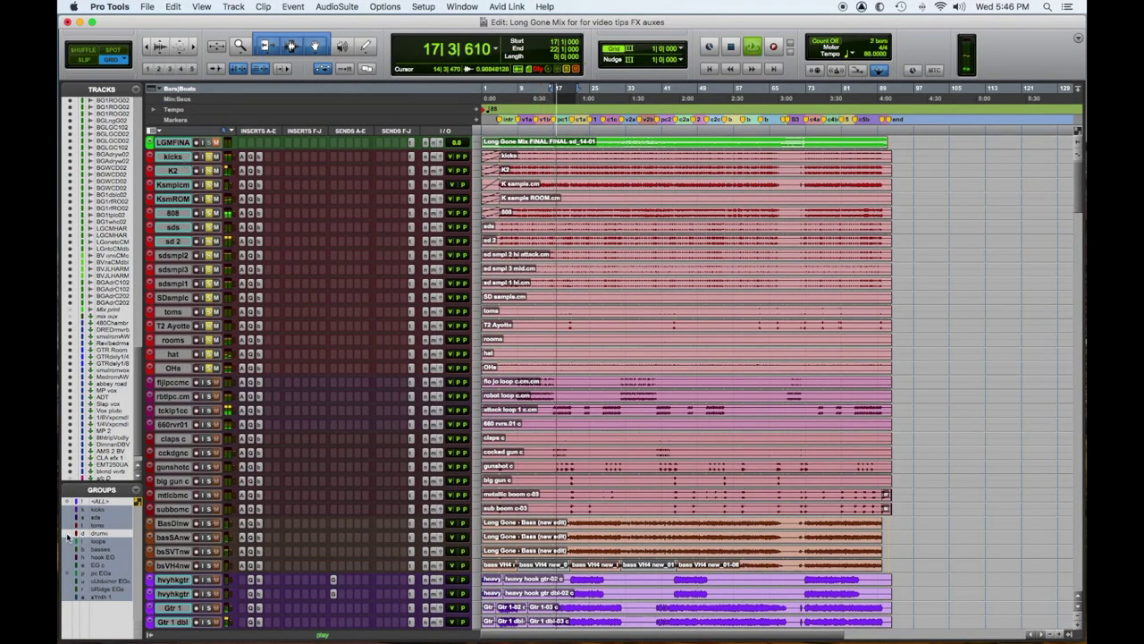
{"action": "left_click", "coordinate": [479, 198]}
{"action": "left_click", "coordinate": [488, 231]}
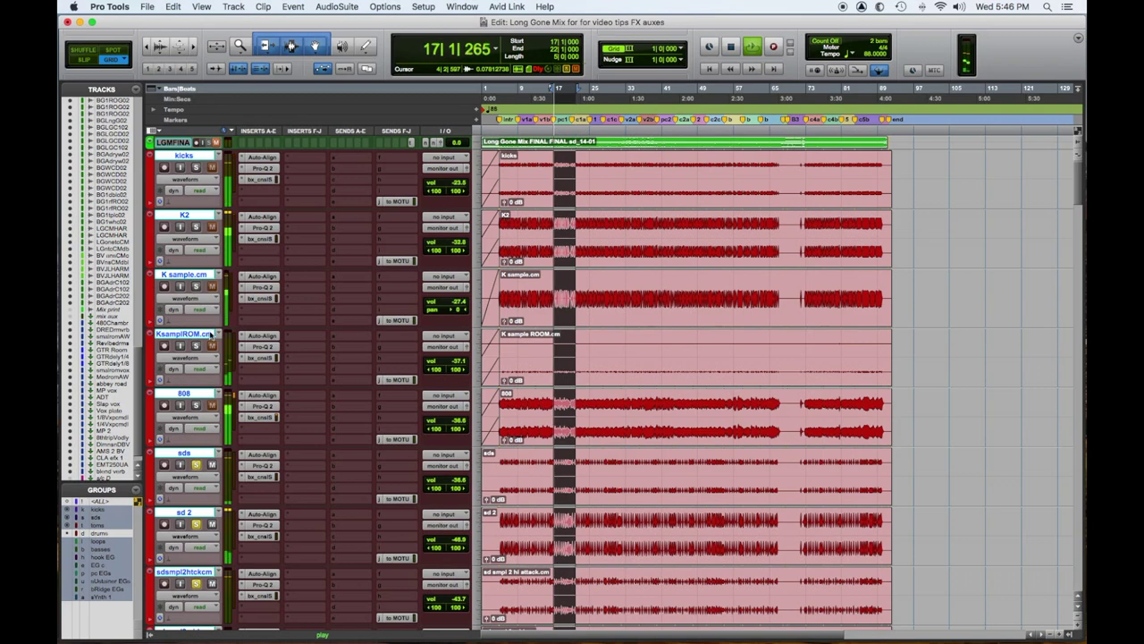
Solo the four kick tracks instead of the snares and raise the K sample ROOM clip gain to +17.1 dB.
{"action": "left_click", "coordinate": [196, 466]}
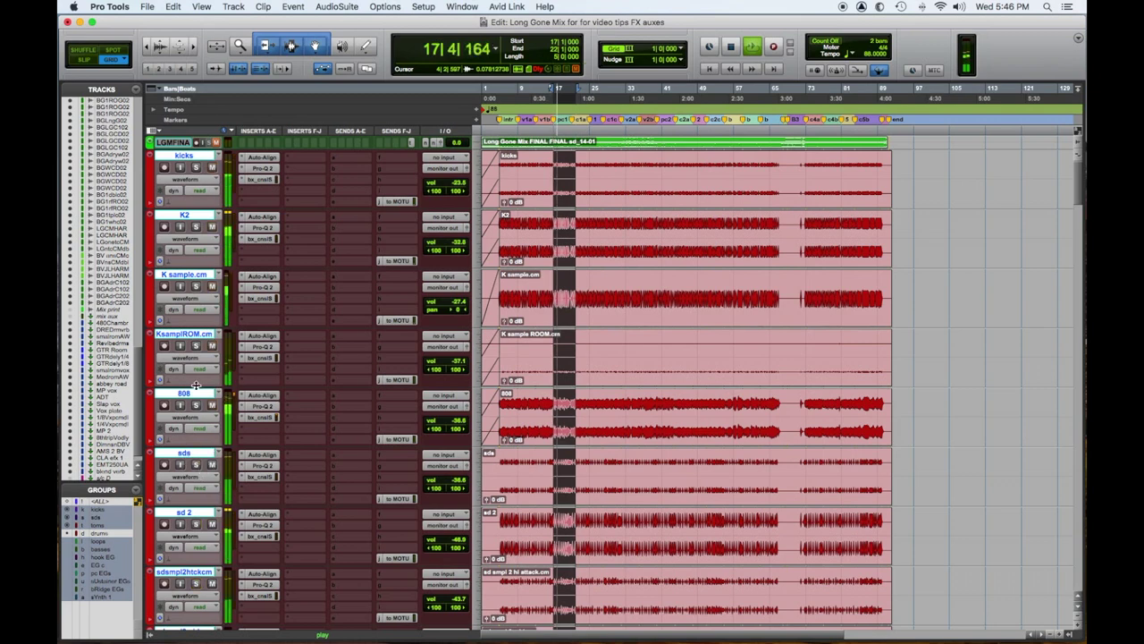
{"action": "left_click", "coordinate": [196, 287]}
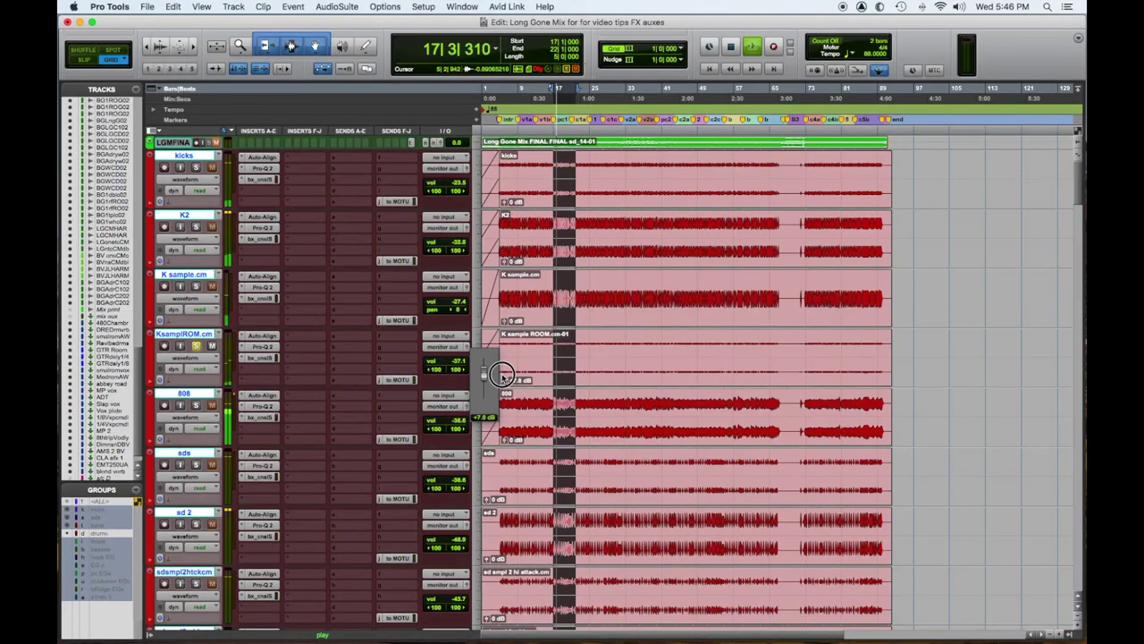
{"action": "left_click_drag", "start_coordinate": [498, 379], "coordinate": [502, 371]}
{"action": "left_click", "coordinate": [196, 226]}
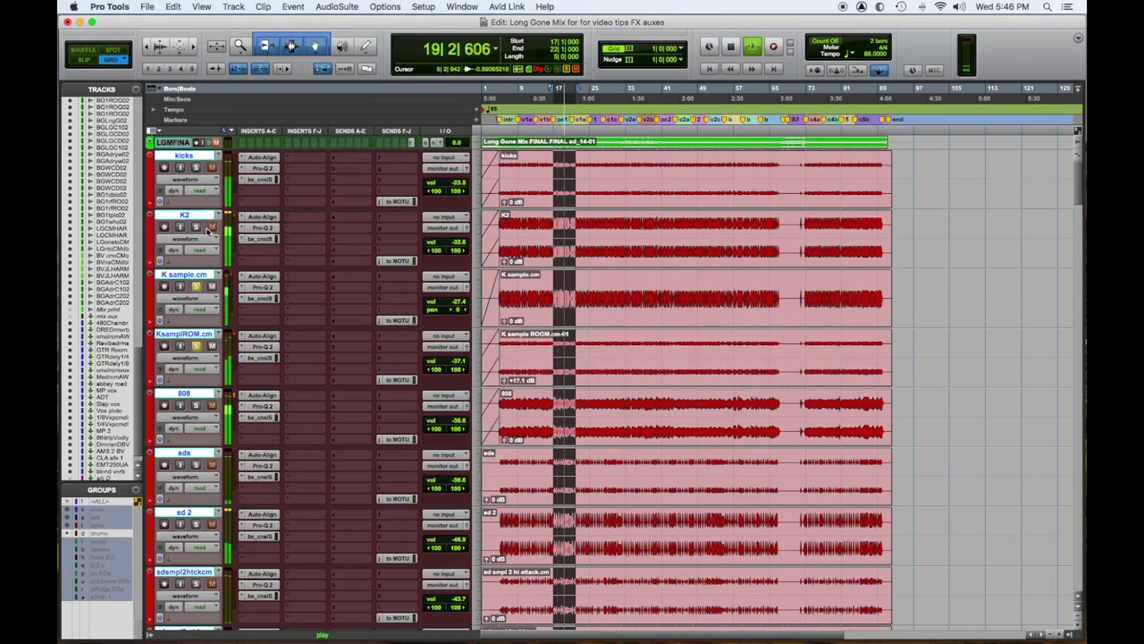
{"action": "left_click", "coordinate": [196, 168]}
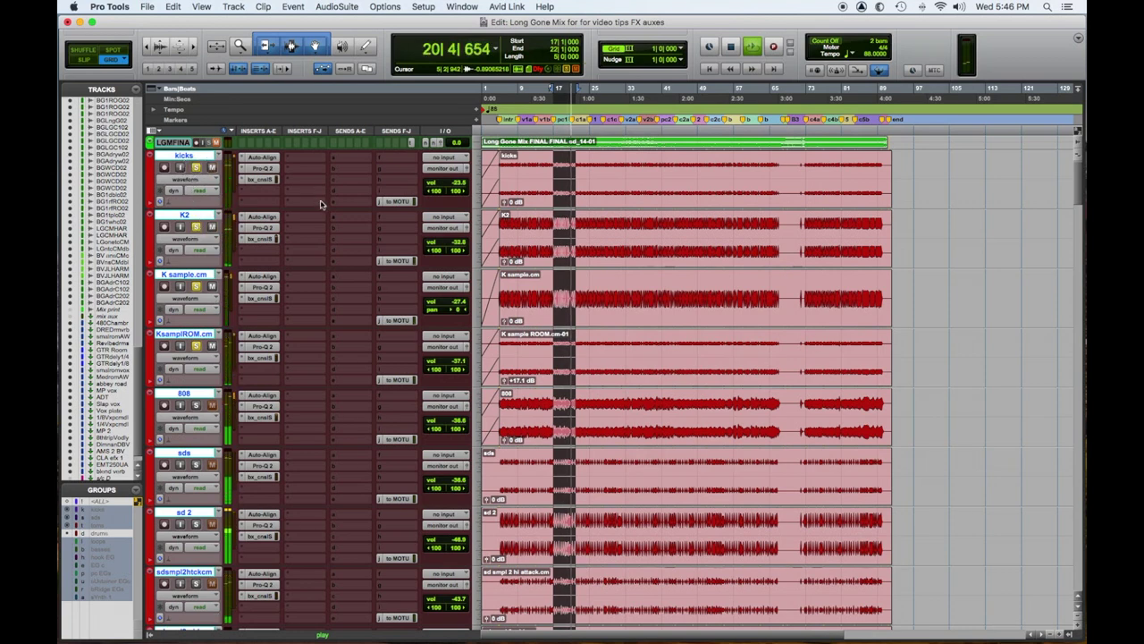
Add a small room AW send to the K2 track and set its level to -5.8 dB during playback.
{"action": "key", "text": "space"}
{"action": "left_click", "coordinate": [336, 224]}
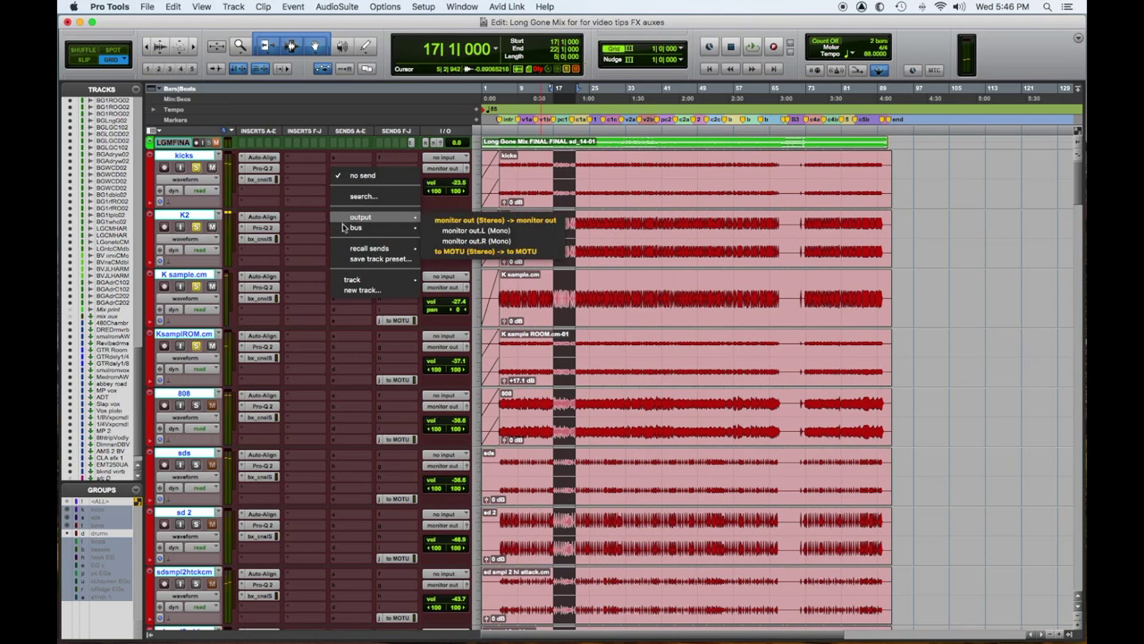
{"action": "mouse_move", "coordinate": [384, 227]}
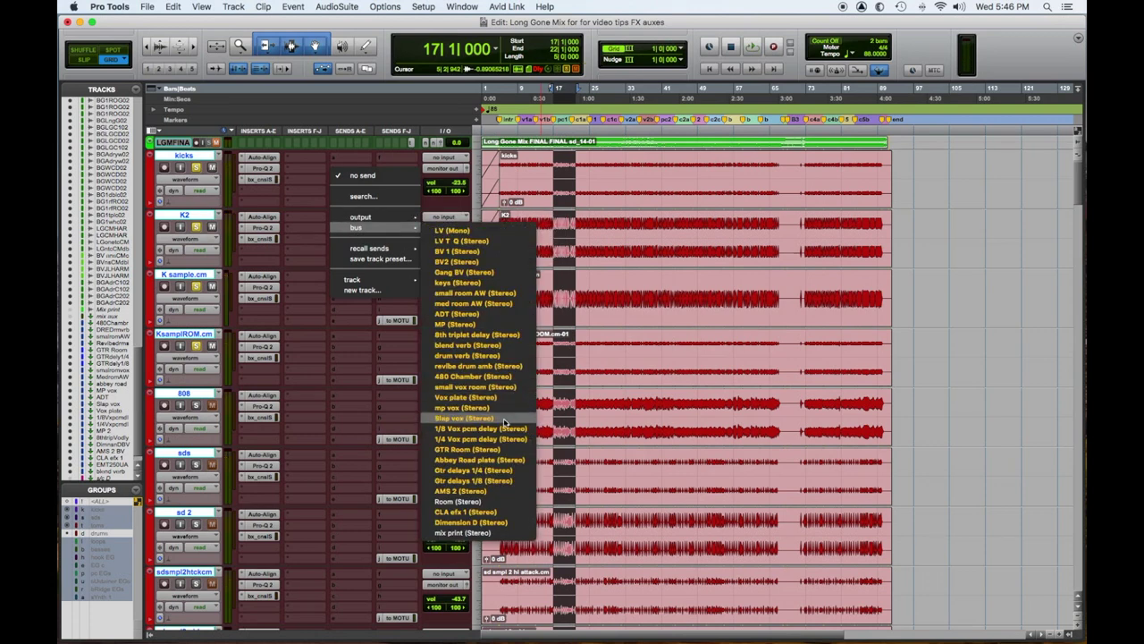
{"action": "left_click", "coordinate": [504, 295]}
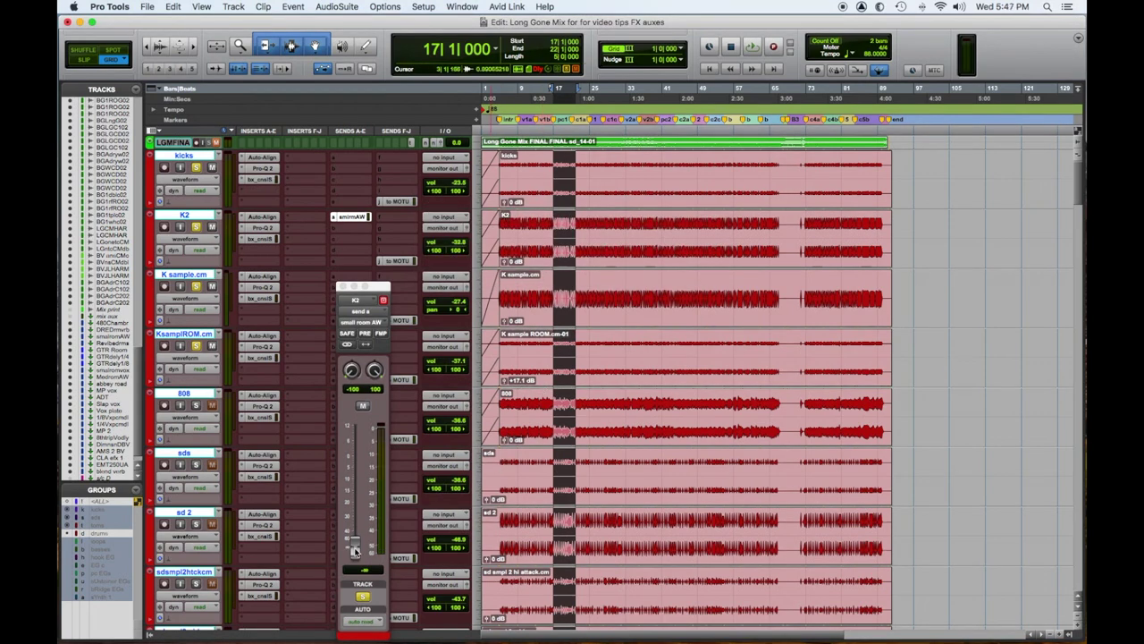
{"action": "key", "text": "space"}
{"action": "left_click_drag", "start_coordinate": [354, 552], "coordinate": [356, 471]}
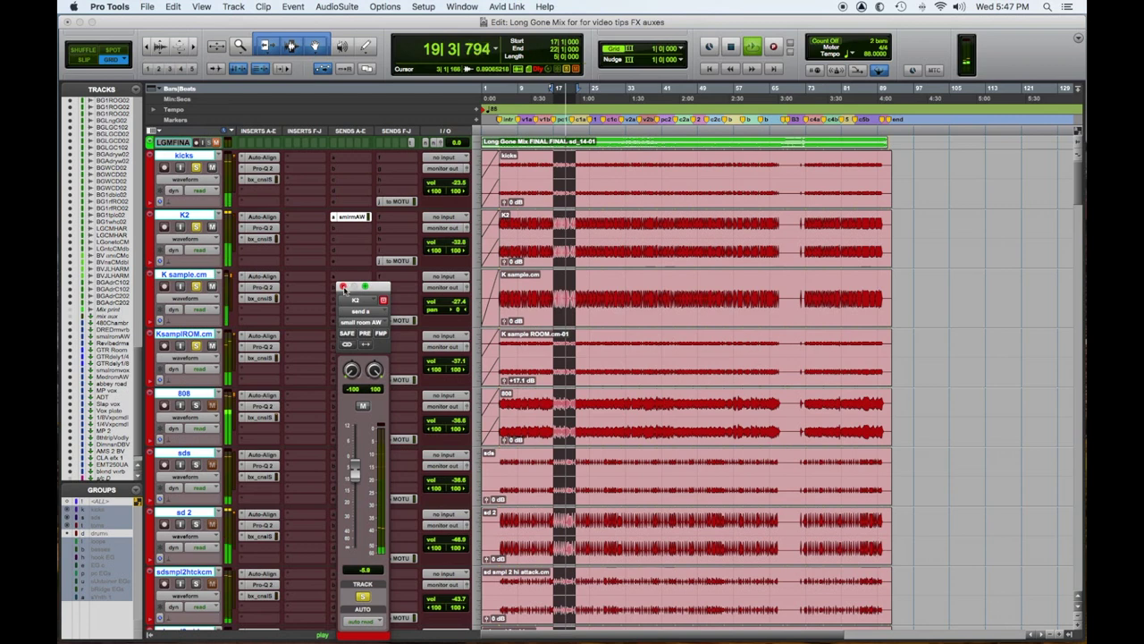
{"action": "left_click_drag", "start_coordinate": [355, 480], "coordinate": [356, 489]}
{"action": "left_click", "coordinate": [344, 287]}
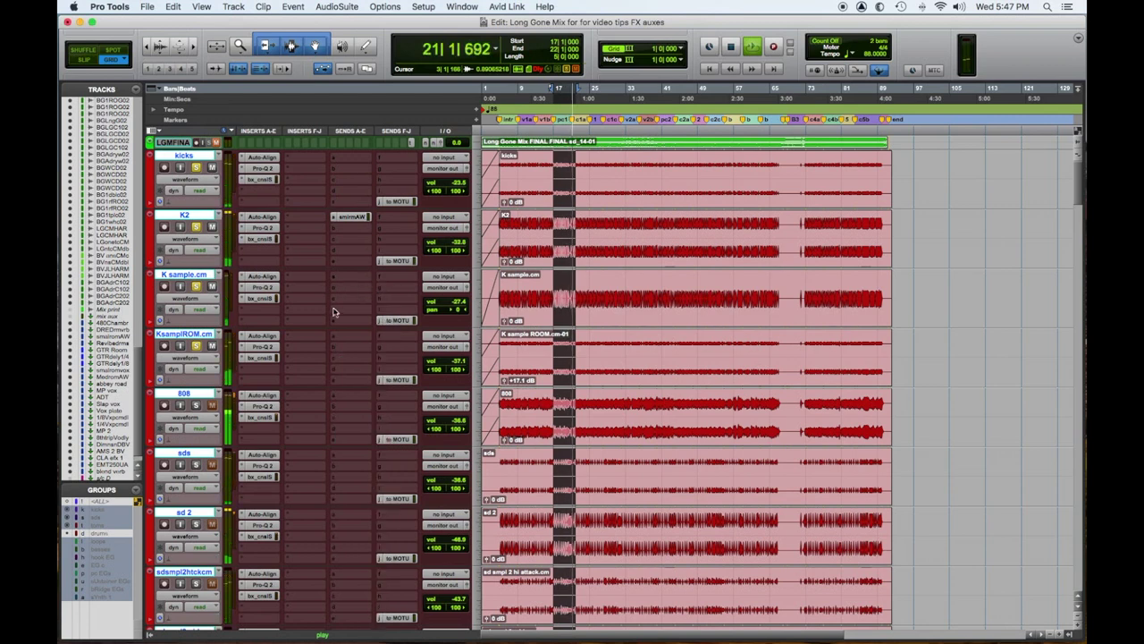
Add a drum verb send to the KsamplROM track and set its level to 0.0 dB.
{"action": "left_click", "coordinate": [353, 295]}
{"action": "mouse_move", "coordinate": [371, 346]}
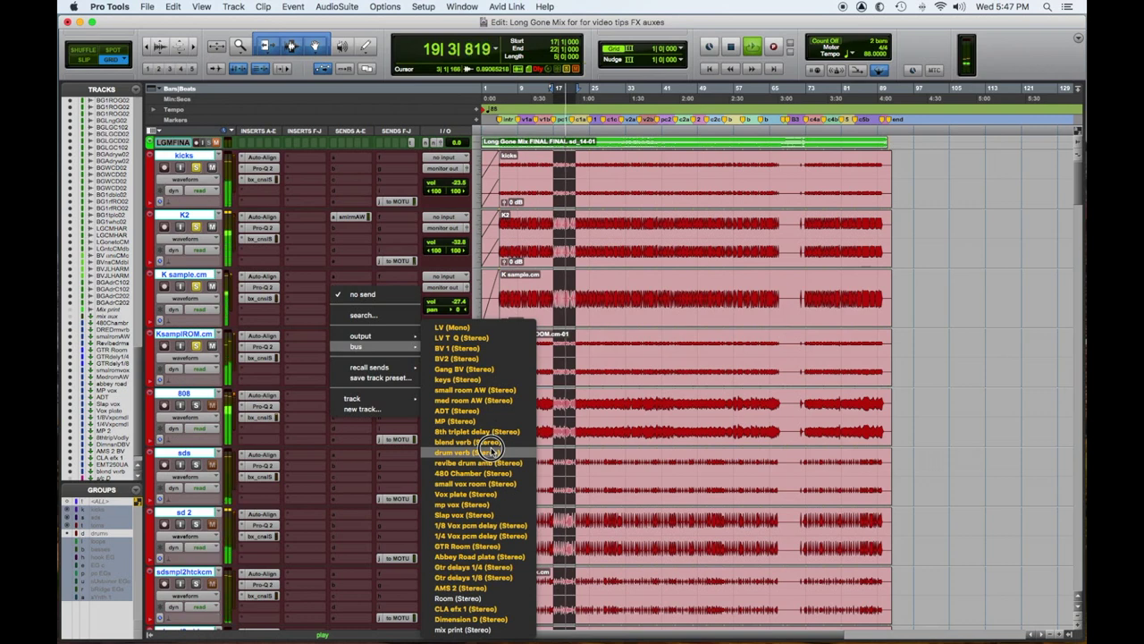
{"action": "left_click", "coordinate": [487, 449]}
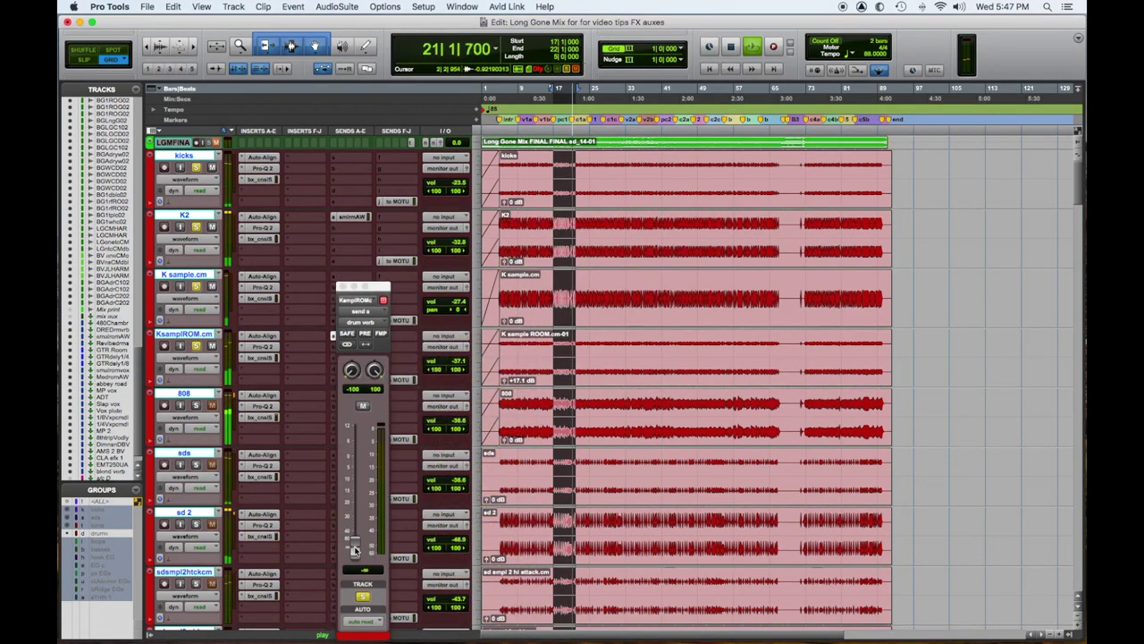
{"action": "left_click", "coordinate": [354, 550]}
{"action": "left_click", "coordinate": [355, 549], "text": "alt"}
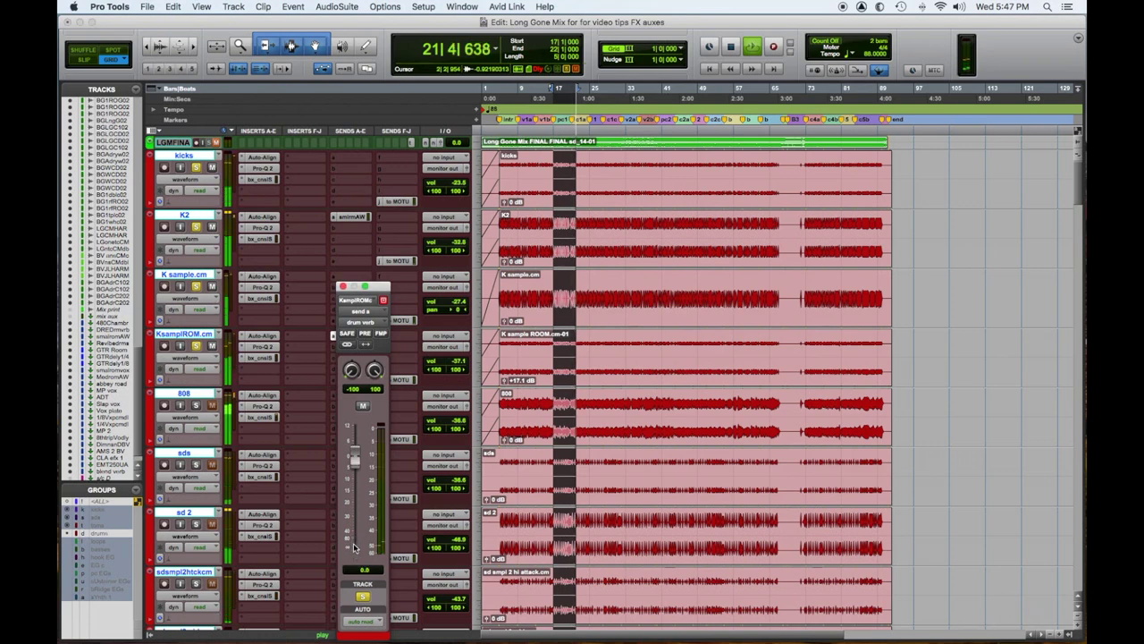
{"action": "left_click", "coordinate": [342, 287]}
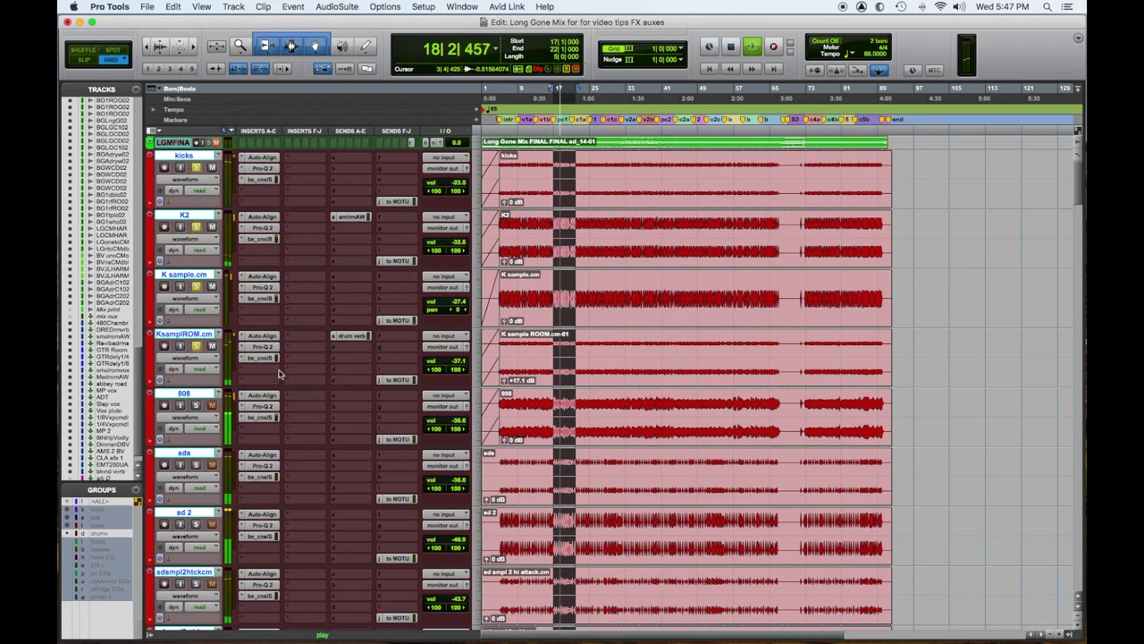
Add drum verb sends to the snare tracks and toms, and raise the sds send level while playing from bar 17.
{"action": "key", "text": "space"}
{"action": "scroll", "coordinate": [332, 181], "scroll_direction": "down", "scroll_amount": 5}
{"action": "left_click", "coordinate": [330, 174]}
{"action": "left_click", "coordinate": [420, 206]}
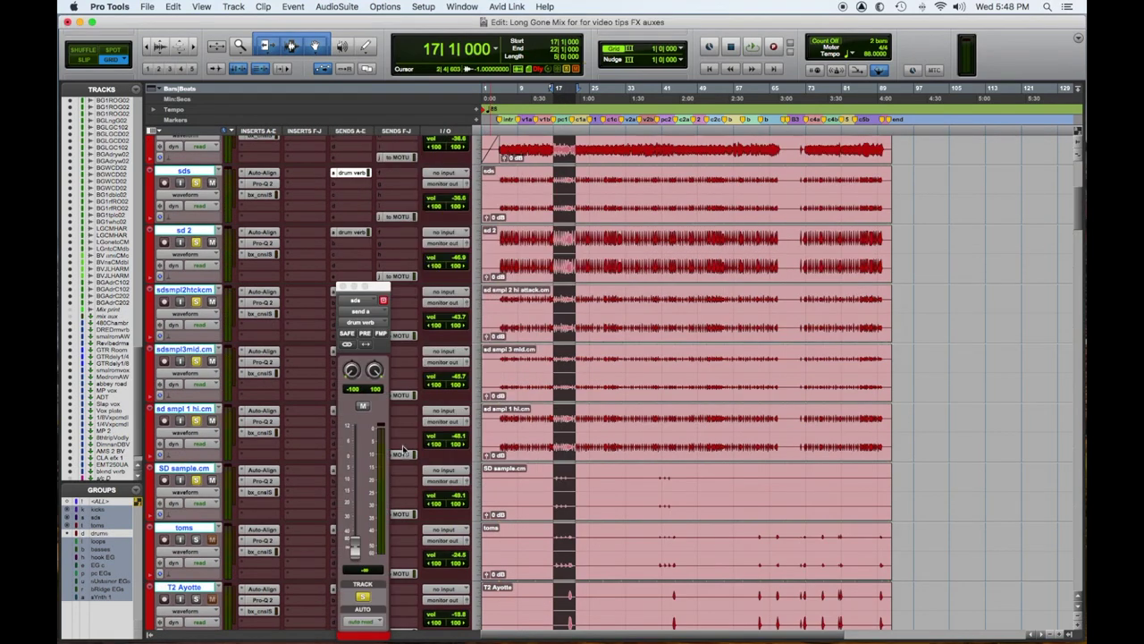
{"action": "key", "text": "space"}
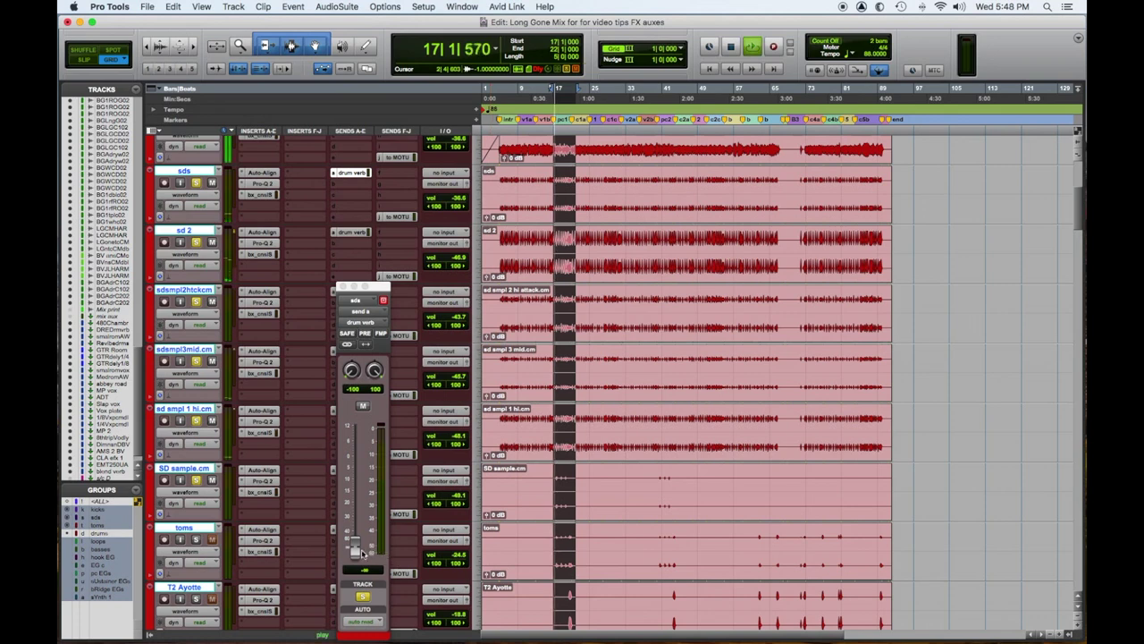
{"action": "left_click_drag", "start_coordinate": [354, 551], "coordinate": [364, 488]}
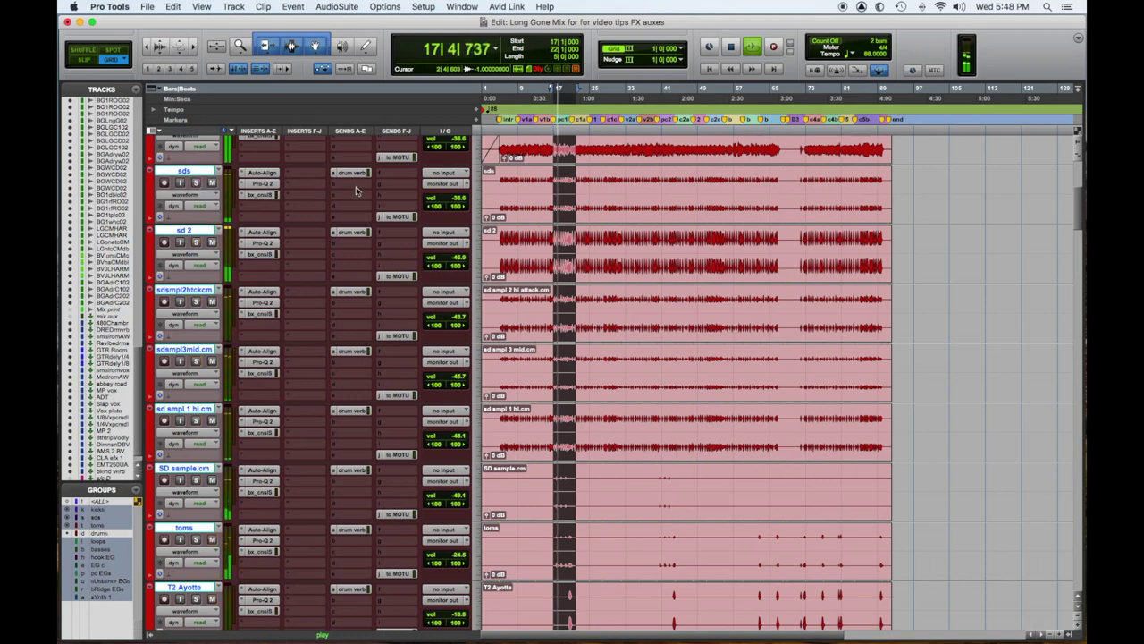
{"action": "left_click", "coordinate": [197, 183]}
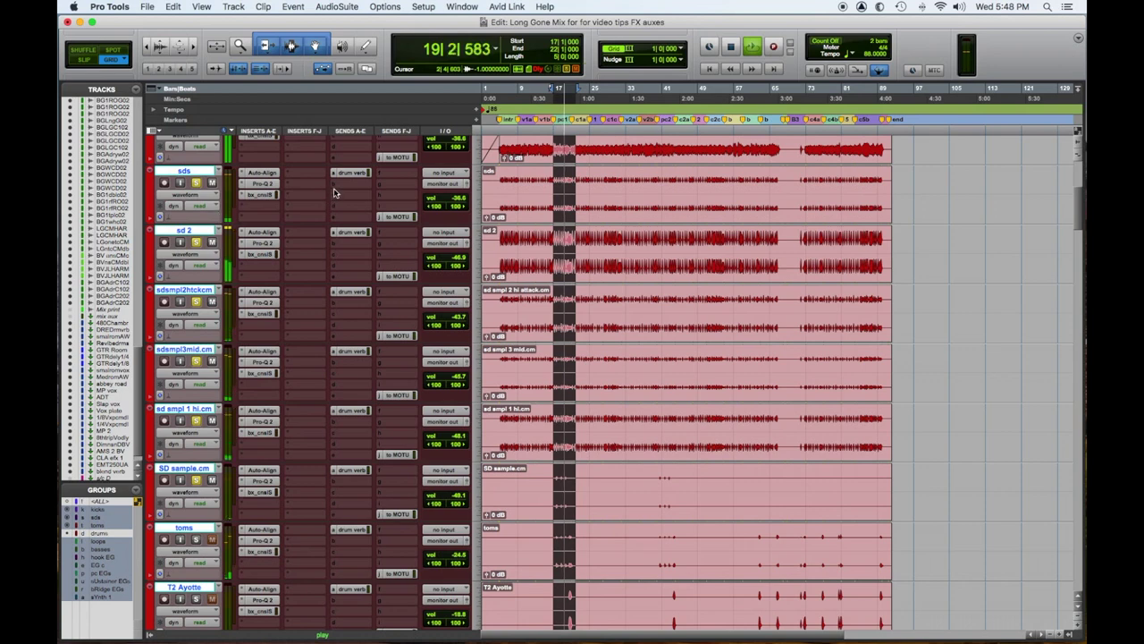
Add a 480 Chamber send to the sds track, set it to -4.8 dB during playback and unsolo the snares.
{"action": "key", "text": "space"}
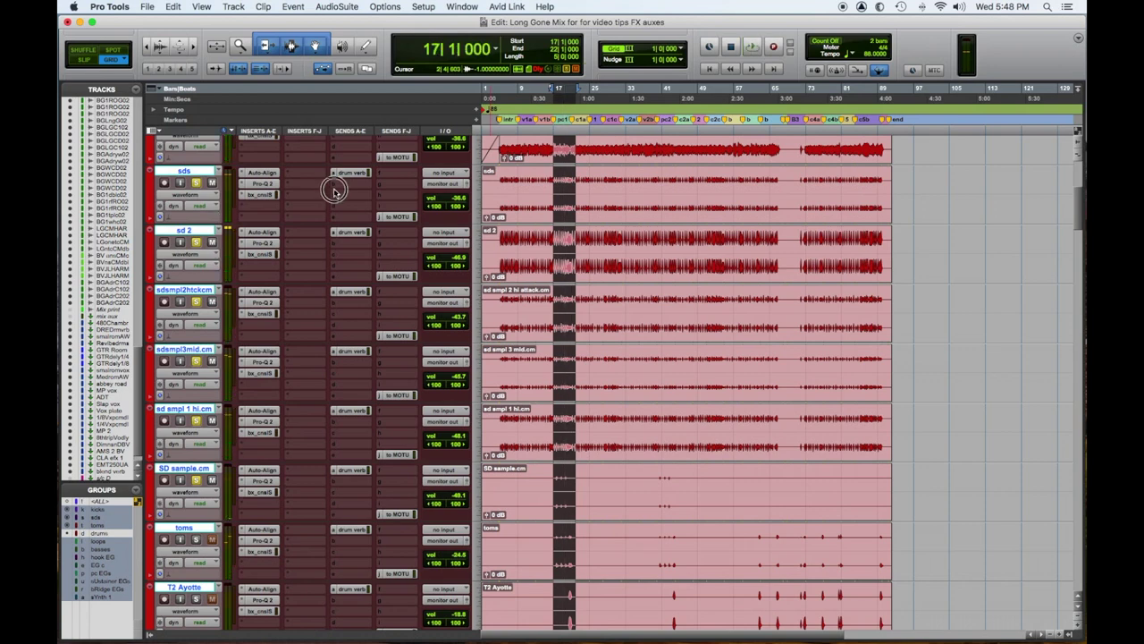
{"action": "left_click", "coordinate": [335, 187]}
{"action": "mouse_move", "coordinate": [349, 194]}
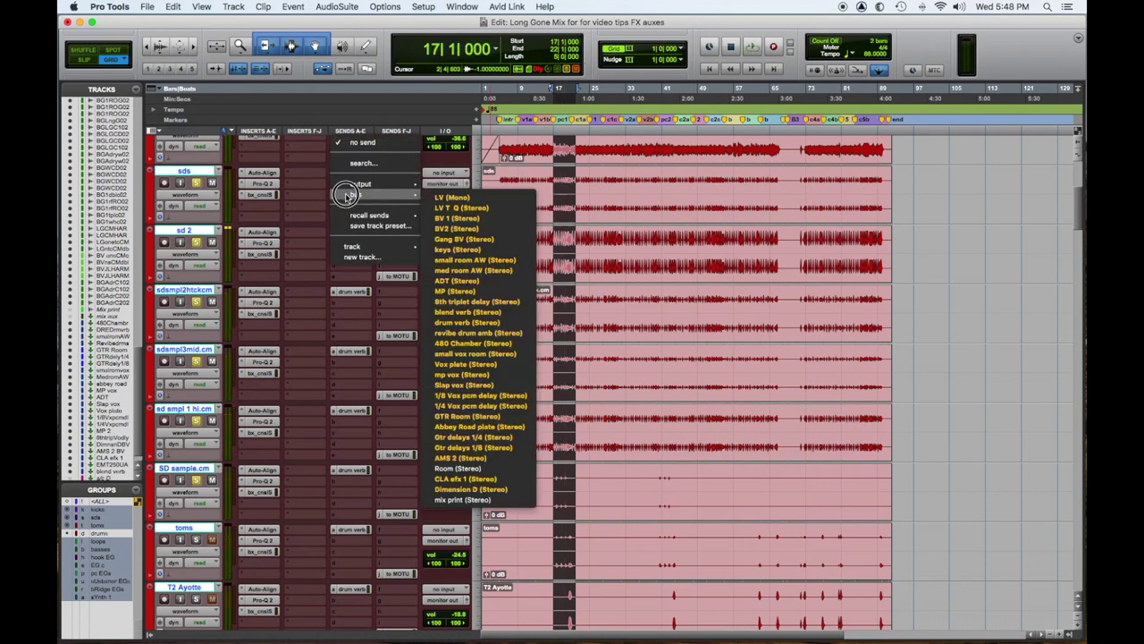
{"action": "left_click", "coordinate": [473, 322]}
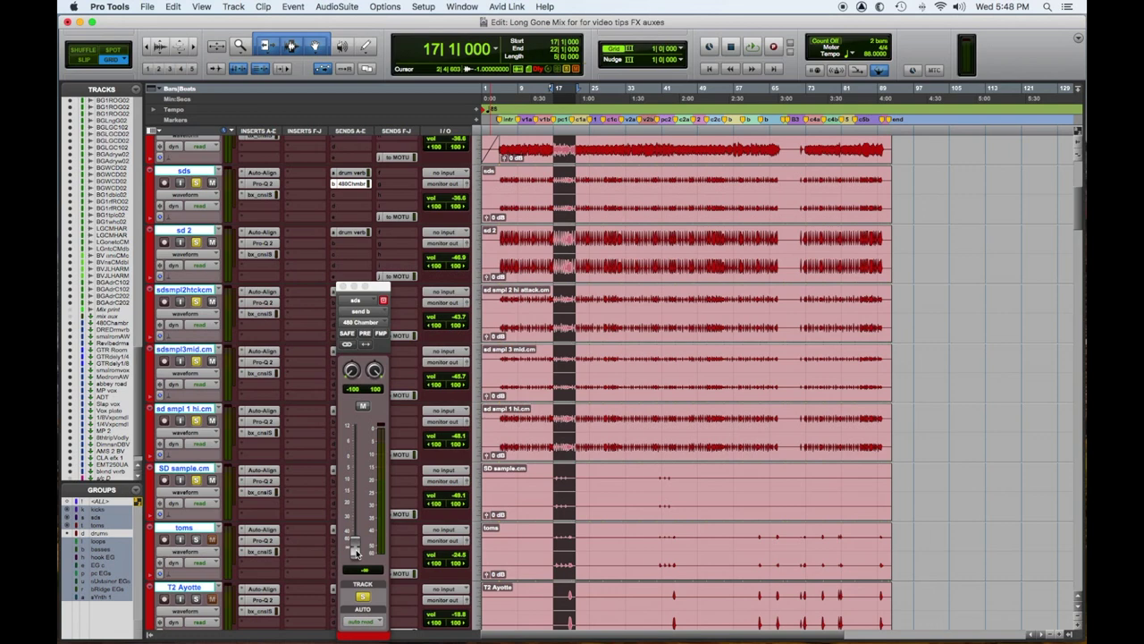
{"action": "key", "text": "space"}
{"action": "left_click_drag", "start_coordinate": [355, 552], "coordinate": [367, 475]}
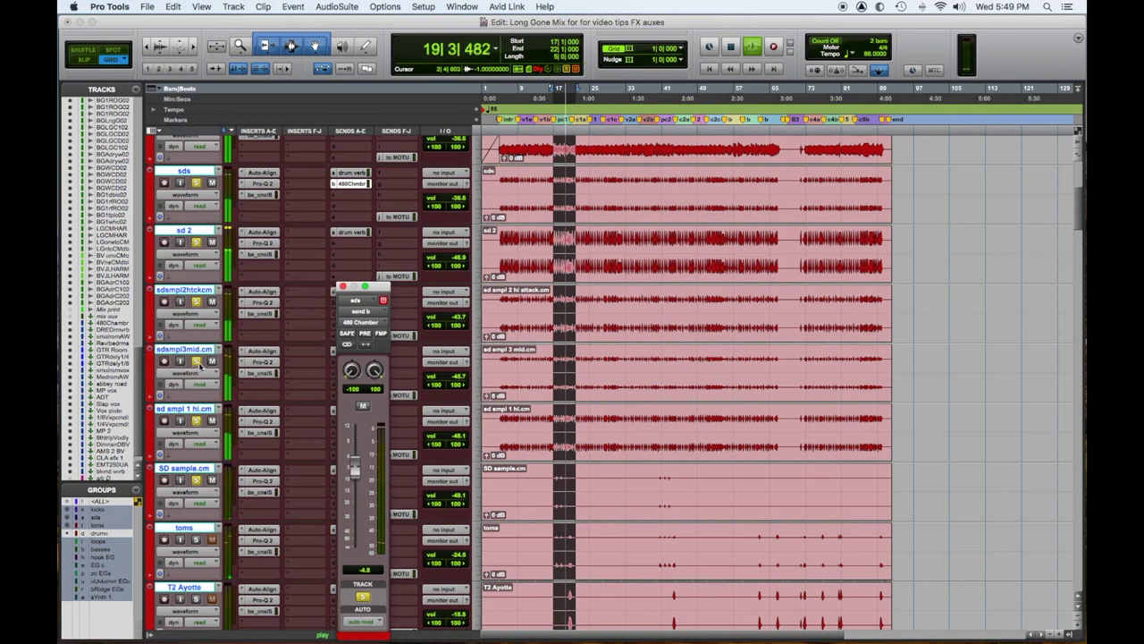
{"action": "key", "text": "super+s"}
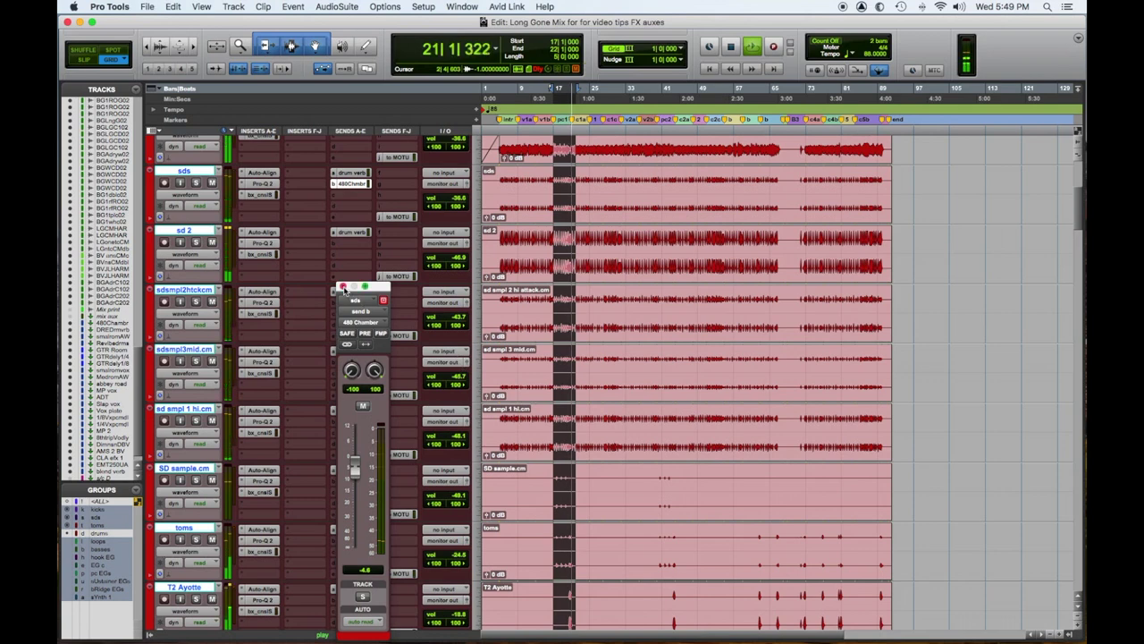
{"action": "key", "text": "super+w"}
Set the toms track's drum verb send level to -7.8 dB with toms, T2 Ayotte and rooms soloed.
{"action": "scroll", "coordinate": [364, 410], "scroll_direction": "down", "scroll_amount": 5}
{"action": "left_click", "coordinate": [372, 431]}
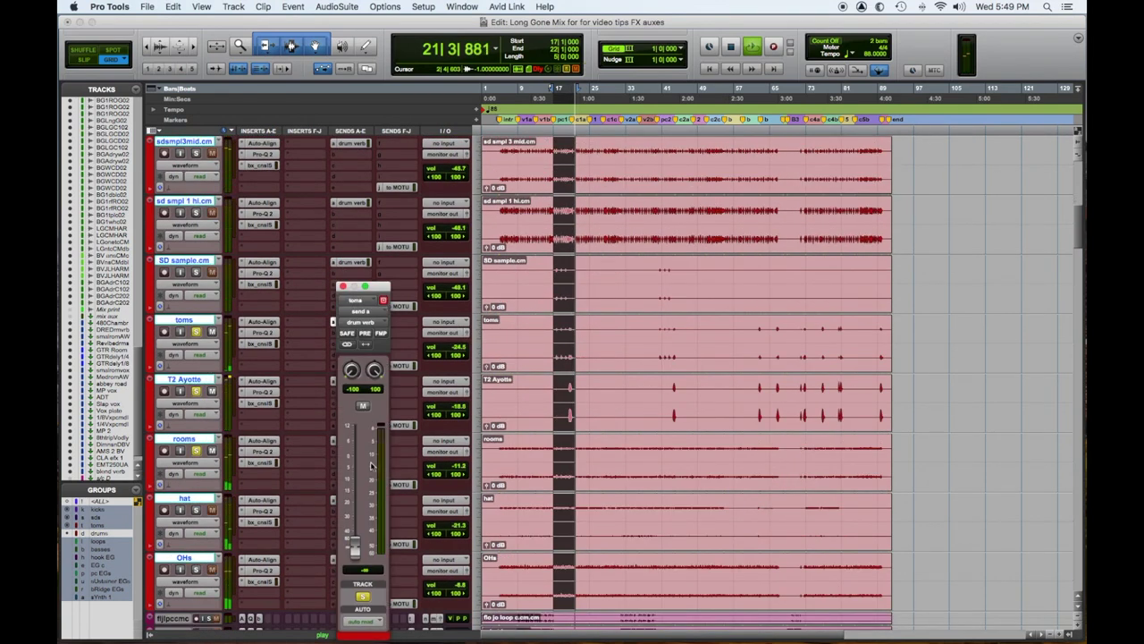
{"action": "left_click_drag", "start_coordinate": [355, 542], "coordinate": [358, 464]}
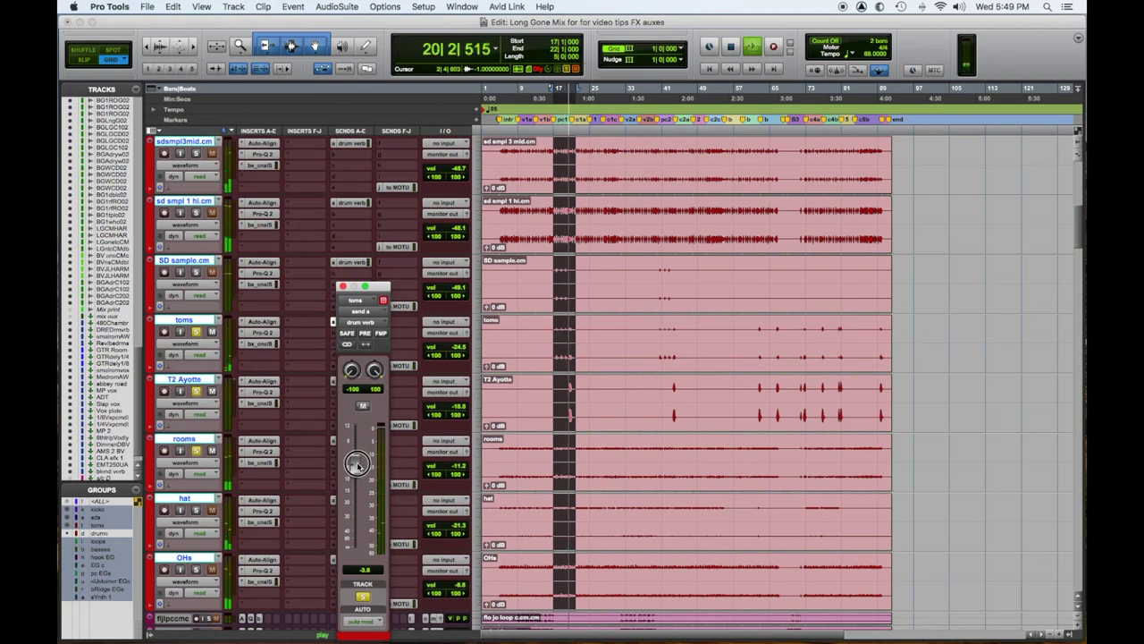
{"action": "left_click_drag", "start_coordinate": [358, 464], "coordinate": [359, 475]}
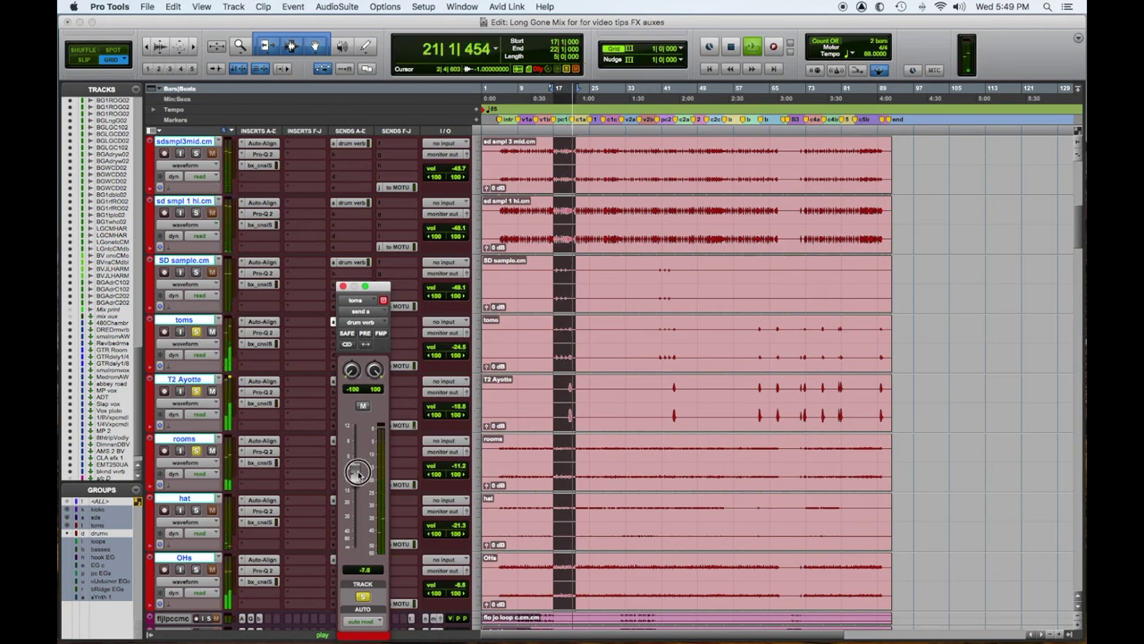
{"action": "left_click", "coordinate": [342, 287]}
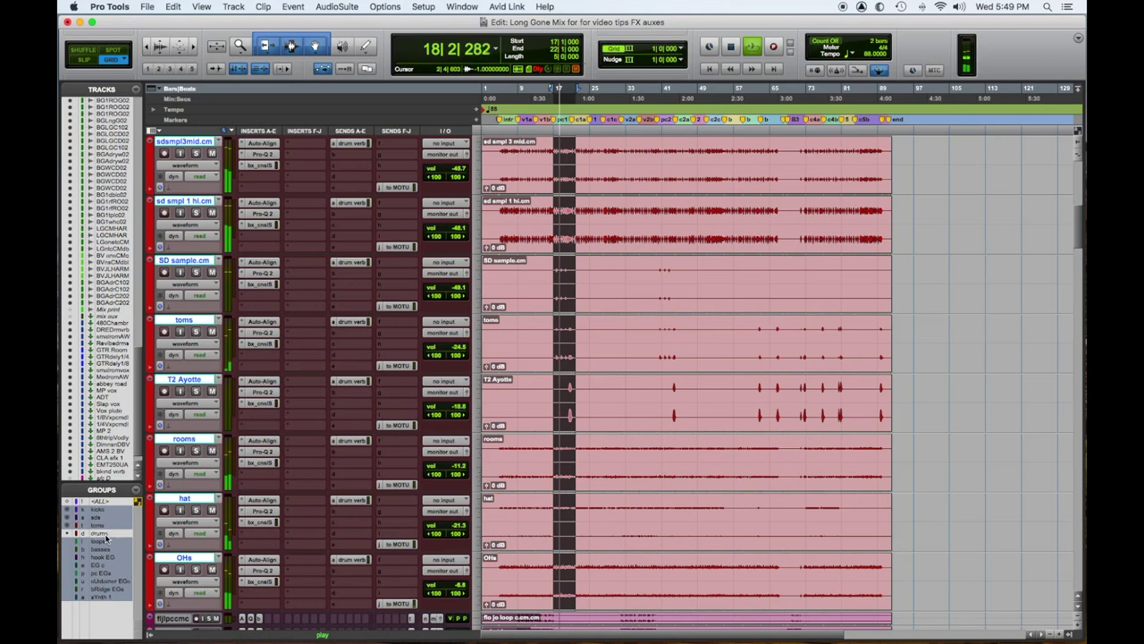
Solo the whole drum kit to hear its reverb sends, stop playback and unsolo the drums.
{"action": "left_click", "coordinate": [195, 391]}
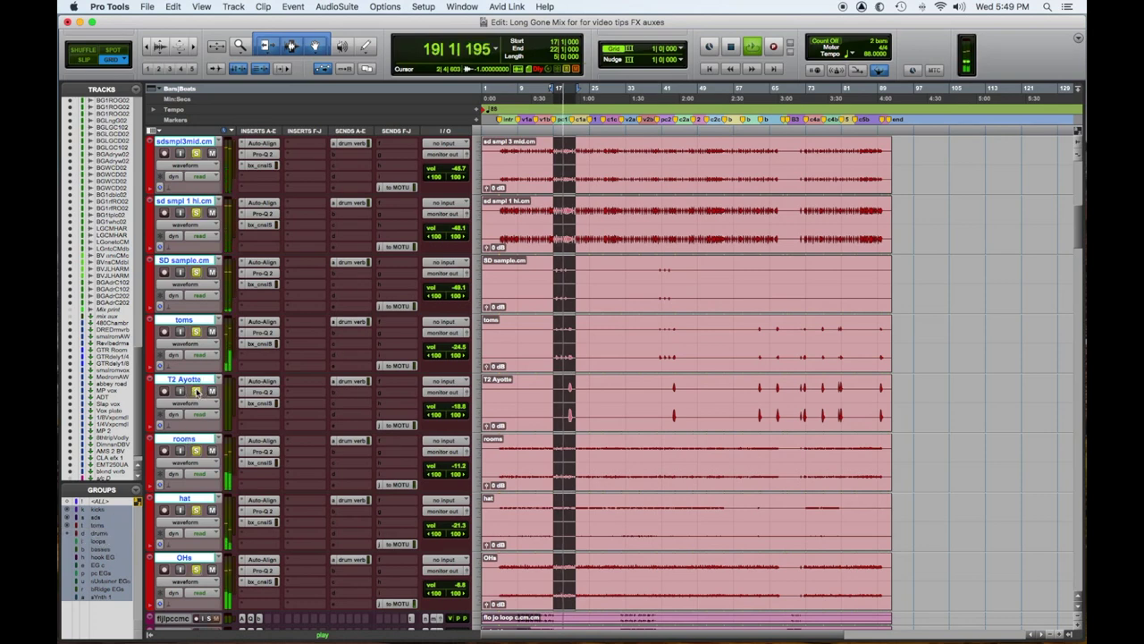
{"action": "left_click", "coordinate": [104, 549]}
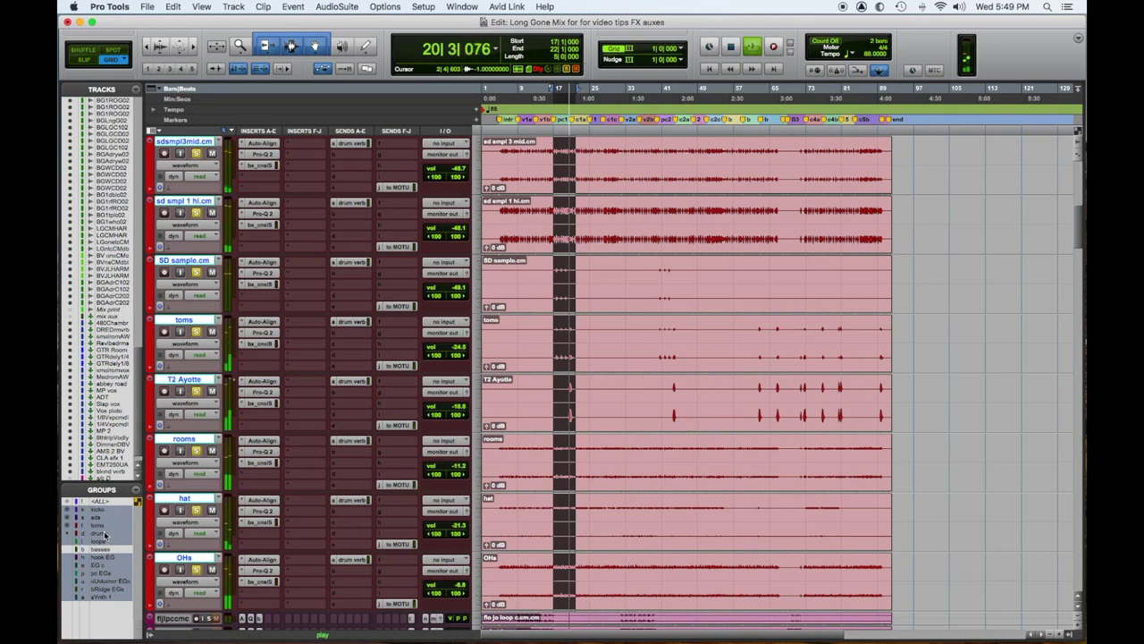
{"action": "left_click", "coordinate": [105, 534]}
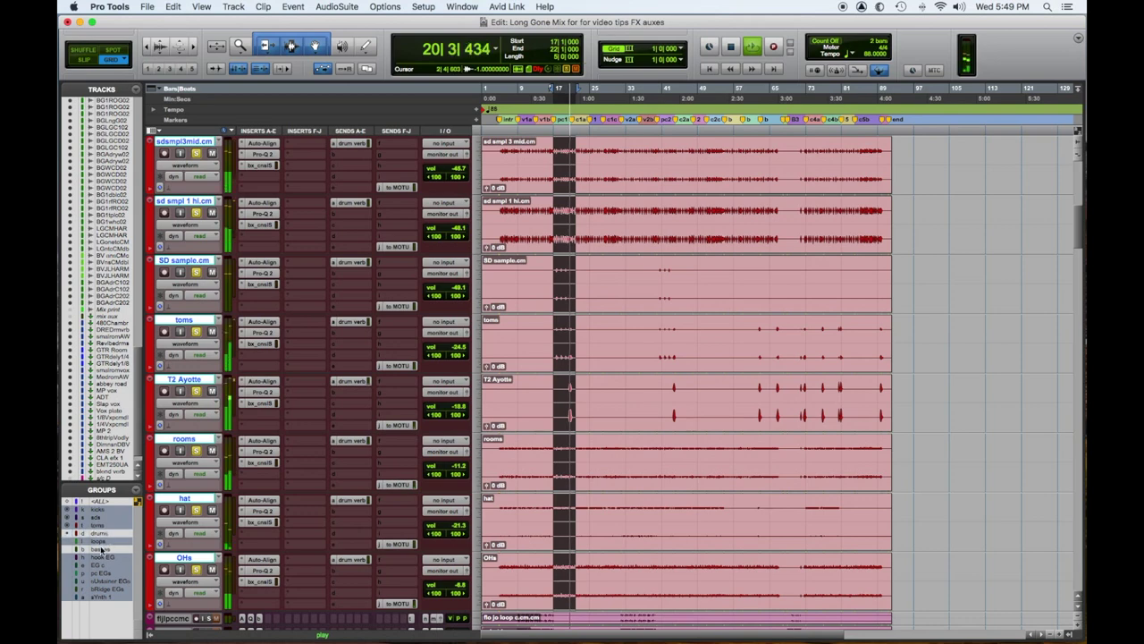
{"action": "left_click", "coordinate": [351, 442]}
{"action": "key", "text": "space"}
{"action": "left_click", "coordinate": [343, 287]}
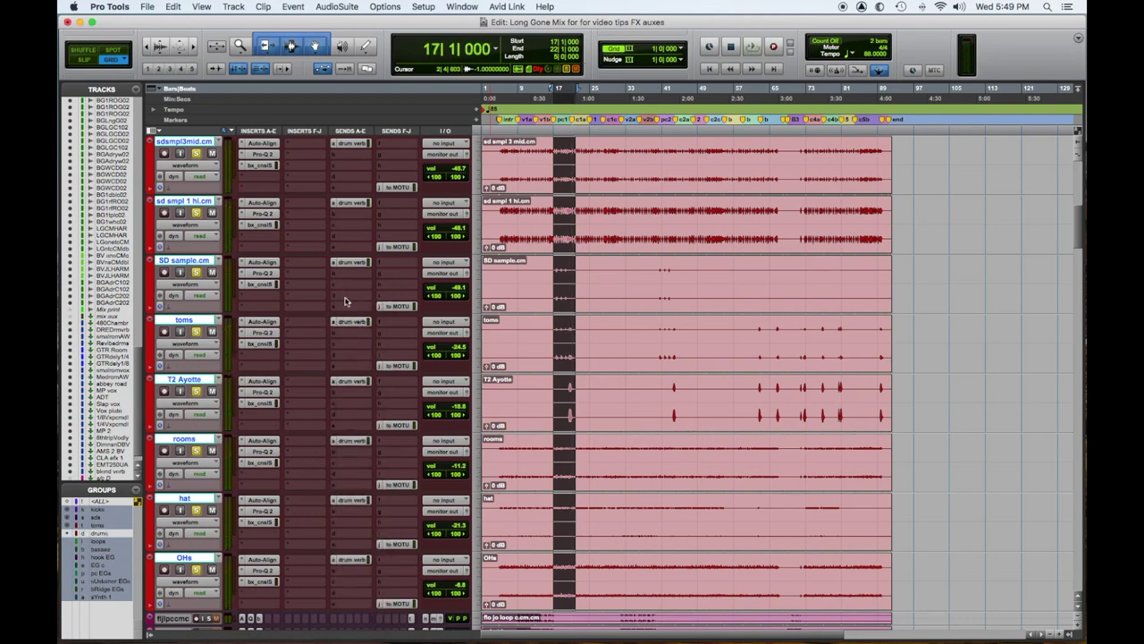
{"action": "left_click", "coordinate": [193, 450]}
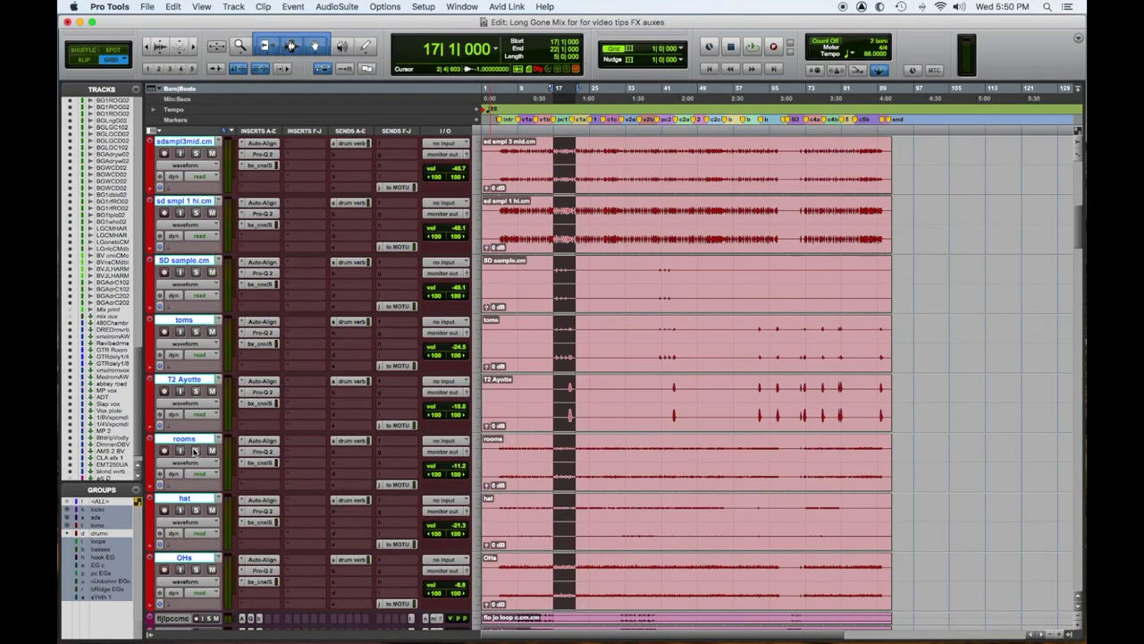
Set the rooms track's drum verb send to 0.0 dB while playing it soloed, and unsolo it.
{"action": "left_click", "coordinate": [193, 450]}
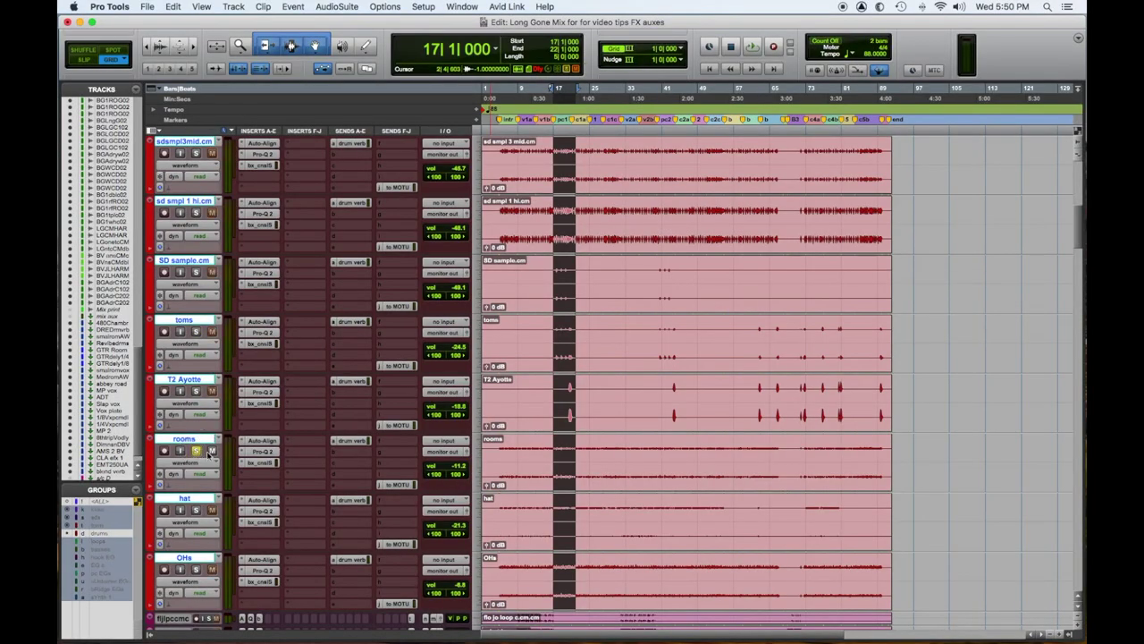
{"action": "key", "text": "space"}
{"action": "left_click", "coordinate": [363, 444]}
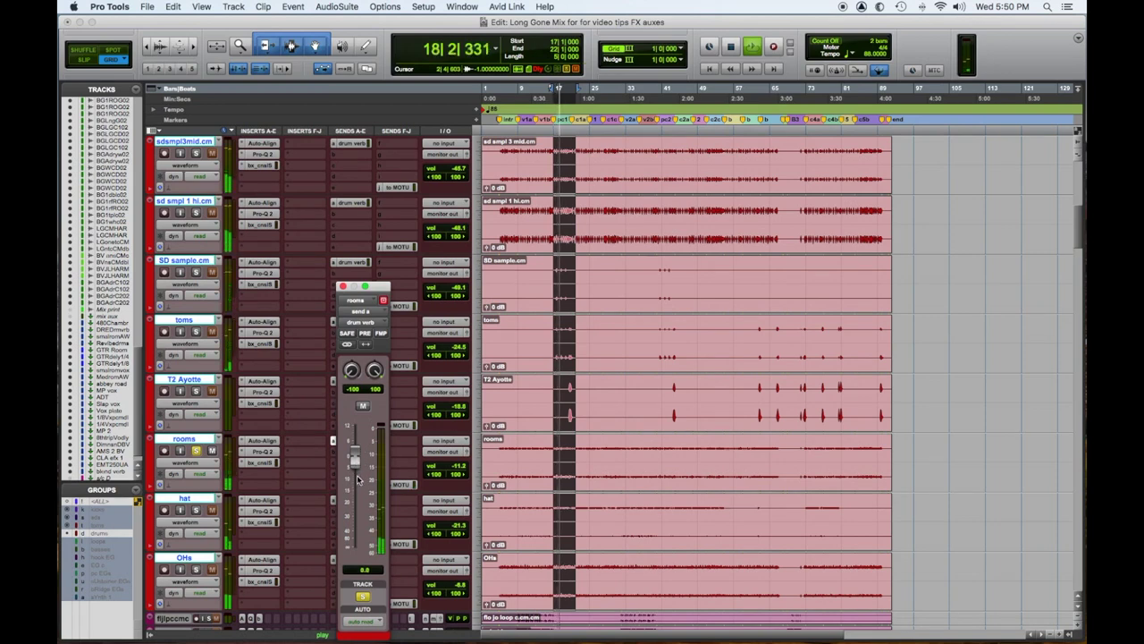
{"action": "left_click", "coordinate": [357, 475], "text": "alt"}
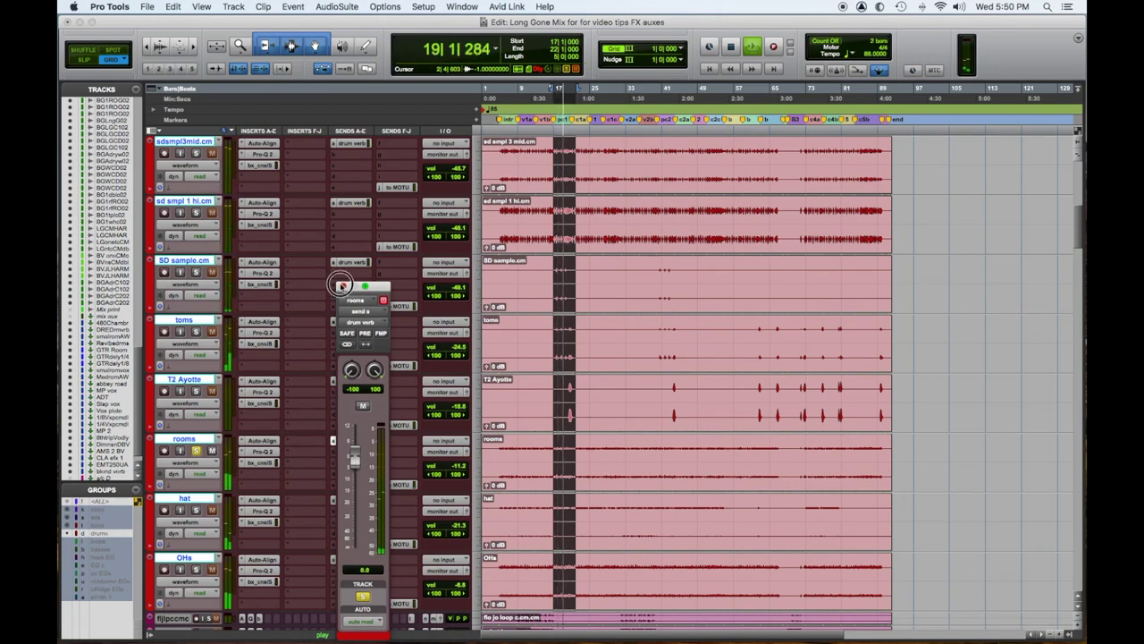
{"action": "left_click", "coordinate": [342, 286]}
{"action": "left_click", "coordinate": [197, 450]}
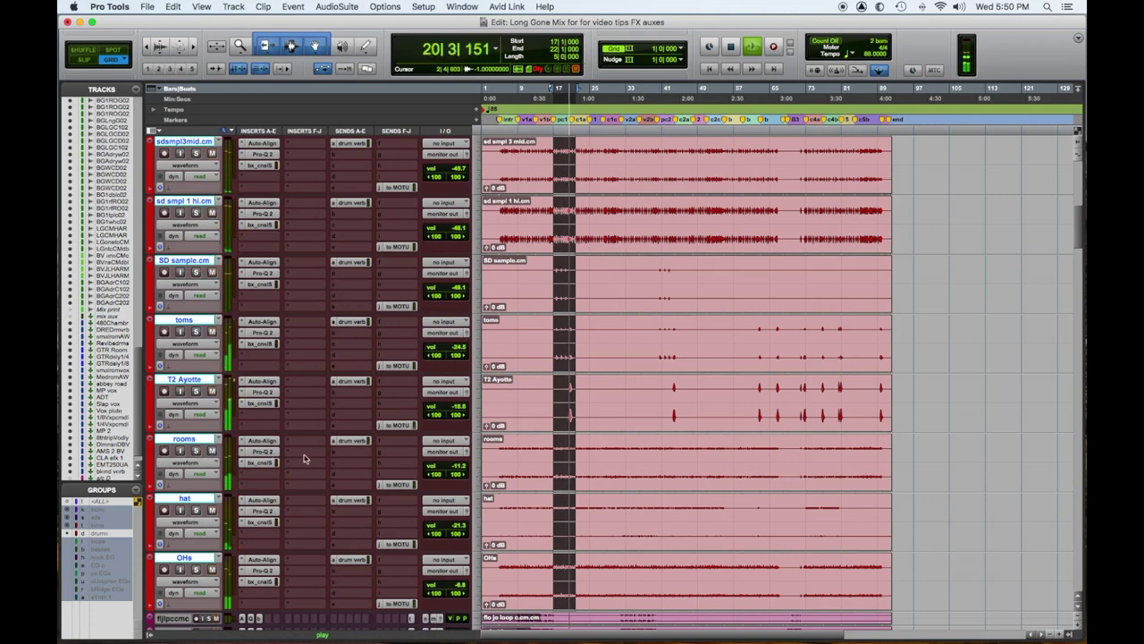
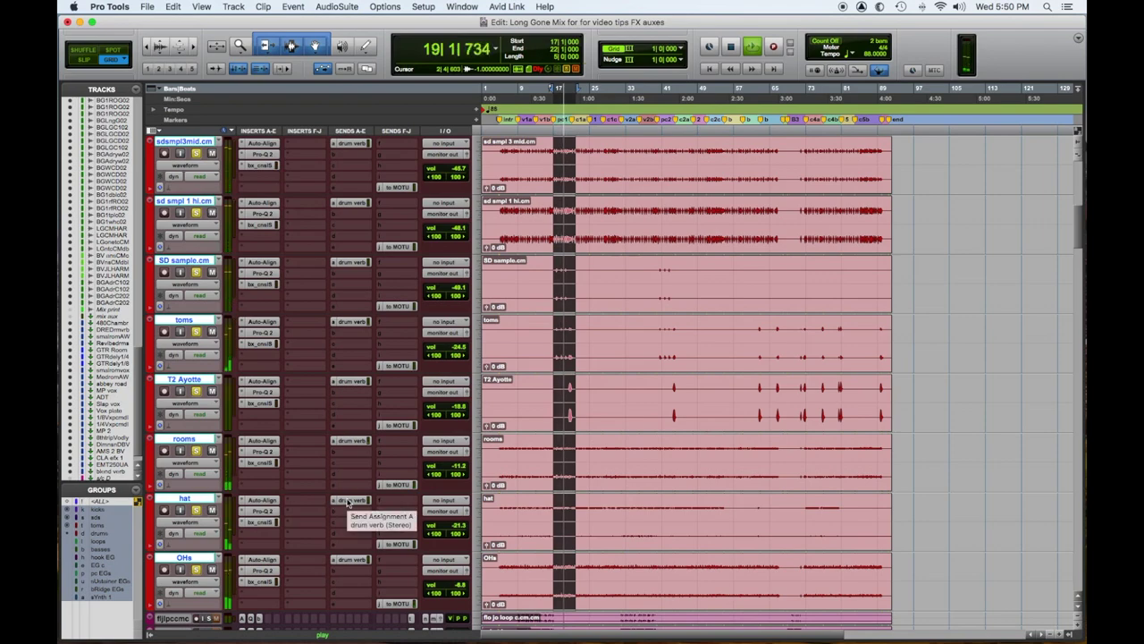
Compare the soloed drums with and without reverb by muting and unmuting the drum verb sends on all drum tracks.
{"action": "left_click", "coordinate": [346, 503], "text": "ctrl+alt+super"}
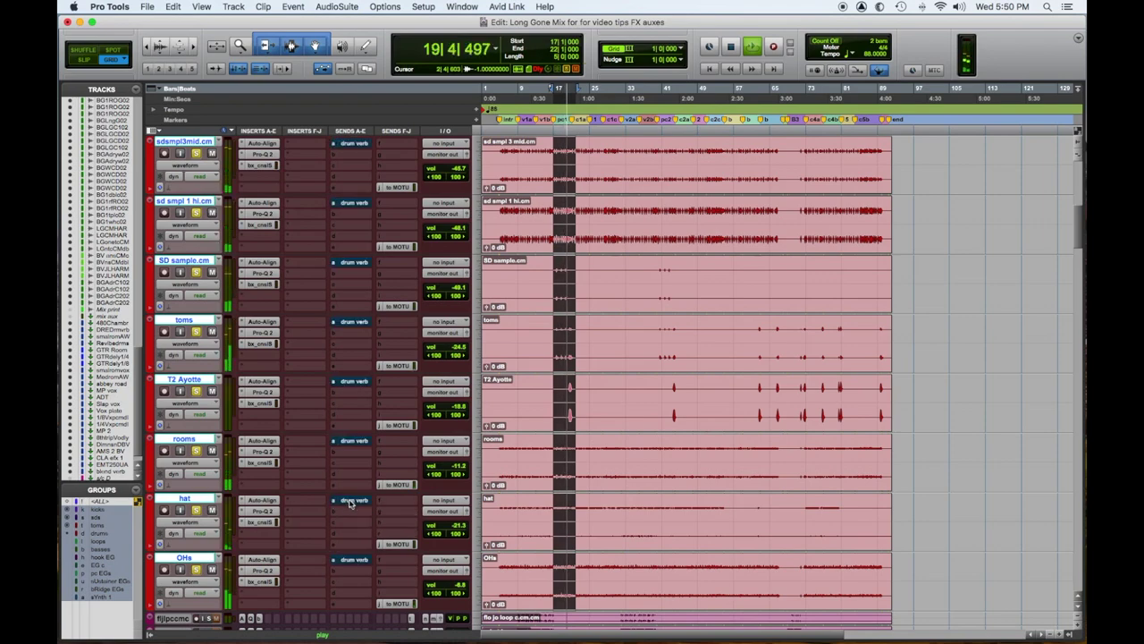
{"action": "scroll", "coordinate": [352, 465], "scroll_direction": "up", "scroll_amount": 10}
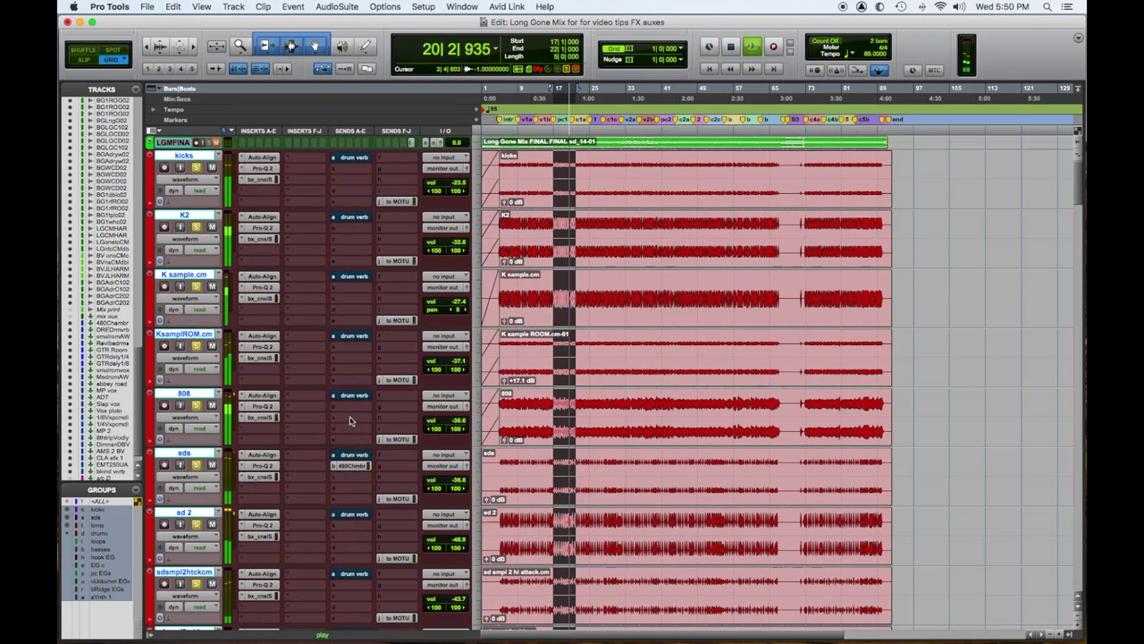
{"action": "left_click", "coordinate": [354, 467]}
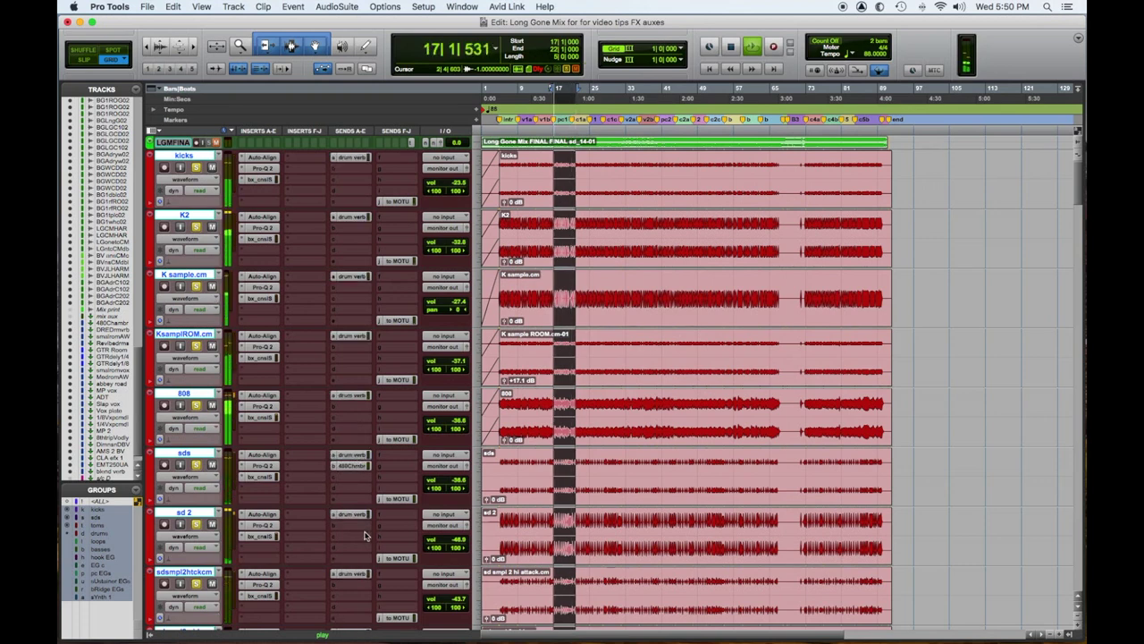
Solo the 660 rvrs.01, claps and cocked gun tracks below the drums without the other loops, and stop playback.
{"action": "scroll", "coordinate": [364, 534], "scroll_direction": "down", "scroll_amount": 10}
{"action": "scroll", "coordinate": [365, 534], "scroll_direction": "down", "scroll_amount": 3}
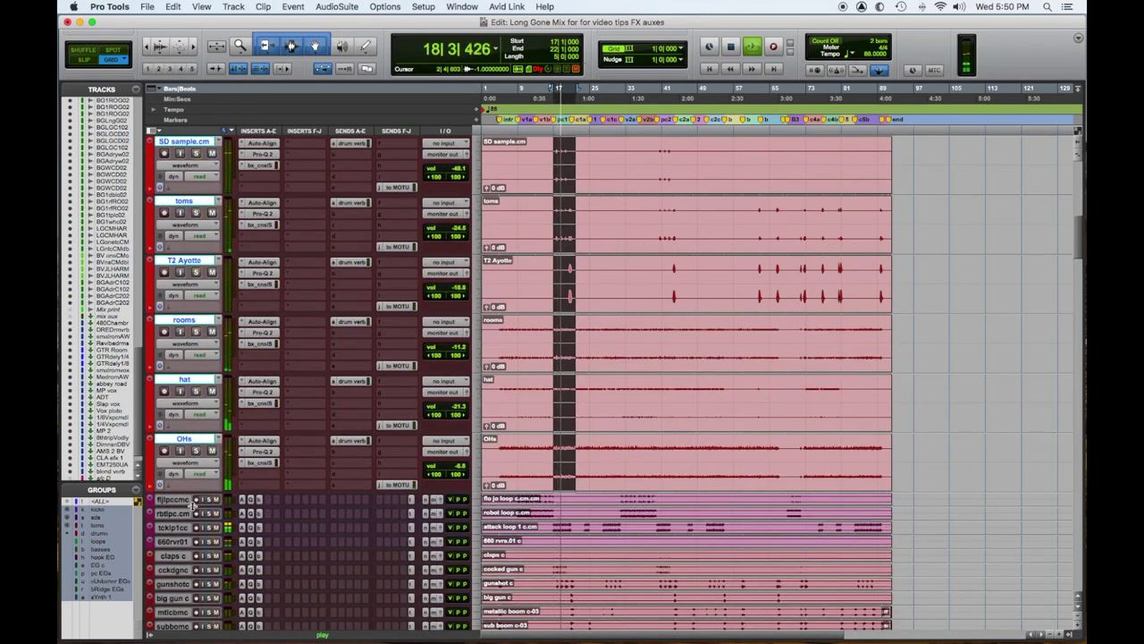
{"action": "scroll", "coordinate": [204, 456], "scroll_direction": "down", "scroll_amount": 4}
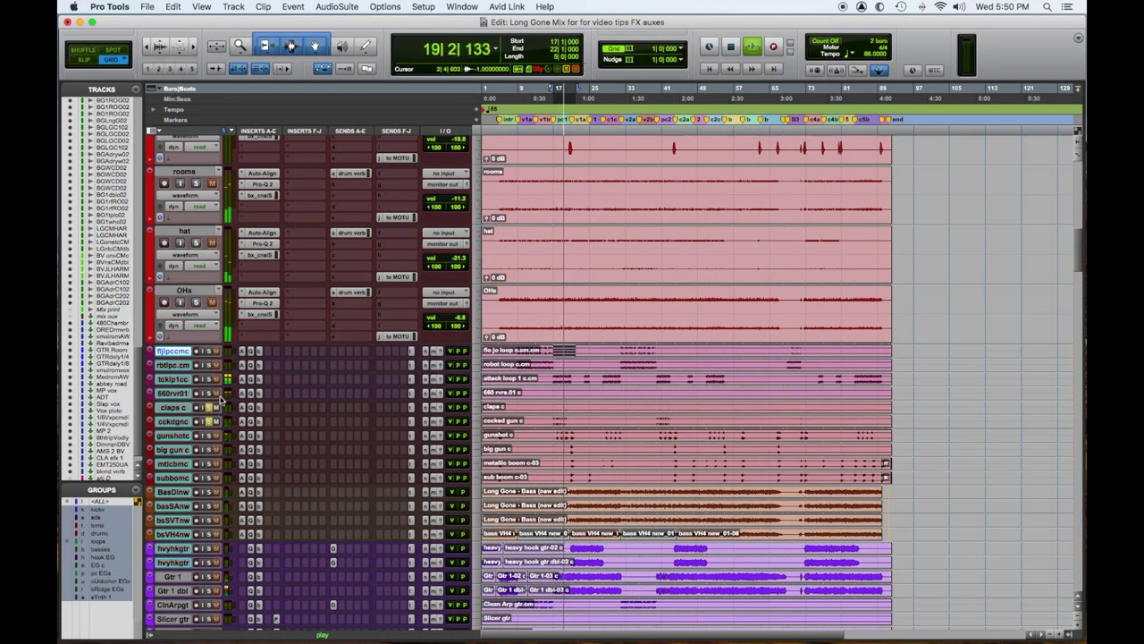
{"action": "left_click", "coordinate": [209, 393]}
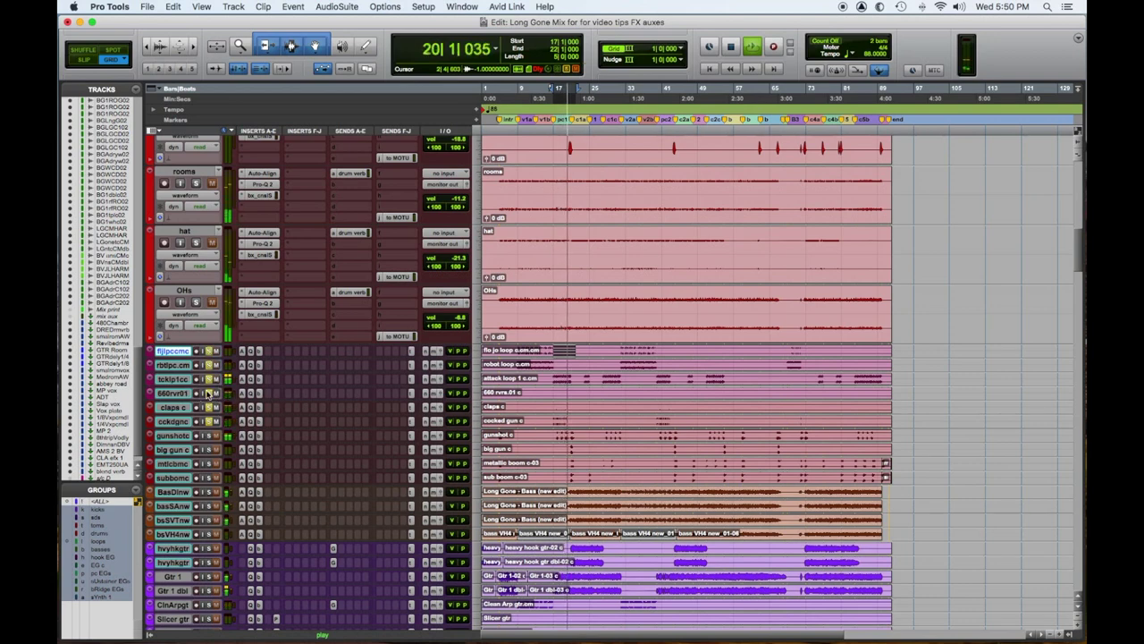
{"action": "left_click", "coordinate": [209, 394]}
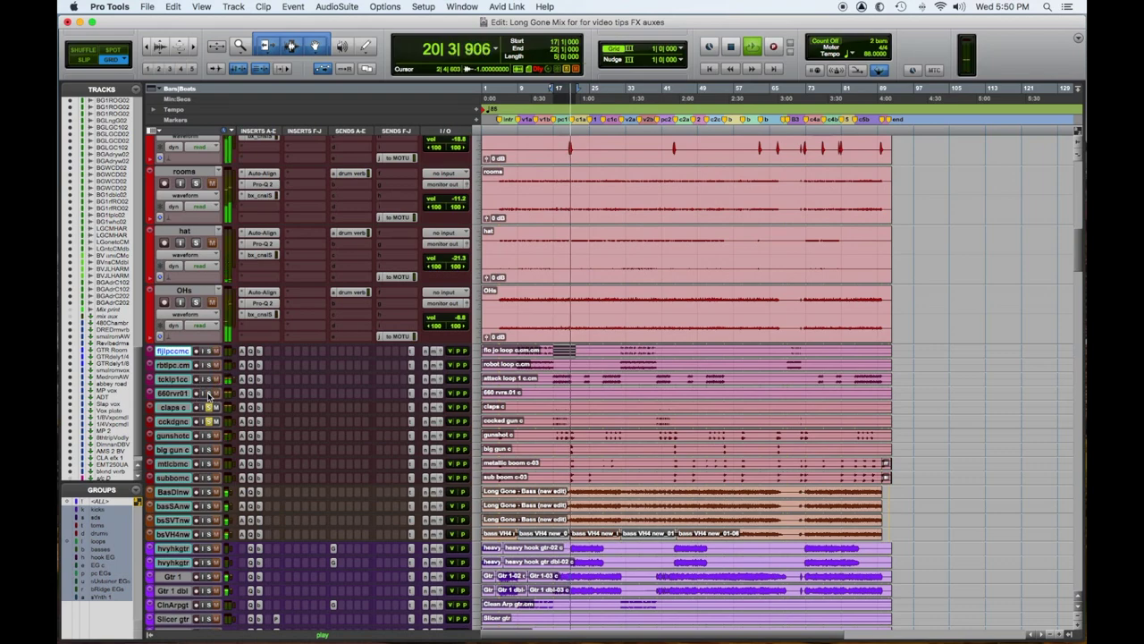
{"action": "key", "text": "space"}
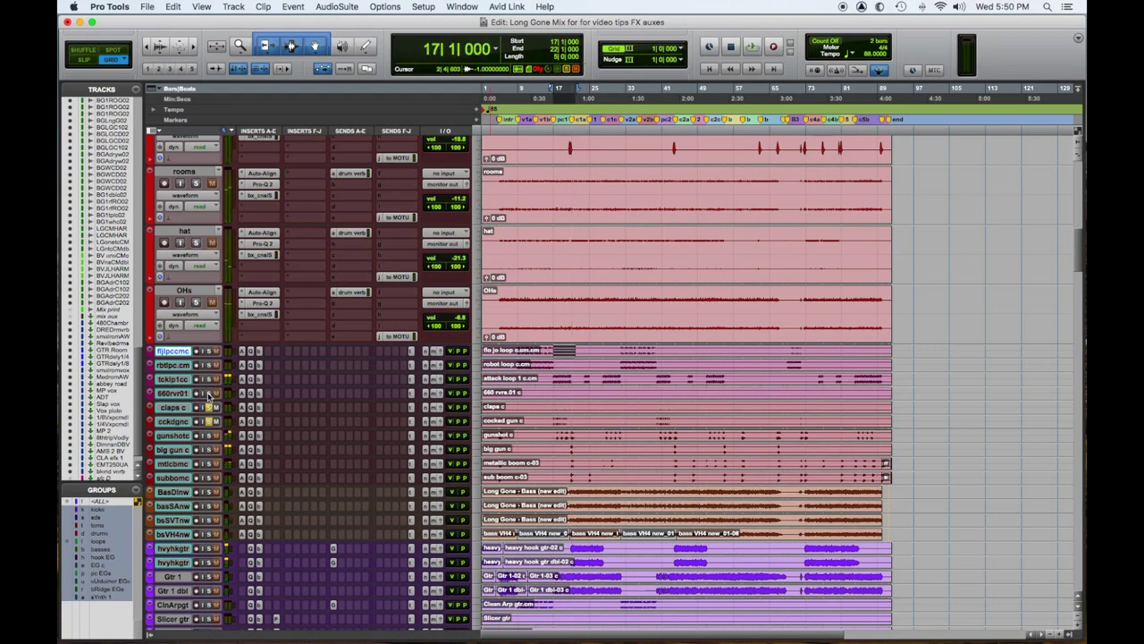
Enlarge the loop tracks, add a drum verb send to 660 rvrs.01 and set it to -4.1 dB during playback.
{"action": "key", "text": "ctrl+Up"}
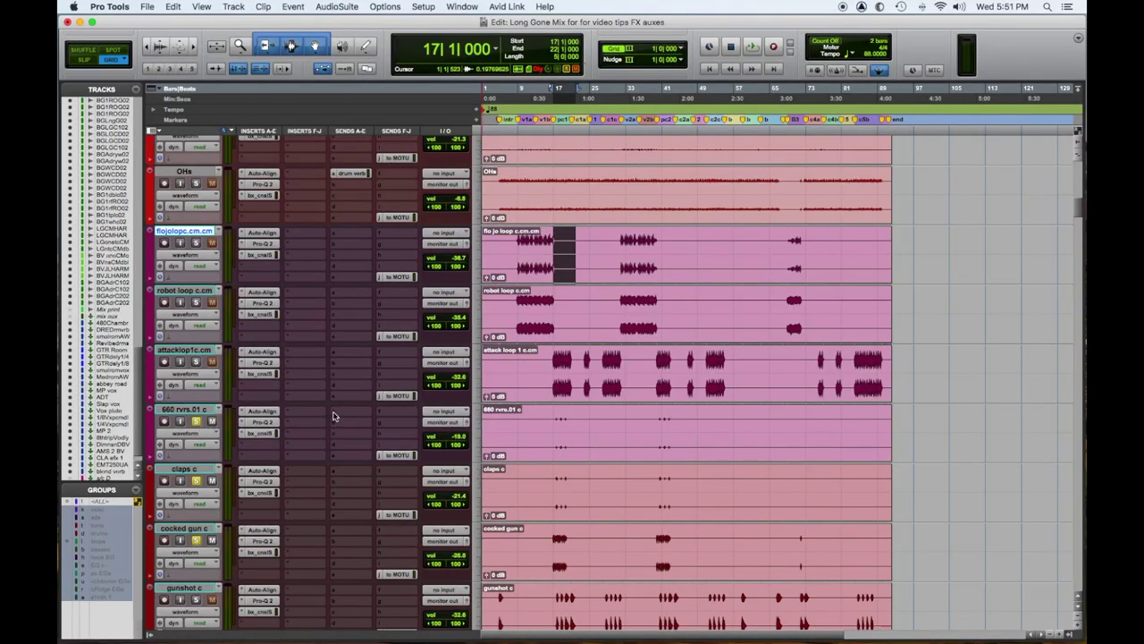
{"action": "left_click", "coordinate": [333, 414]}
{"action": "mouse_move", "coordinate": [355, 421]}
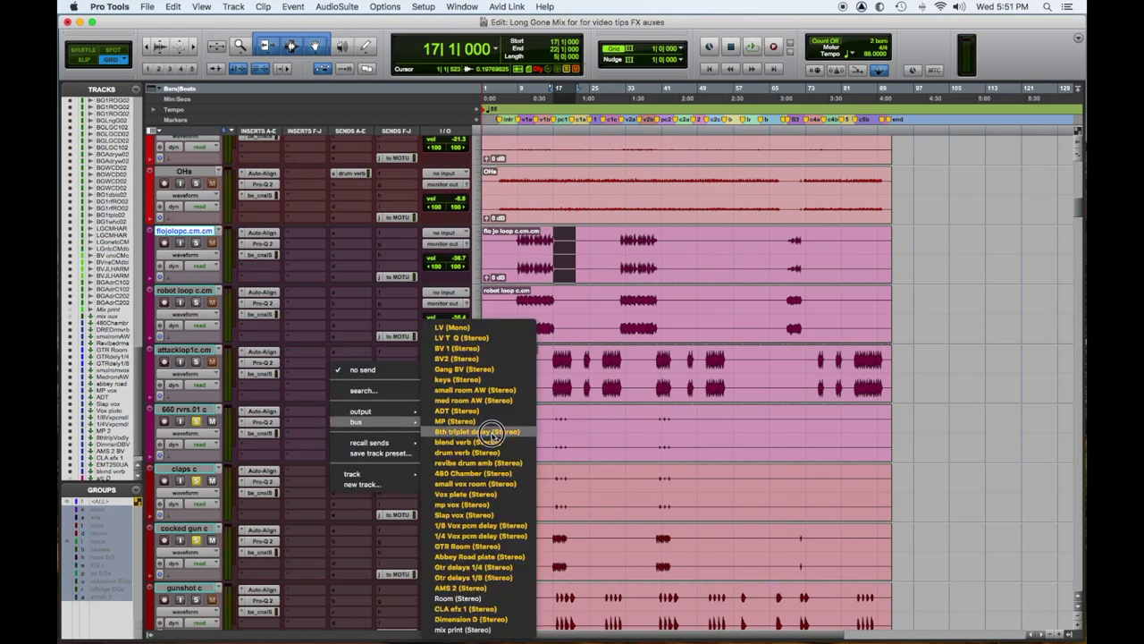
{"action": "key", "text": "Escape"}
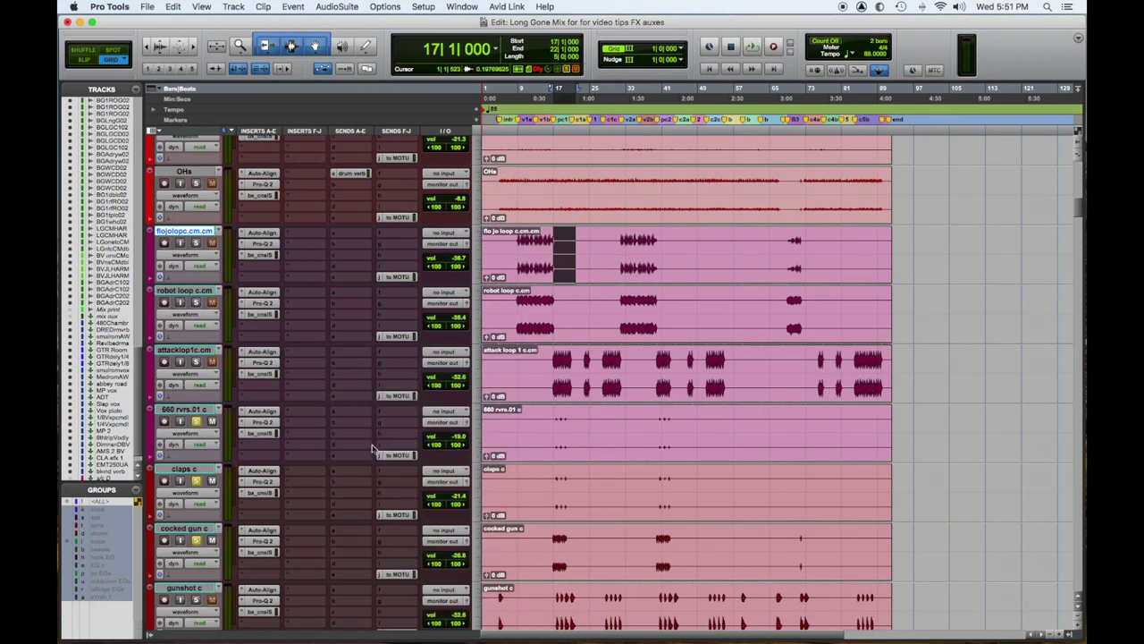
{"action": "left_click", "coordinate": [333, 412]}
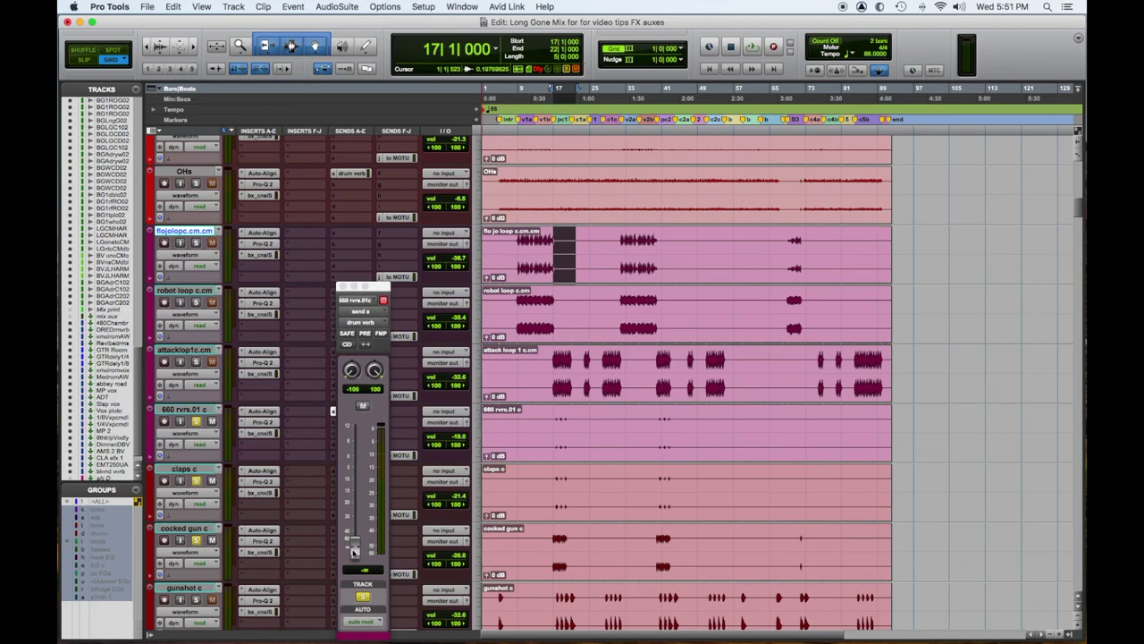
{"action": "key", "text": "space"}
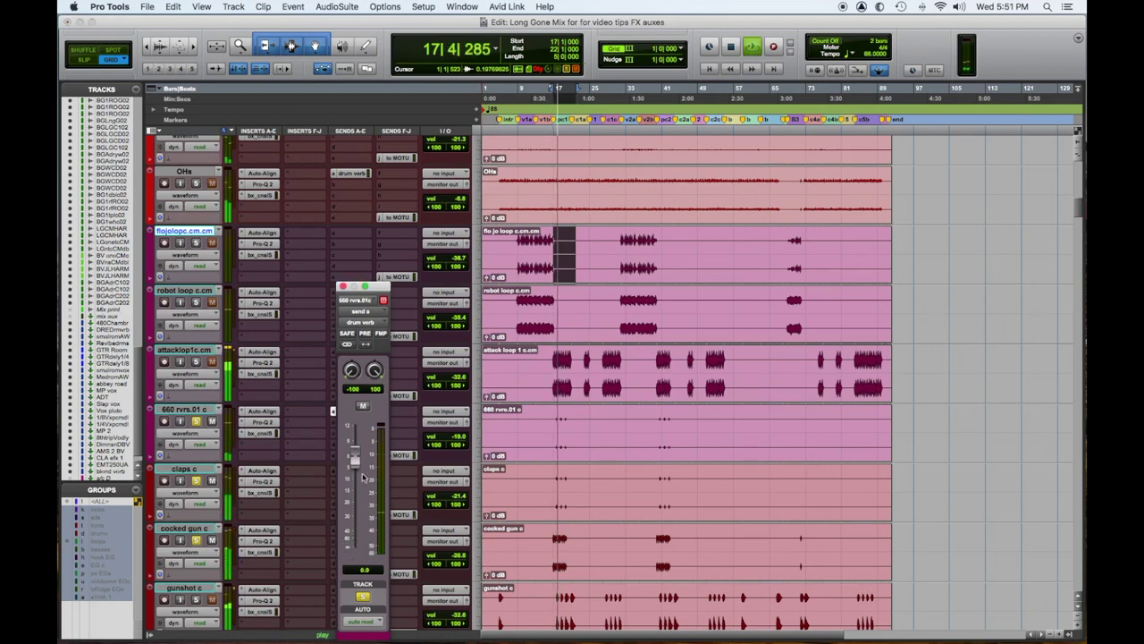
{"action": "left_click_drag", "start_coordinate": [355, 458], "coordinate": [358, 471]}
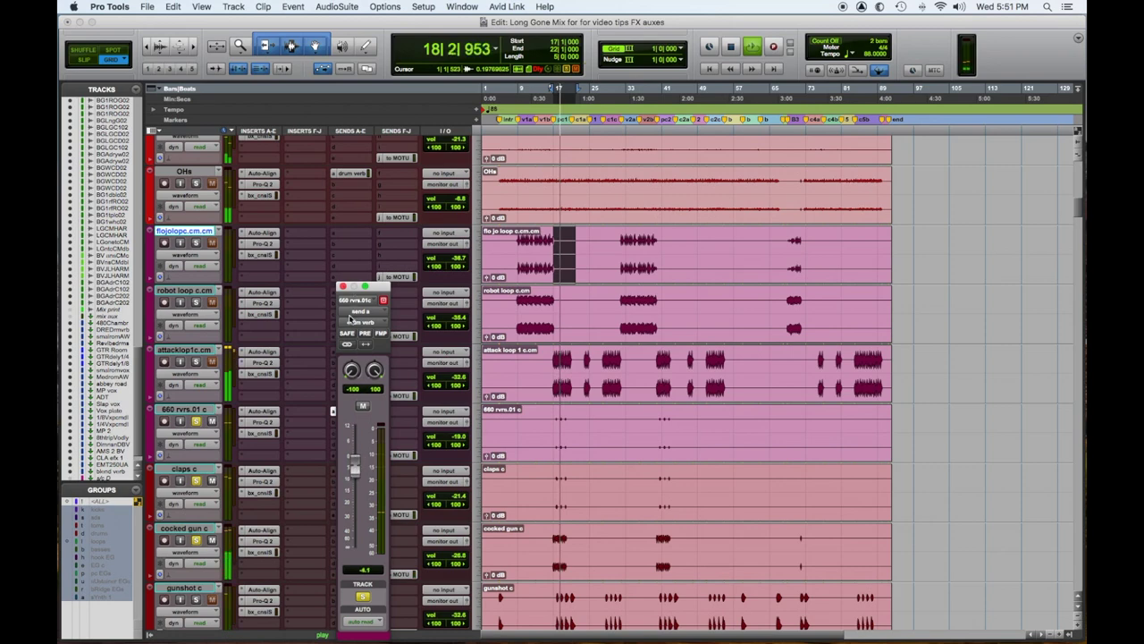
{"action": "left_click", "coordinate": [341, 286]}
{"action": "key", "text": "space"}
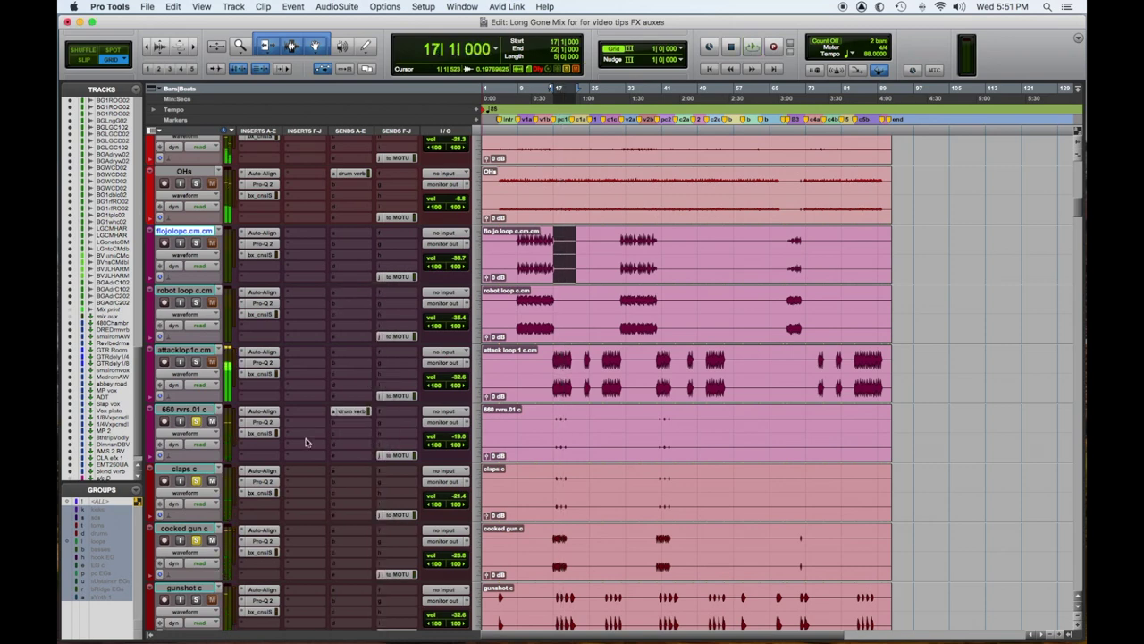
Add a 480 Chamber send to the 660 rvrs.01, claps and cocked gun tracks together, keeping its fader window clear of the send slots.
{"action": "left_click", "coordinate": [198, 413]}
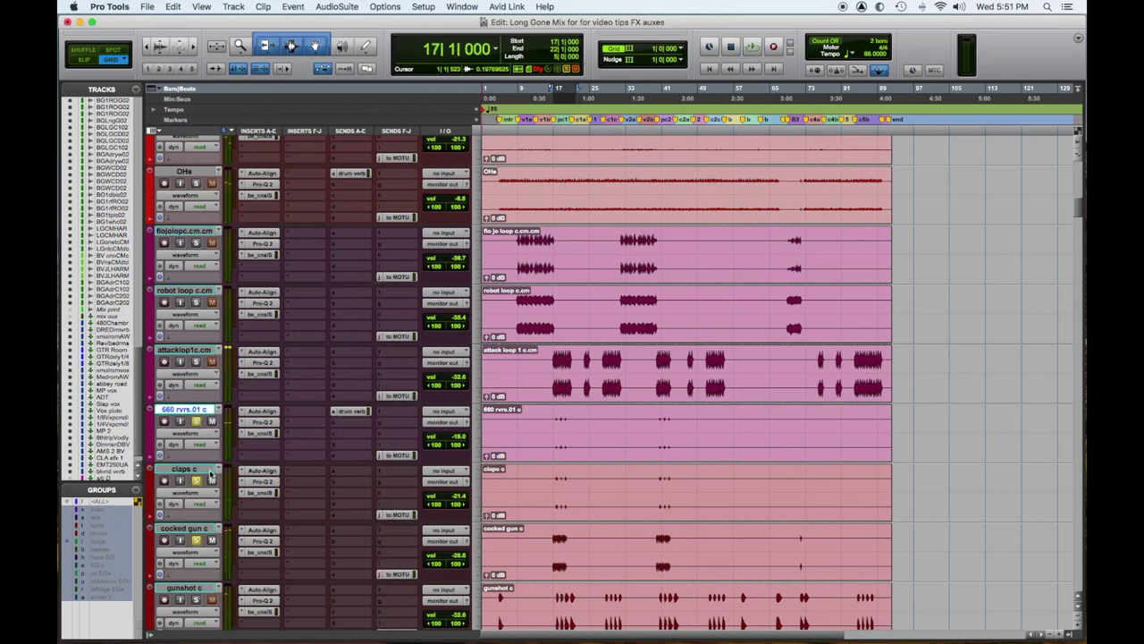
{"action": "left_click", "coordinate": [208, 531], "text": "shift"}
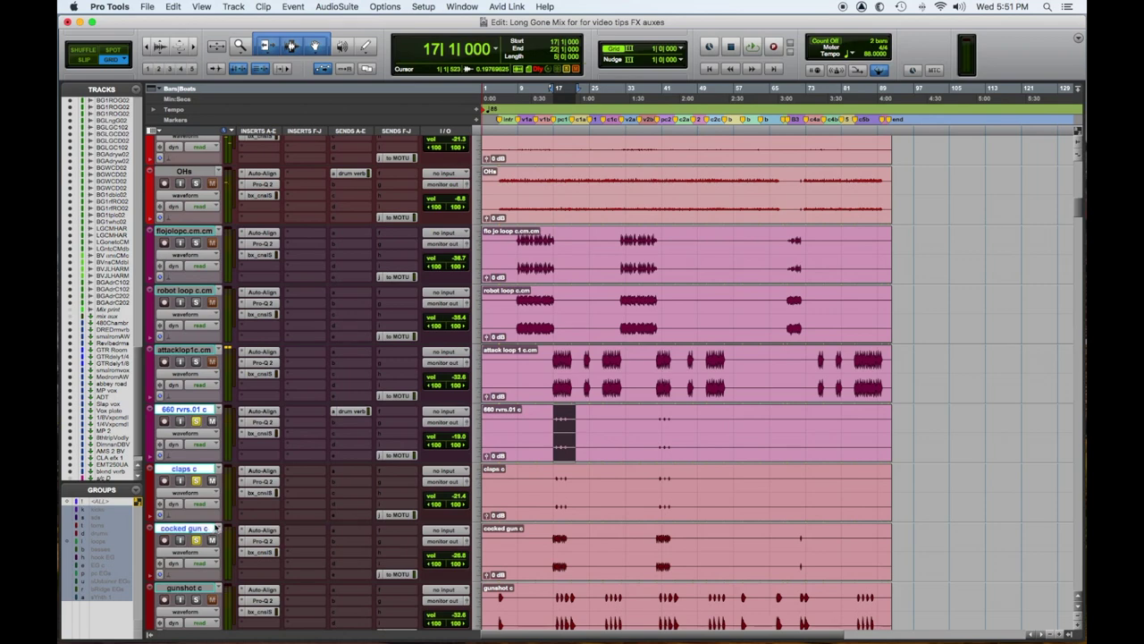
{"action": "left_click", "coordinate": [333, 429]}
{"action": "mouse_move", "coordinate": [362, 432]}
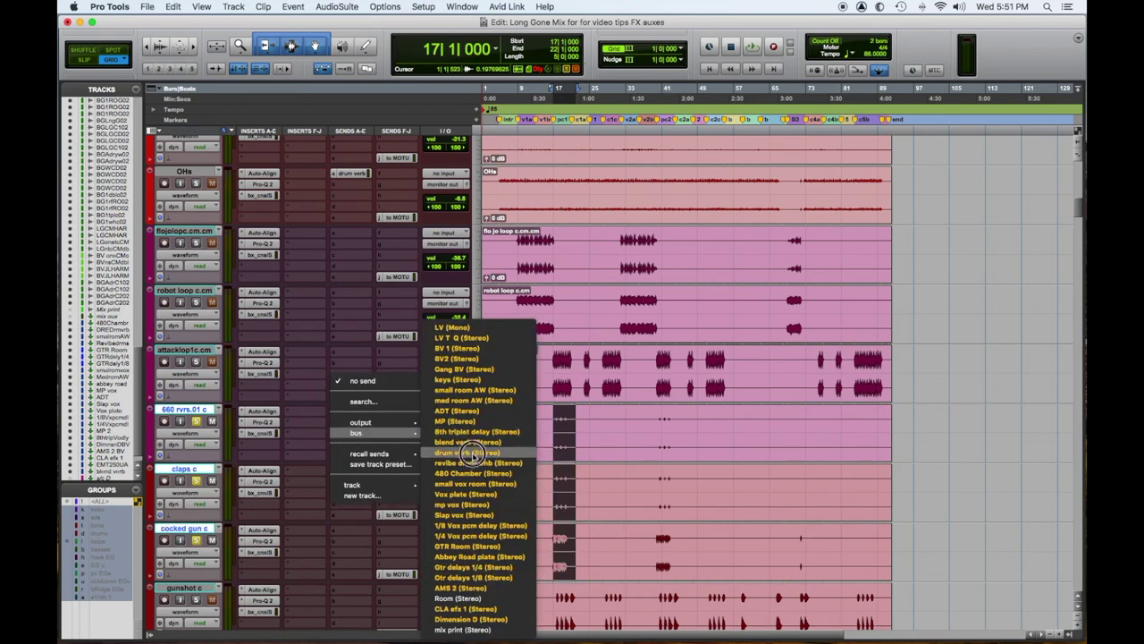
{"action": "left_click", "coordinate": [466, 452]}
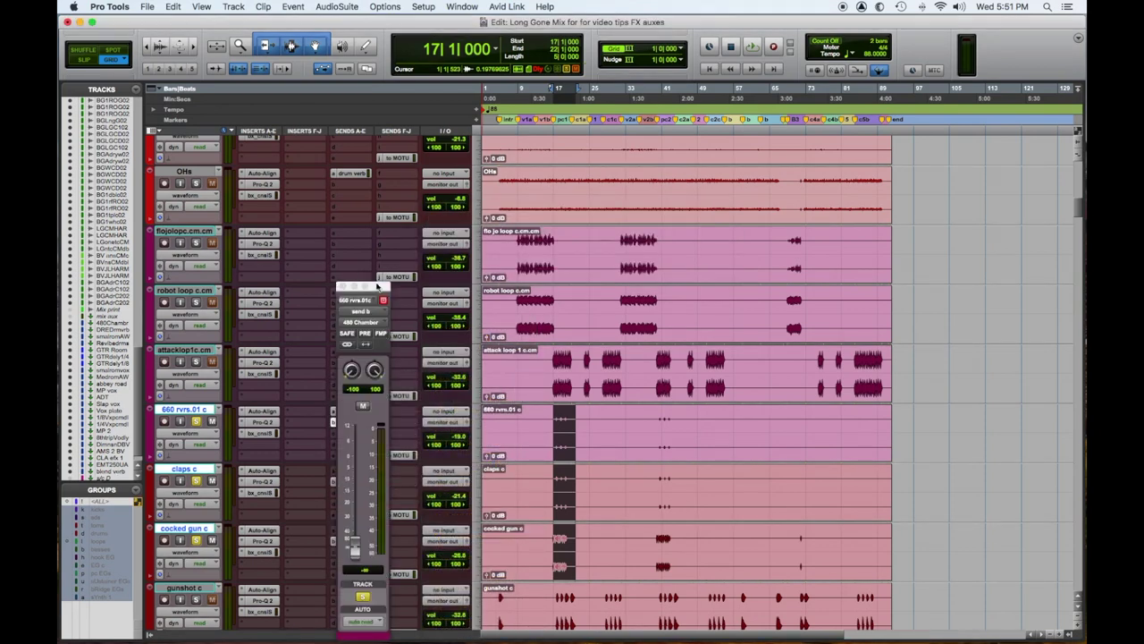
{"action": "left_click_drag", "start_coordinate": [378, 285], "coordinate": [669, 184]}
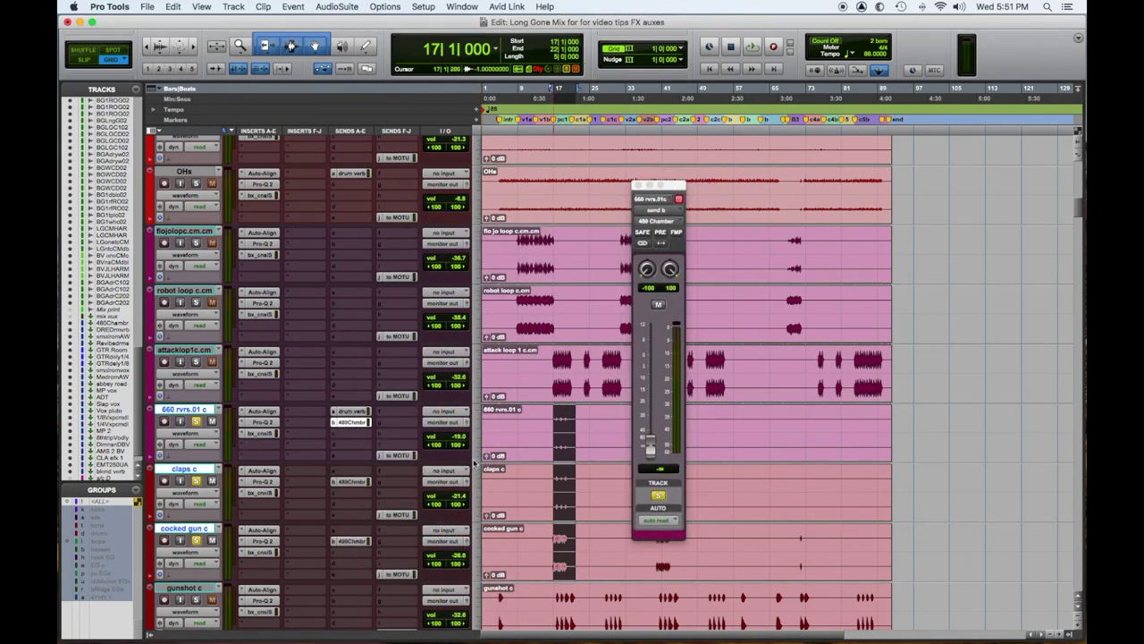
During playback, raise the 660 rvrs.01 track's 480 Chamber send level and set the claps track's 480 Chamber send to -7.8 dB.
{"action": "key", "text": "space"}
{"action": "left_click", "coordinate": [653, 423], "text": "alt"}
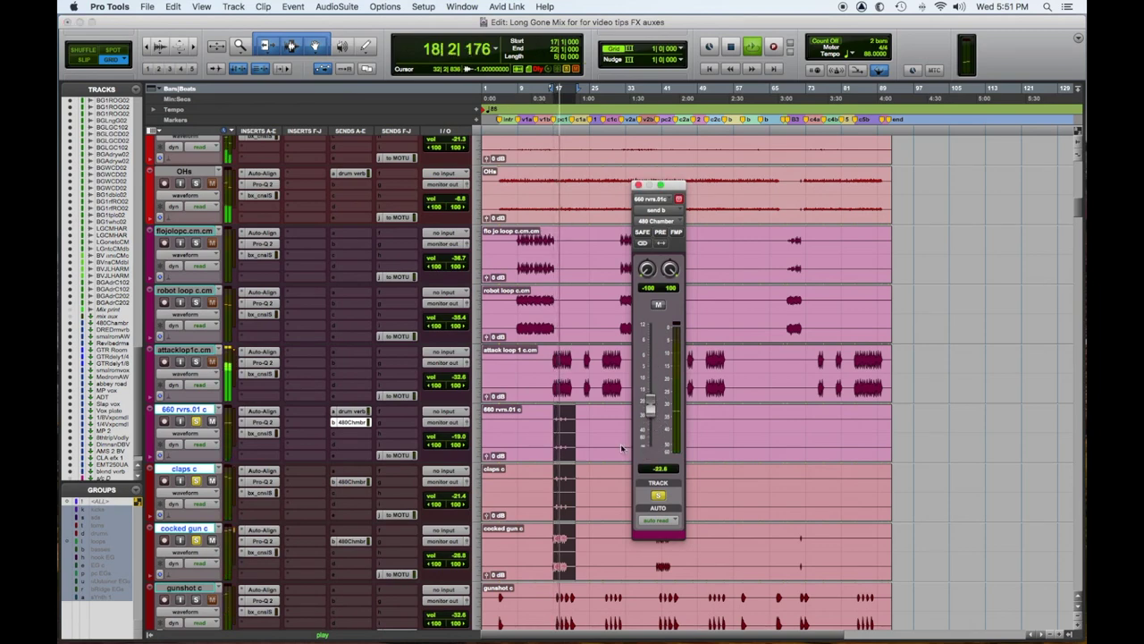
{"action": "left_click_drag", "start_coordinate": [650, 407], "coordinate": [651, 390]}
{"action": "left_click", "coordinate": [365, 482]}
{"action": "left_click", "coordinate": [649, 446], "text": "alt"}
{"action": "left_click_drag", "start_coordinate": [650, 357], "coordinate": [649, 379]}
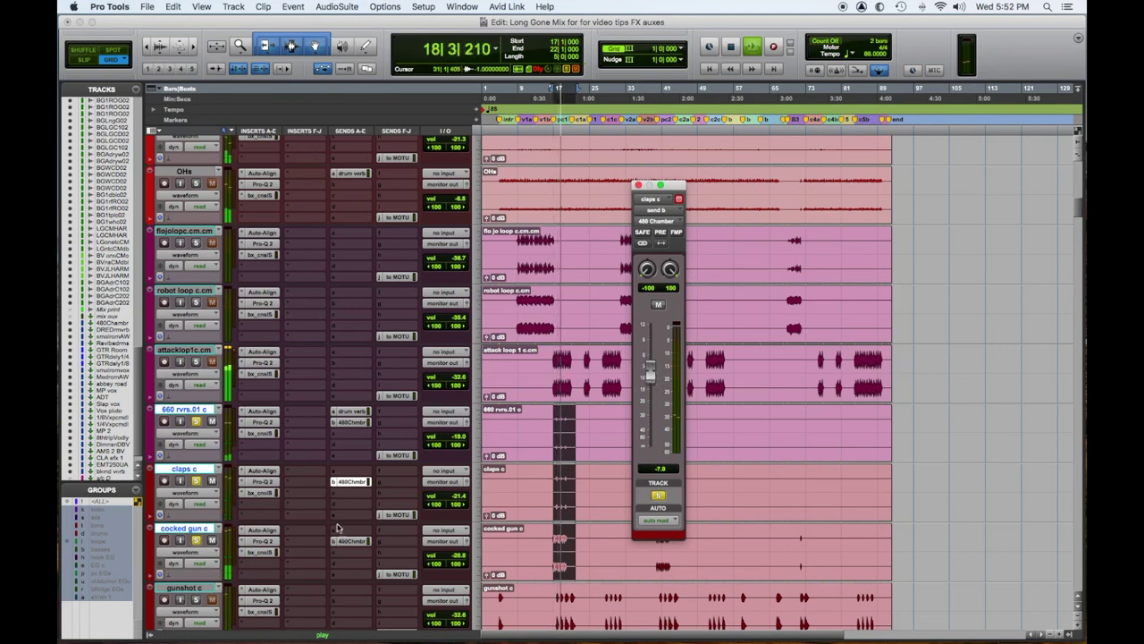
{"action": "key", "text": "space"}
Add a drum verb send to the claps track and set its level to -19.3 dB.
{"action": "left_click", "coordinate": [349, 481]}
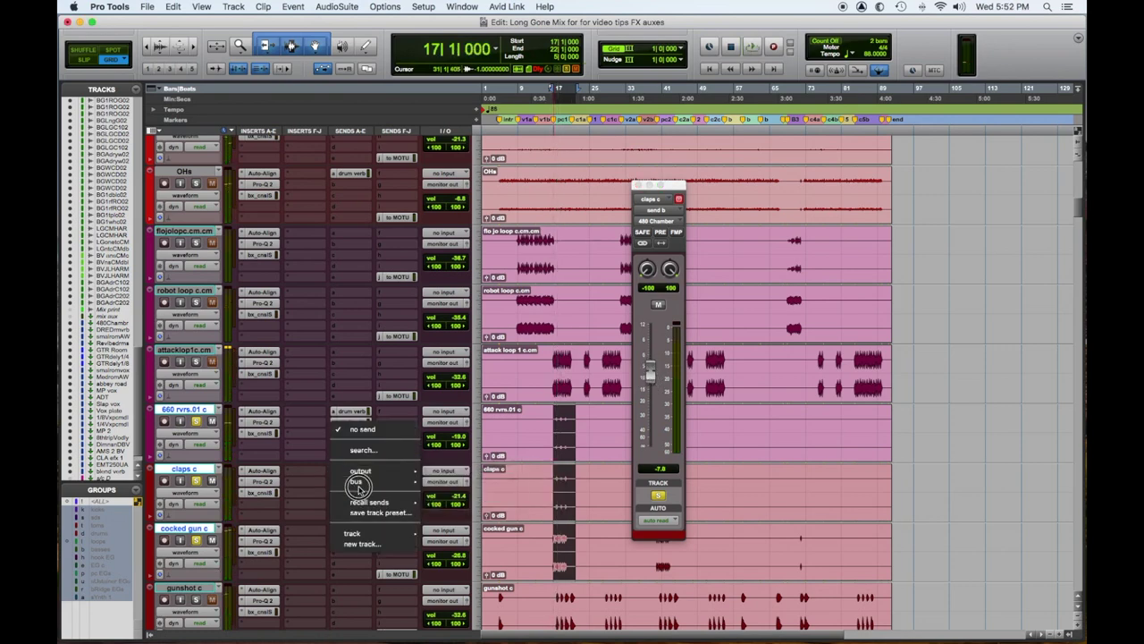
{"action": "mouse_move", "coordinate": [366, 481]}
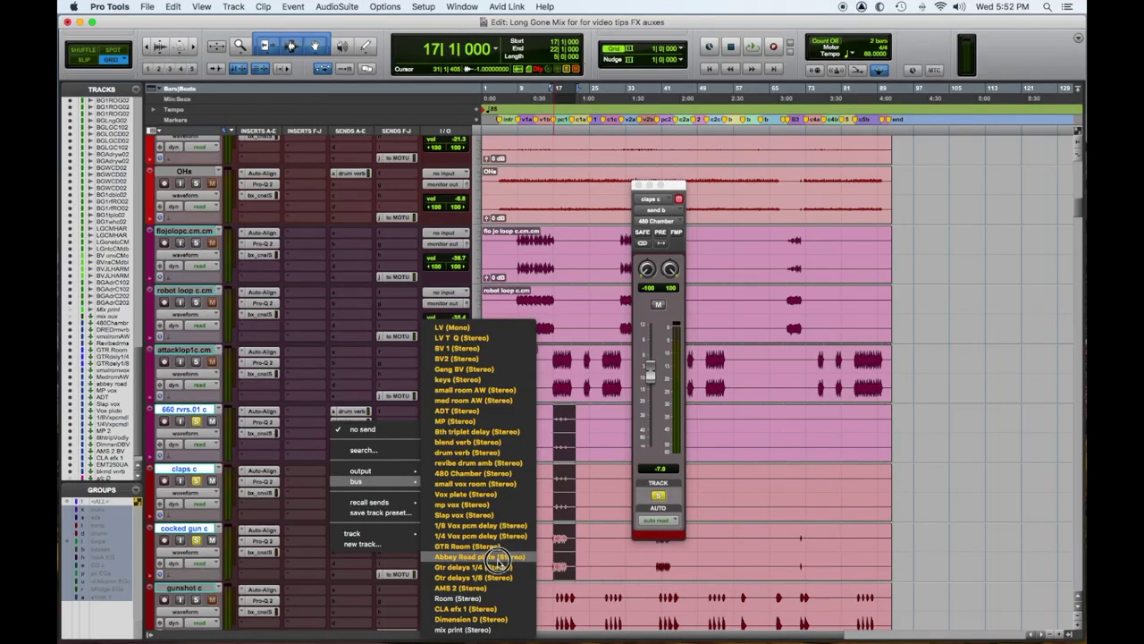
{"action": "left_click", "coordinate": [481, 454]}
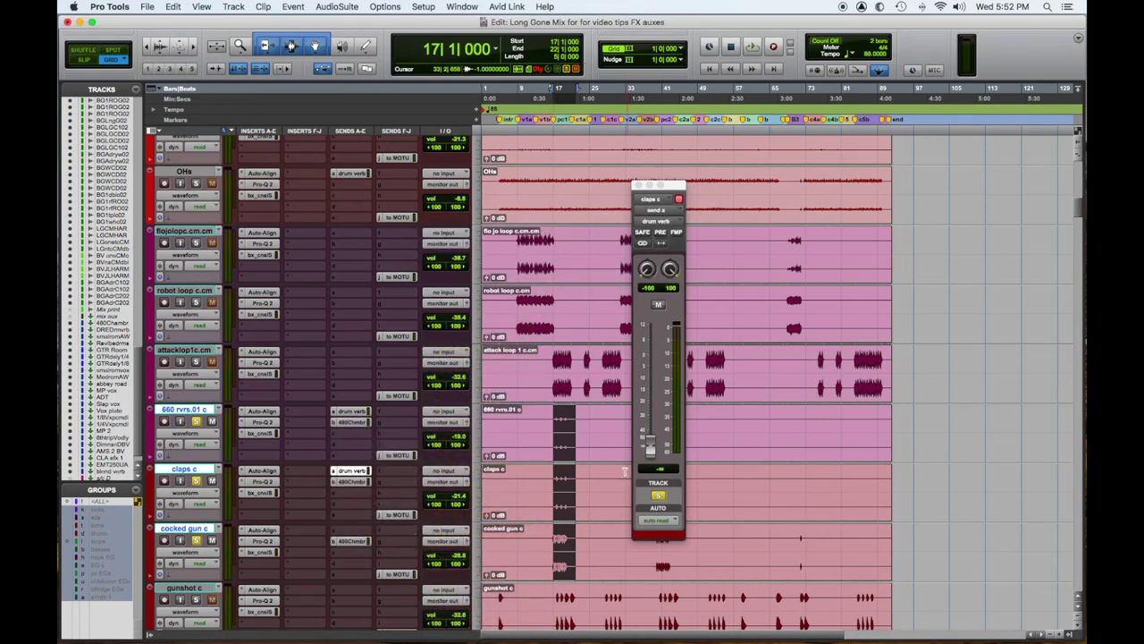
{"action": "left_click_drag", "start_coordinate": [650, 447], "coordinate": [648, 400]}
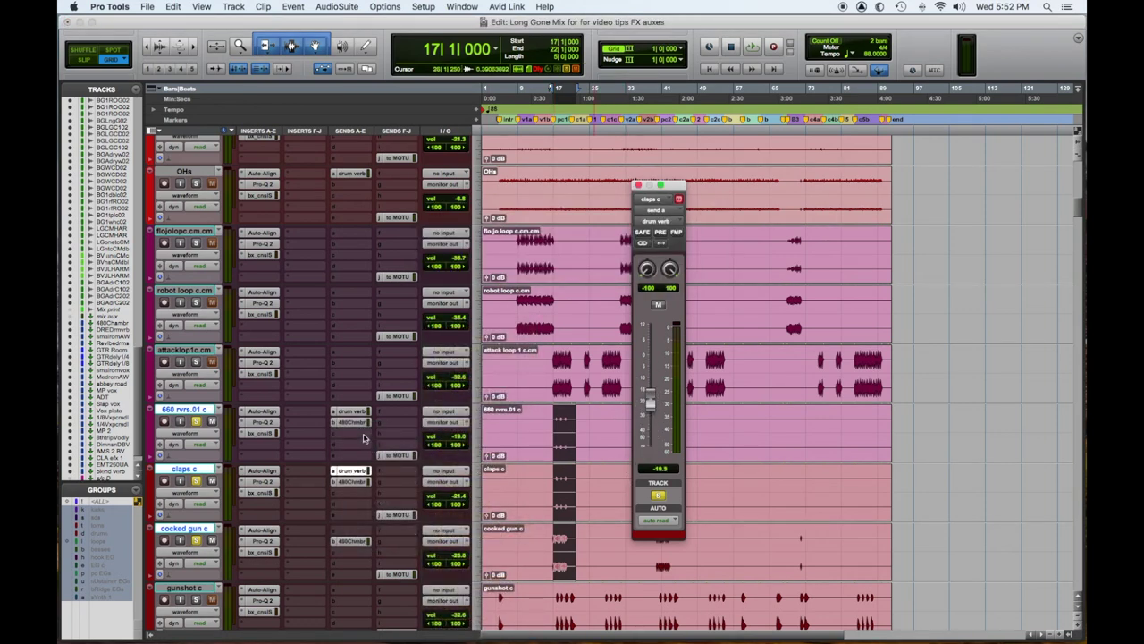
Add a revibe drum amb send to the claps track and set it to -9.7 dB during playback.
{"action": "left_click", "coordinate": [333, 498]}
{"action": "mouse_move", "coordinate": [354, 503]}
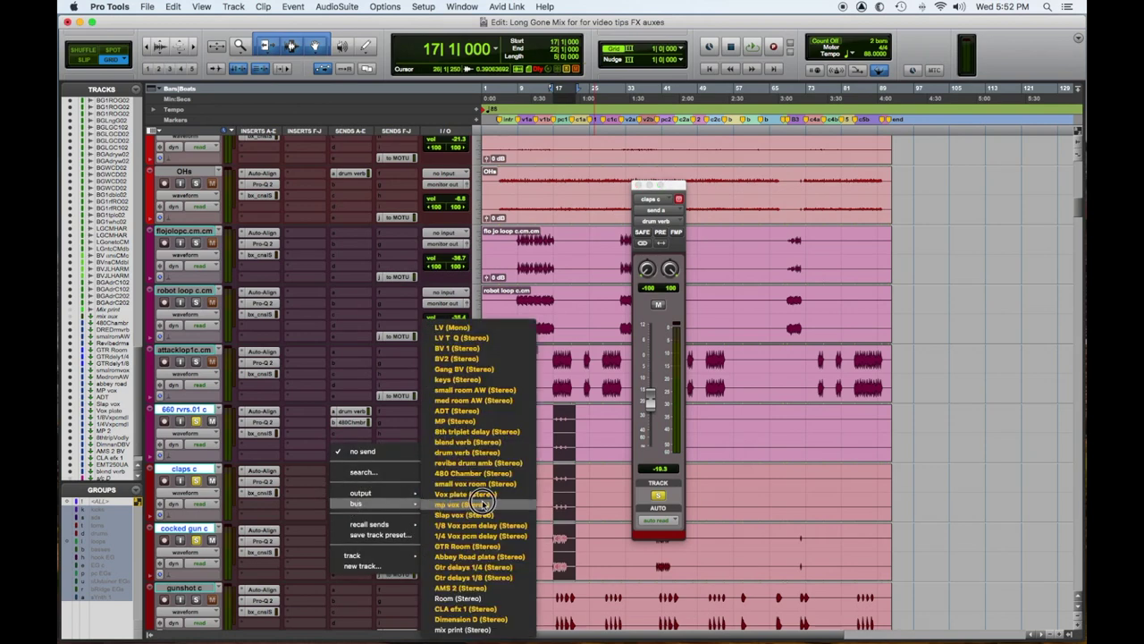
{"action": "left_click", "coordinate": [486, 458]}
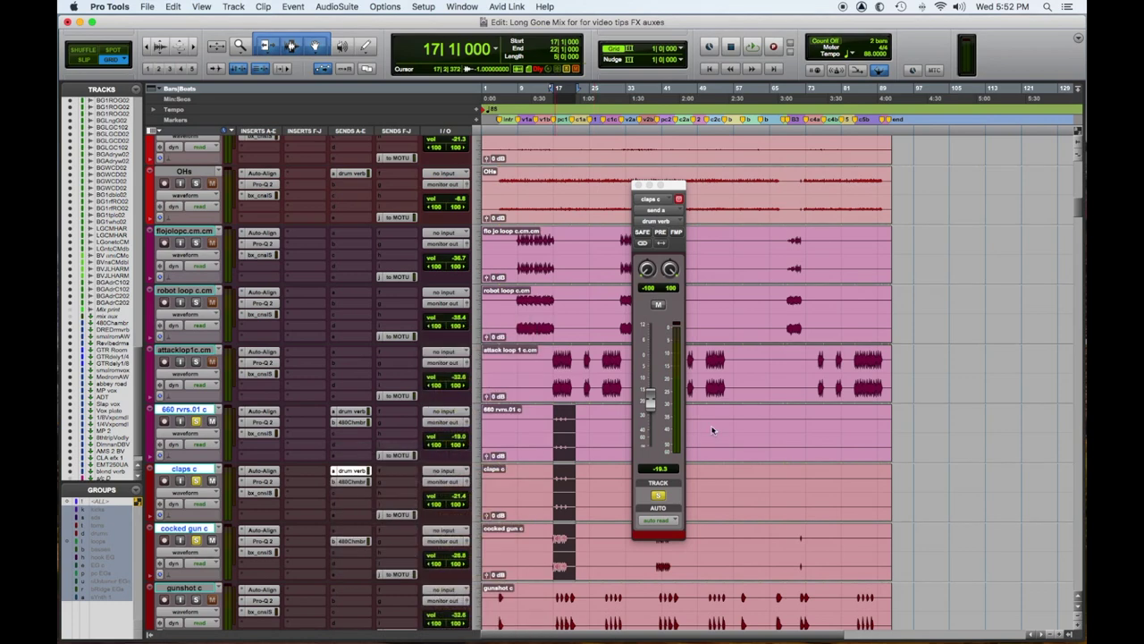
{"action": "left_click_drag", "start_coordinate": [652, 451], "coordinate": [650, 357]}
{"action": "key", "text": "space"}
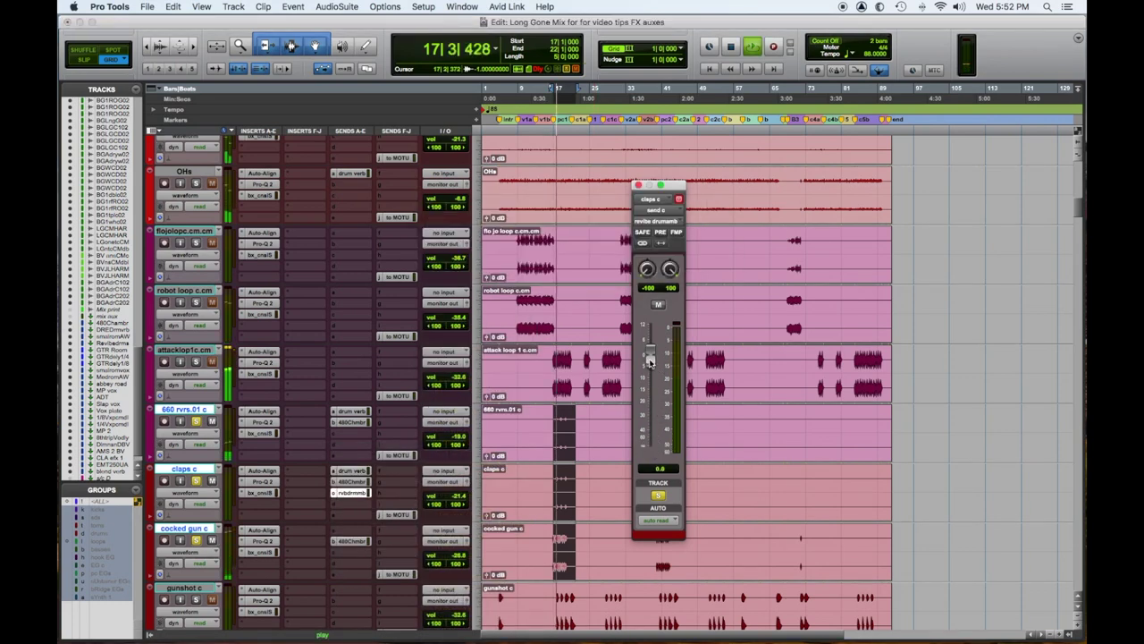
{"action": "left_click_drag", "start_coordinate": [649, 358], "coordinate": [650, 377]}
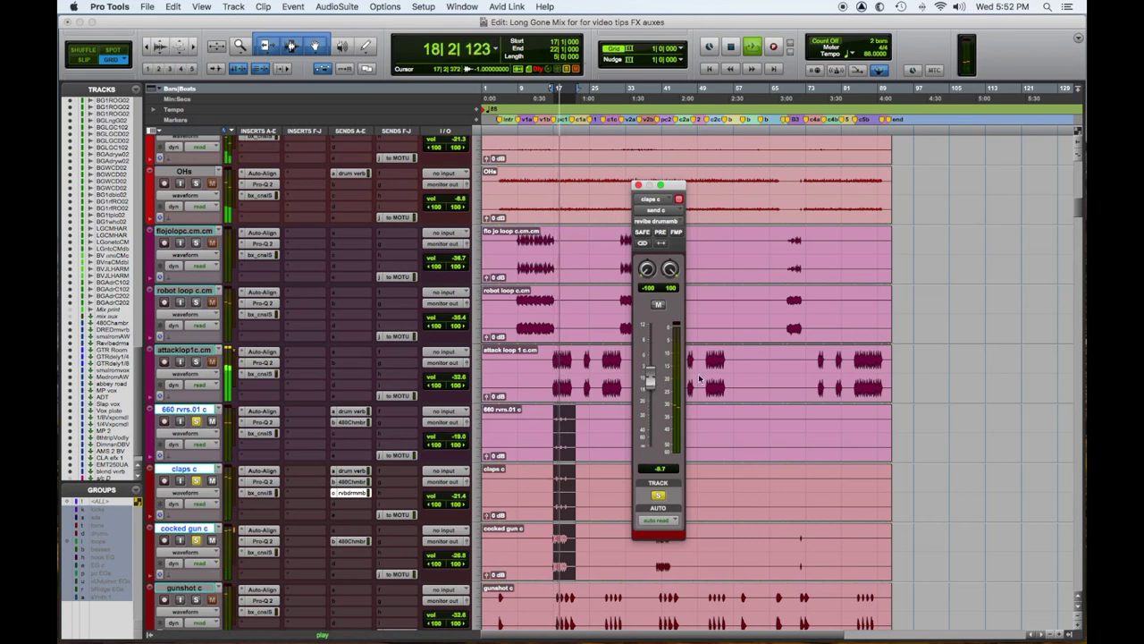
Set the cocked gun track's revibe drum amb send to -12.3 dB and stop playback.
{"action": "left_click", "coordinate": [349, 542]}
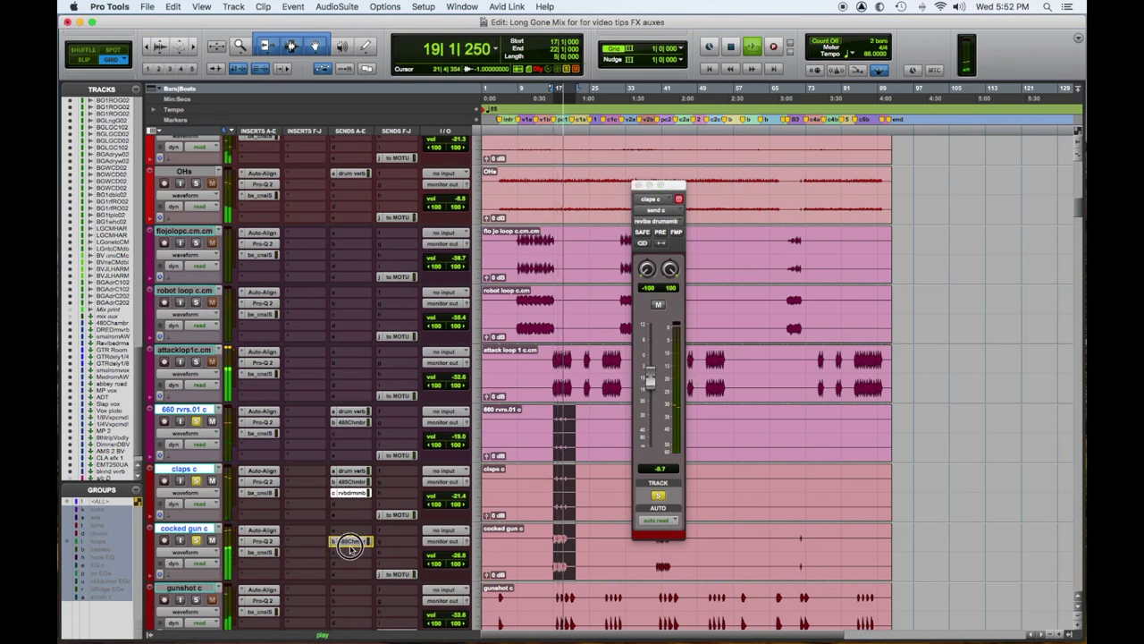
{"action": "key", "text": "space"}
Select the four sustainer tracks, from sustainer Ch to sustainer C out, and solo them.
{"action": "scroll", "coordinate": [338, 483], "scroll_direction": "down", "scroll_amount": 10}
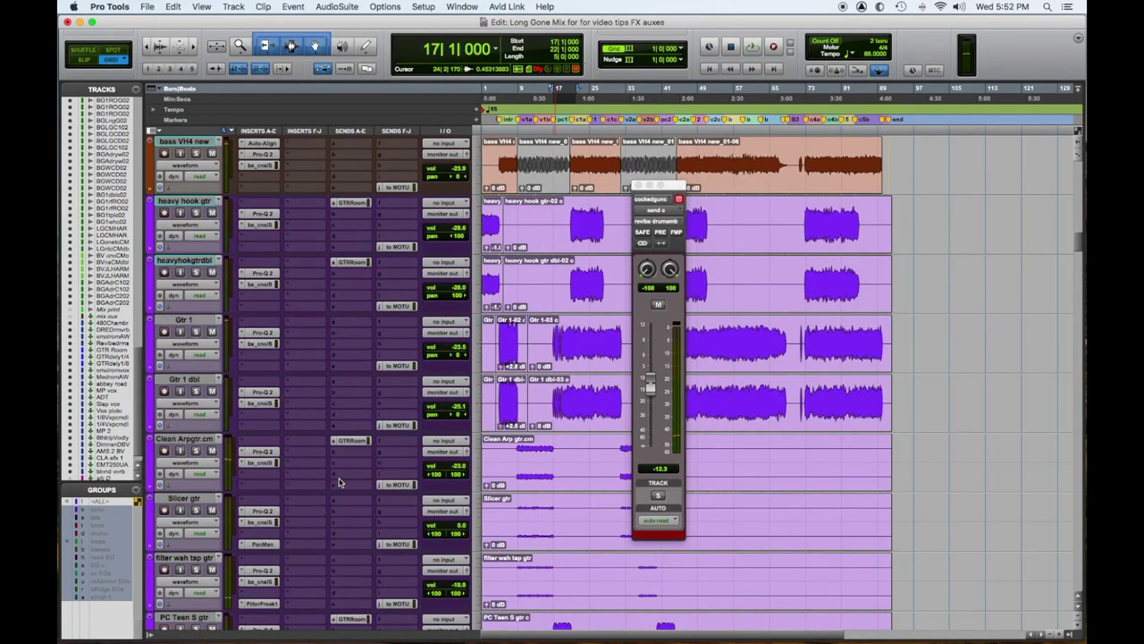
{"action": "scroll", "coordinate": [338, 483], "scroll_direction": "down", "scroll_amount": 1}
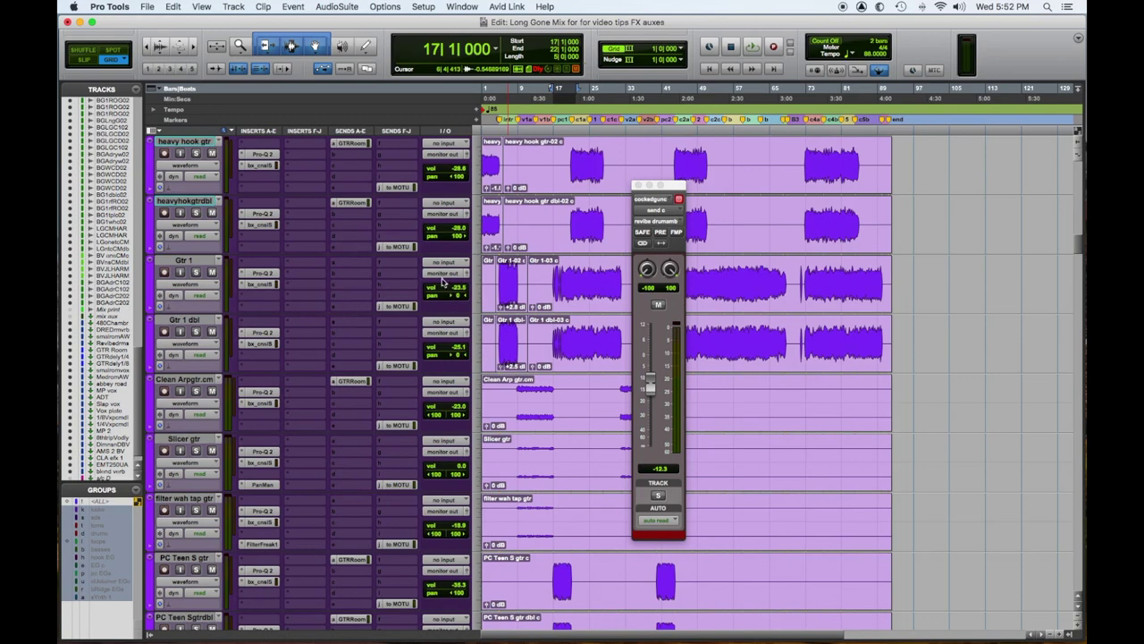
{"action": "scroll", "coordinate": [438, 284], "scroll_direction": "down", "scroll_amount": 4}
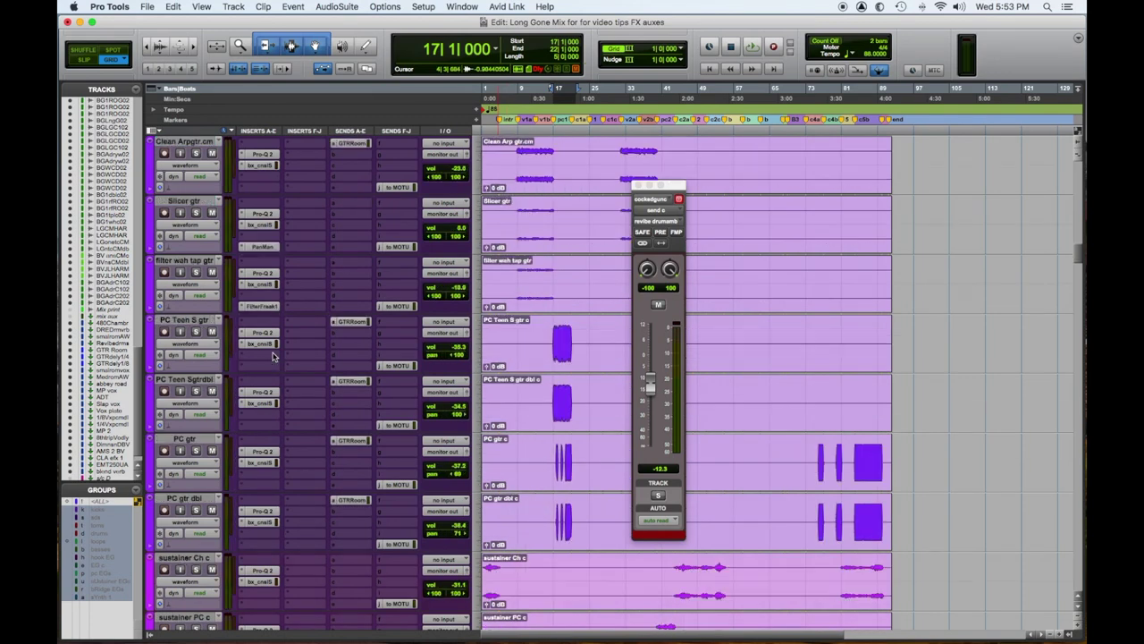
{"action": "scroll", "coordinate": [272, 356], "scroll_direction": "down", "scroll_amount": 1}
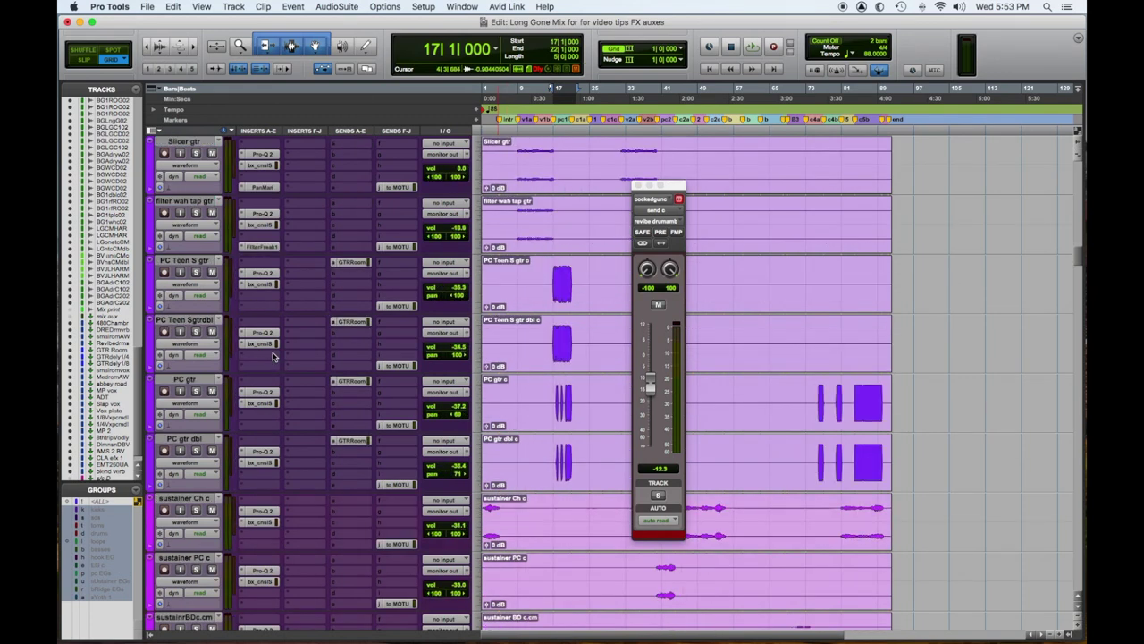
{"action": "scroll", "coordinate": [273, 356], "scroll_direction": "down", "scroll_amount": 2}
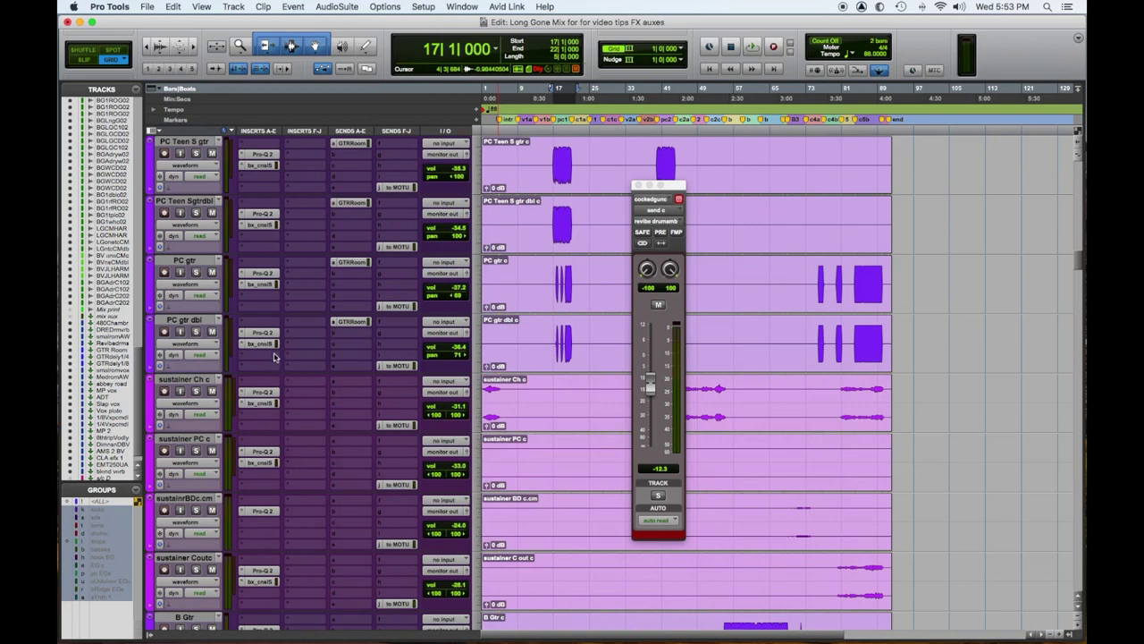
{"action": "left_click", "coordinate": [176, 380]}
{"action": "scroll", "coordinate": [289, 428], "scroll_direction": "down", "scroll_amount": 2}
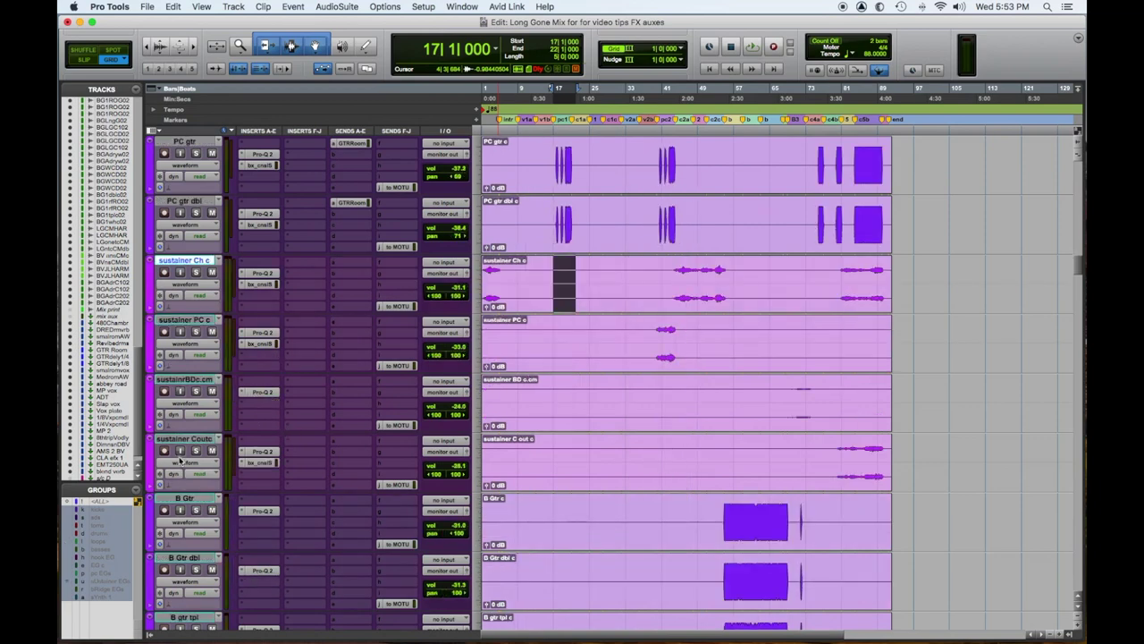
{"action": "left_click_drag", "start_coordinate": [179, 439], "coordinate": [208, 329]}
{"action": "left_click", "coordinate": [197, 273]}
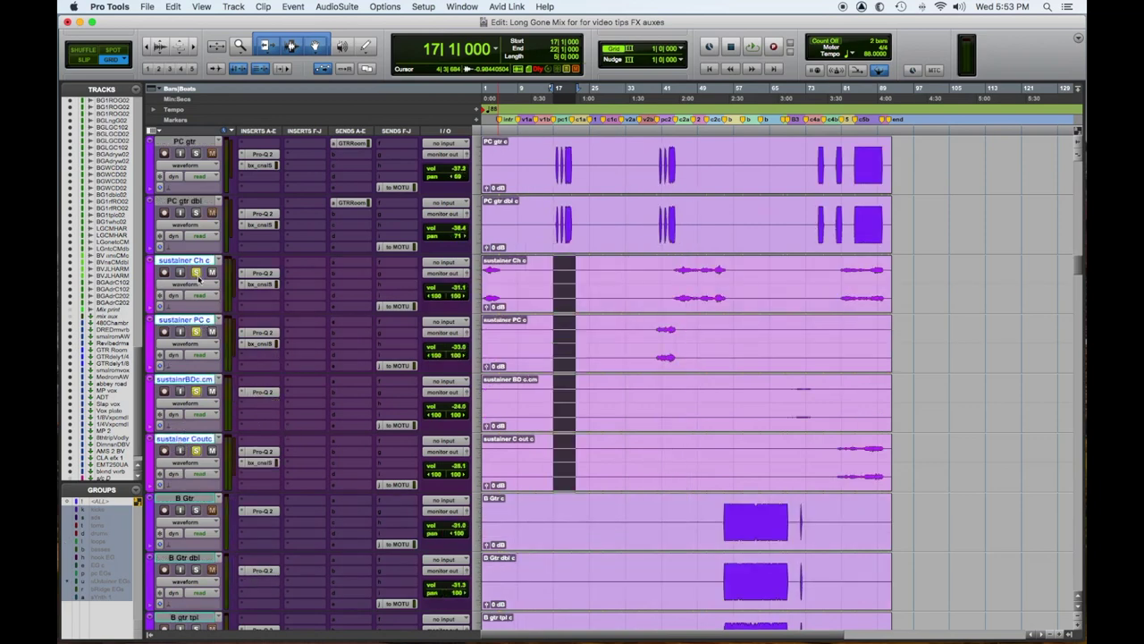
Play bars 40 to 54 and add an Abbey Road plate send to the sustainer Ch and sustainer PC tracks.
{"action": "left_click_drag", "start_coordinate": [658, 327], "coordinate": [720, 329]}
{"action": "key", "text": "space"}
{"action": "left_click", "coordinate": [333, 267]}
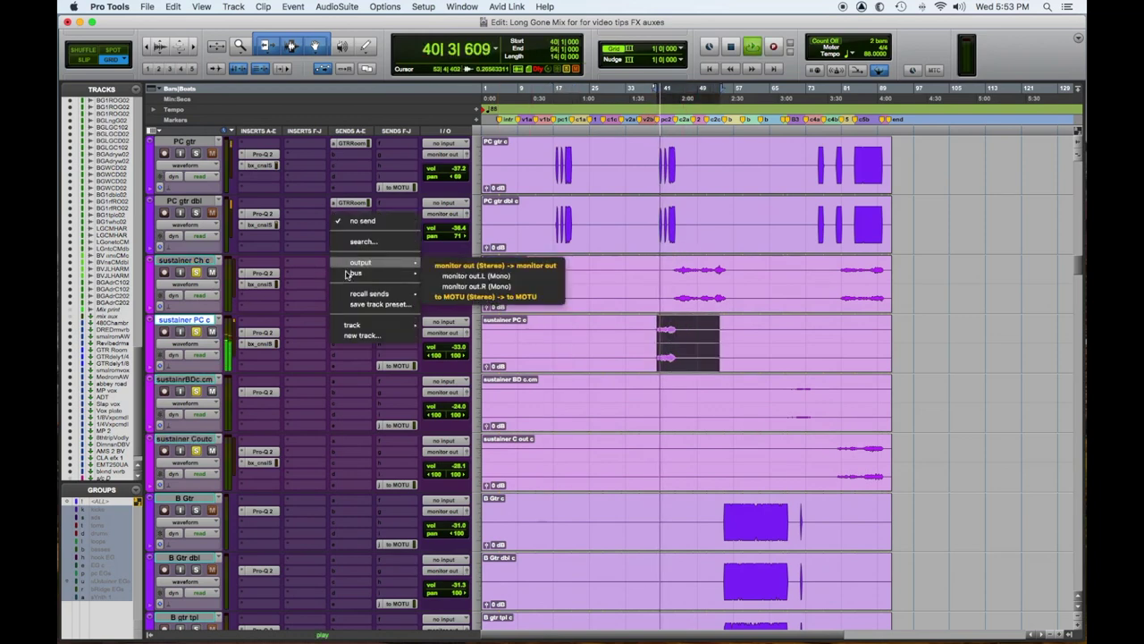
{"action": "mouse_move", "coordinate": [357, 273]}
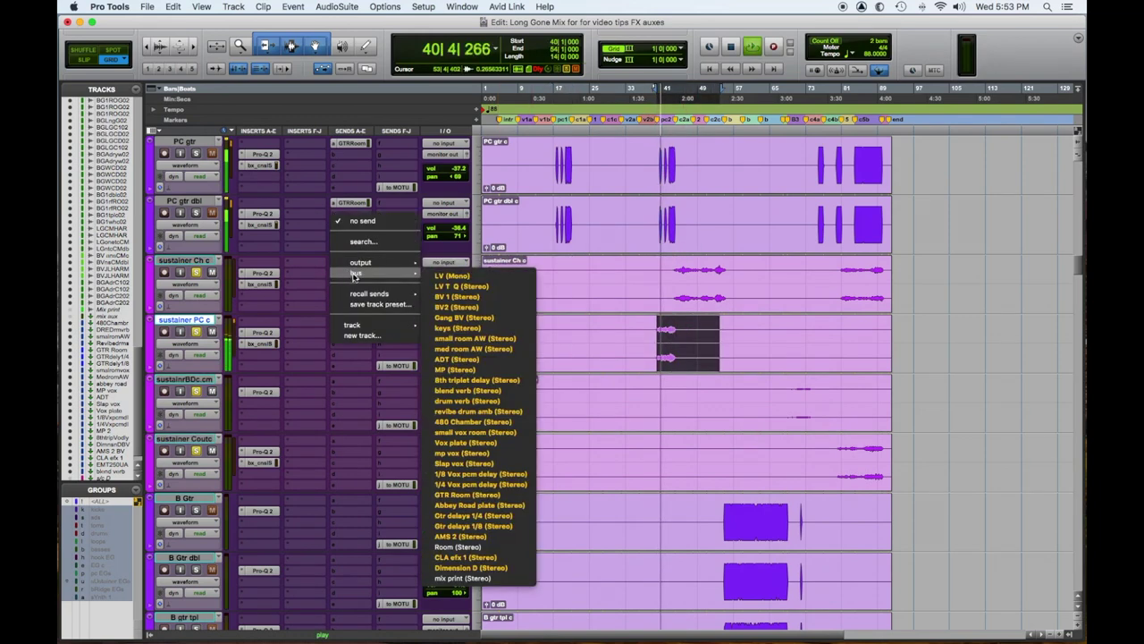
{"action": "left_click", "coordinate": [480, 515]}
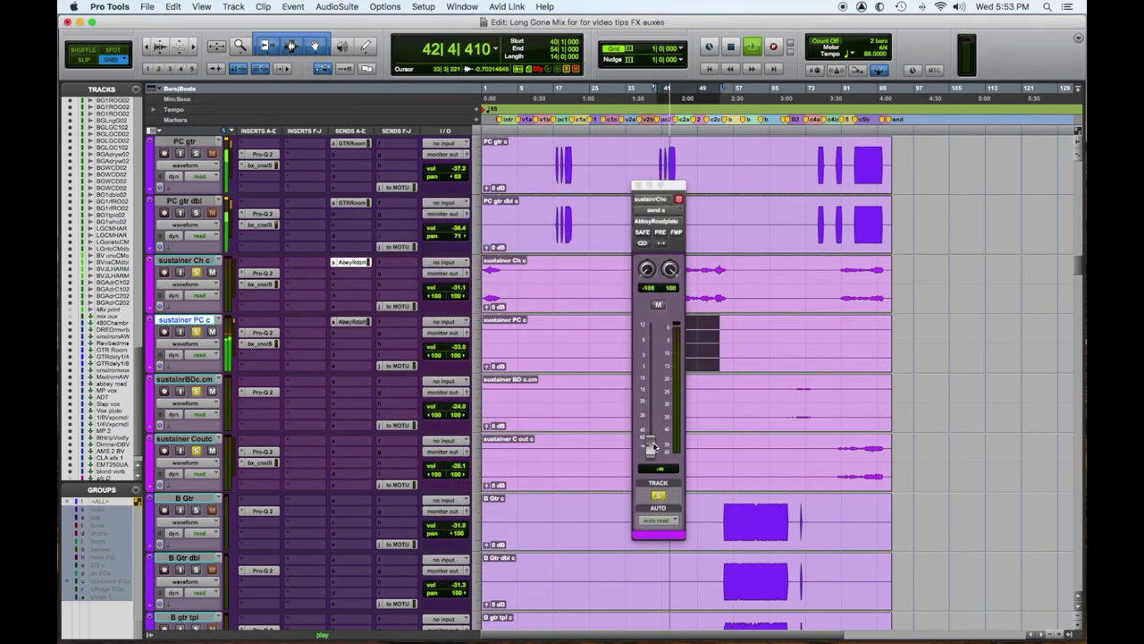
Set the Abbey Road plate send to -5.7 dB on sustainer Ch and -8.7 dB on sustainer PC during playback.
{"action": "left_click_drag", "start_coordinate": [653, 447], "coordinate": [642, 376]}
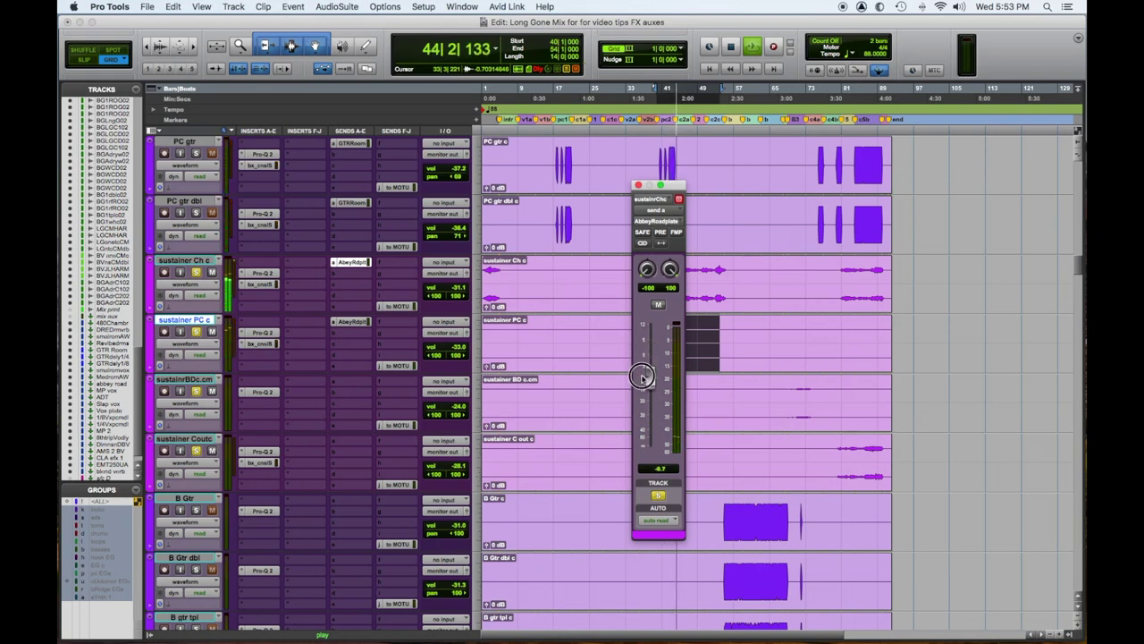
{"action": "left_click", "coordinate": [355, 322]}
{"action": "left_click_drag", "start_coordinate": [650, 442], "coordinate": [651, 382]}
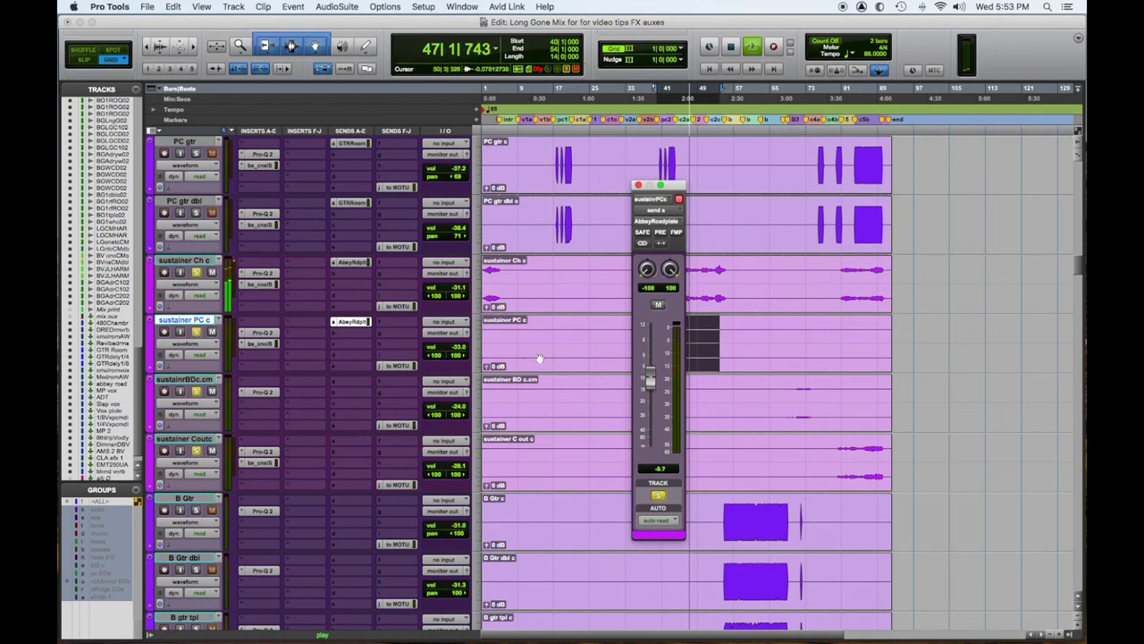
{"action": "left_click", "coordinate": [349, 262]}
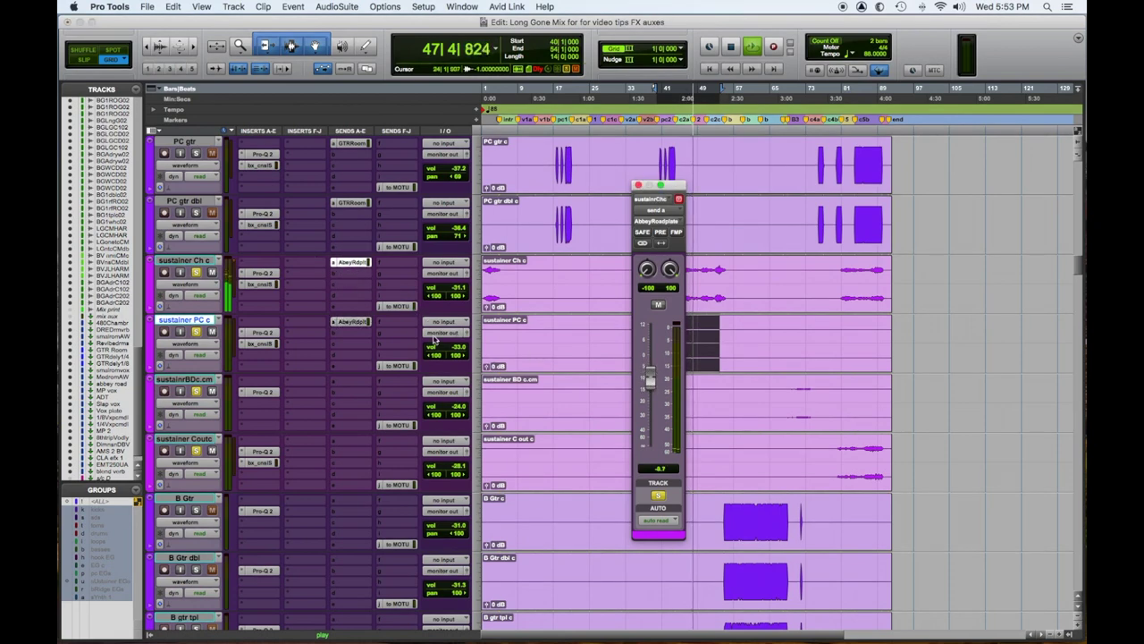
{"action": "left_click_drag", "start_coordinate": [651, 380], "coordinate": [651, 366]}
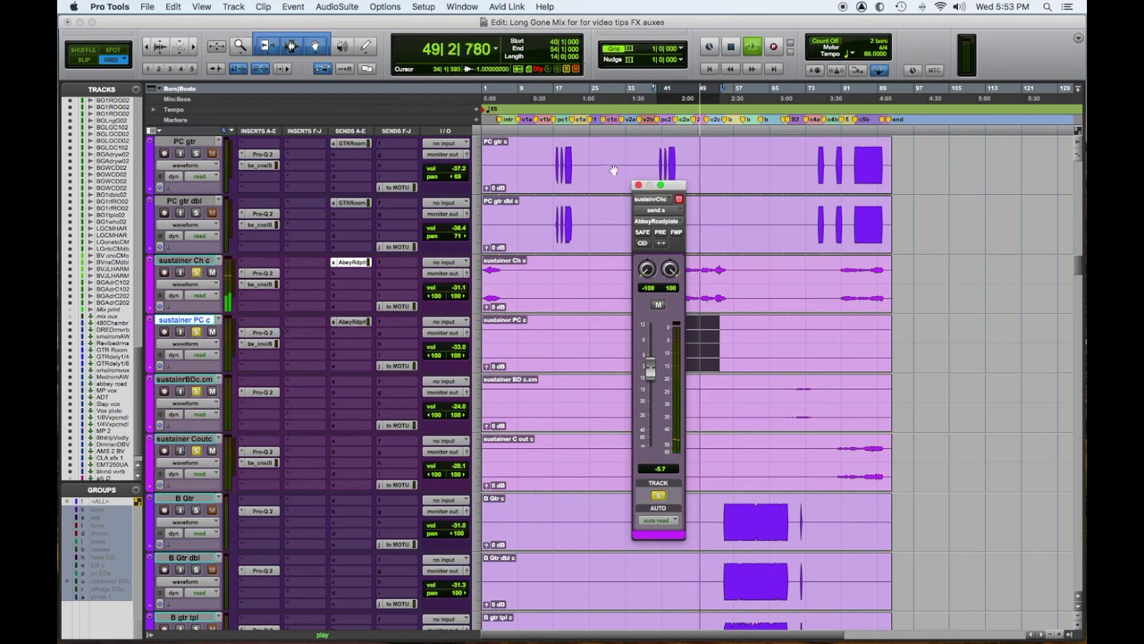
Put Abbey Road plate sends on the sustainer BD and sustainer C out tracks, and stop playback.
{"action": "left_click", "coordinate": [362, 440]}
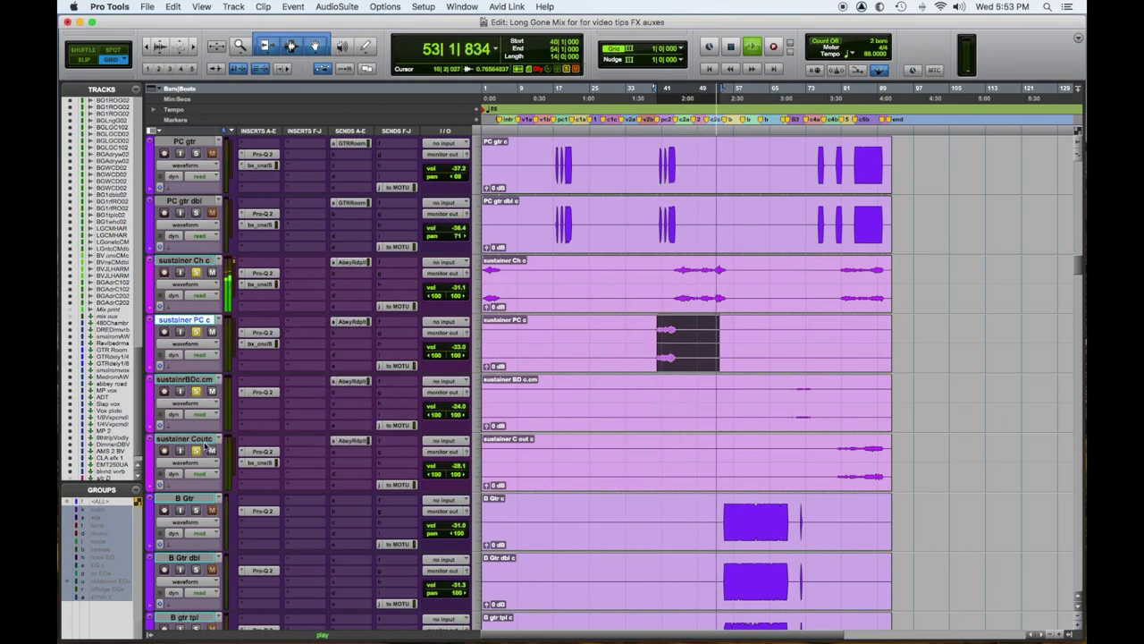
{"action": "key", "text": "space"}
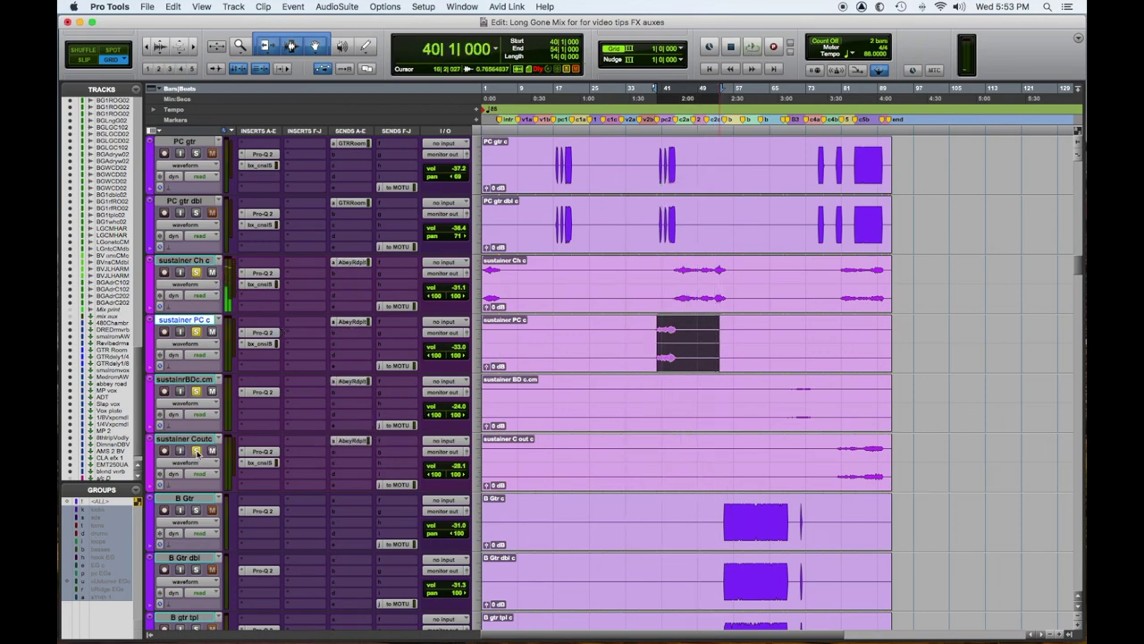
Play bars 68 to 74 of the clean gtr 2 track to judge whether it needs a reverb send.
{"action": "scroll", "coordinate": [352, 424], "scroll_direction": "down", "scroll_amount": 2}
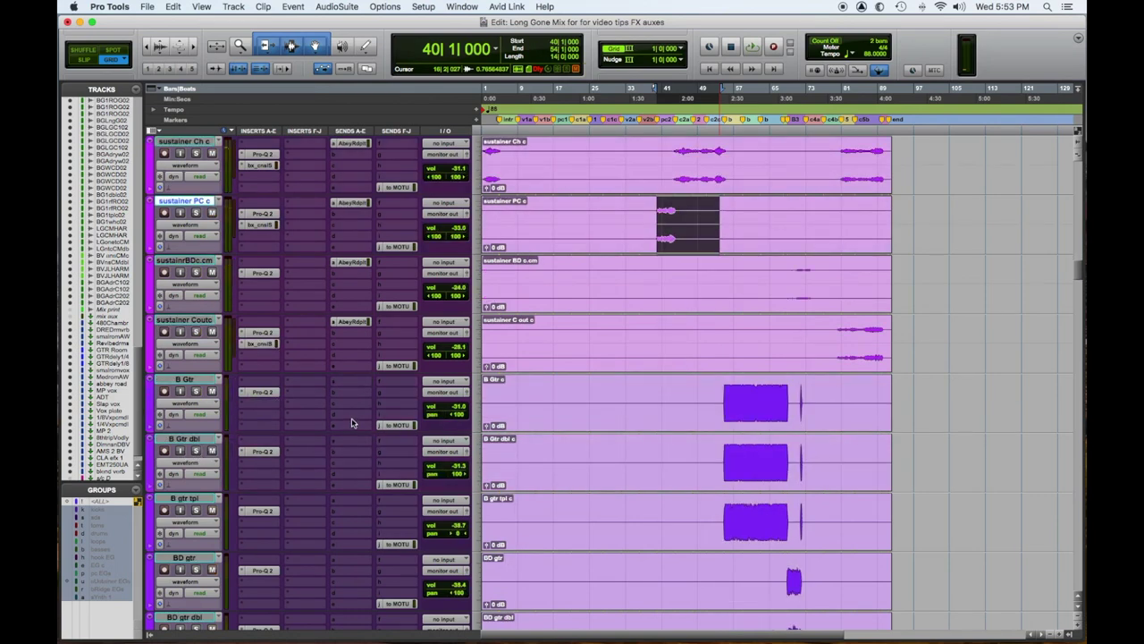
{"action": "scroll", "coordinate": [352, 423], "scroll_direction": "down", "scroll_amount": 2}
{"action": "scroll", "coordinate": [352, 424], "scroll_direction": "down", "scroll_amount": 2}
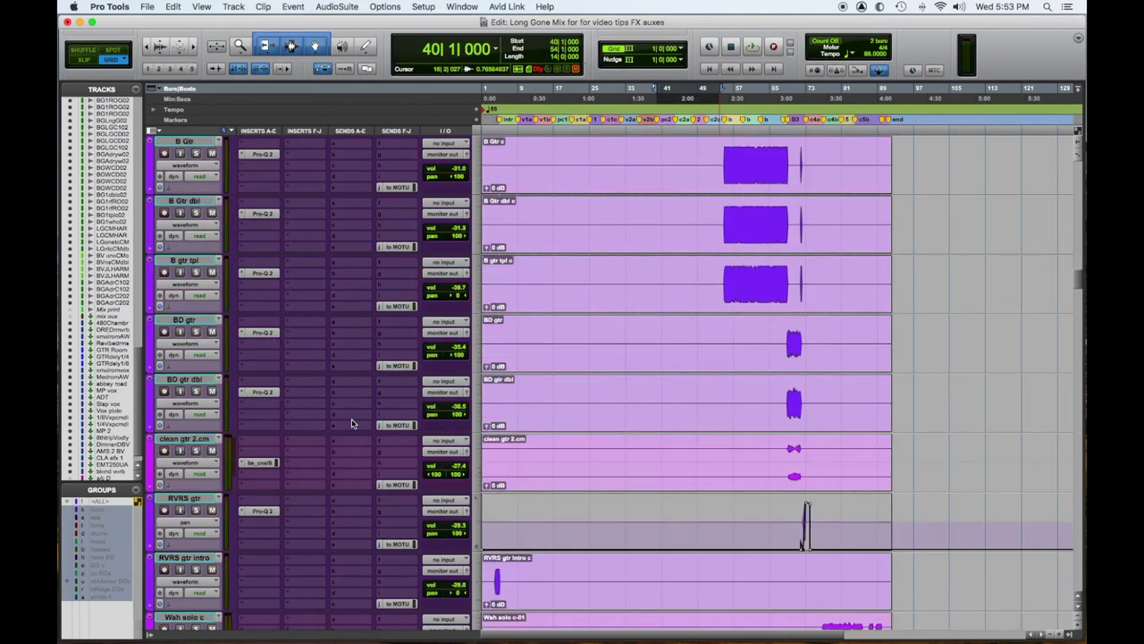
{"action": "scroll", "coordinate": [352, 424], "scroll_direction": "down", "scroll_amount": 1}
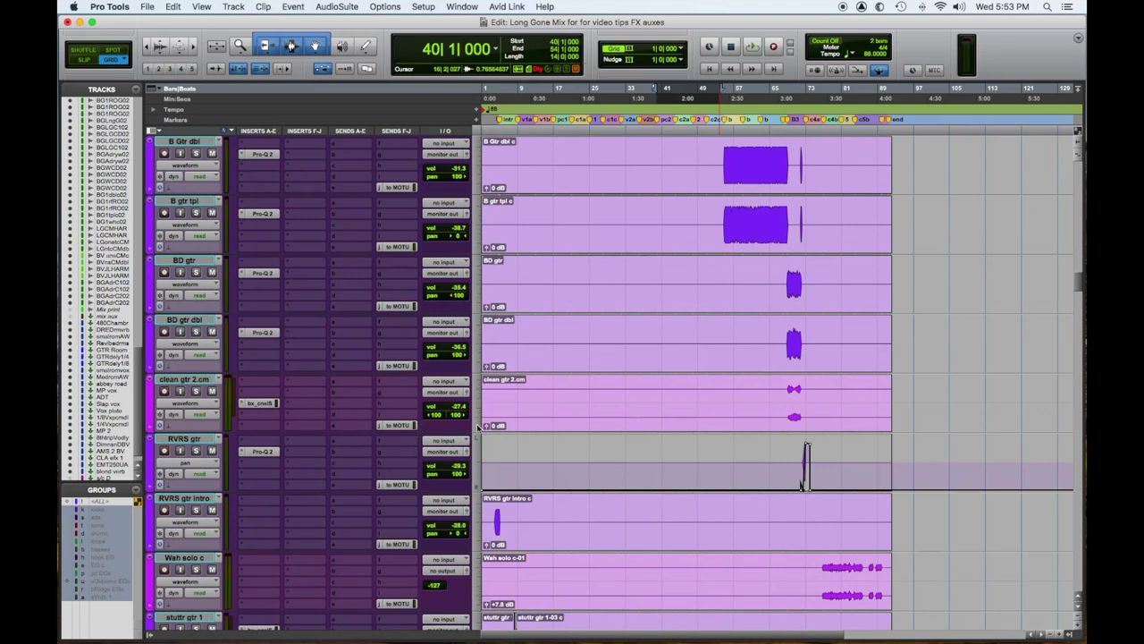
{"action": "left_click_drag", "start_coordinate": [783, 396], "coordinate": [807, 393]}
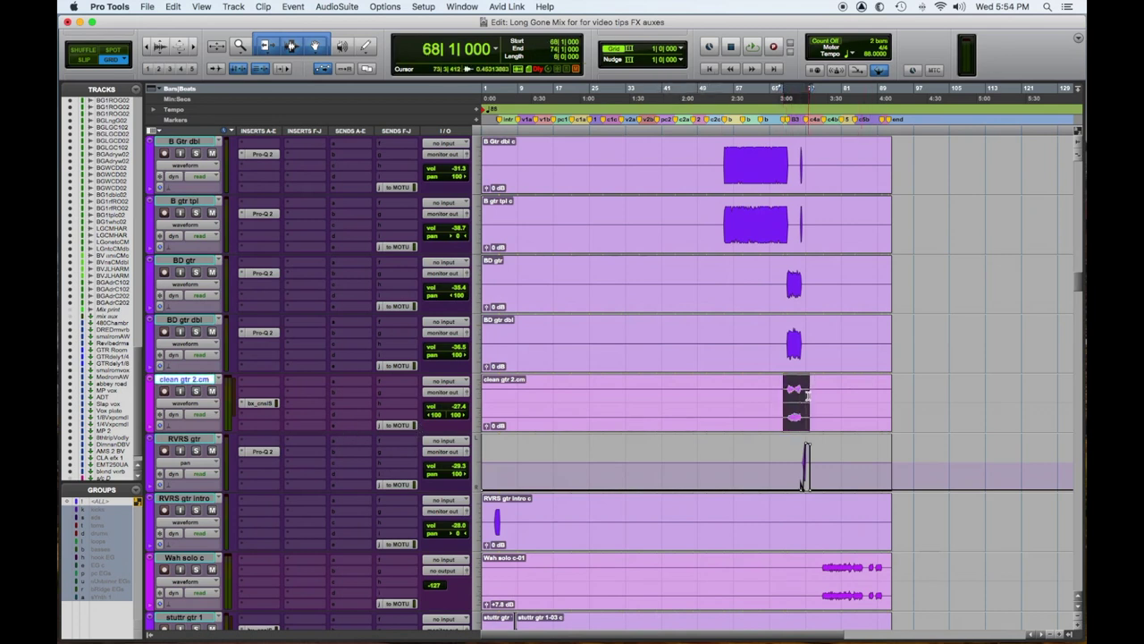
{"action": "key", "text": "space"}
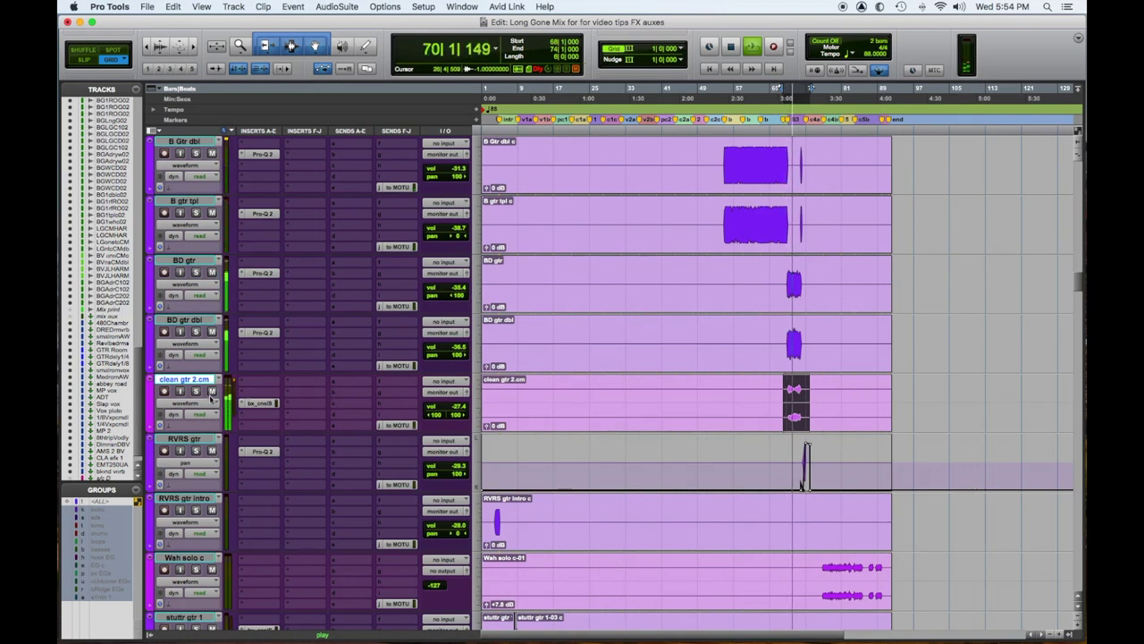
{"action": "left_click", "coordinate": [196, 391]}
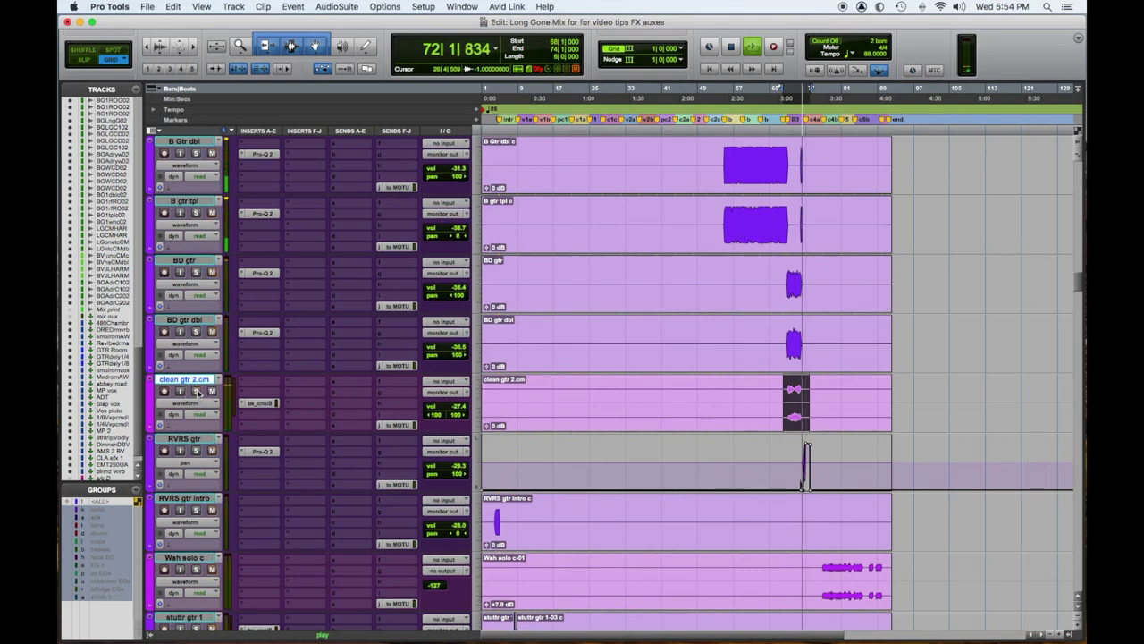
{"action": "key", "text": "space"}
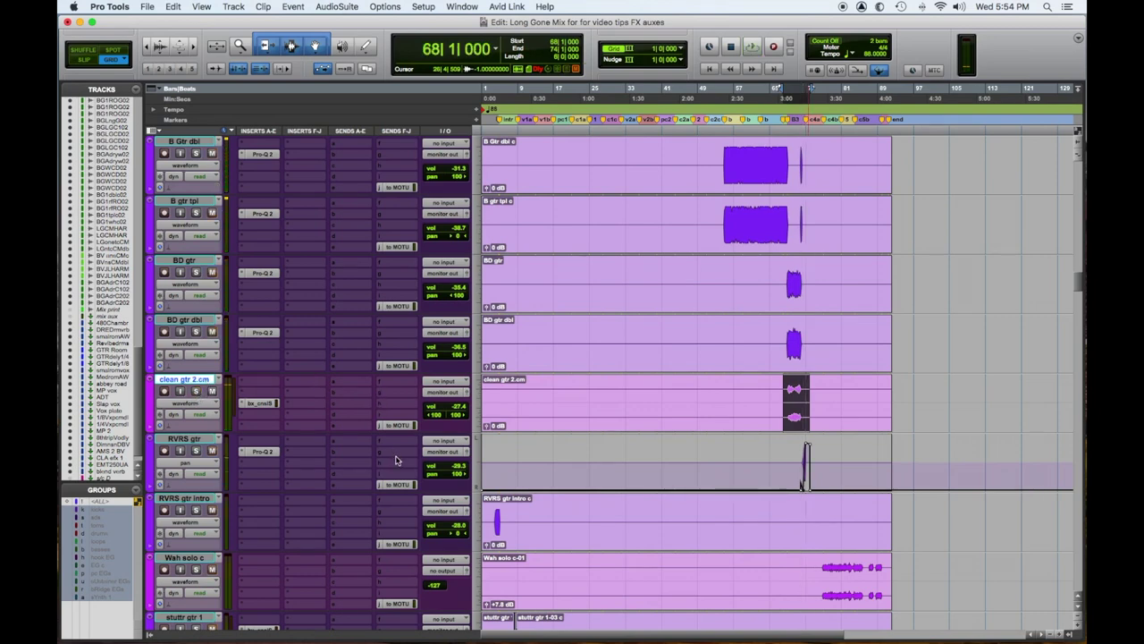
Play the mix from bar 21 and examine the vocal buses and lead and backing vocal tracks.
{"action": "scroll", "coordinate": [396, 460], "scroll_direction": "down", "scroll_amount": 3}
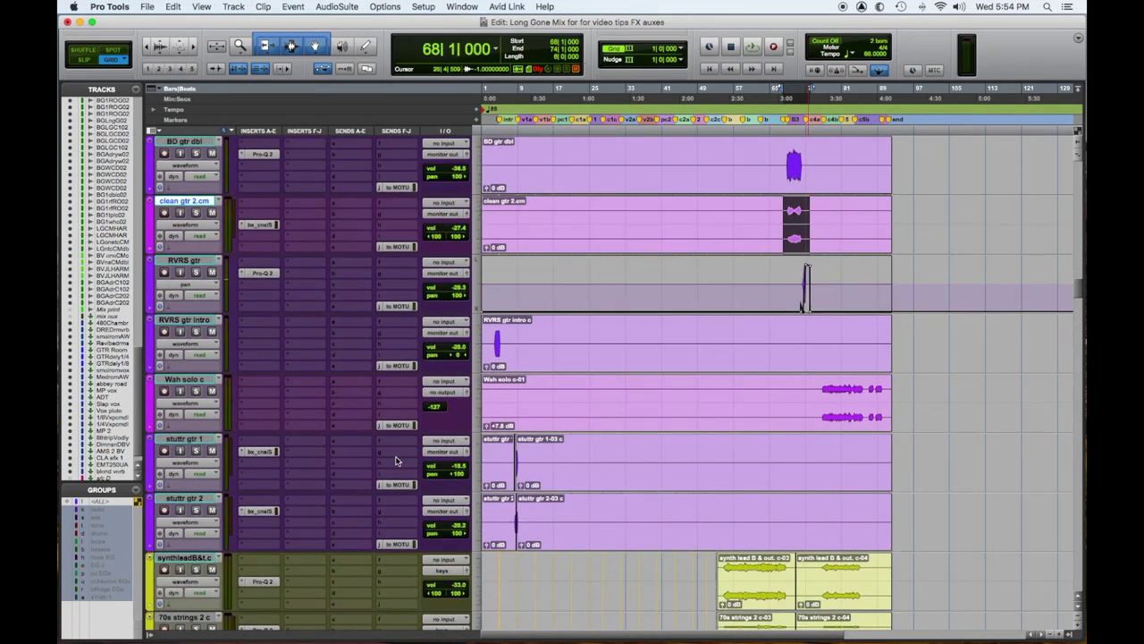
{"action": "scroll", "coordinate": [396, 460], "scroll_direction": "down", "scroll_amount": 10}
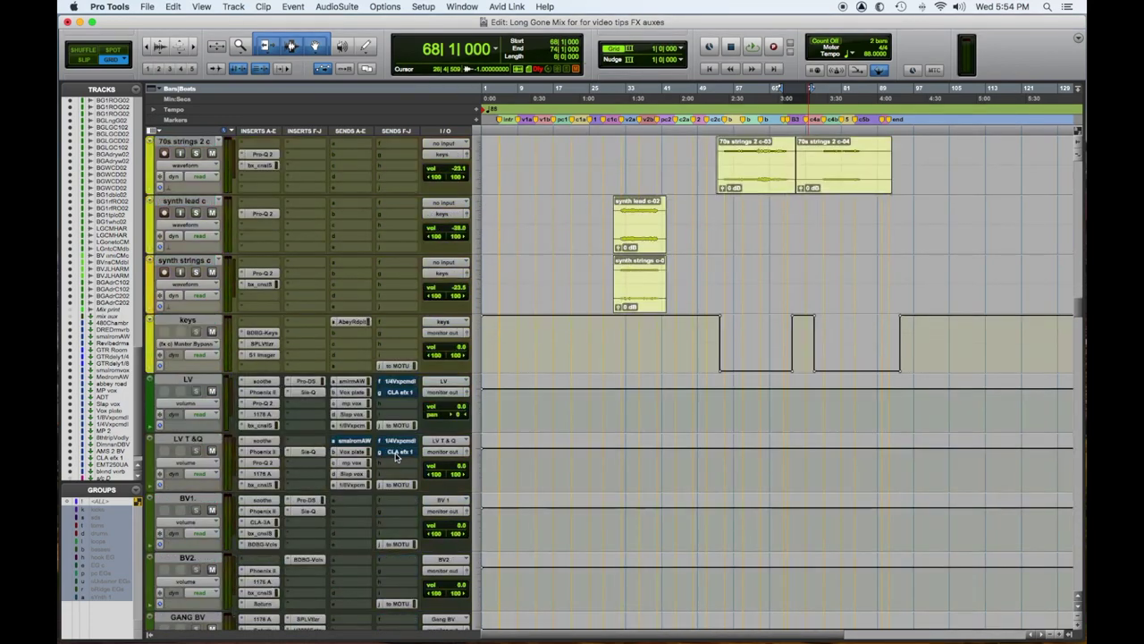
{"action": "scroll", "coordinate": [393, 459], "scroll_direction": "down", "scroll_amount": 2}
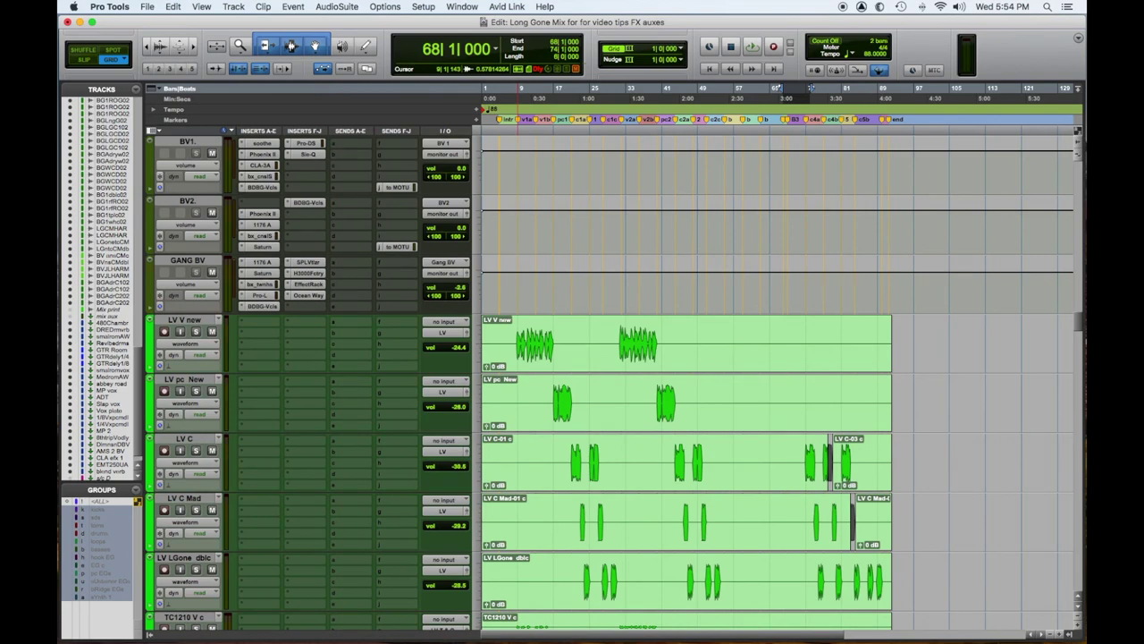
{"action": "key", "text": "space"}
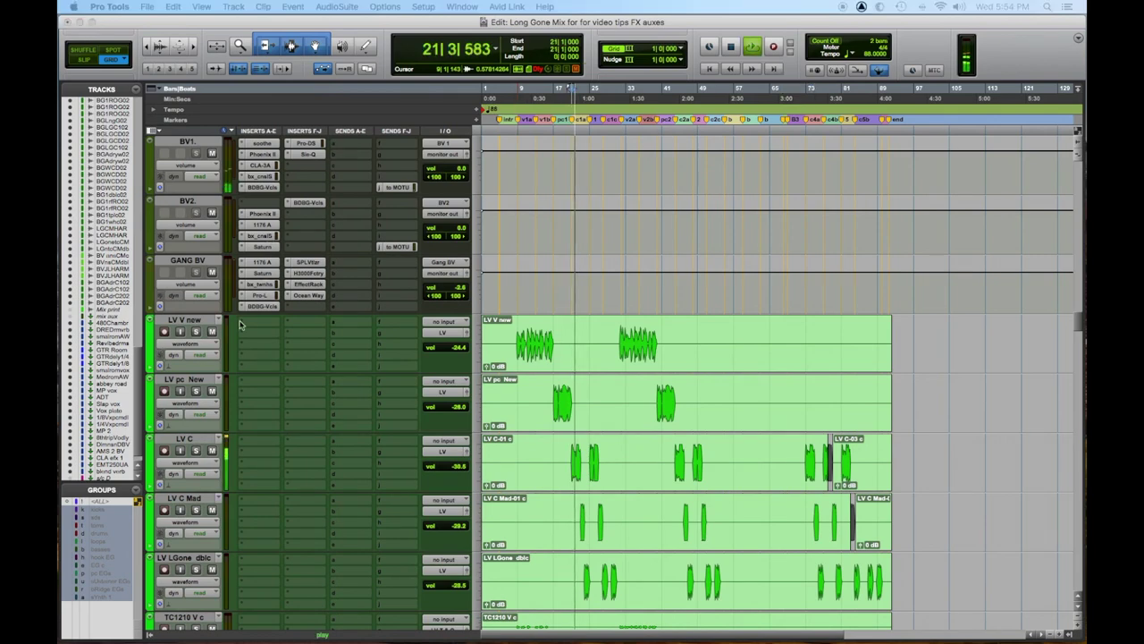
{"action": "scroll", "coordinate": [325, 397], "scroll_direction": "down", "scroll_amount": 7}
{"action": "scroll", "coordinate": [324, 400], "scroll_direction": "down", "scroll_amount": 7}
{"action": "scroll", "coordinate": [324, 399], "scroll_direction": "up", "scroll_amount": 14}
{"action": "scroll", "coordinate": [326, 399], "scroll_direction": "up", "scroll_amount": 10}
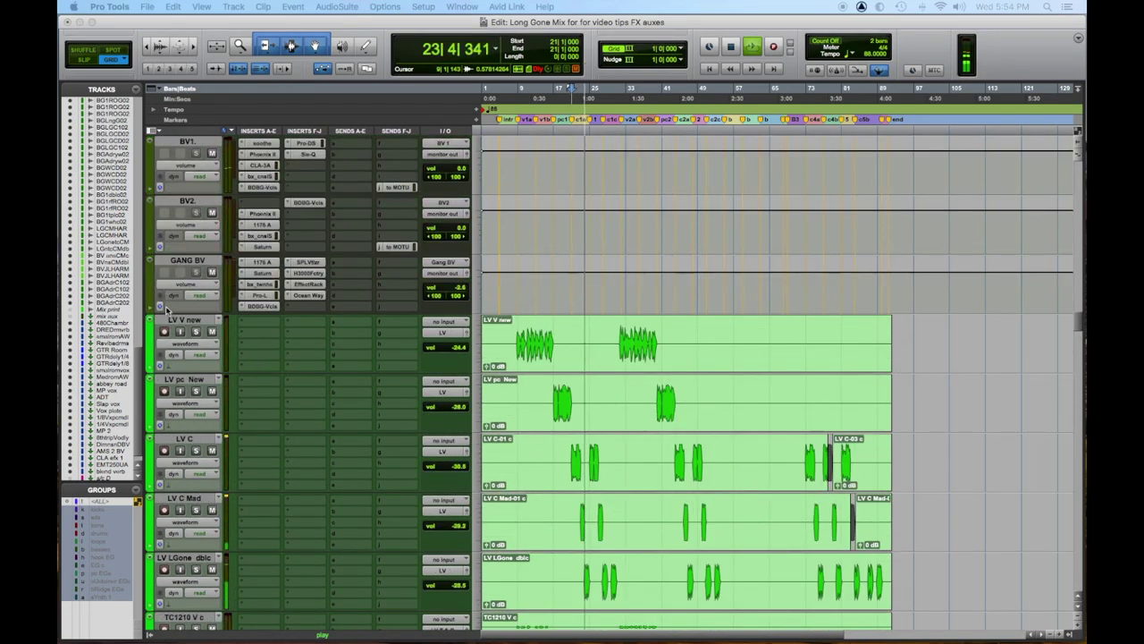
Solo the vocal tracks and add Vox plate, mp vox, Slap vox and 1/8 Vox pcm delay sends to the BV2 bus.
{"action": "left_click", "coordinate": [185, 320]}
{"action": "scroll", "coordinate": [323, 371], "scroll_direction": "down", "scroll_amount": 10}
{"action": "scroll", "coordinate": [323, 371], "scroll_direction": "down", "scroll_amount": 15}
{"action": "scroll", "coordinate": [323, 374], "scroll_direction": "down", "scroll_amount": 15}
{"action": "scroll", "coordinate": [323, 373], "scroll_direction": "up", "scroll_amount": 7}
{"action": "scroll", "coordinate": [376, 357], "scroll_direction": "up", "scroll_amount": 8}
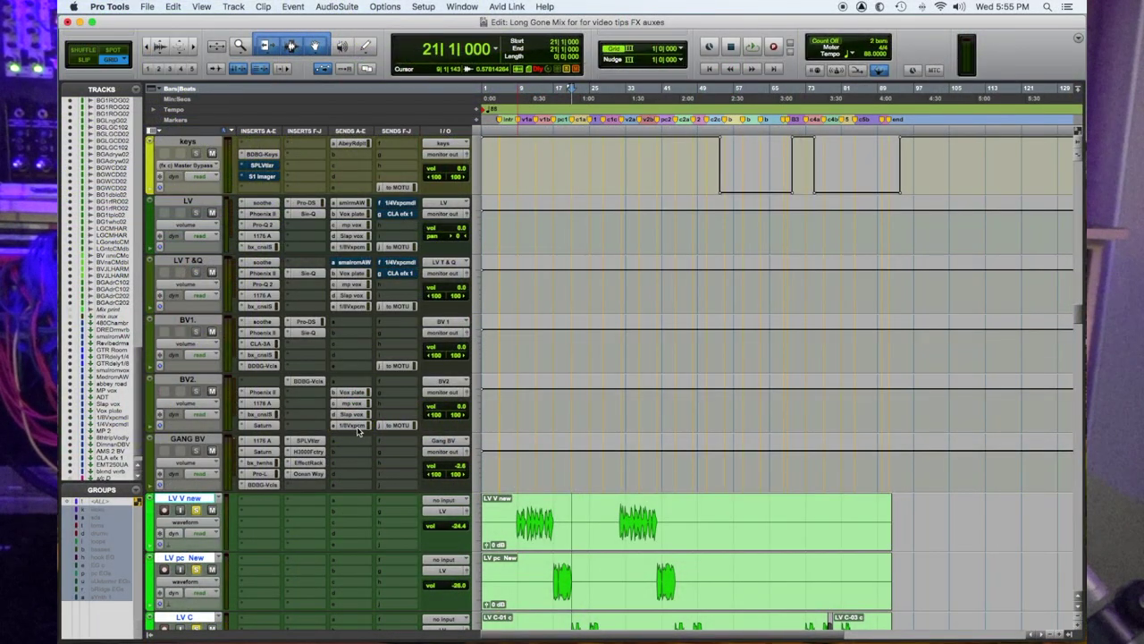
Audition the soloed vocals from bar 21 and lower the BV2 bus's Vox plate send to about -39 dB.
{"action": "key", "text": "space"}
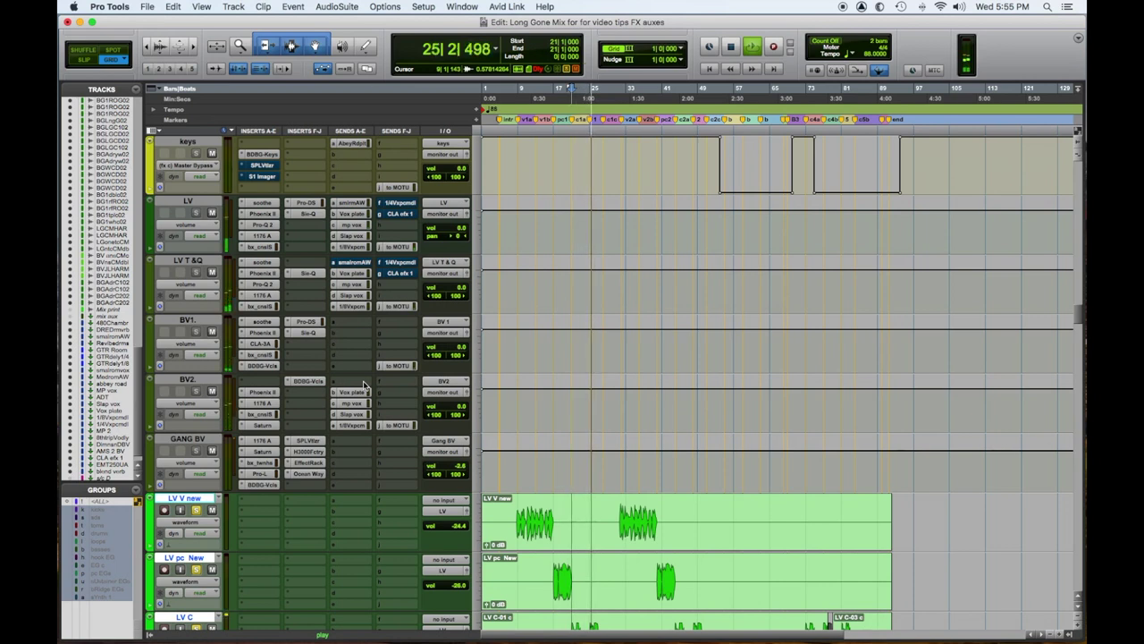
{"action": "key", "text": "space"}
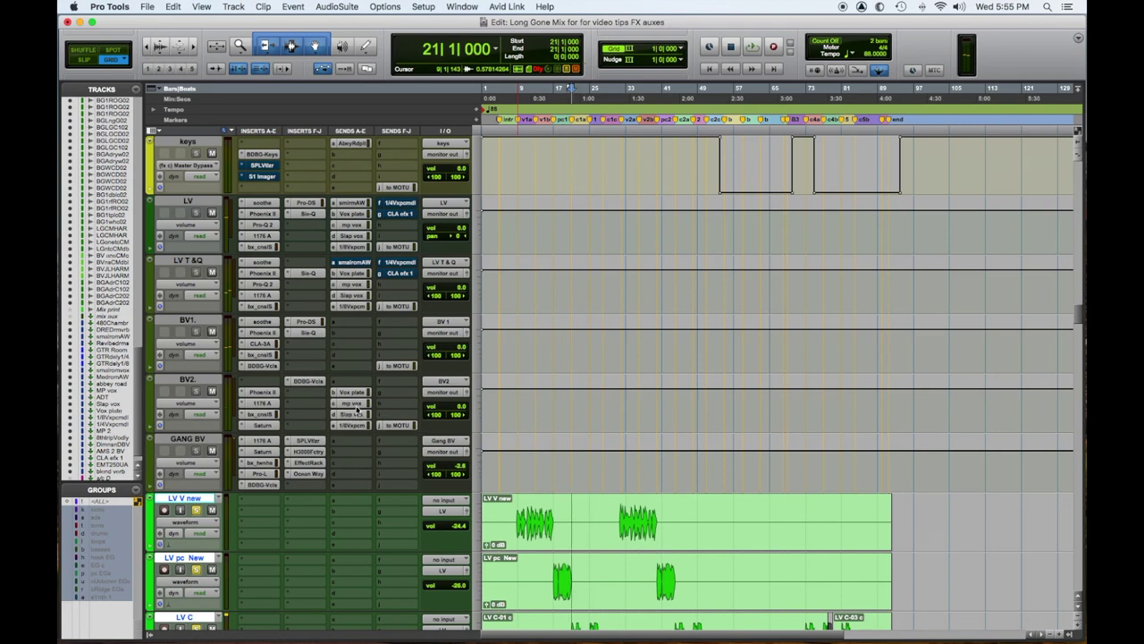
{"action": "left_click", "coordinate": [352, 392]}
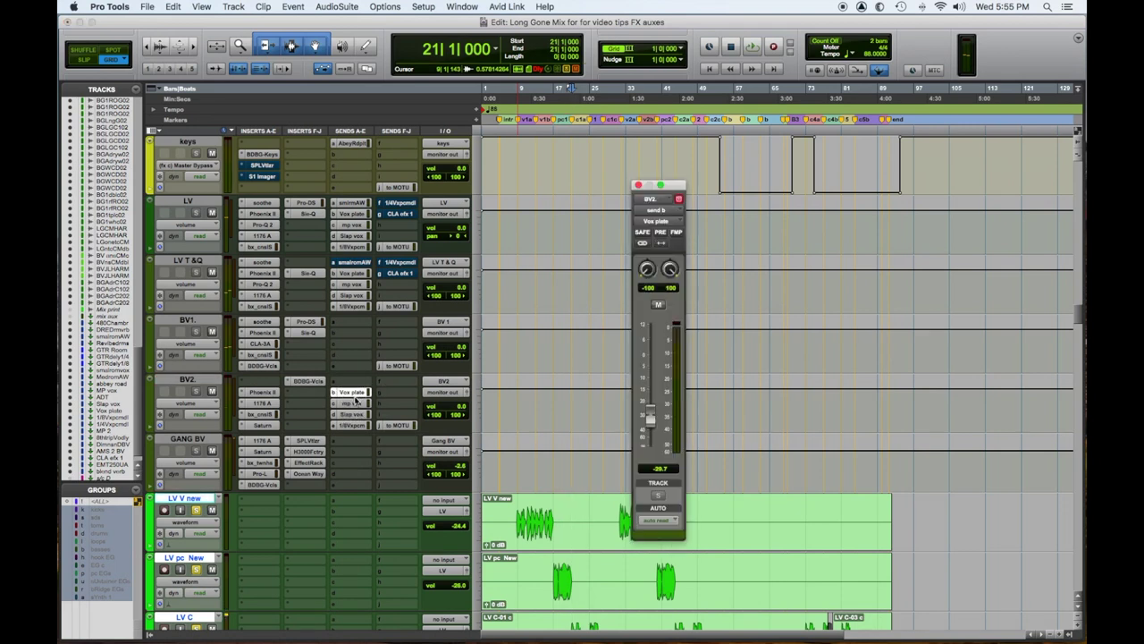
{"action": "left_click_drag", "start_coordinate": [650, 417], "coordinate": [658, 436]}
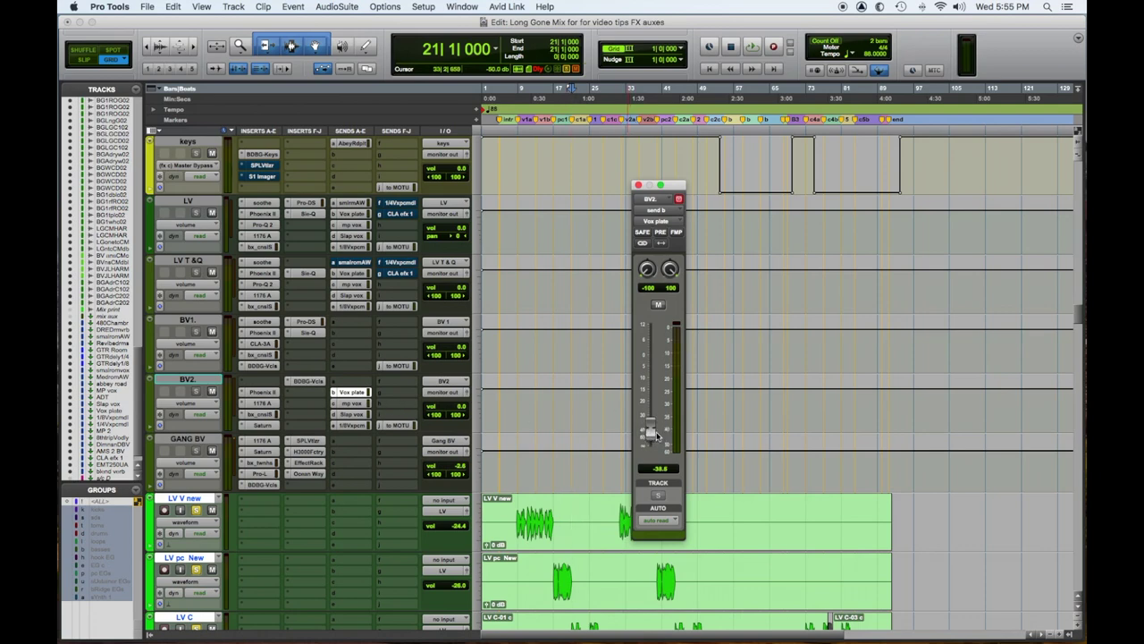
Add an AMS 2 send to the BV2 bus and lower it to about -16 dB during playback from bar 21.
{"action": "left_click", "coordinate": [336, 389]}
{"action": "mouse_move", "coordinate": [350, 396]}
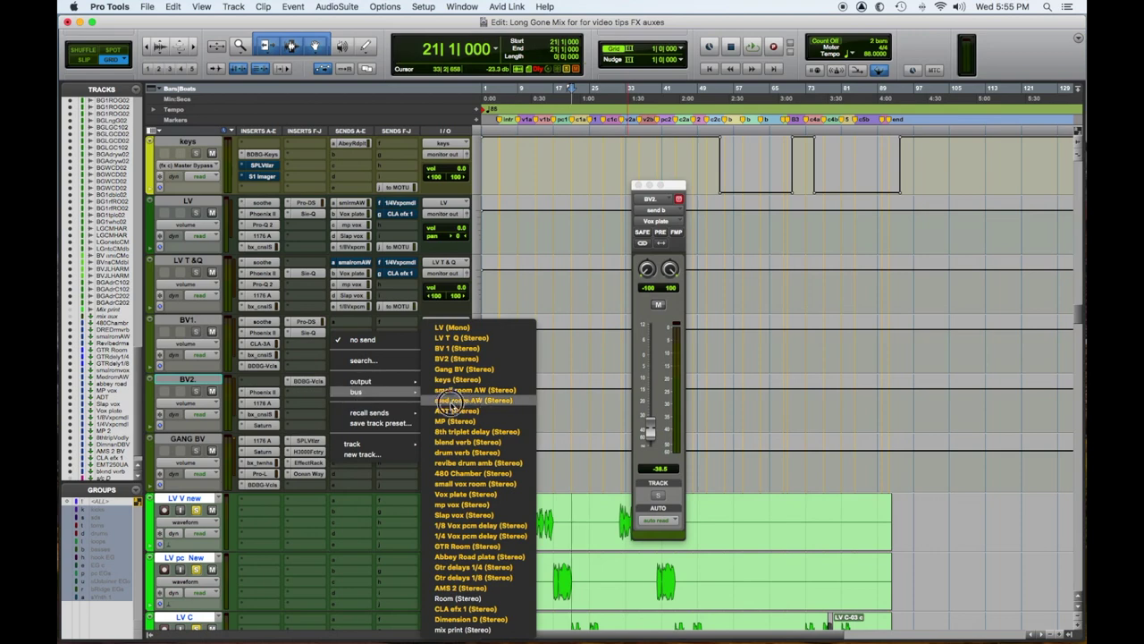
{"action": "left_click", "coordinate": [481, 591]}
{"action": "key", "text": "space"}
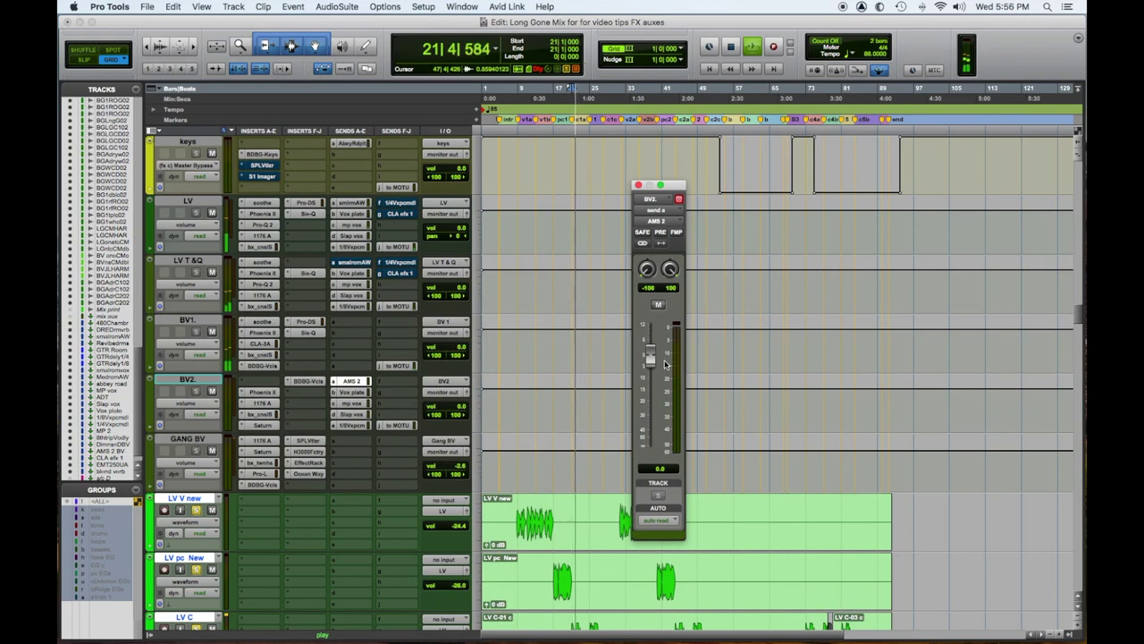
{"action": "left_click_drag", "start_coordinate": [650, 356], "coordinate": [652, 377]}
{"action": "mouse_move", "coordinate": [652, 374]}
{"action": "left_mouse_down"}
{"action": "mouse_move", "coordinate": [652, 332]}
{"action": "mouse_move", "coordinate": [655, 394]}
{"action": "left_mouse_up"}
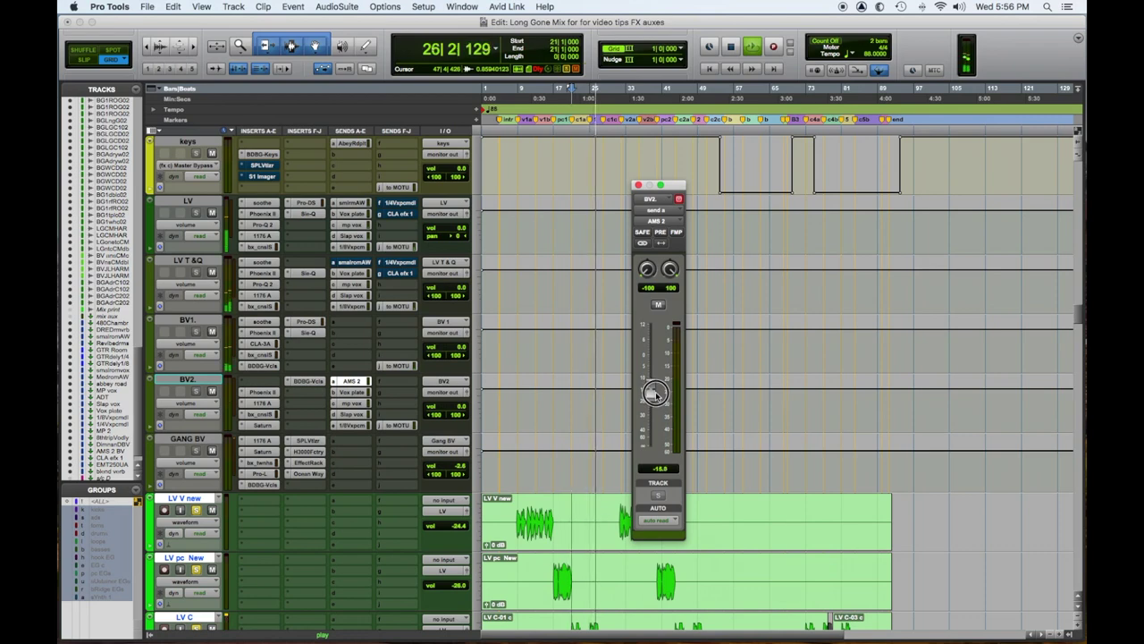
{"action": "left_click", "coordinate": [339, 333]}
{"action": "left_click", "coordinate": [359, 404]}
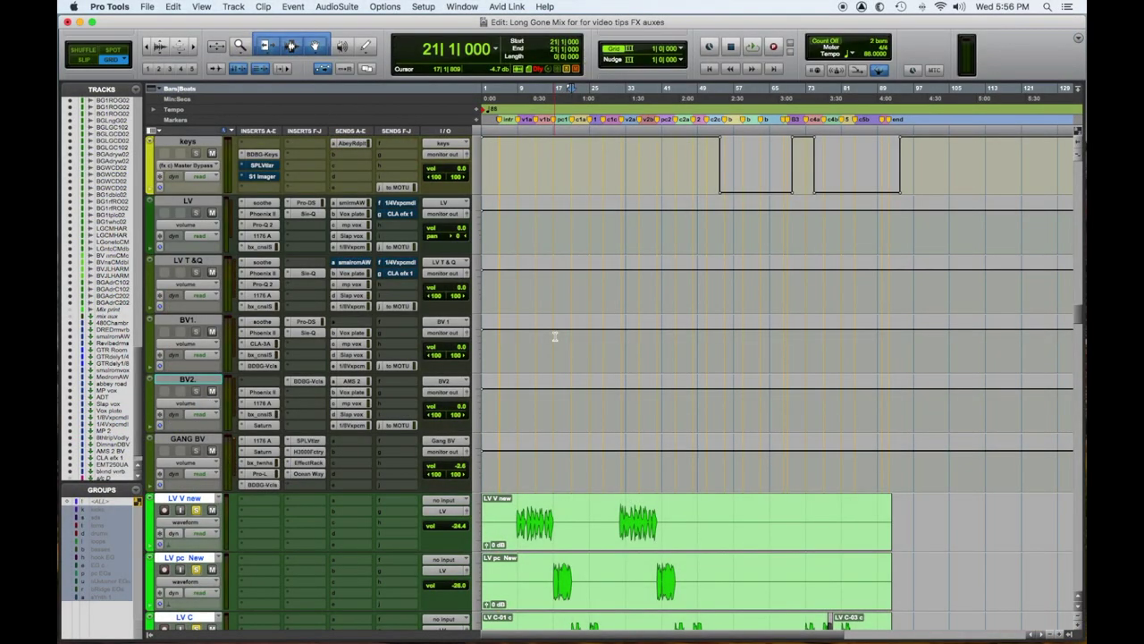
Play the vocals from bar 21 and inspect the bx_console SSL 4000 E settings on the Vox plate return.
{"action": "scroll", "coordinate": [554, 336], "scroll_direction": "down", "scroll_amount": 15}
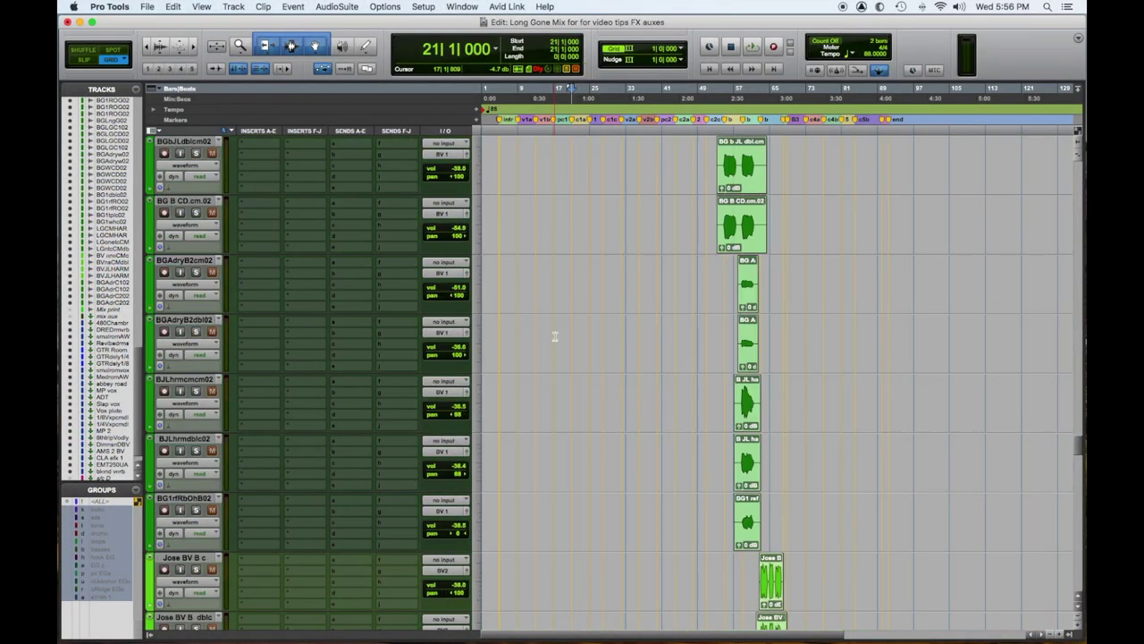
{"action": "scroll", "coordinate": [554, 336], "scroll_direction": "down", "scroll_amount": 5}
{"action": "scroll", "coordinate": [554, 336], "scroll_direction": "down", "scroll_amount": 20}
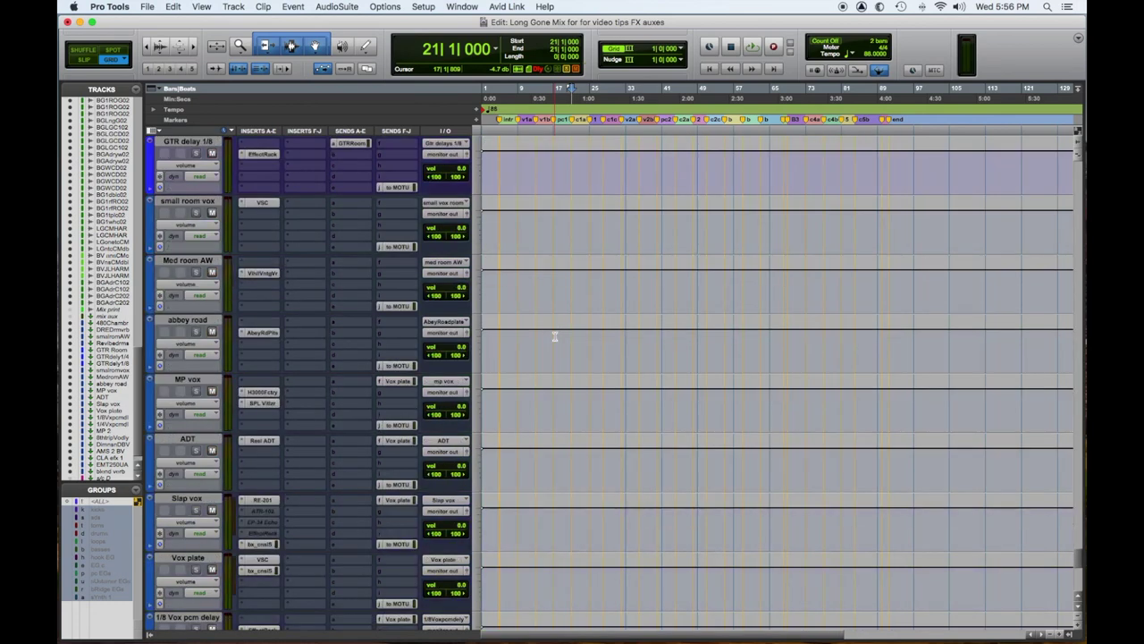
{"action": "key", "text": "space"}
{"action": "scroll", "coordinate": [251, 278], "scroll_direction": "up", "scroll_amount": 2}
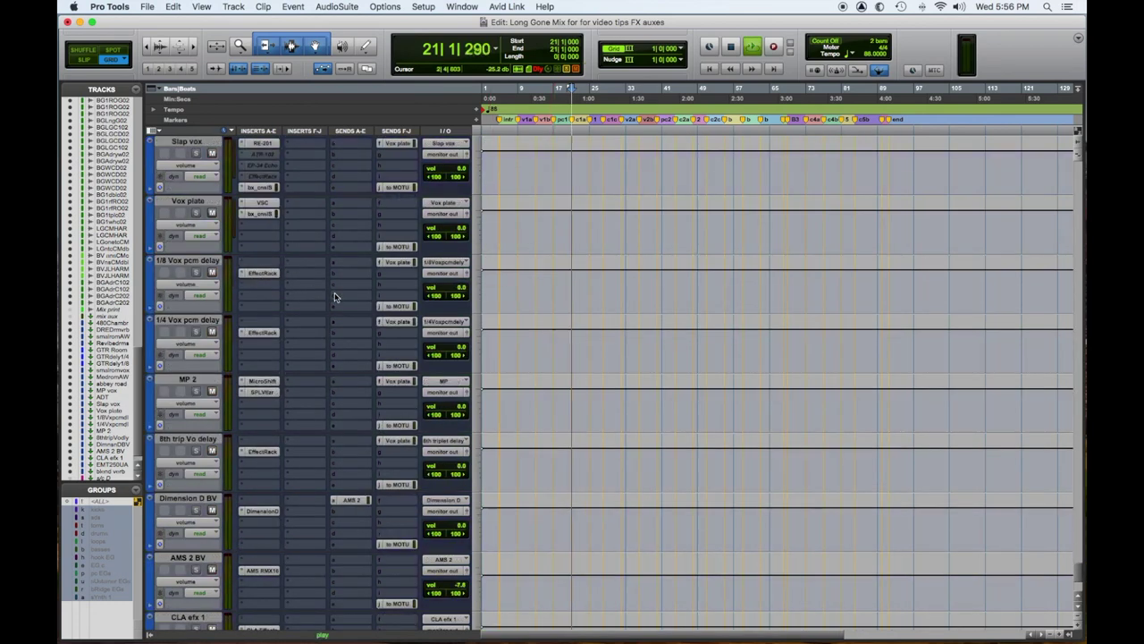
{"action": "left_click", "coordinate": [262, 213]}
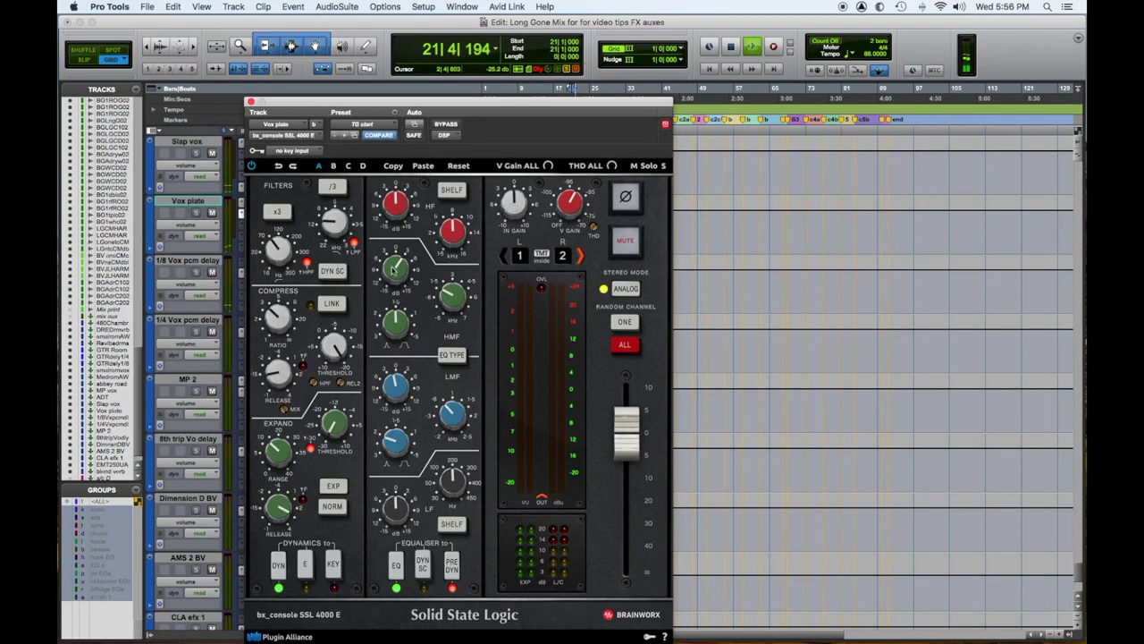
{"action": "left_click", "coordinate": [252, 101]}
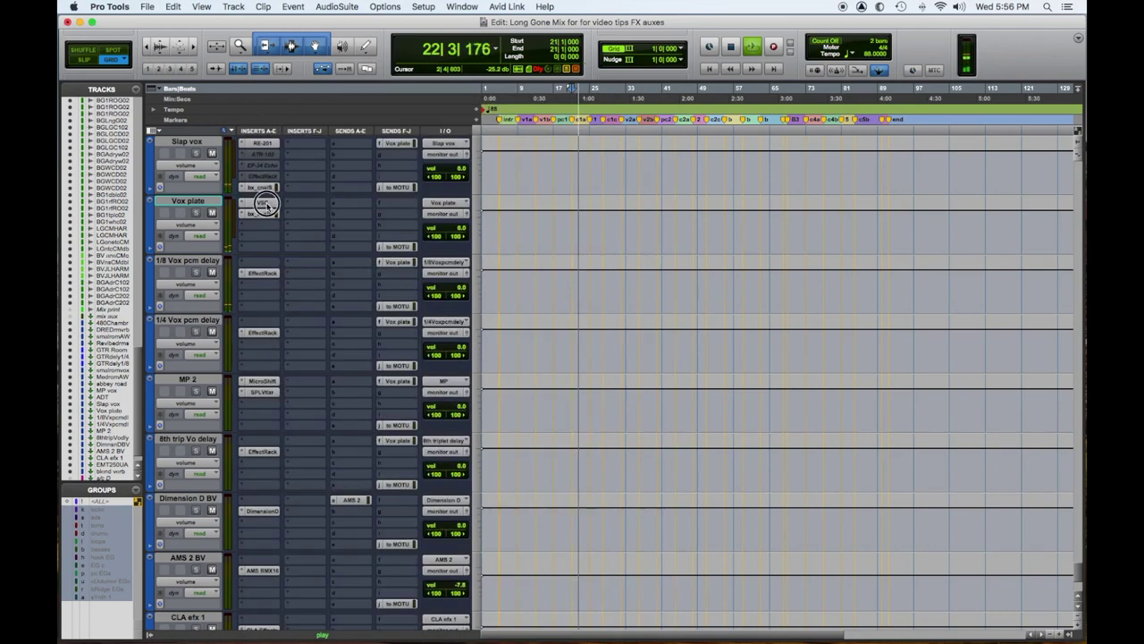
Shorten the VerbSuite Classics decay on the Vox plate return to 1.42 s and adjust its predelay slightly.
{"action": "left_click", "coordinate": [266, 206]}
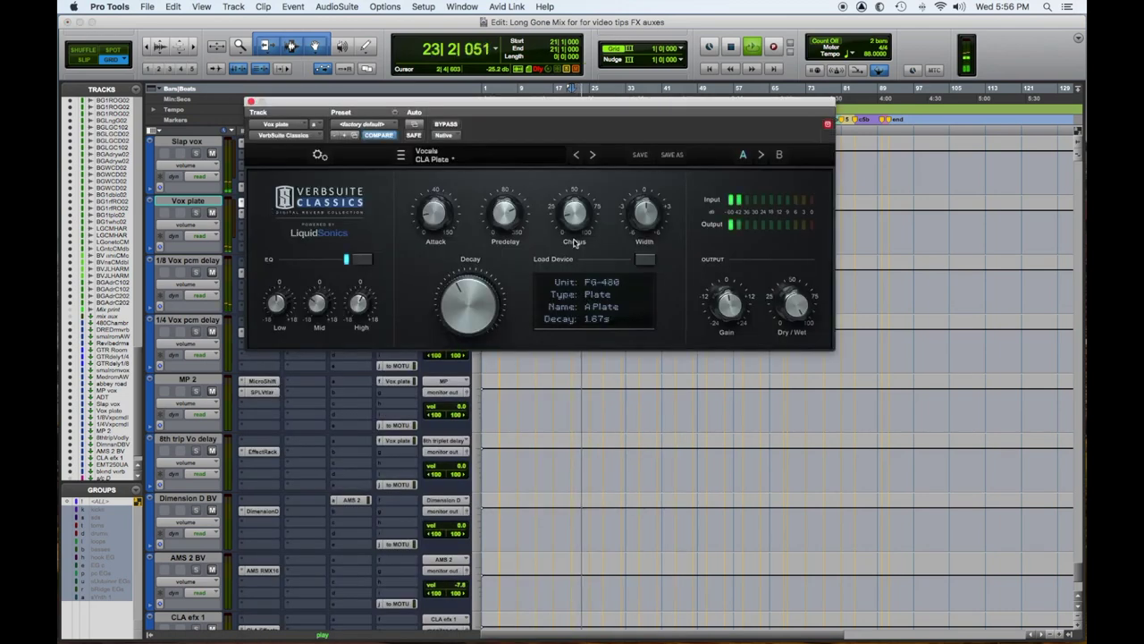
{"action": "left_click_drag", "start_coordinate": [461, 299], "coordinate": [455, 312]}
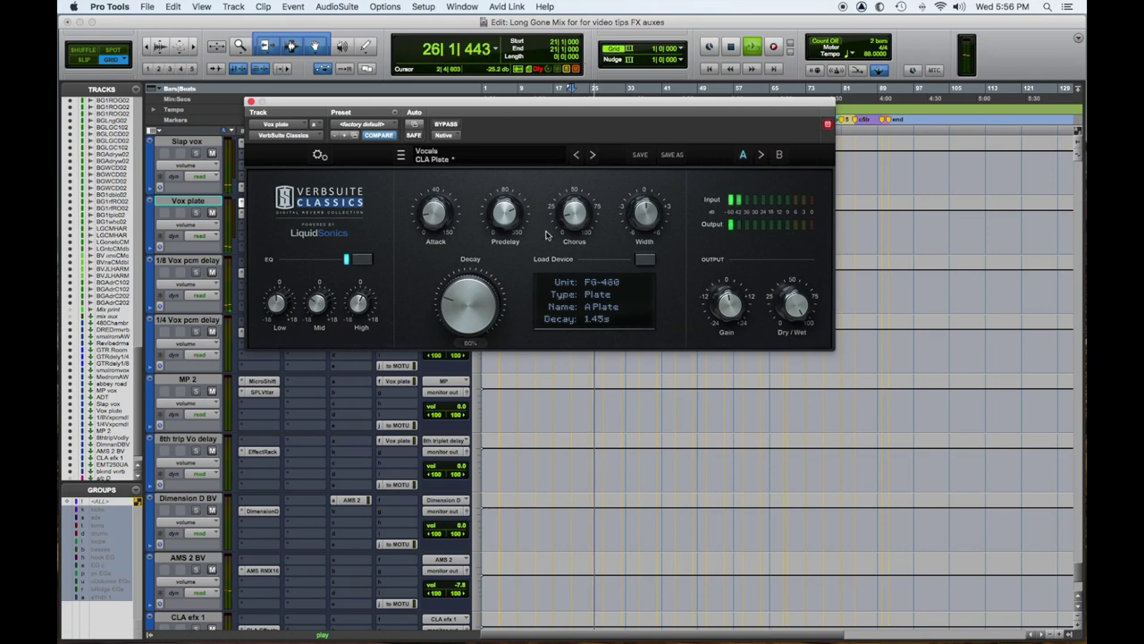
{"action": "key", "text": "space"}
{"action": "left_click_drag", "start_coordinate": [459, 306], "coordinate": [459, 308]}
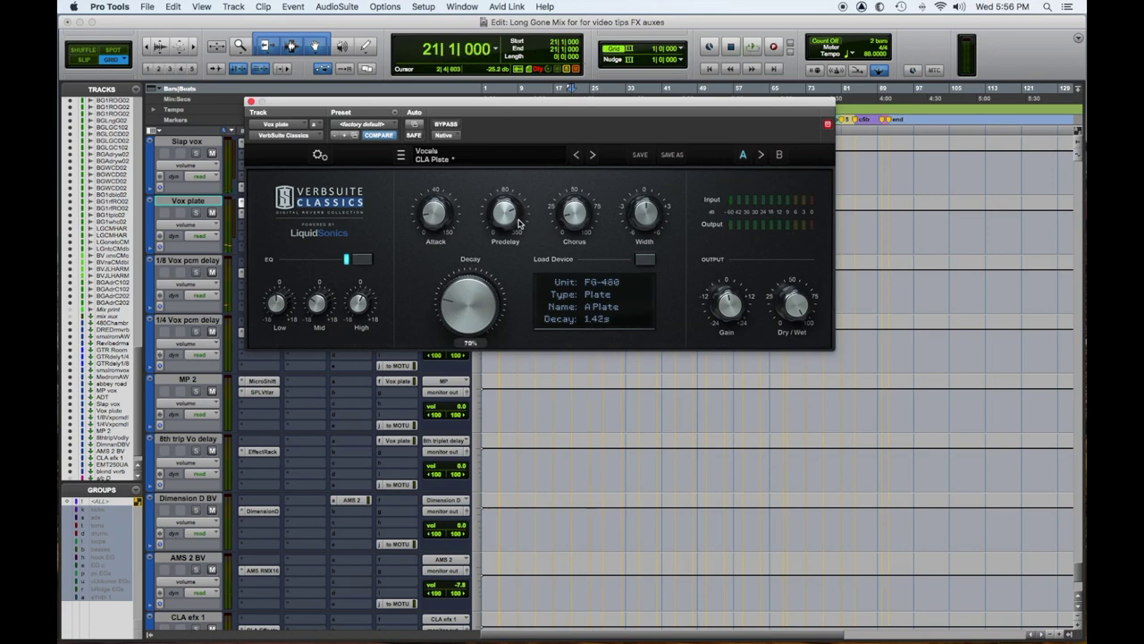
{"action": "left_click_drag", "start_coordinate": [509, 225], "coordinate": [512, 228]}
{"action": "left_click", "coordinate": [251, 101]}
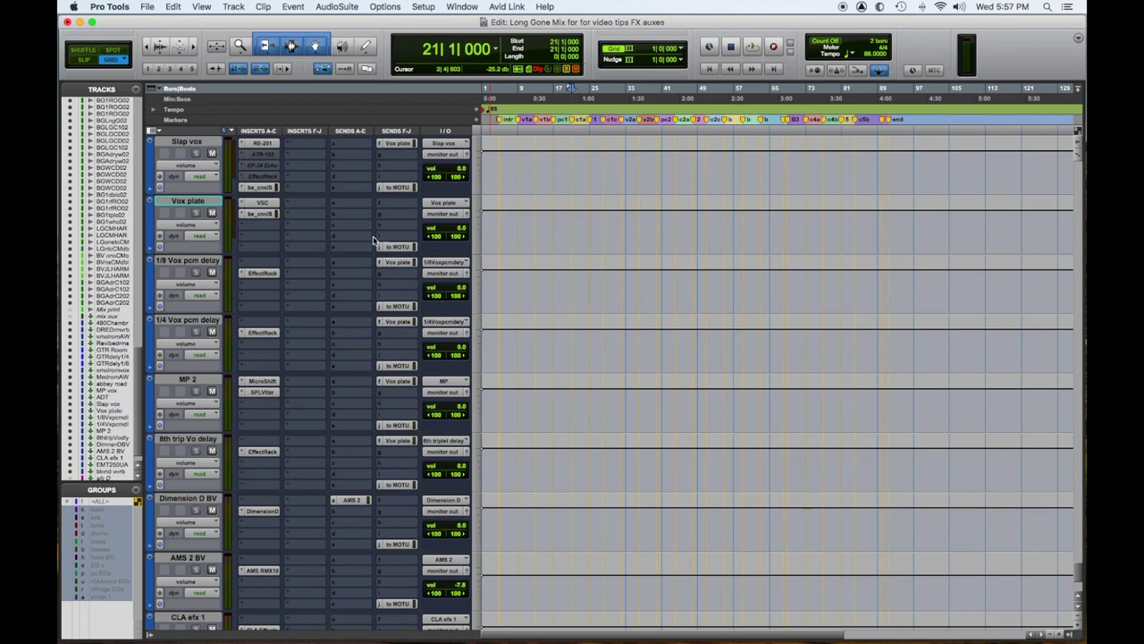
Audition the vocals from bar 21 to judge the adjusted plate reverb.
{"action": "key", "text": "space"}
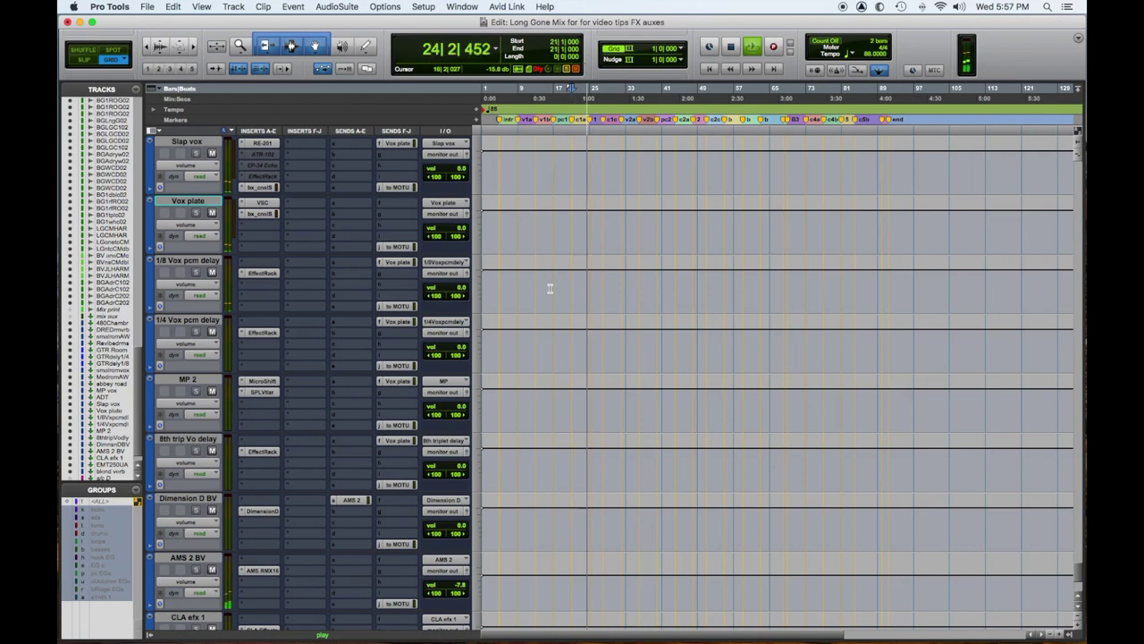
{"action": "key", "text": "space"}
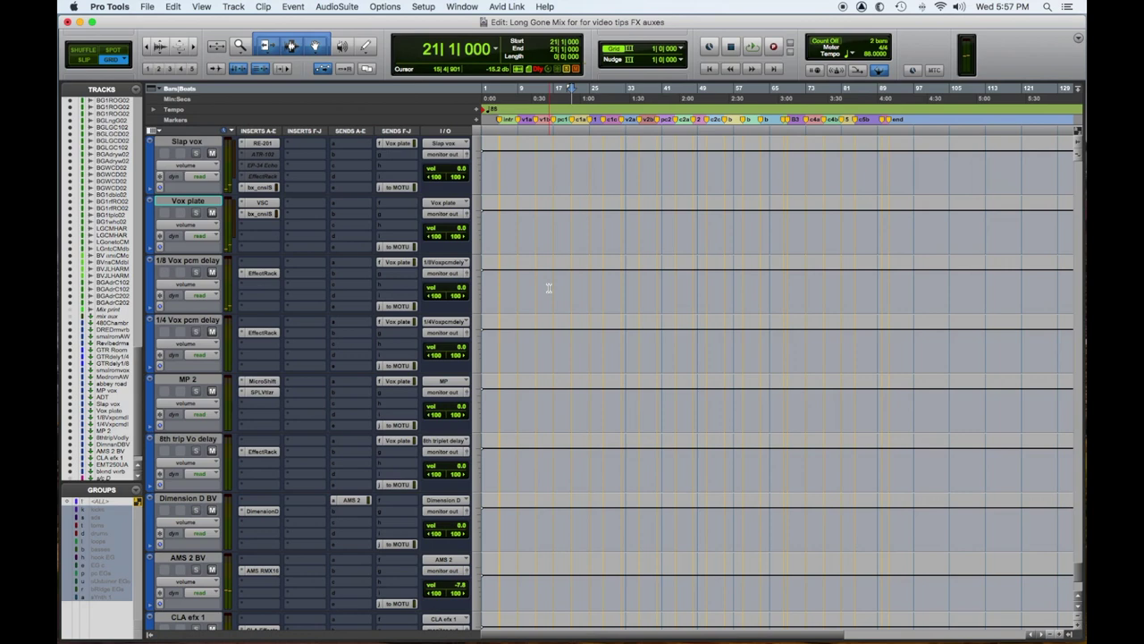
{"action": "key", "text": "space"}
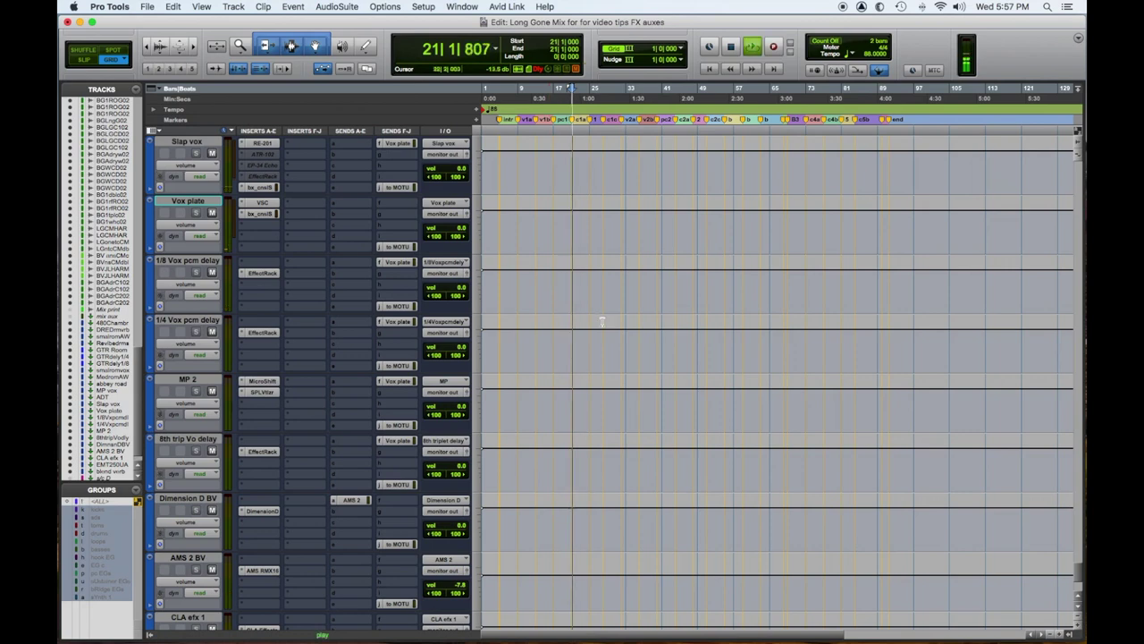
Select bars 68 to 85 across the gang "whoa" backing vocal tracks, solo them and play the section.
{"action": "scroll", "coordinate": [934, 500], "scroll_direction": "up", "scroll_amount": 20}
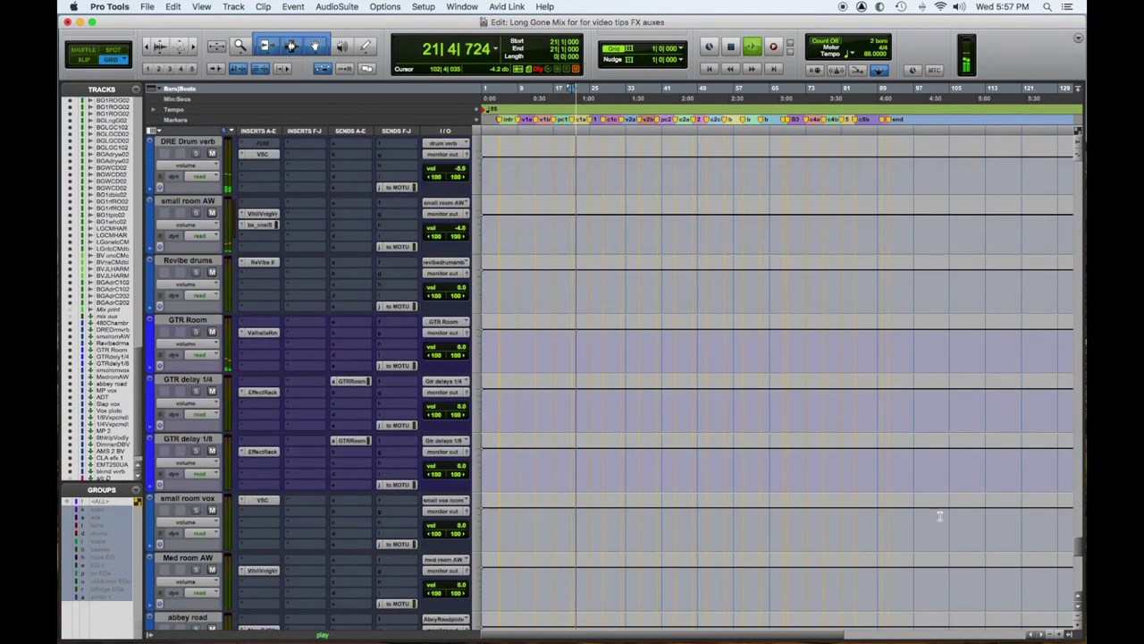
{"action": "scroll", "coordinate": [943, 523], "scroll_direction": "up", "scroll_amount": 10}
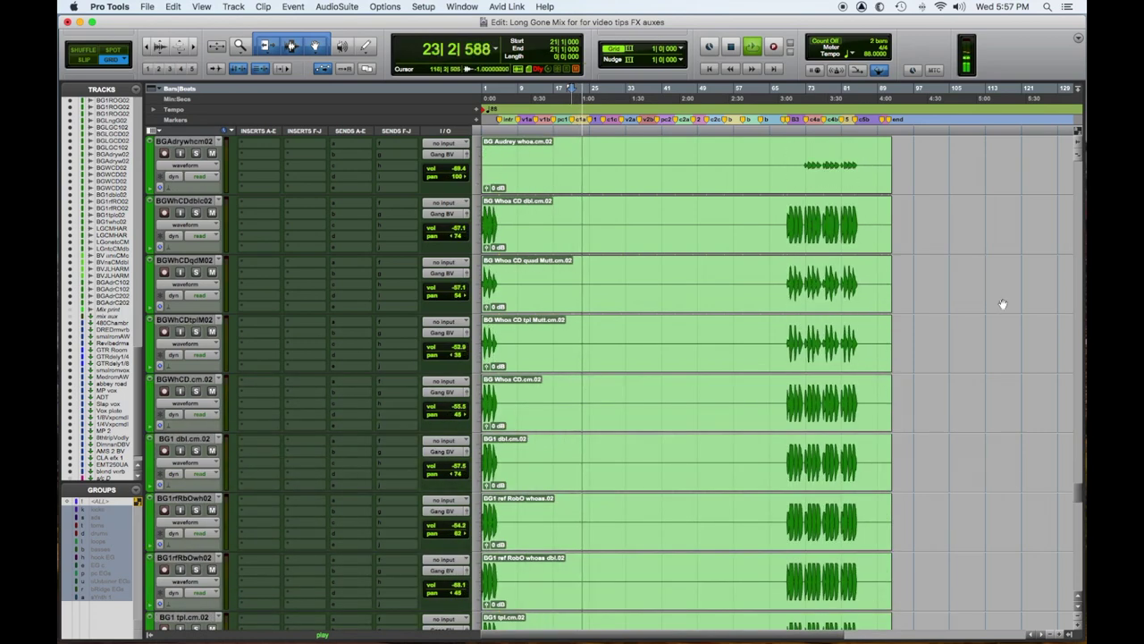
{"action": "left_click_drag", "start_coordinate": [783, 223], "coordinate": [859, 230]}
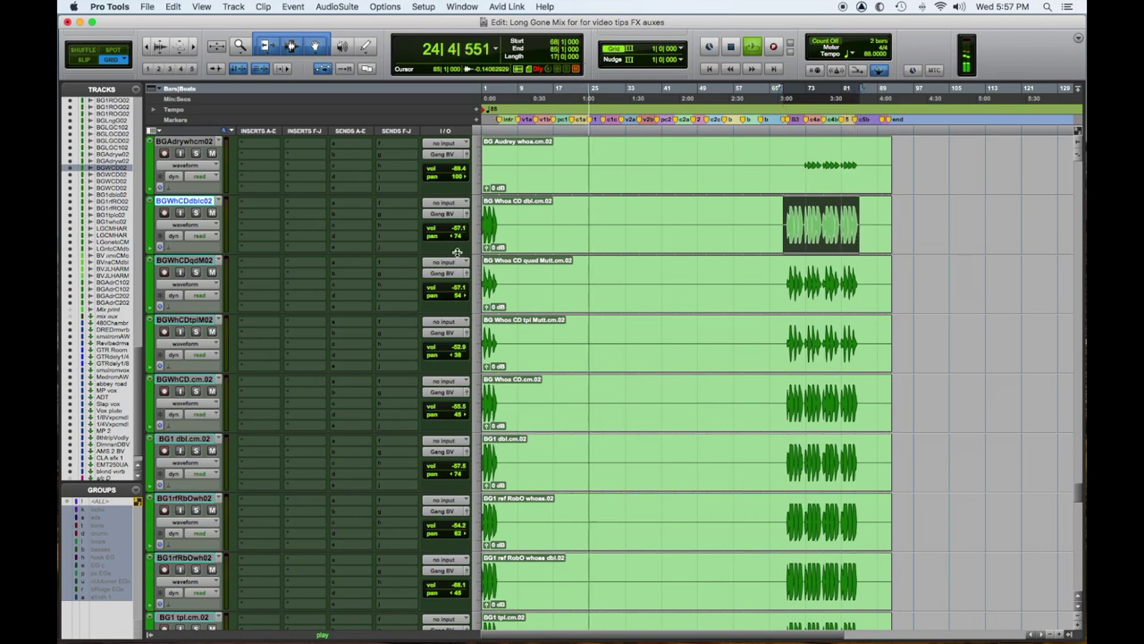
{"action": "key", "text": "space"}
{"action": "scroll", "coordinate": [340, 465], "scroll_direction": "down", "scroll_amount": 5}
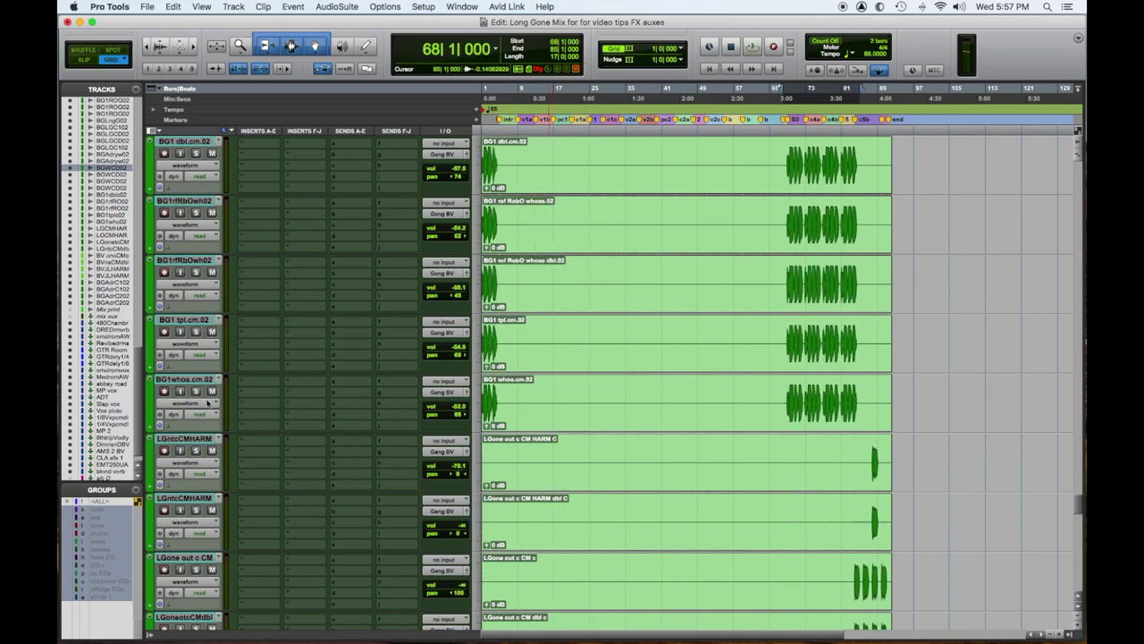
{"action": "left_click", "coordinate": [190, 326], "text": "shift"}
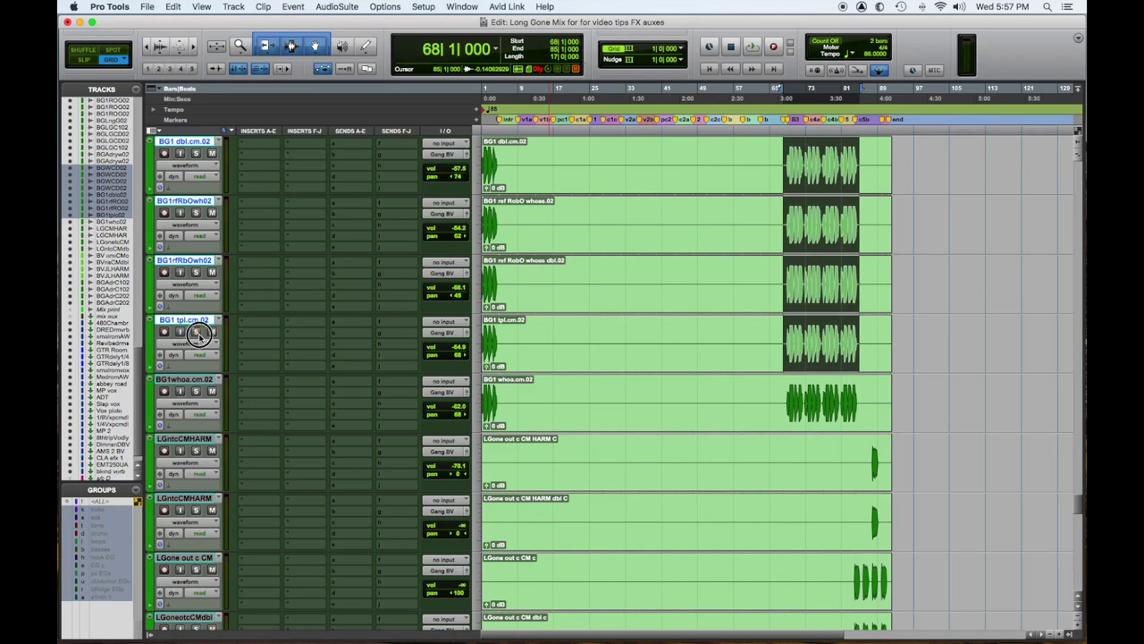
{"action": "left_click", "coordinate": [195, 330]}
{"action": "key", "text": "space"}
Add an EMT send to the GANG BV bus at 0.0 dB and compare it muted and unmuted from bar 68.
{"action": "scroll", "coordinate": [777, 471], "scroll_direction": "up", "scroll_amount": 5}
{"action": "scroll", "coordinate": [776, 472], "scroll_direction": "down", "scroll_amount": 6}
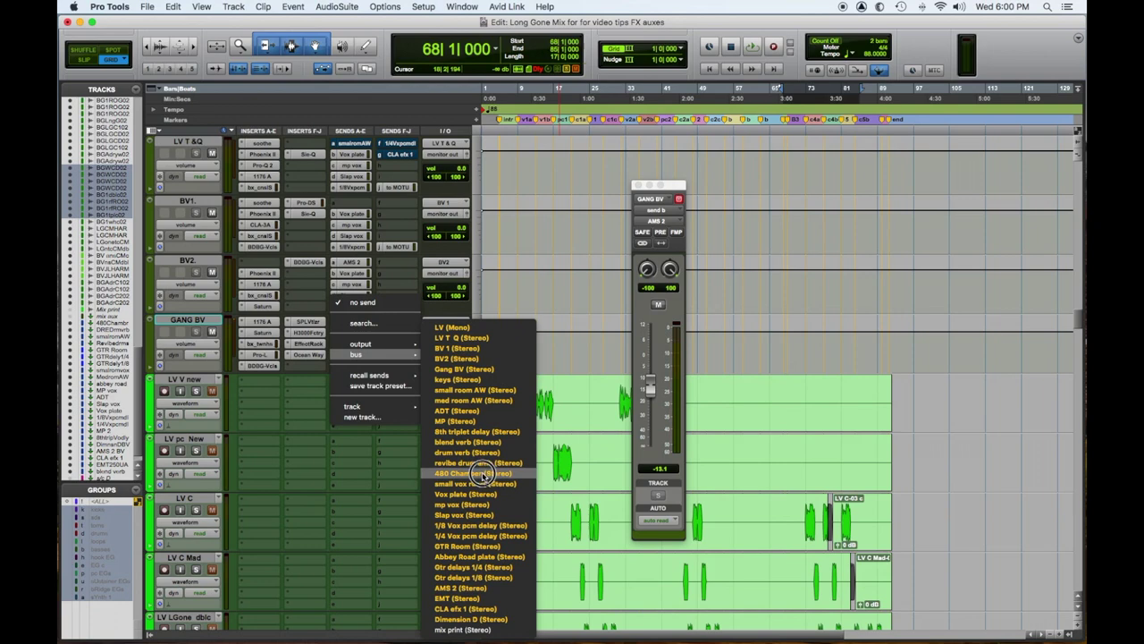
{"action": "left_click", "coordinate": [496, 588]}
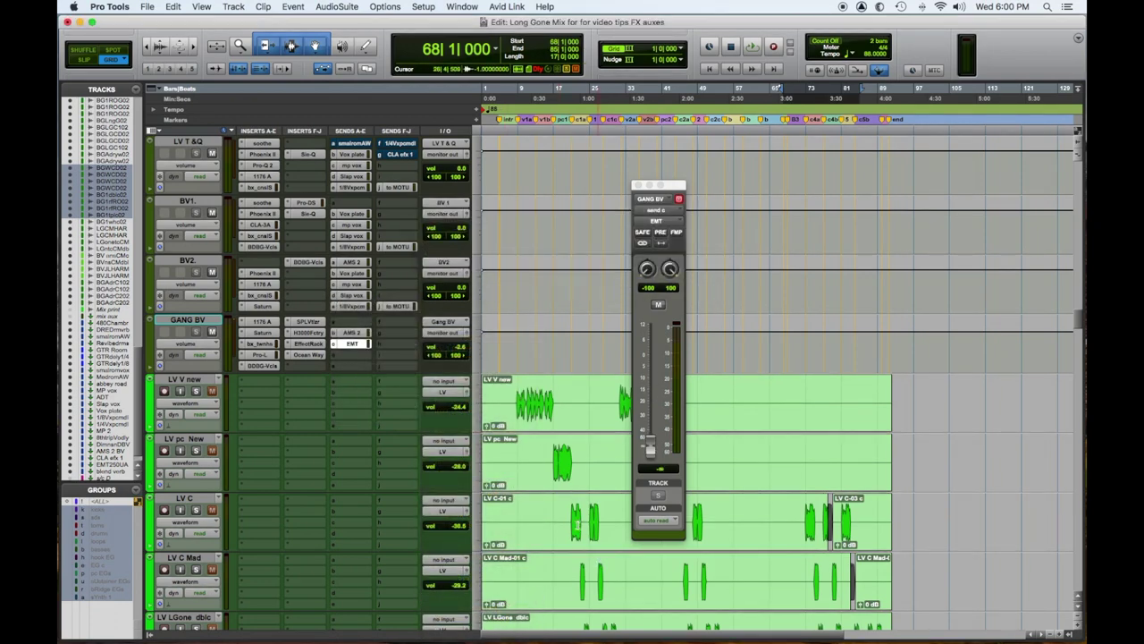
{"action": "left_click", "coordinate": [649, 448]}
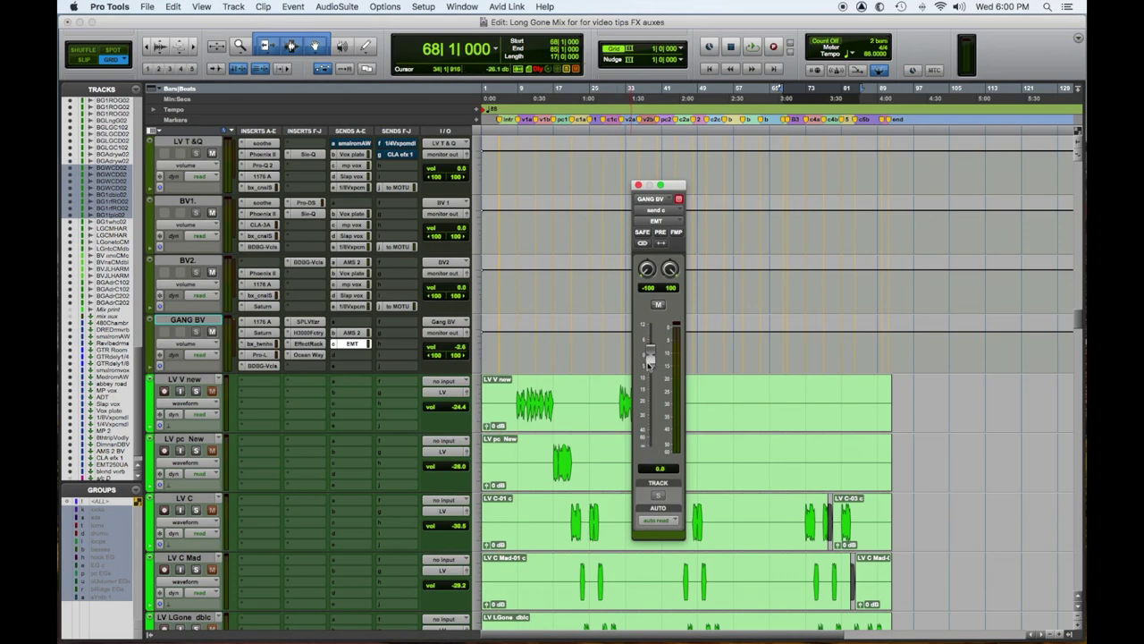
{"action": "key", "text": "space"}
{"action": "left_click_drag", "start_coordinate": [649, 365], "coordinate": [649, 369]}
{"action": "left_click", "coordinate": [649, 369], "text": "alt"}
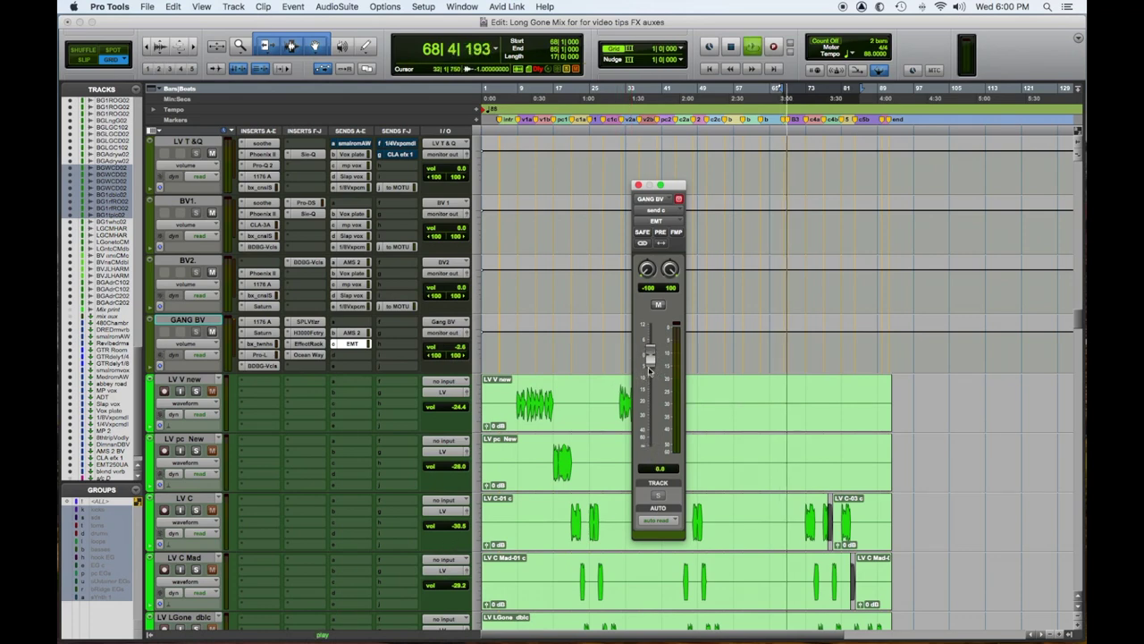
{"action": "left_click", "coordinate": [659, 305]}
{"action": "left_click", "coordinate": [659, 305]}
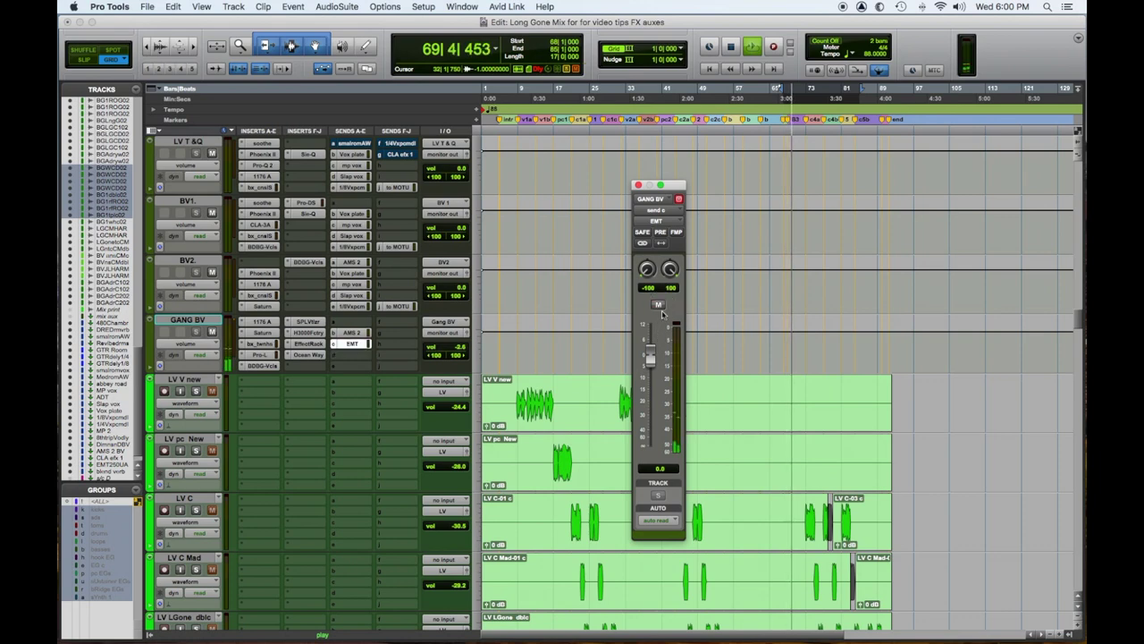
Lower the GANG BV bus's EMT send to -5.7 dB while the section from bar 68 plays.
{"action": "left_click_drag", "start_coordinate": [649, 356], "coordinate": [652, 366]}
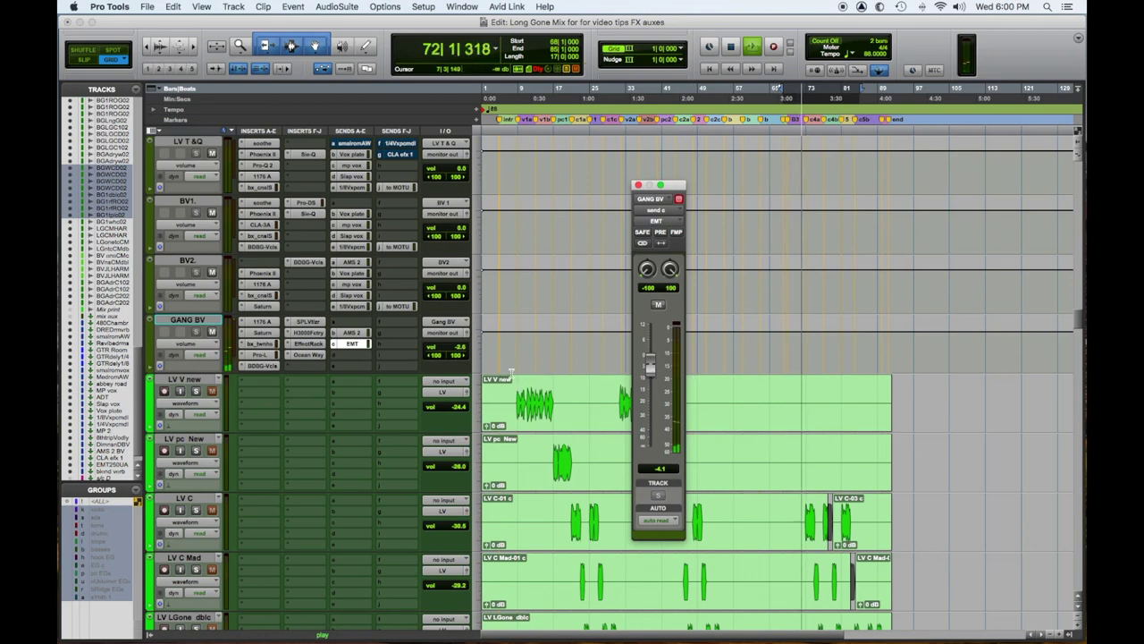
{"action": "left_click", "coordinate": [202, 399]}
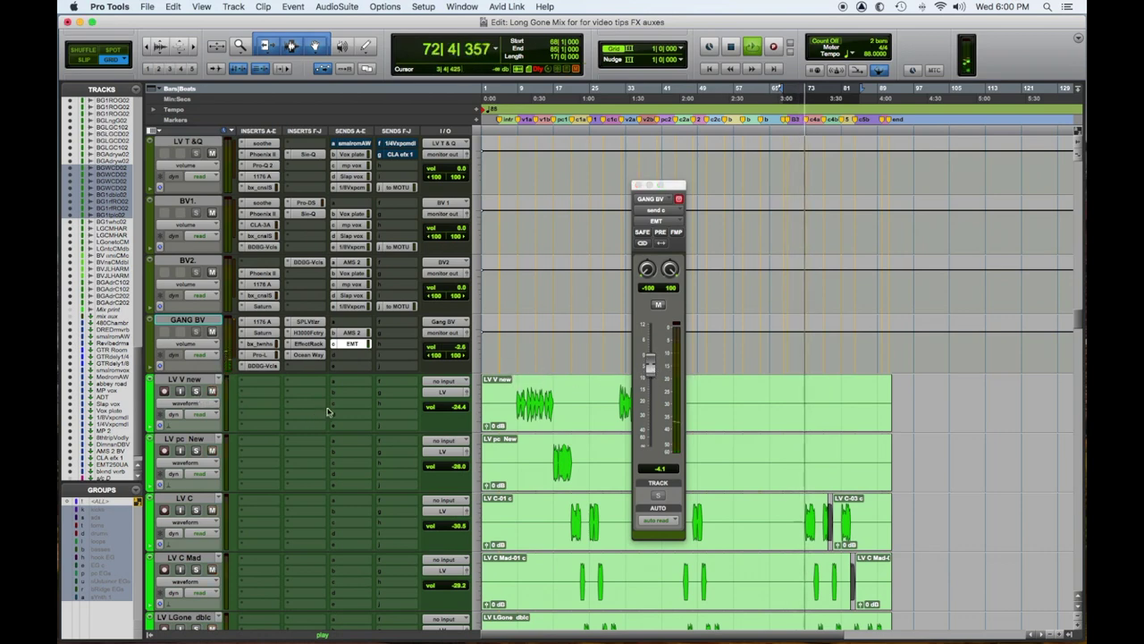
{"action": "left_click_drag", "start_coordinate": [656, 369], "coordinate": [655, 379]}
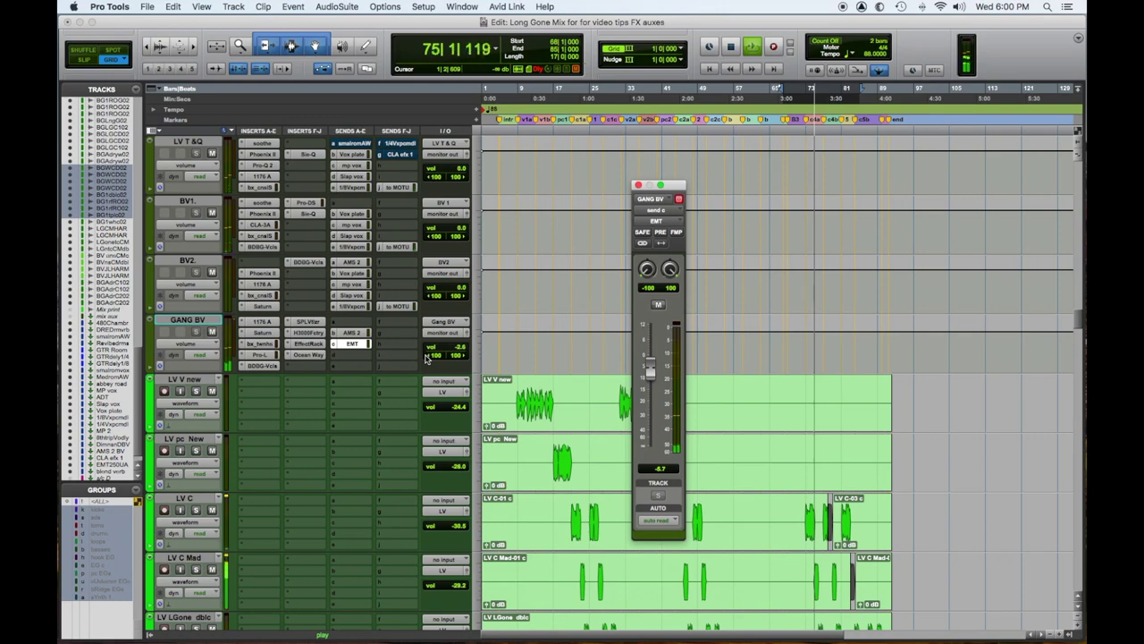
{"action": "key", "text": "space"}
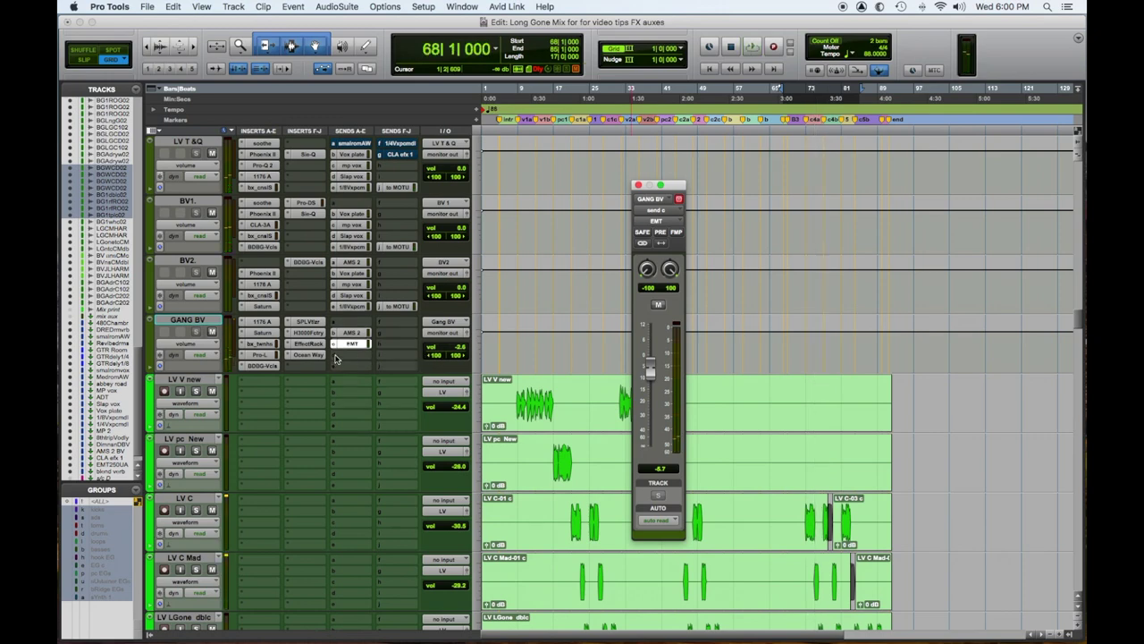
Add a Dimension D send to the GANG BV bus and set it to about -10 dB during playback from bar 68.
{"action": "left_click", "coordinate": [356, 355]}
{"action": "mouse_move", "coordinate": [377, 367]}
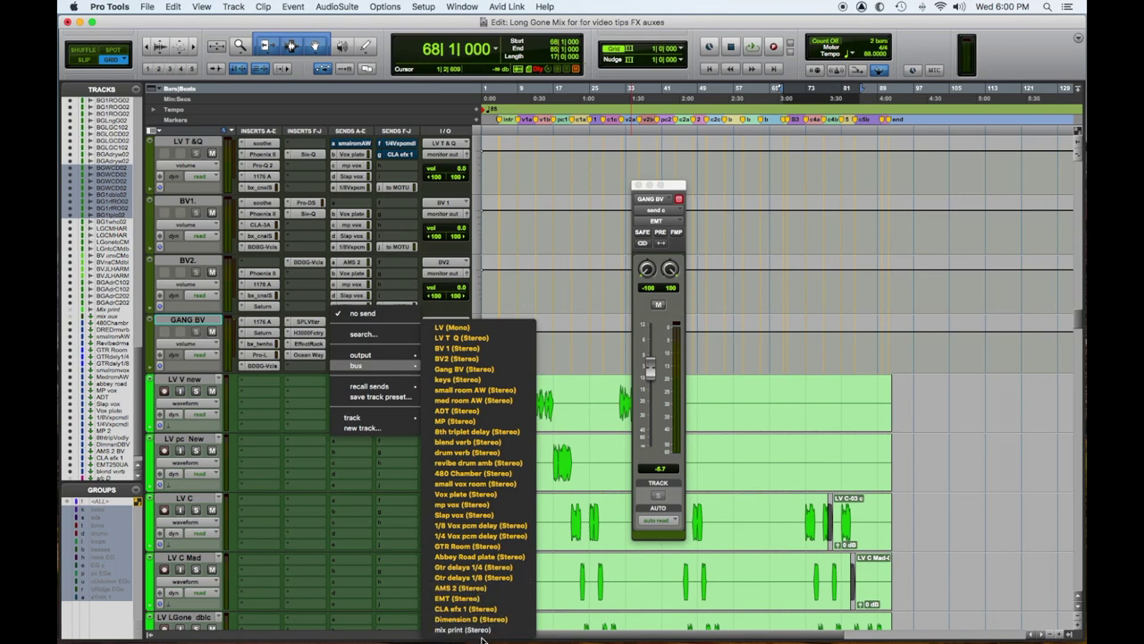
{"action": "left_click", "coordinate": [460, 597]}
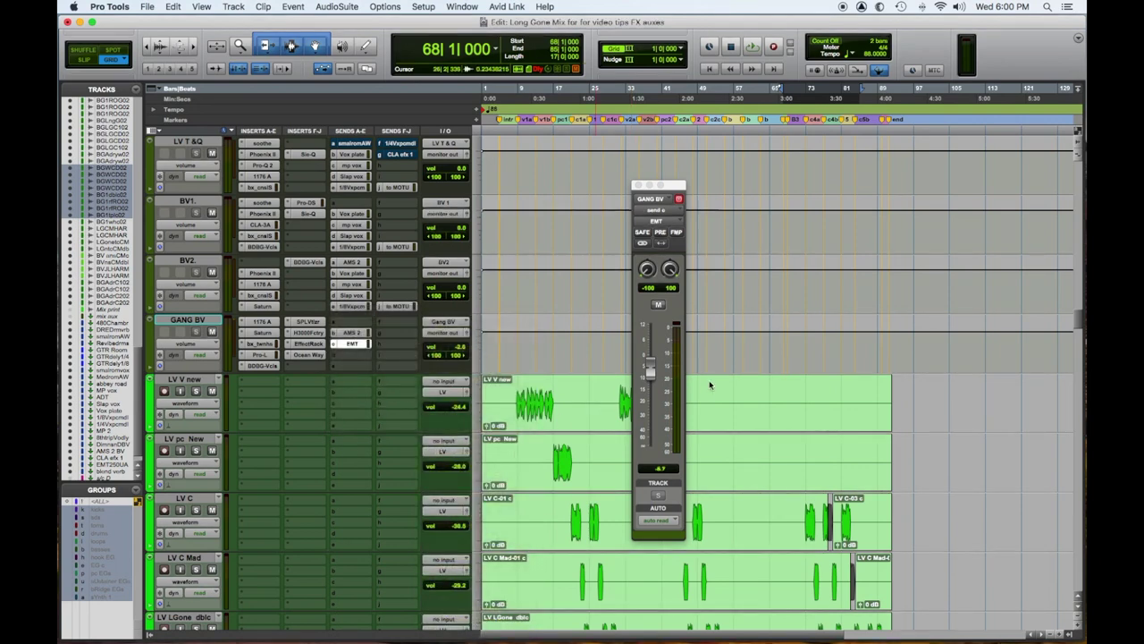
{"action": "left_click", "coordinate": [652, 449]}
{"action": "left_click", "coordinate": [653, 449], "text": "alt"}
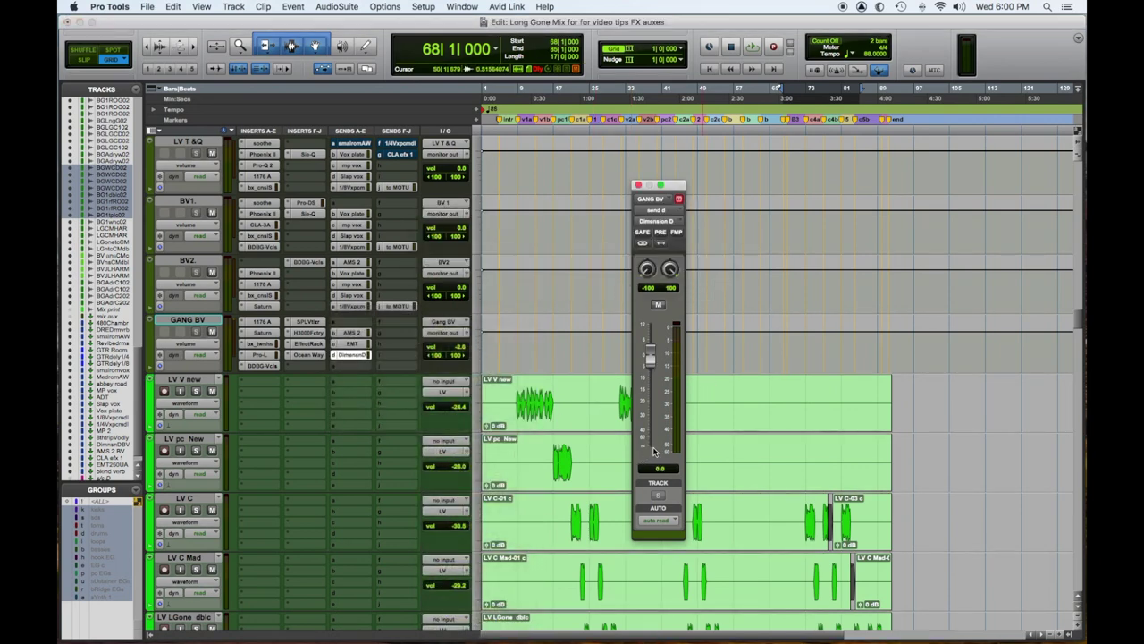
{"action": "key", "text": "space"}
{"action": "left_click_drag", "start_coordinate": [650, 355], "coordinate": [650, 370]}
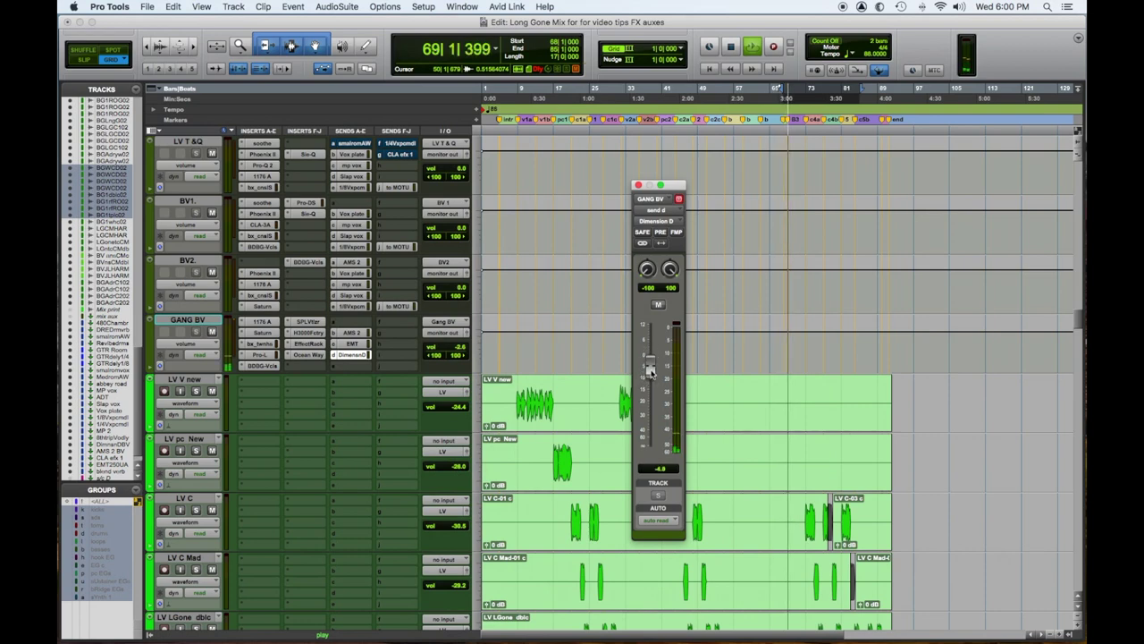
{"action": "left_click", "coordinate": [651, 366], "text": "alt"}
{"action": "left_click_drag", "start_coordinate": [650, 360], "coordinate": [655, 382]}
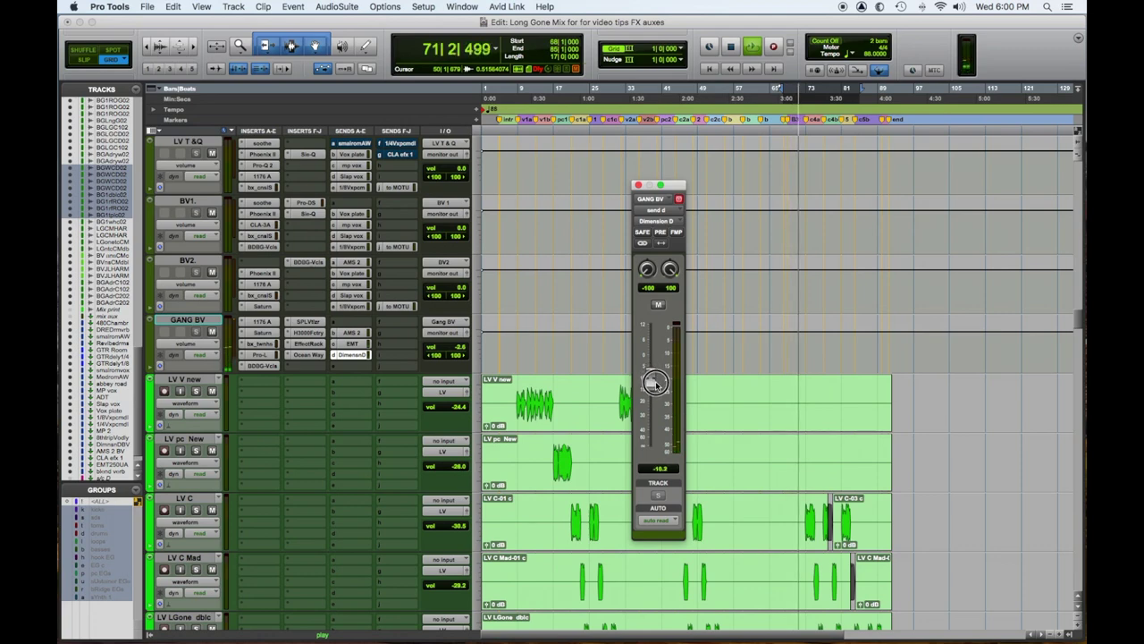
Settle the GANG BV bus's Dimension D send at about -10 dB, ending playback and closing the send window.
{"action": "left_click_drag", "start_coordinate": [655, 382], "coordinate": [656, 380]}
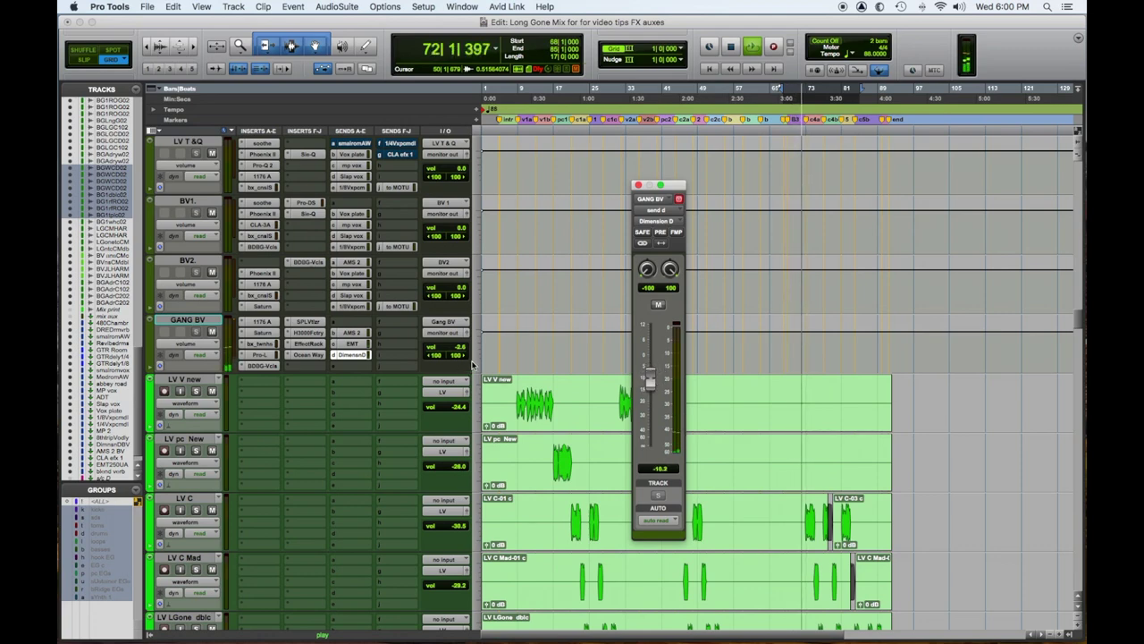
{"action": "key", "text": "space"}
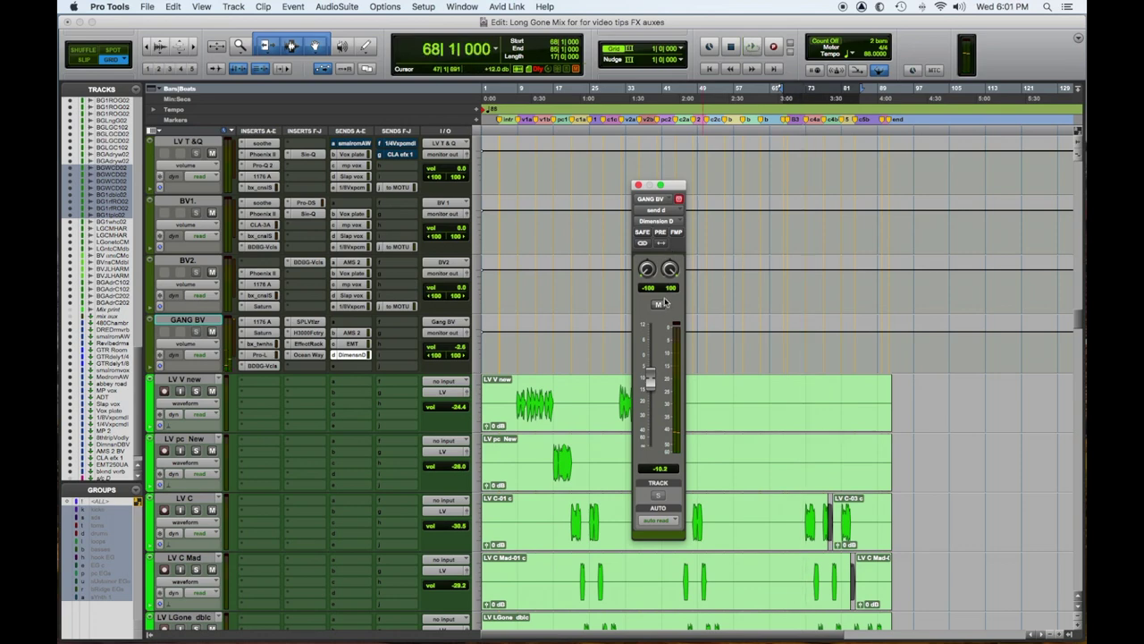
{"action": "scroll", "coordinate": [438, 436], "scroll_direction": "up", "scroll_amount": 10}
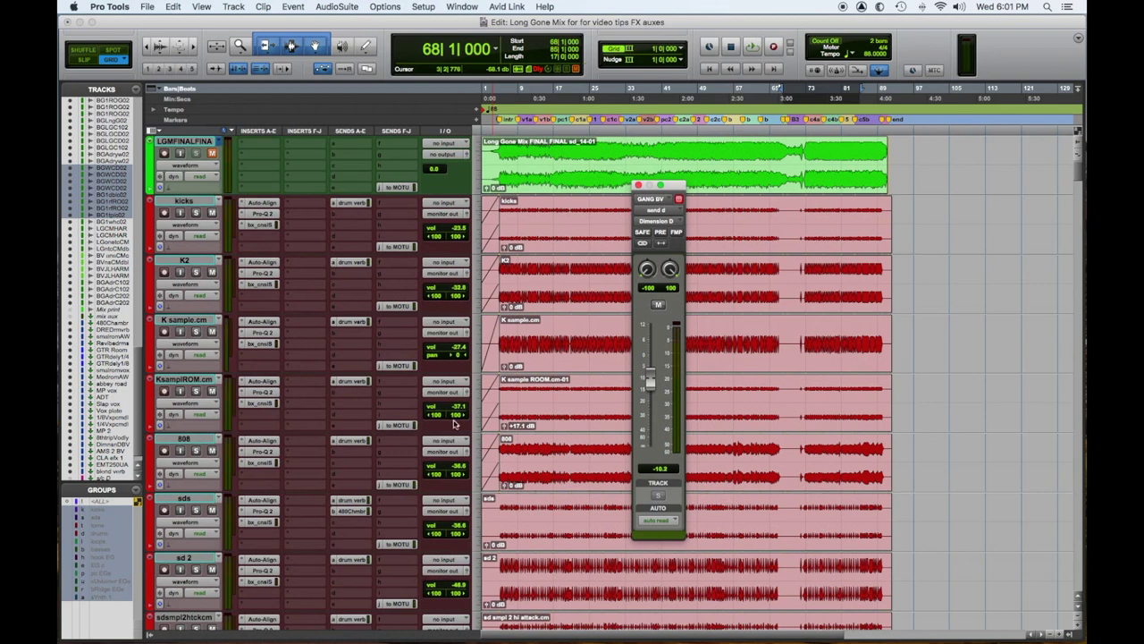
{"action": "left_click", "coordinate": [639, 186]}
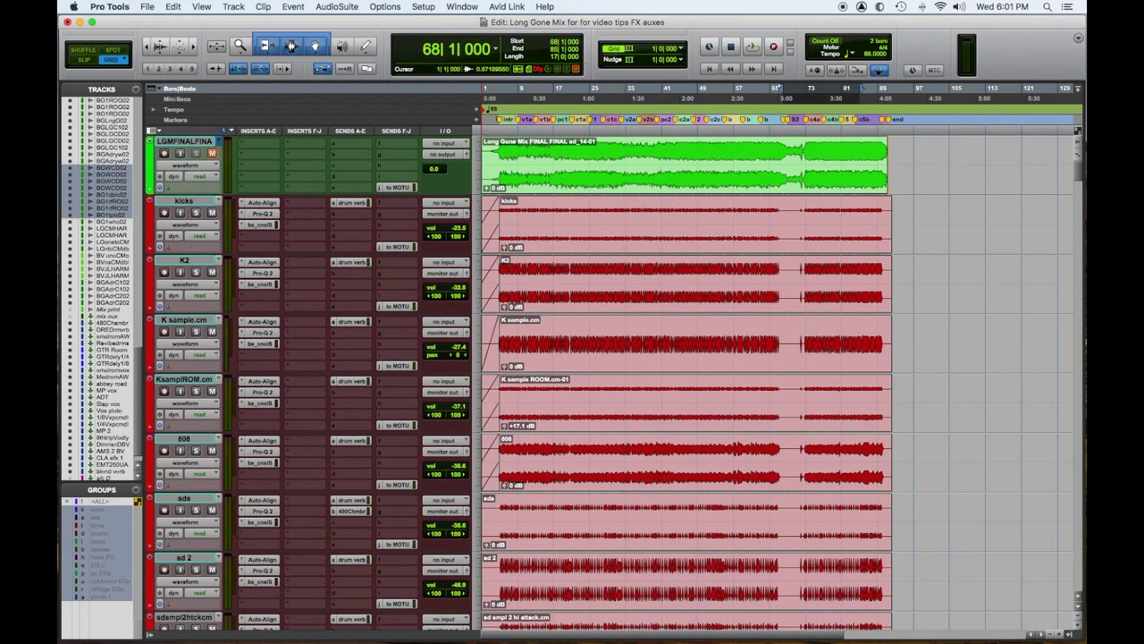
Select bars 17 to 28 on the timeline as the playback range.
{"action": "left_click", "coordinate": [552, 89]}
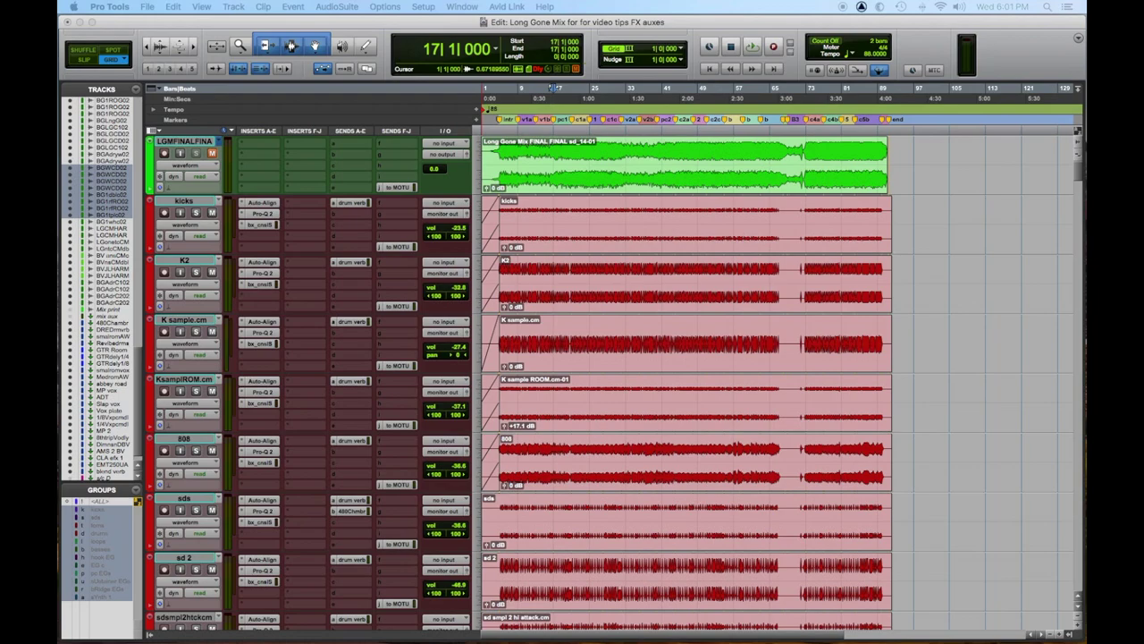
{"action": "left_click_drag", "start_coordinate": [555, 88], "coordinate": [605, 88]}
Shrink the height of all tracks and select every effects return track from 480 Chamber through blend verb.
{"action": "scroll", "coordinate": [164, 268], "scroll_direction": "down", "scroll_amount": 20}
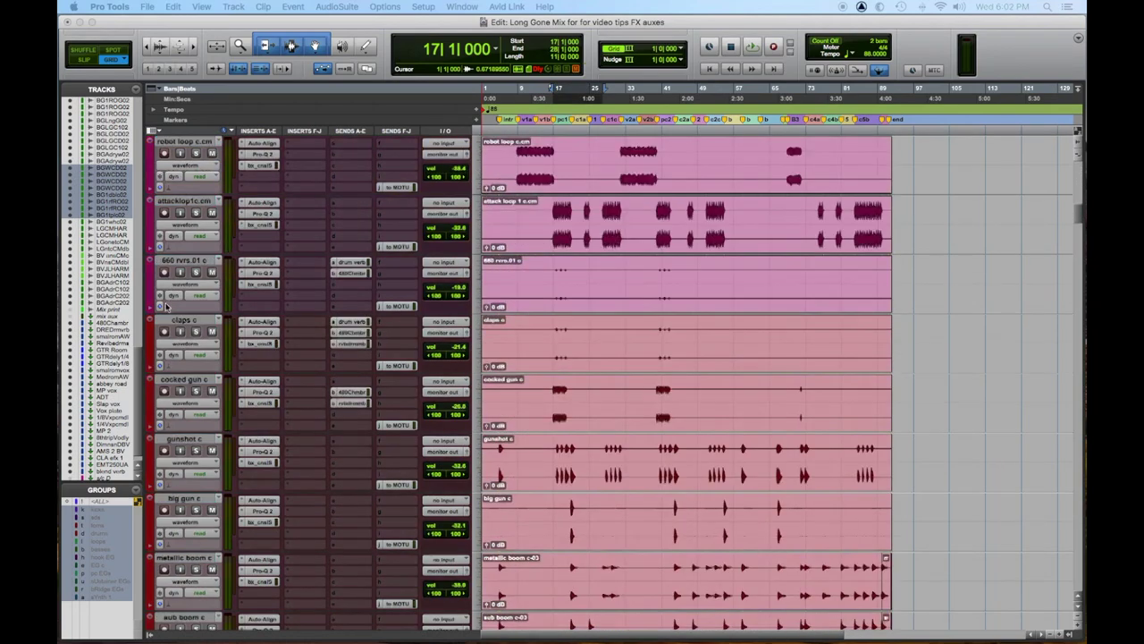
{"action": "scroll", "coordinate": [161, 313], "scroll_direction": "down", "scroll_amount": 20}
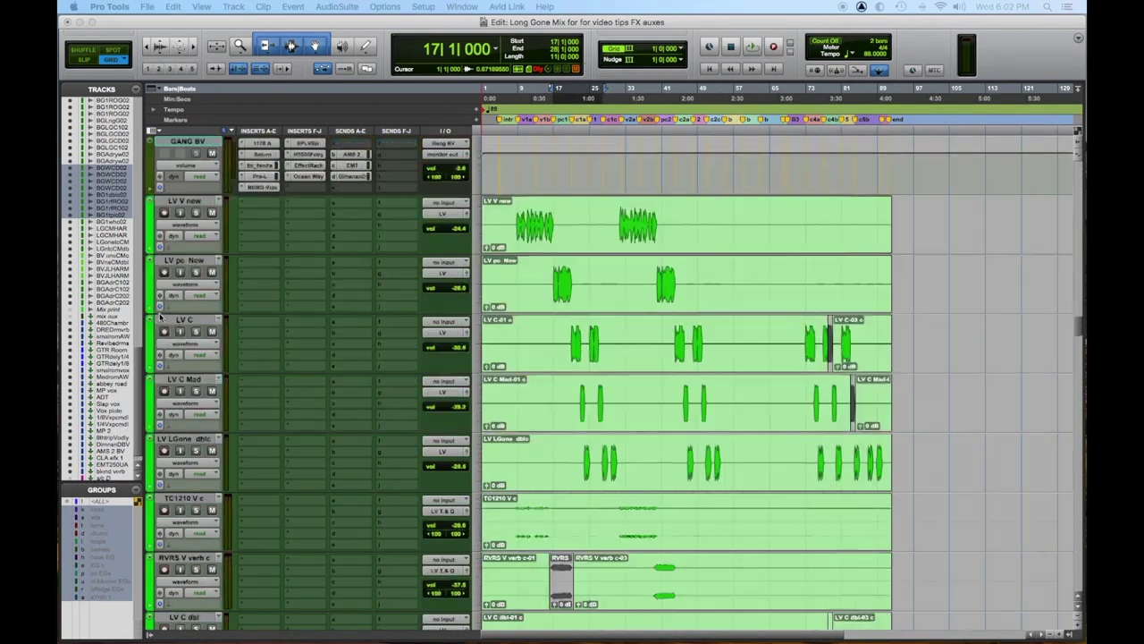
{"action": "scroll", "coordinate": [161, 319], "scroll_direction": "down", "scroll_amount": 20}
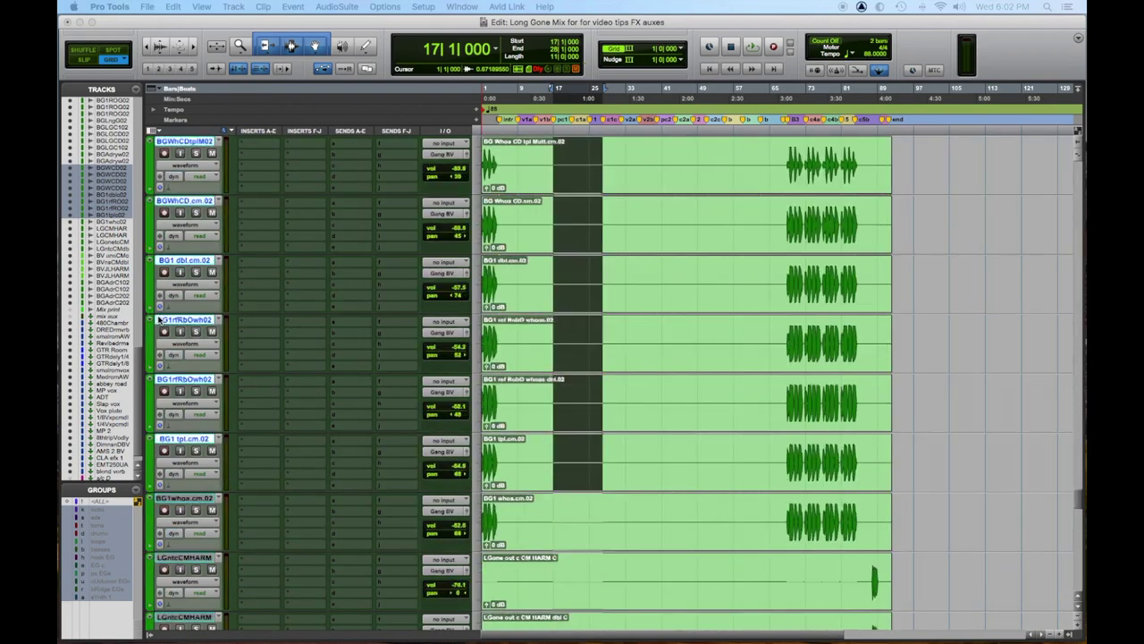
{"action": "scroll", "coordinate": [161, 320], "scroll_direction": "down", "scroll_amount": 8}
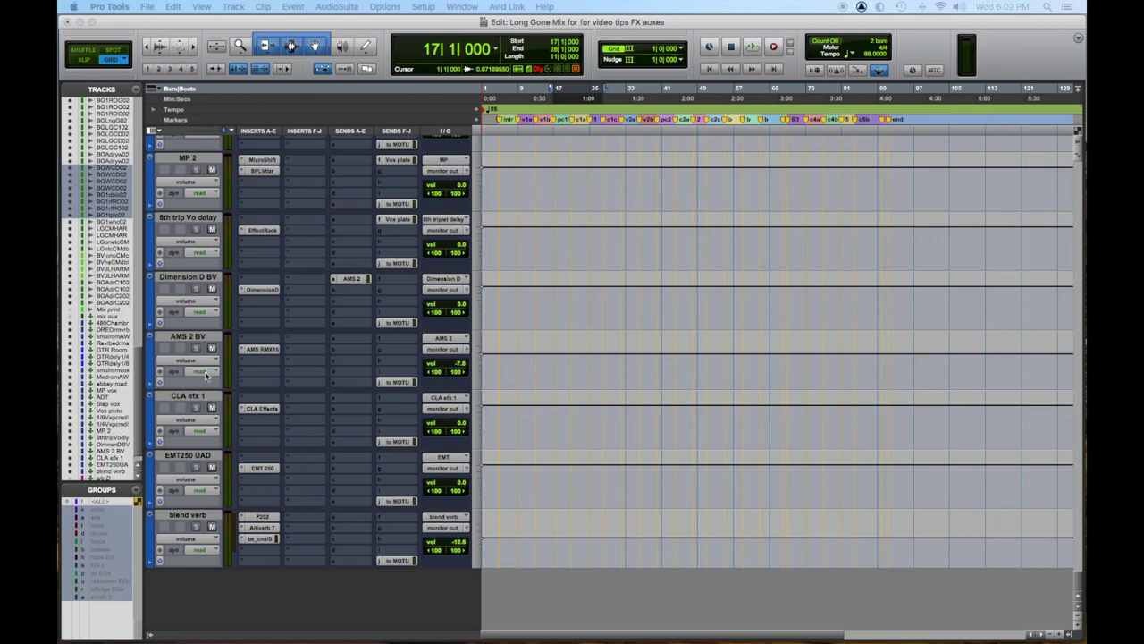
{"action": "scroll", "coordinate": [491, 376], "scroll_direction": "up", "scroll_amount": 20}
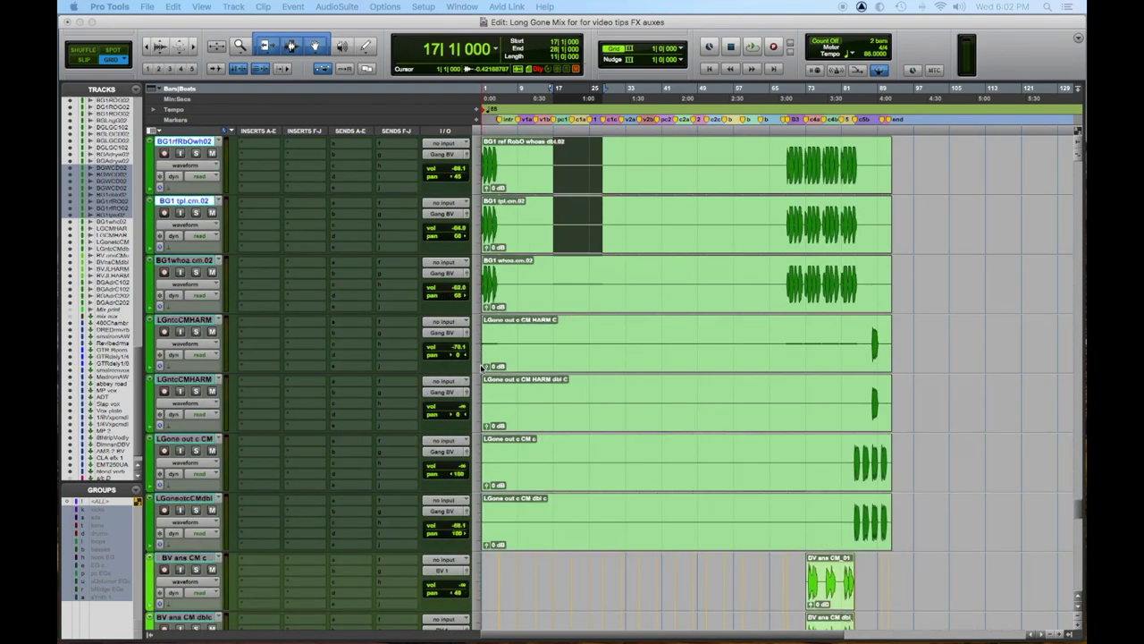
{"action": "scroll", "coordinate": [490, 376], "scroll_direction": "down", "scroll_amount": 13}
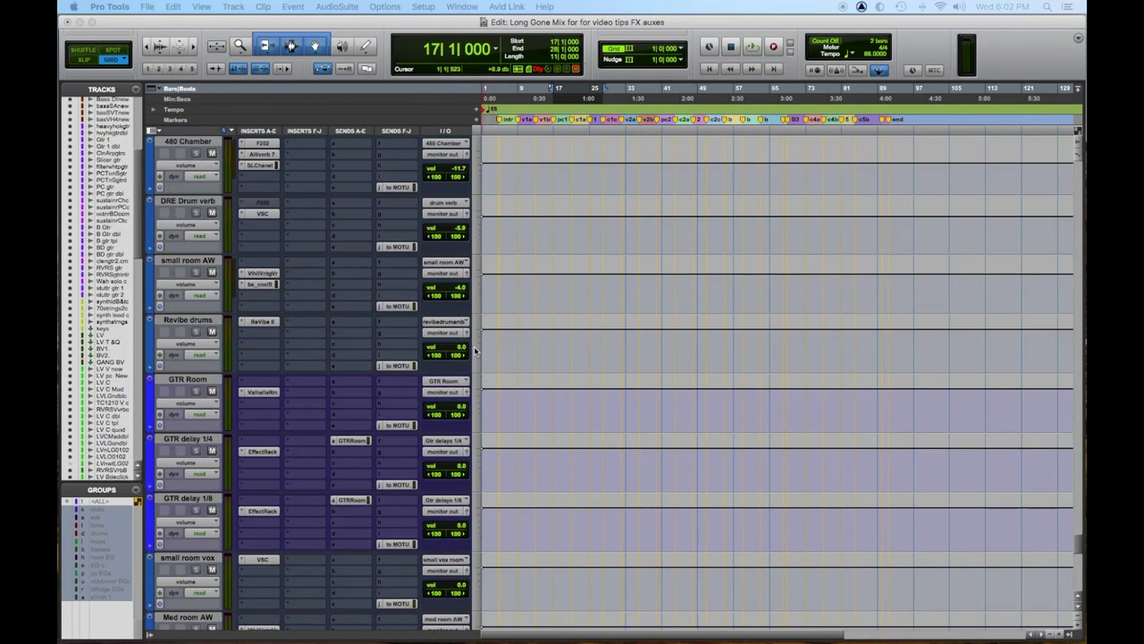
{"action": "left_click", "coordinate": [474, 346]}
{"action": "left_click", "coordinate": [480, 332]}
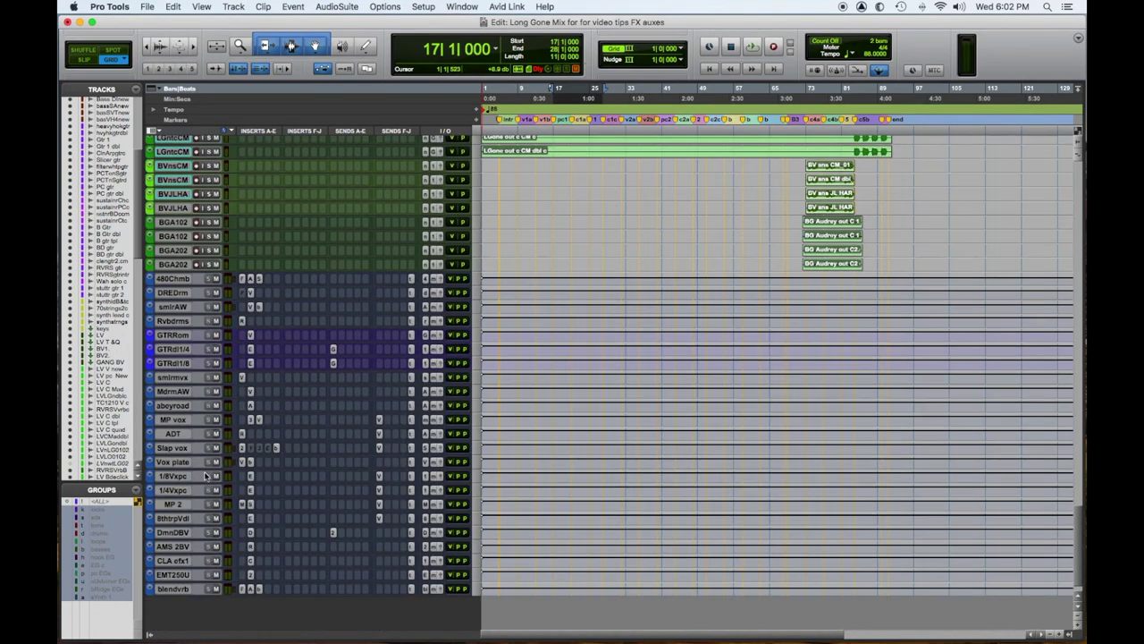
{"action": "left_click_drag", "start_coordinate": [175, 592], "coordinate": [175, 295]}
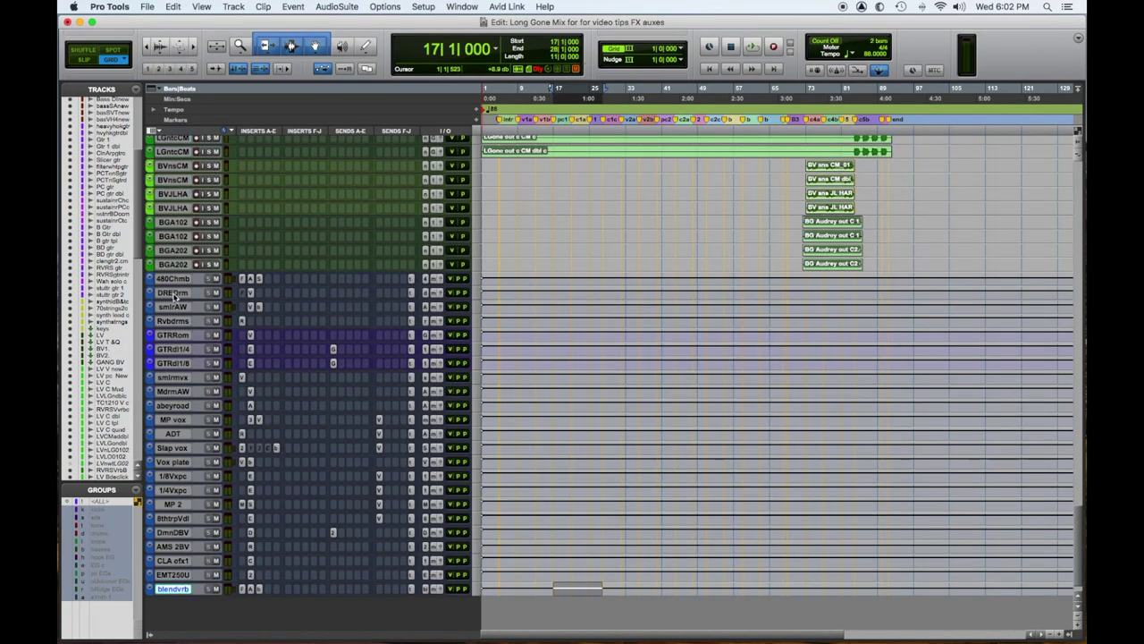
{"action": "left_click", "coordinate": [174, 280], "text": "shift"}
Play the section from bar 17 and compare the mix with all selected effects returns muted and unmuted.
{"action": "key", "text": "space"}
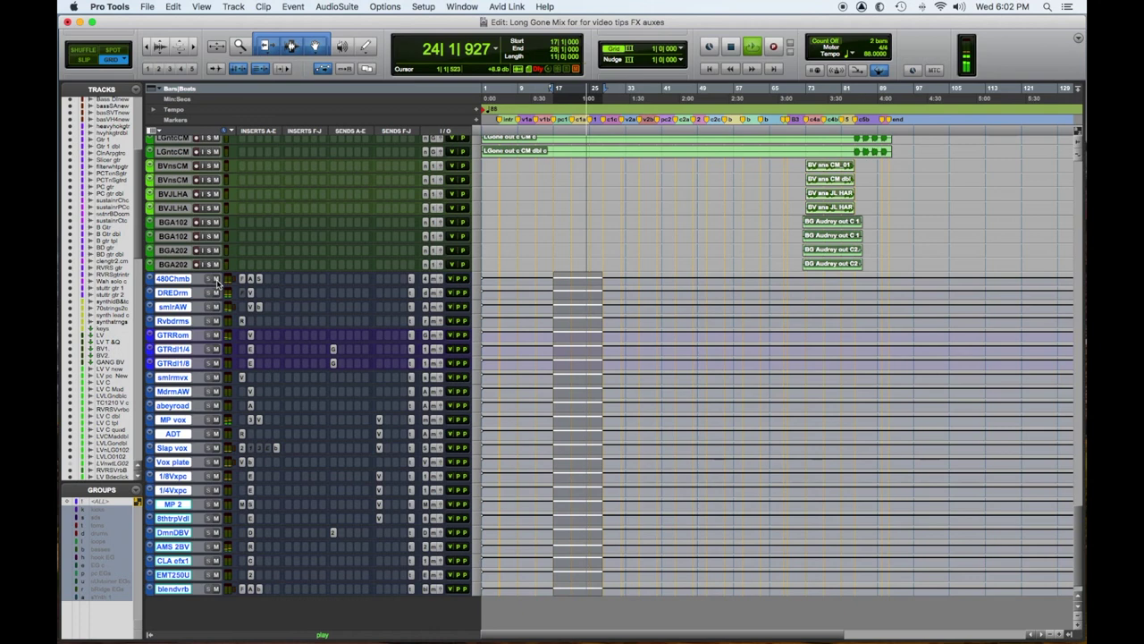
{"action": "key", "text": "space"}
{"action": "left_click", "coordinate": [215, 278], "text": "alt+shift"}
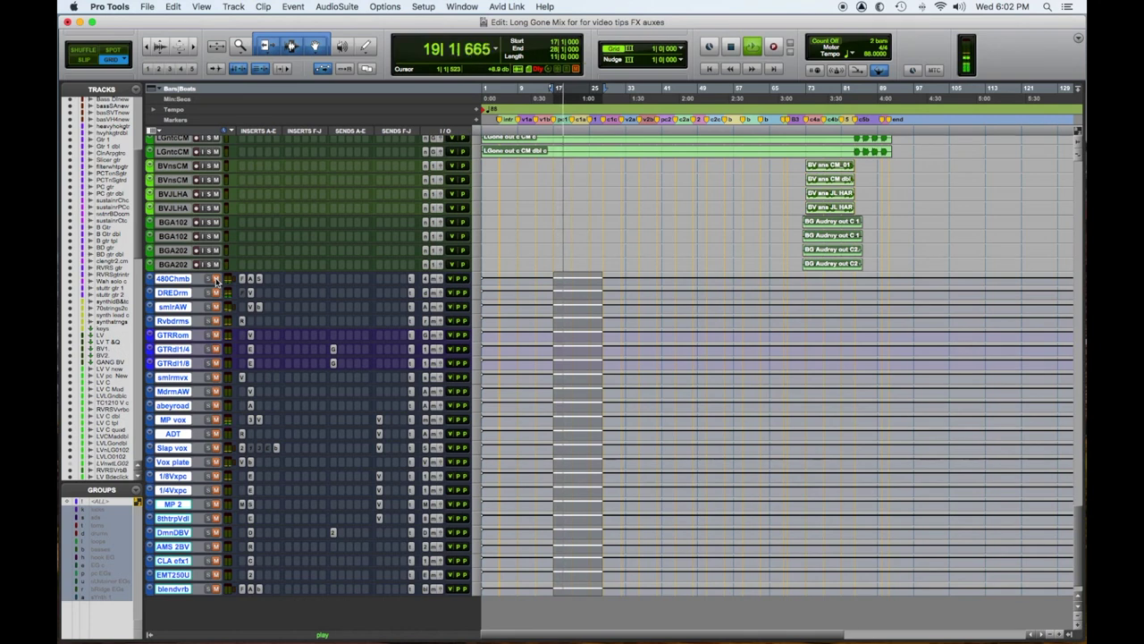
{"action": "key", "text": "space"}
{"action": "key", "text": "space"}
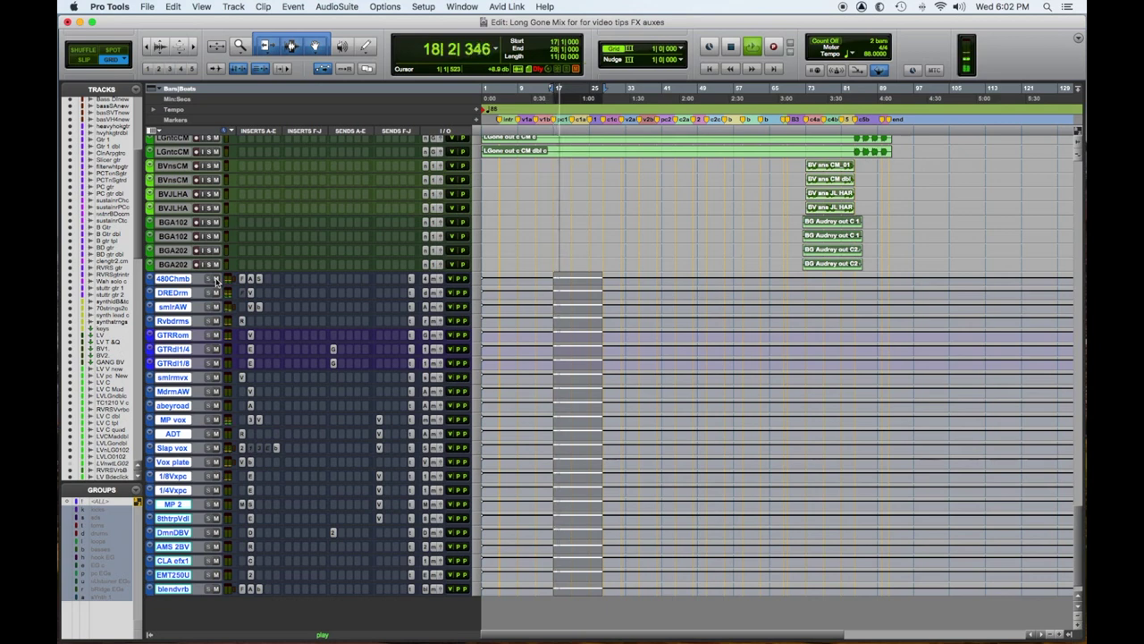
{"action": "key", "text": "space"}
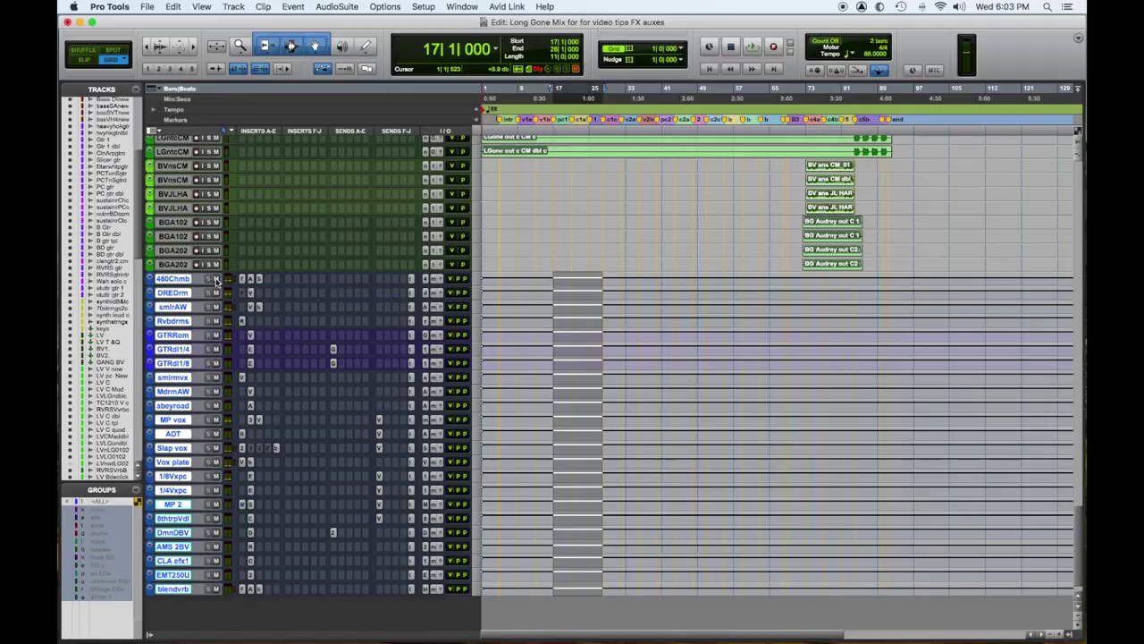